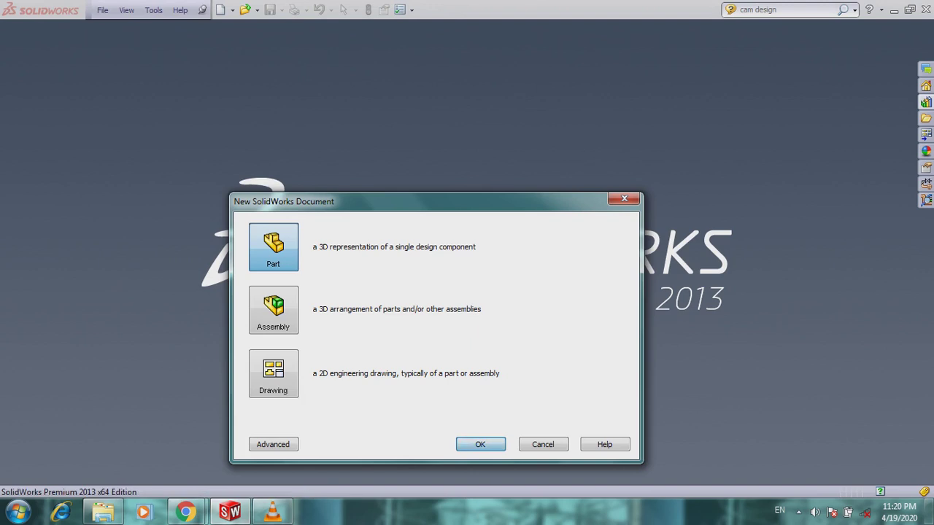
Create a new part document and start an extruded boss sketch on the Top Plane
{"action": "key", "text": "Return"}
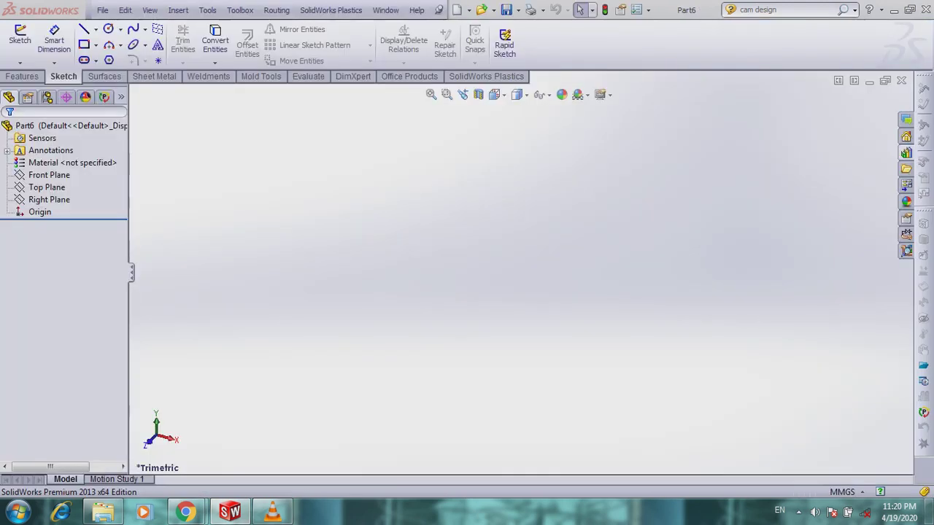
{"action": "left_click", "coordinate": [72, 163]}
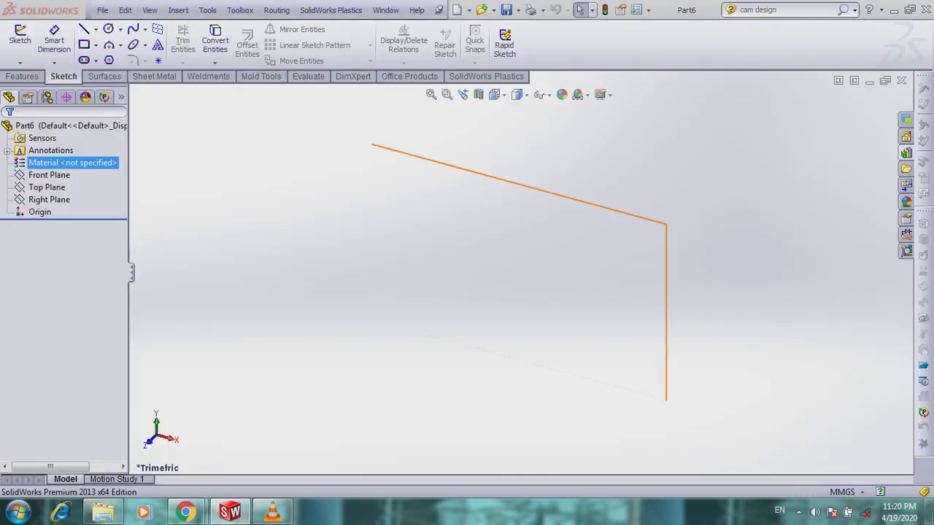
{"action": "left_click", "coordinate": [22, 76]}
{"action": "left_click", "coordinate": [25, 43]}
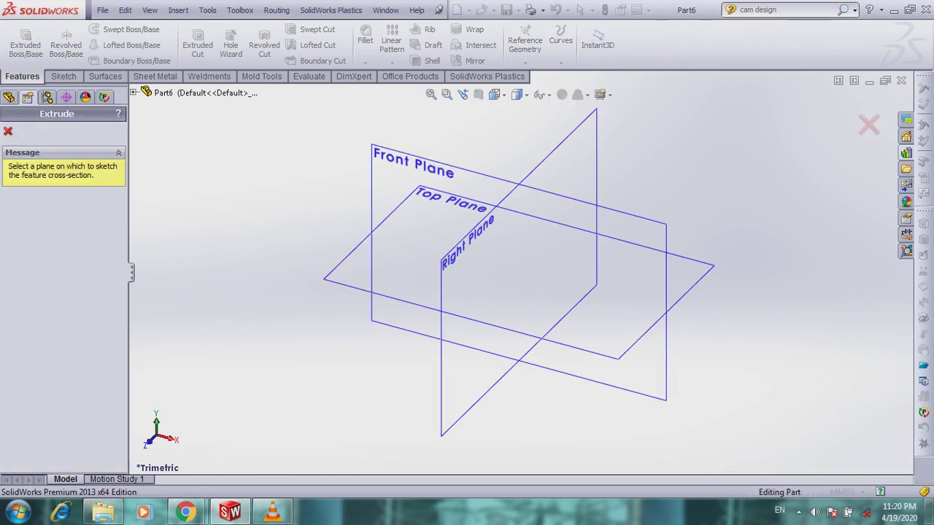
{"action": "left_click", "coordinate": [452, 200]}
Sketch a center rectangle about 248 by 80 mm, centered on the origin
{"action": "left_click", "coordinate": [95, 44]}
{"action": "left_click", "coordinate": [131, 69]}
{"action": "left_click", "coordinate": [520, 273]}
{"action": "left_click", "coordinate": [755, 196]}
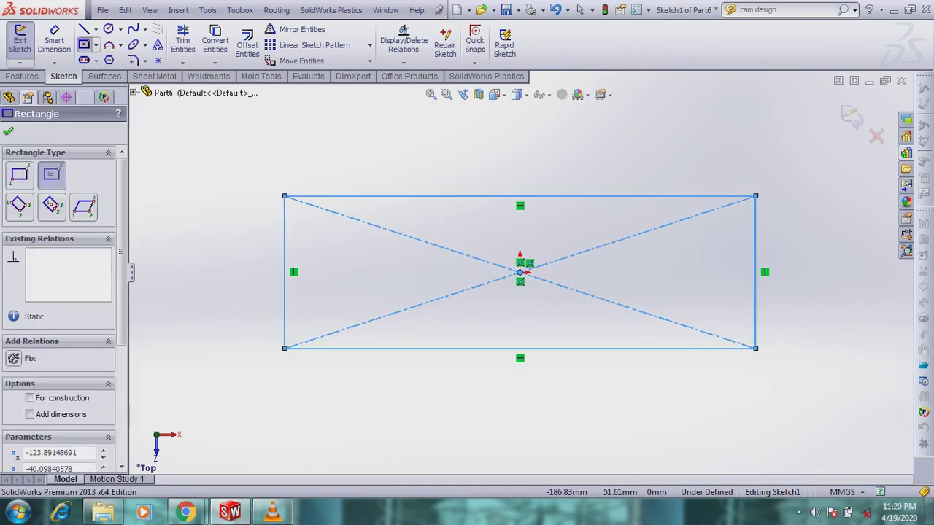
Dimension the rectangle to 50 mm high and 250 mm long
{"action": "left_click", "coordinate": [54, 40]}
{"action": "left_click", "coordinate": [284, 277]}
{"action": "left_click", "coordinate": [255, 262]}
{"action": "type", "text": "50"}
{"action": "key", "text": "Return"}
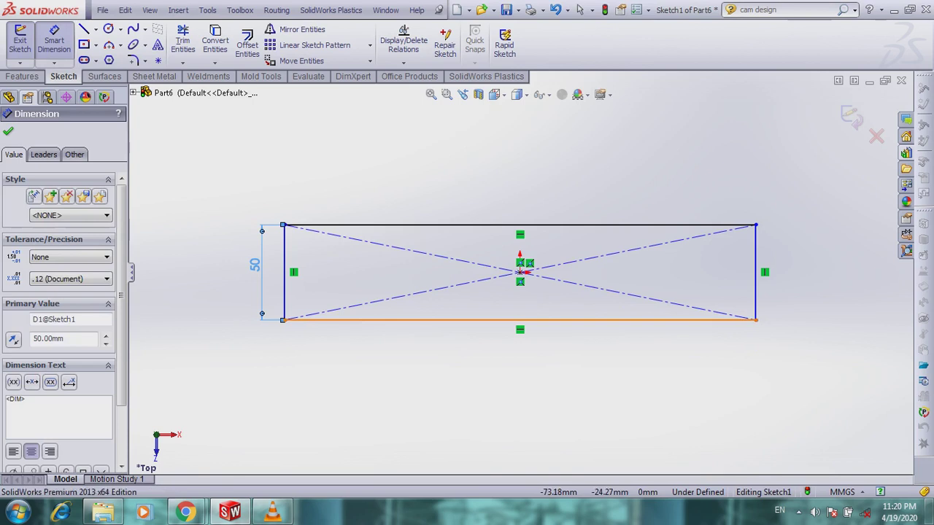
{"action": "left_click", "coordinate": [381, 319]}
{"action": "left_click", "coordinate": [388, 352]}
{"action": "type", "text": "2"}
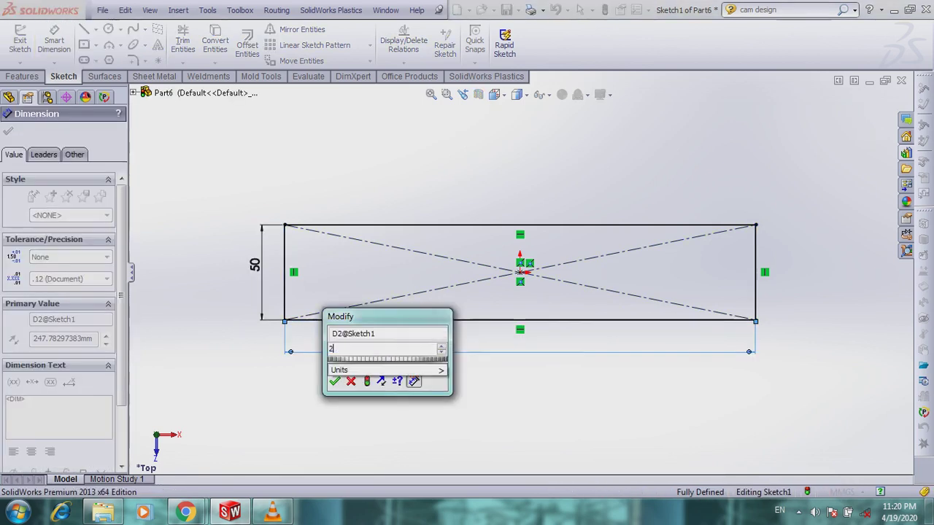
{"action": "type", "text": "50"}
{"action": "key", "text": "Return"}
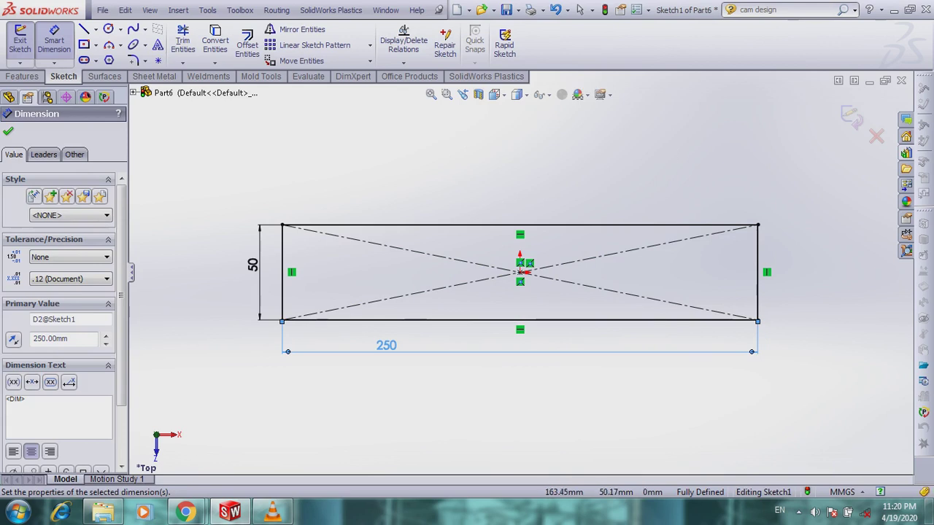
Finish the sketch and extrude the rectangle 5 mm with a blind end condition to form the base plate
{"action": "left_click", "coordinate": [850, 117]}
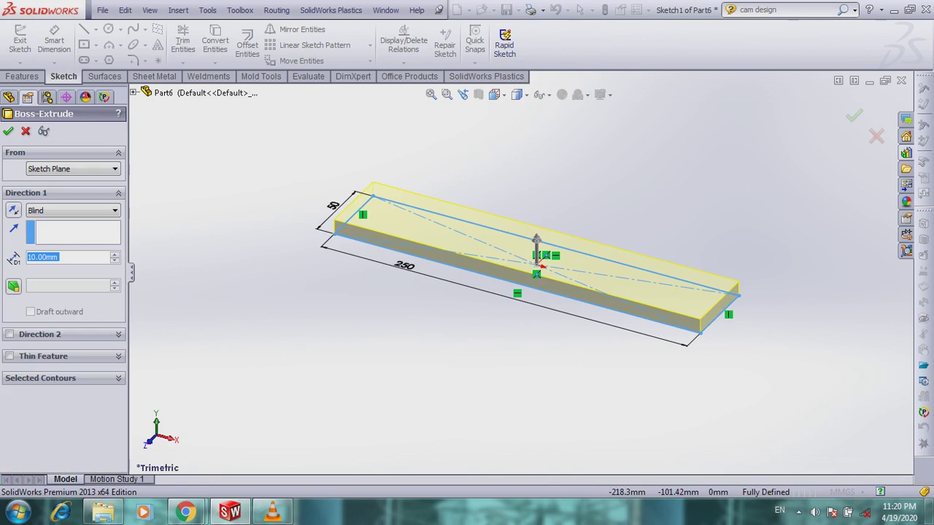
{"action": "type", "text": "5"}
{"action": "key", "text": "Return"}
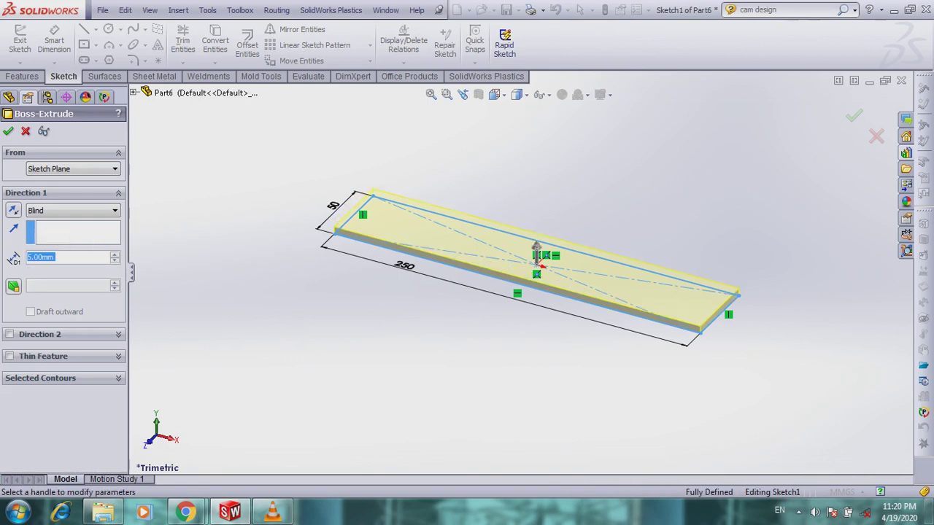
{"action": "key", "text": "Return"}
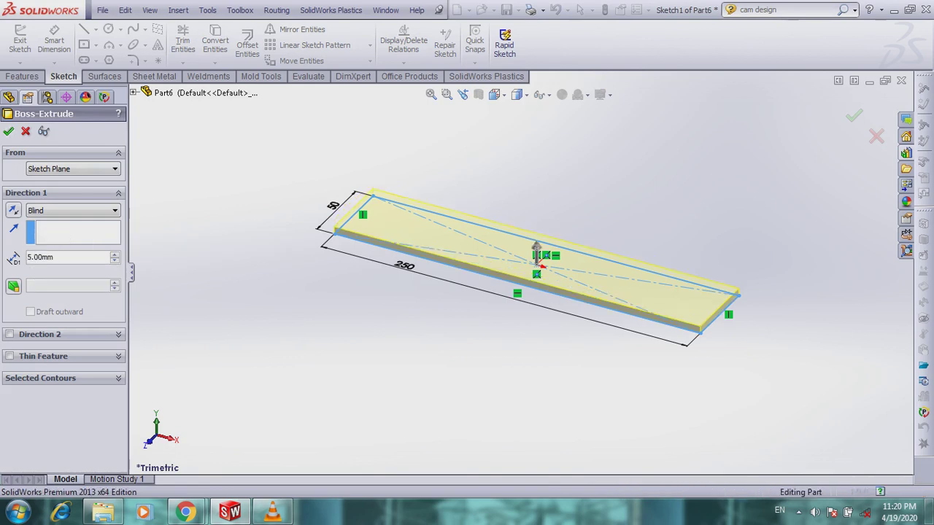
{"action": "key", "text": "Return"}
View the plate from the top and start an extruded boss sketch on its upper face
{"action": "left_click", "coordinate": [494, 95]}
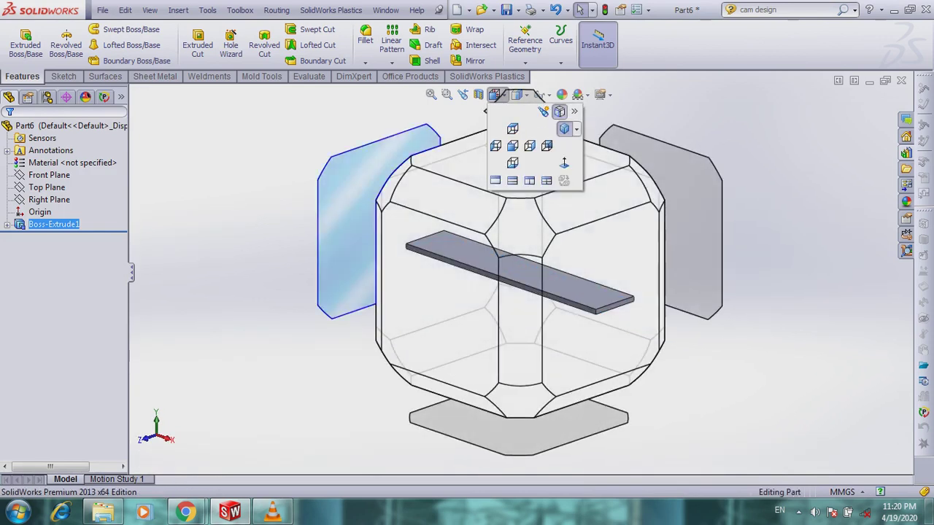
{"action": "left_click", "coordinate": [459, 165]}
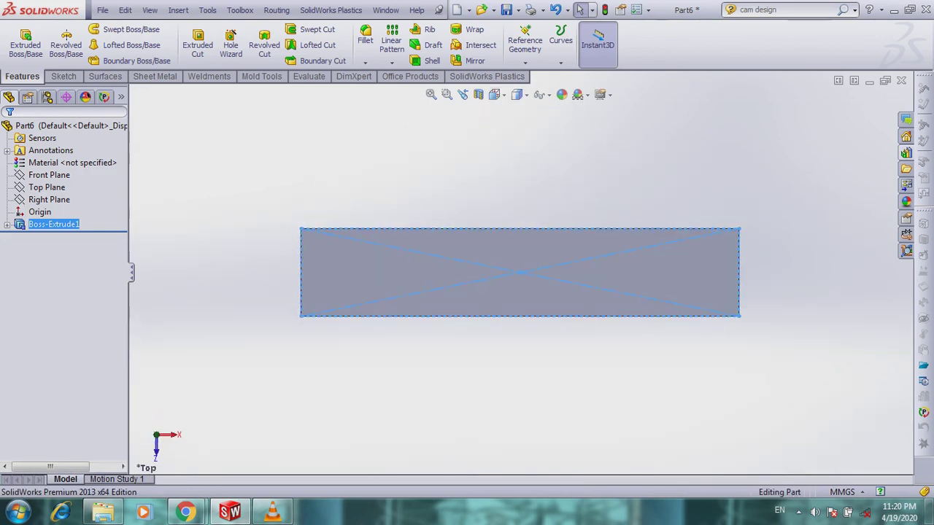
{"action": "left_click", "coordinate": [26, 44]}
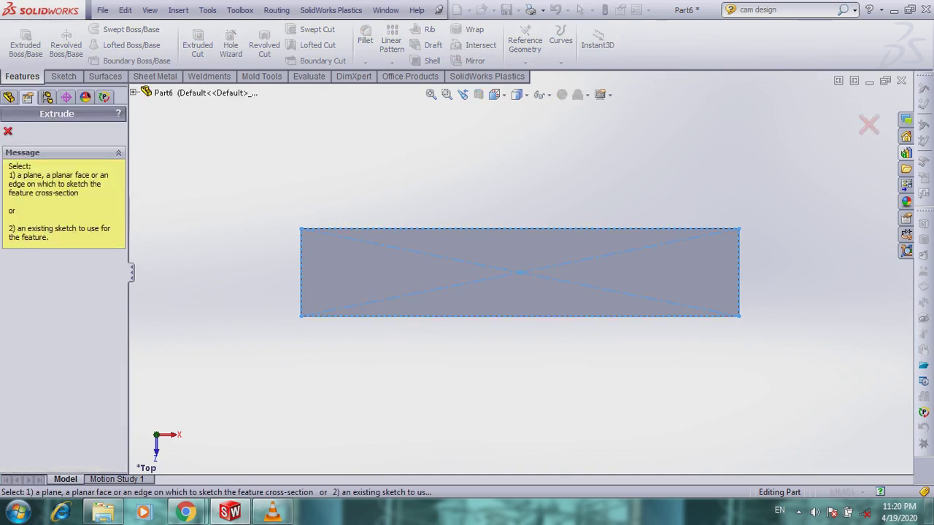
{"action": "left_click", "coordinate": [63, 75]}
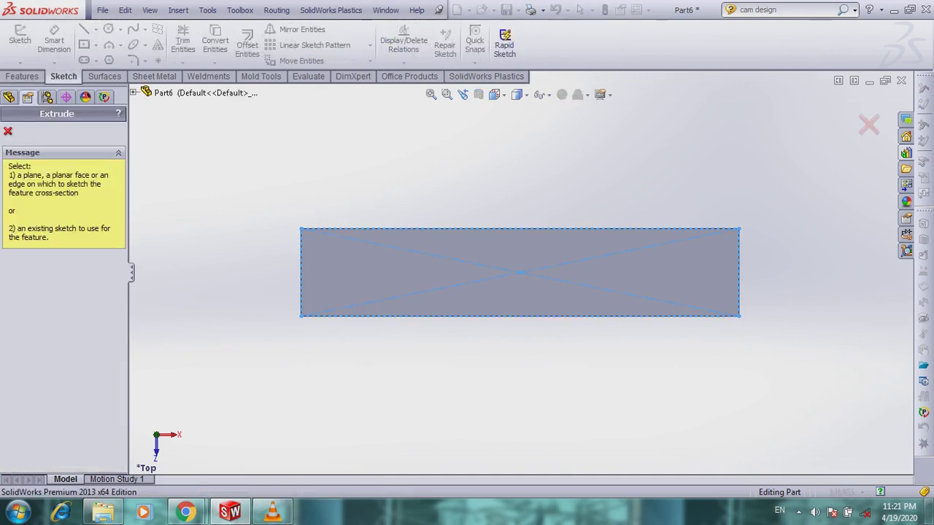
{"action": "left_click", "coordinate": [409, 276]}
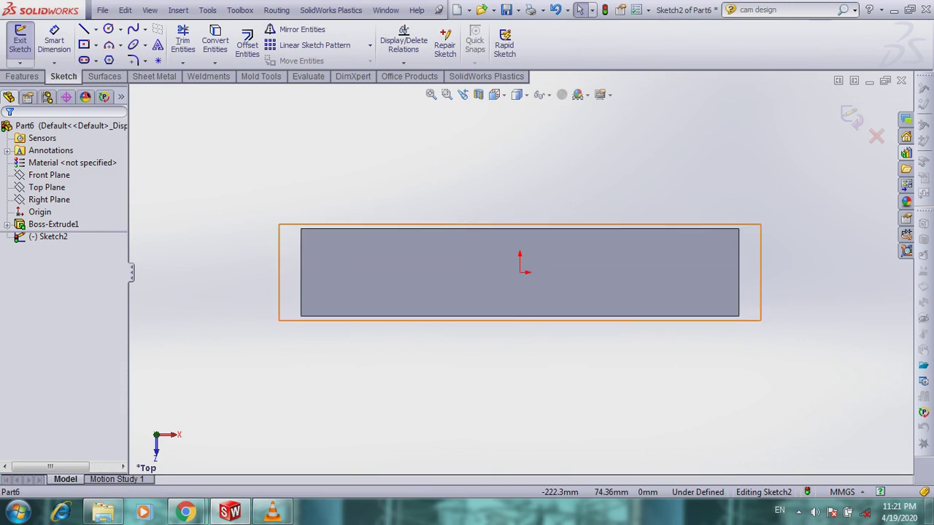
Sketch a corner rectangle about 6 mm wide across the plate's full 50 mm width at its right end
{"action": "left_click", "coordinate": [47, 187]}
{"action": "left_click", "coordinate": [94, 45]}
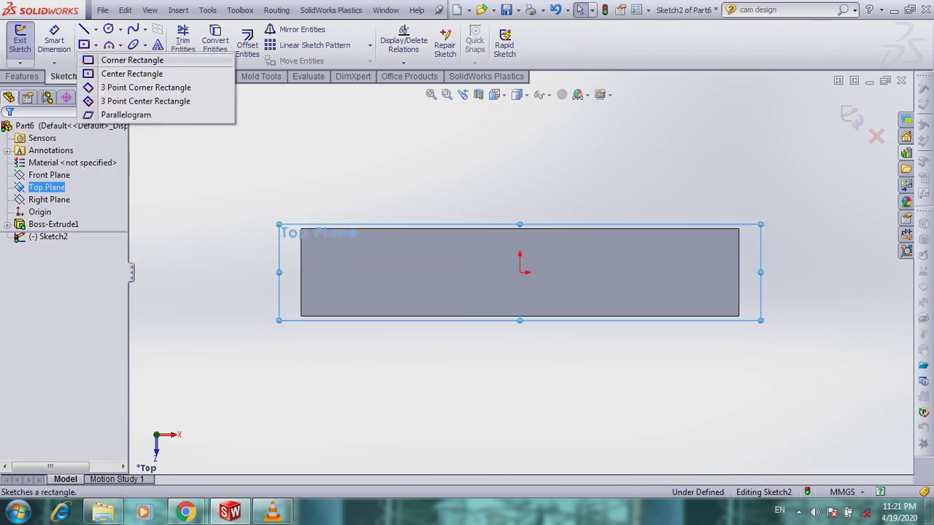
{"action": "left_click", "coordinate": [146, 58]}
{"action": "left_click", "coordinate": [738, 315]}
{"action": "left_click", "coordinate": [729, 228]}
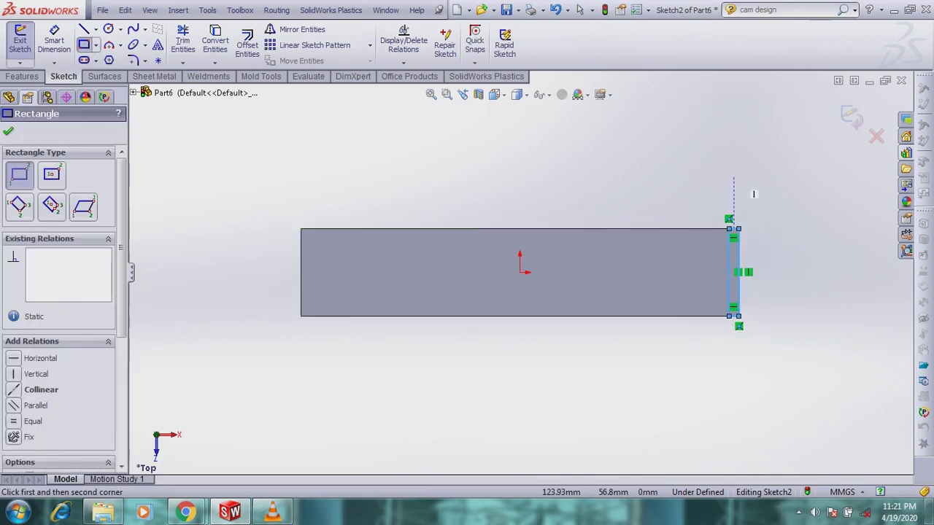
{"action": "right_click", "coordinate": [742, 151]}
{"action": "left_click", "coordinate": [773, 158]}
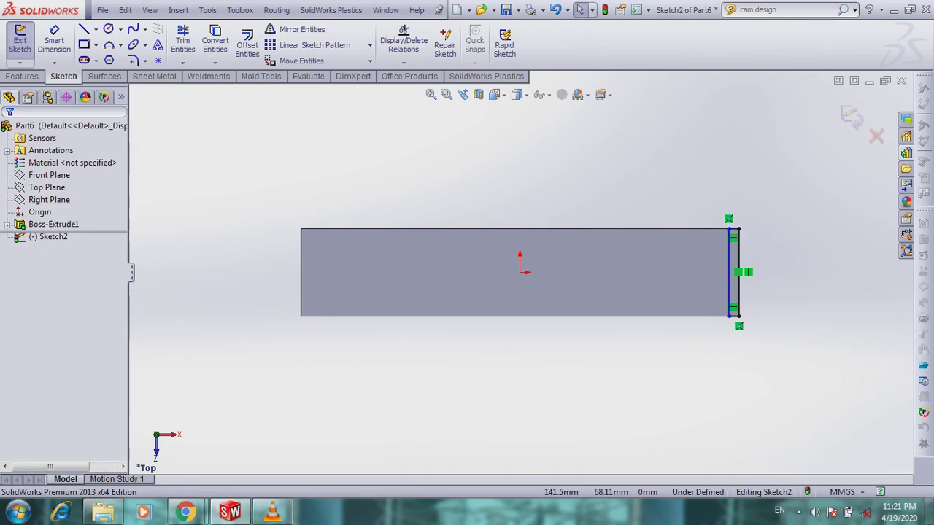
Dimension the narrow end rectangle's width to 5 mm
{"action": "scroll", "coordinate": [764, 179], "scroll_direction": "down", "scroll_amount": 3}
{"action": "left_click", "coordinate": [710, 265]}
{"action": "left_click", "coordinate": [746, 193]}
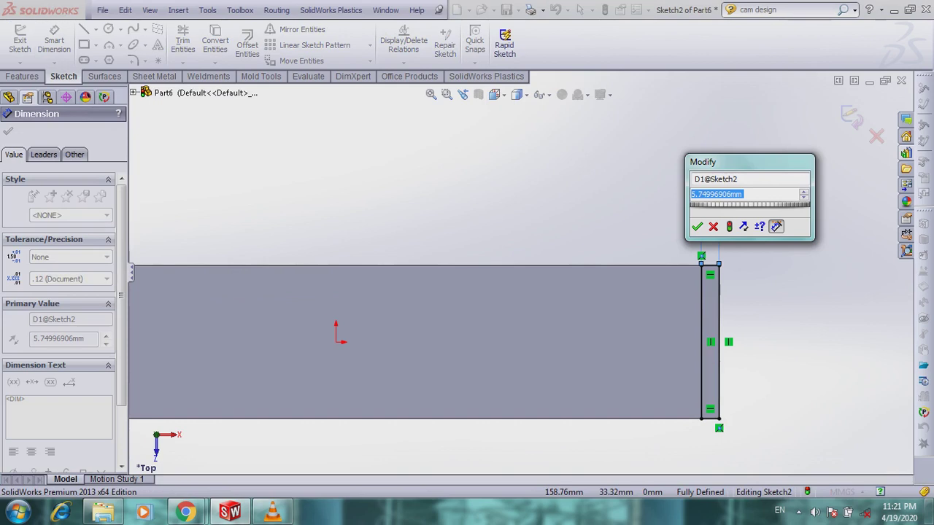
{"action": "type", "text": "5"}
{"action": "key", "text": "Return"}
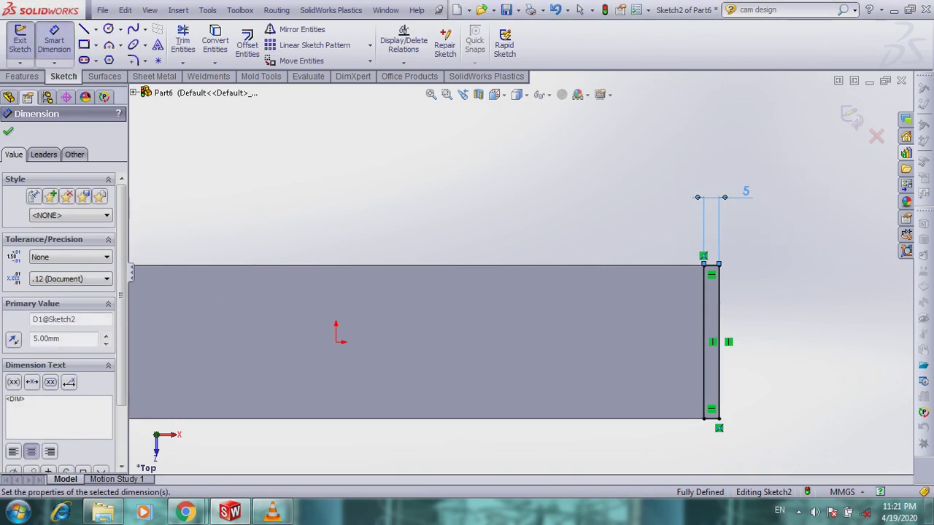
Finish the sketch and extrude the narrow rectangle 55 mm upward as a wall merged with the plate
{"action": "scroll", "coordinate": [751, 233], "scroll_direction": "up", "scroll_amount": 3}
{"action": "left_click", "coordinate": [851, 117]}
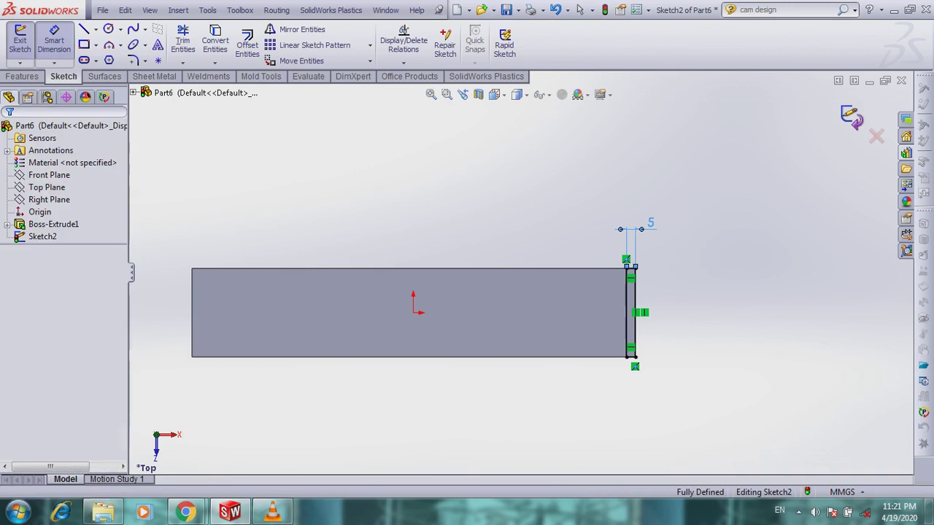
{"action": "key", "text": "e"}
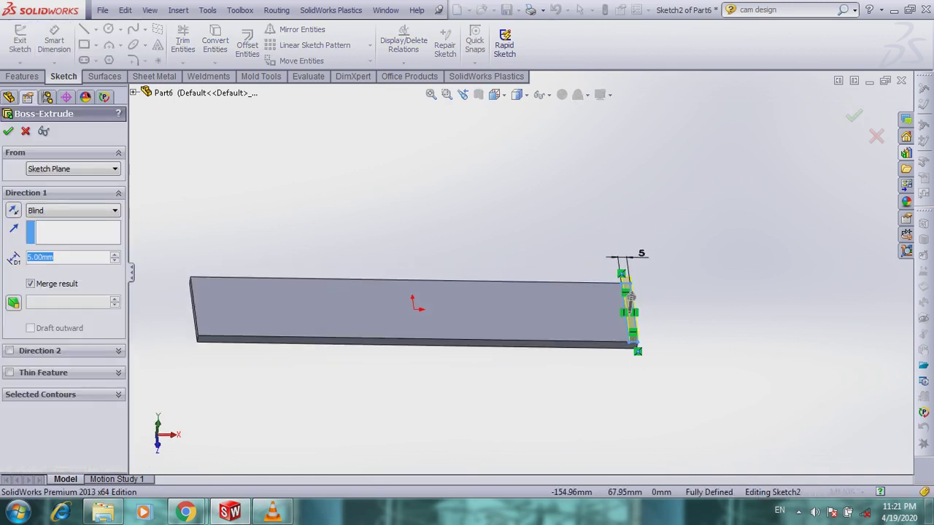
{"action": "type", "text": "55"}
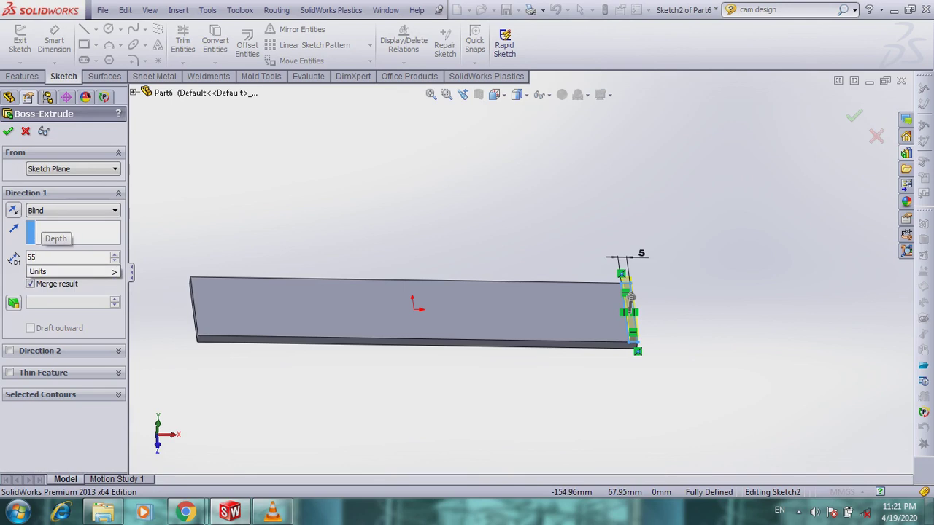
{"action": "key", "text": "Return"}
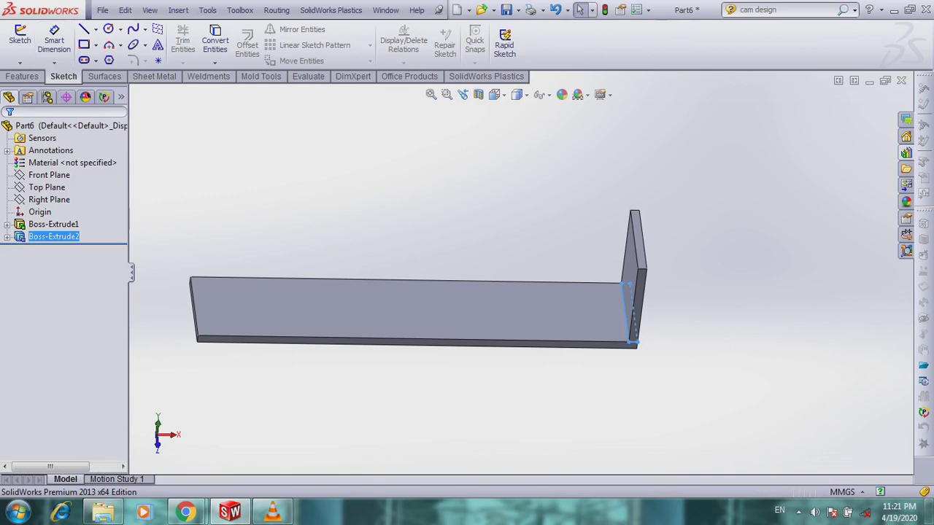
Linear-pattern the upright wall along the plate's long edge with 55 mm spacing and 2 instances
{"action": "left_click", "coordinate": [22, 76]}
{"action": "left_click", "coordinate": [392, 63]}
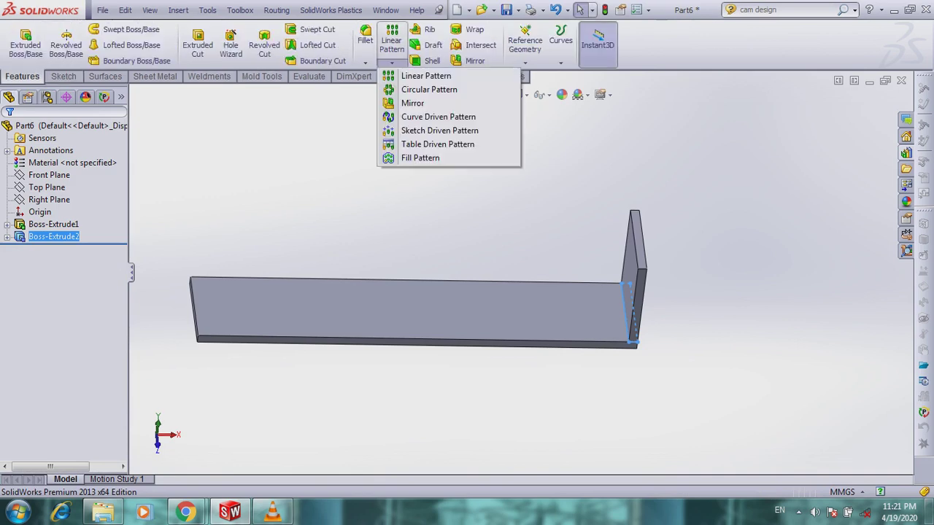
{"action": "left_click", "coordinate": [426, 76]}
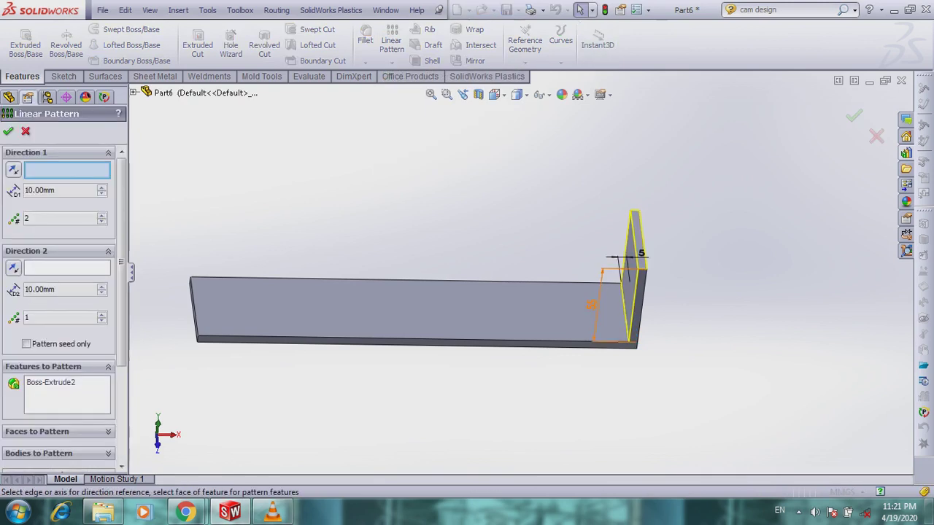
{"action": "left_click", "coordinate": [592, 280]}
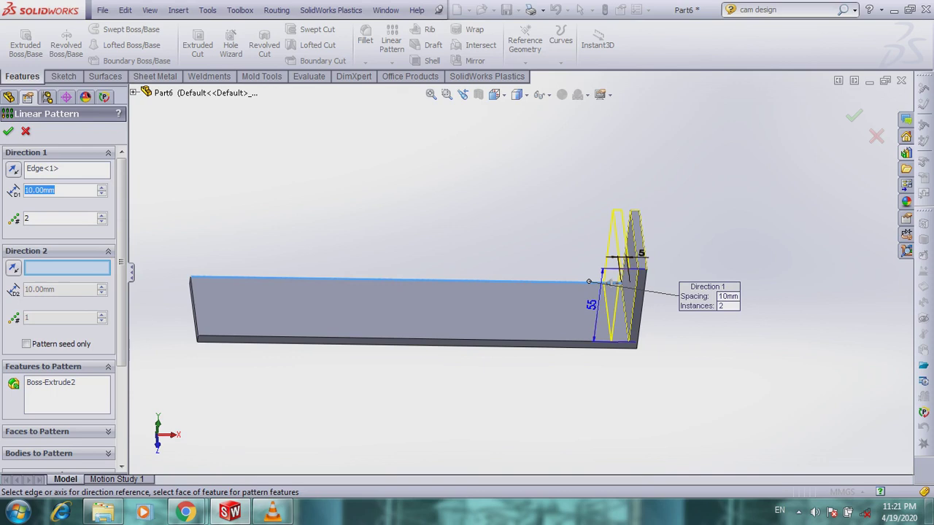
{"action": "type", "text": "55"}
{"action": "key", "text": "Return"}
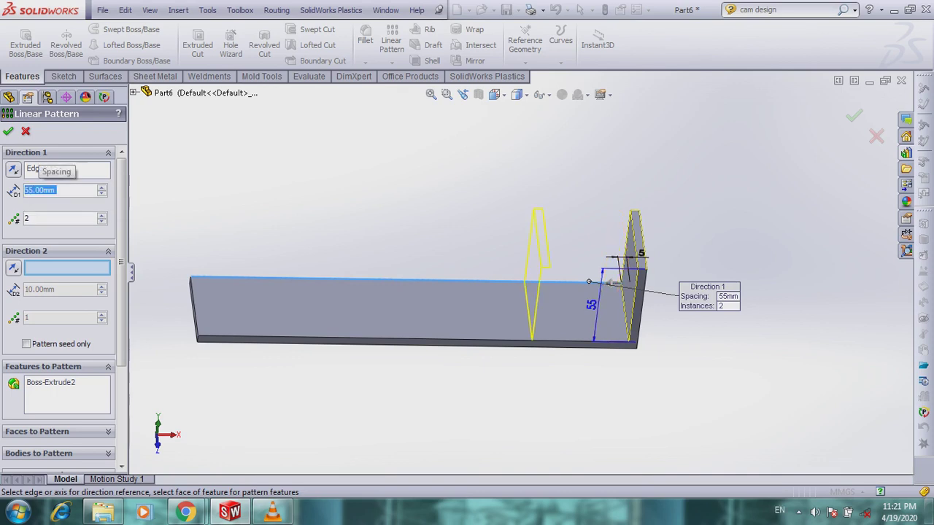
{"action": "key", "text": "Return"}
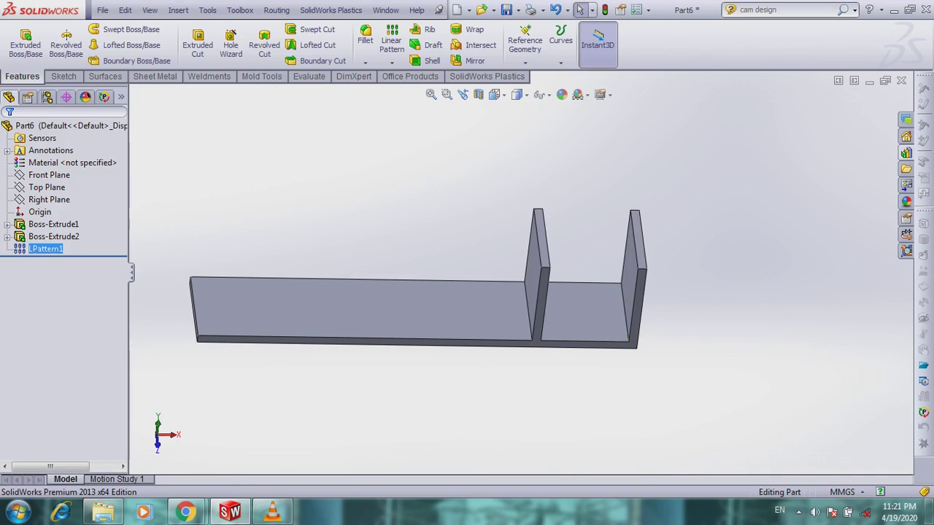
Start an extruded boss sketch on the Top Plane and draw a circle about 19 mm in diameter near the plate's free end
{"action": "scroll", "coordinate": [521, 272], "scroll_direction": "up", "scroll_amount": 3}
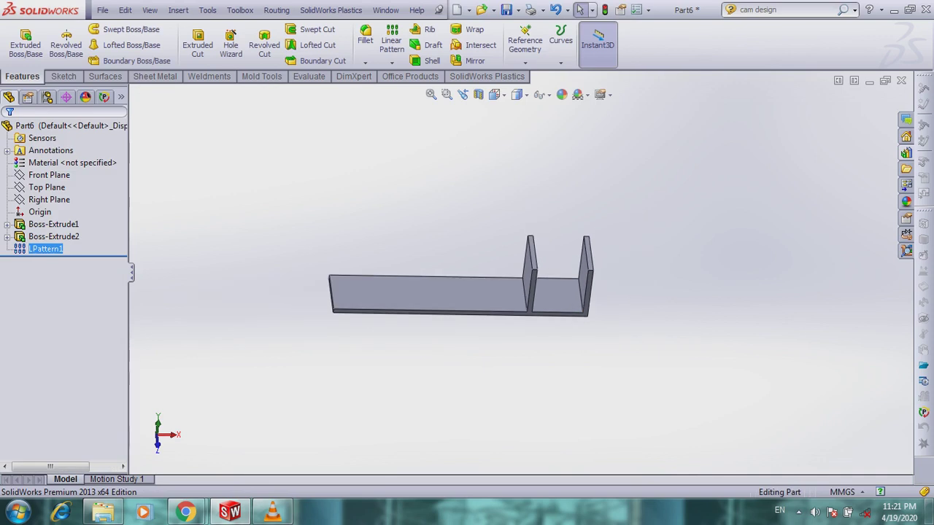
{"action": "left_click", "coordinate": [47, 187]}
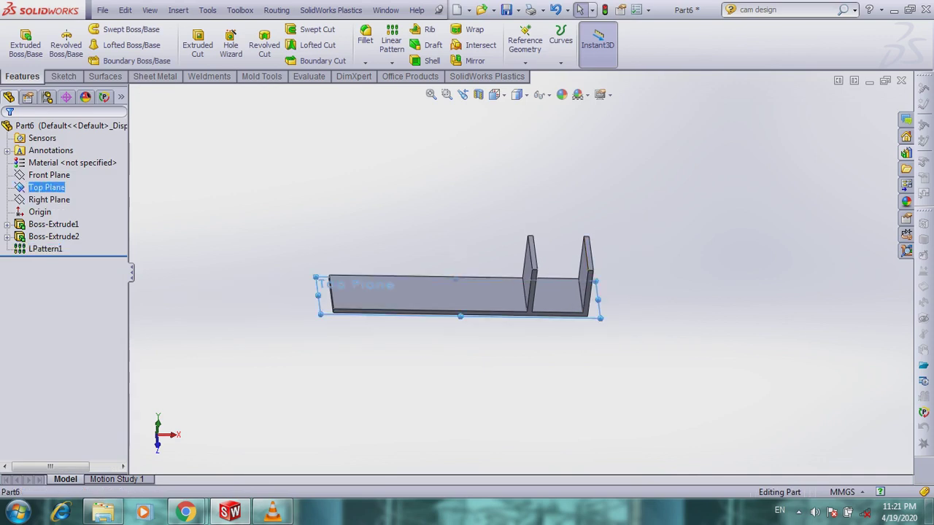
{"action": "left_click", "coordinate": [495, 95]}
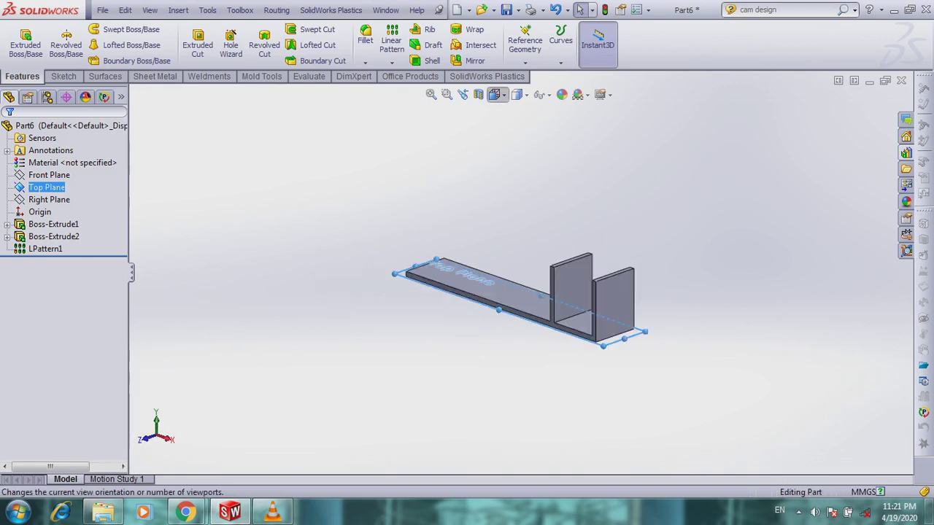
{"action": "left_click", "coordinate": [564, 163]}
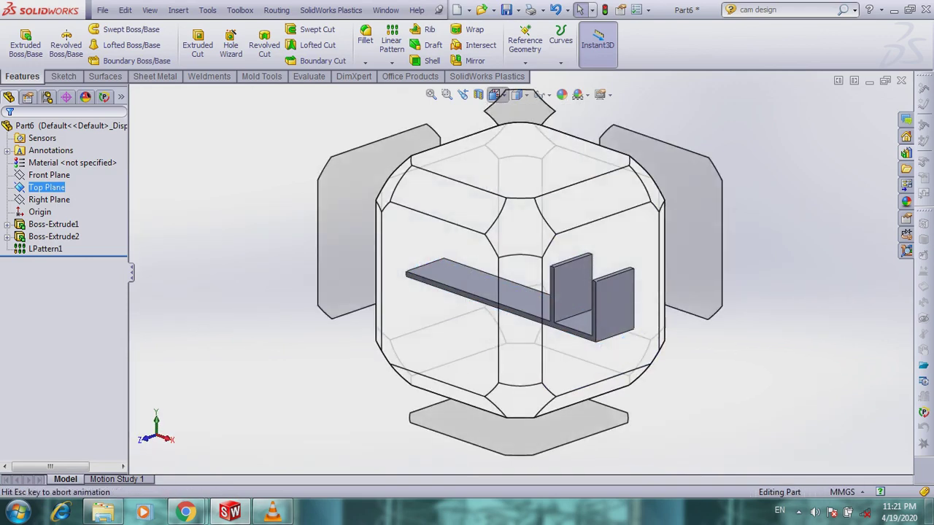
{"action": "left_click", "coordinate": [25, 44]}
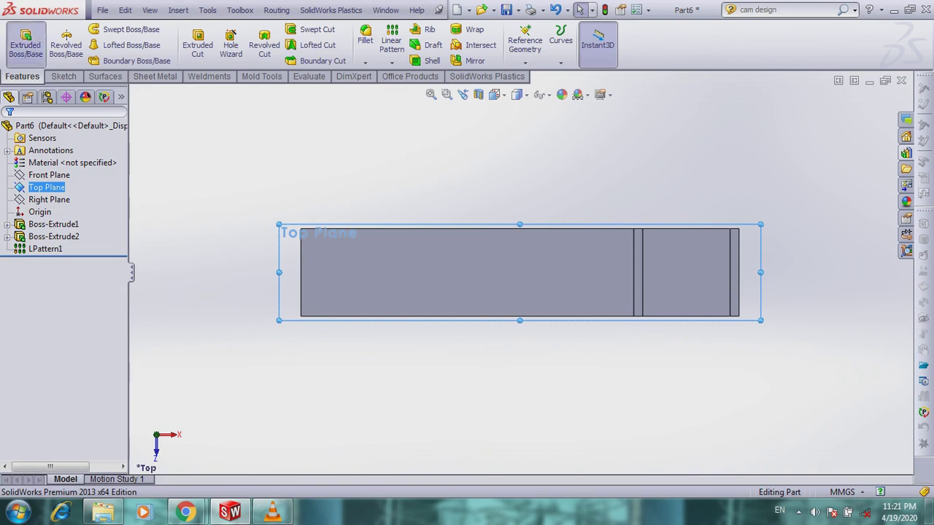
{"action": "left_click", "coordinate": [120, 30]}
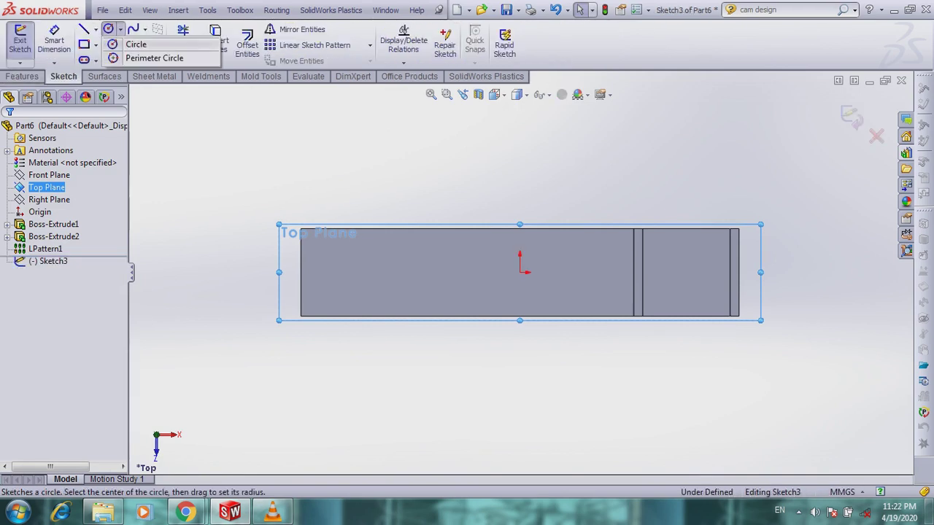
{"action": "left_click", "coordinate": [138, 45]}
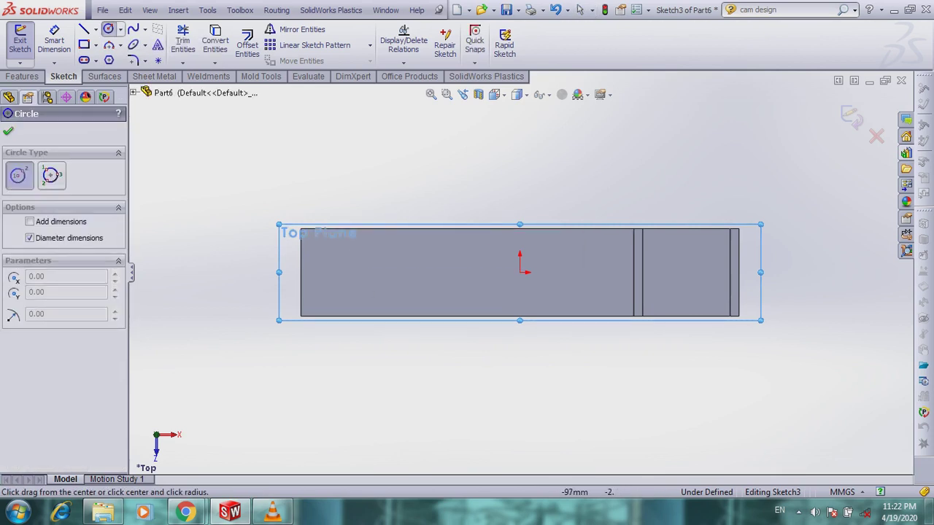
{"action": "left_click", "coordinate": [342, 272]}
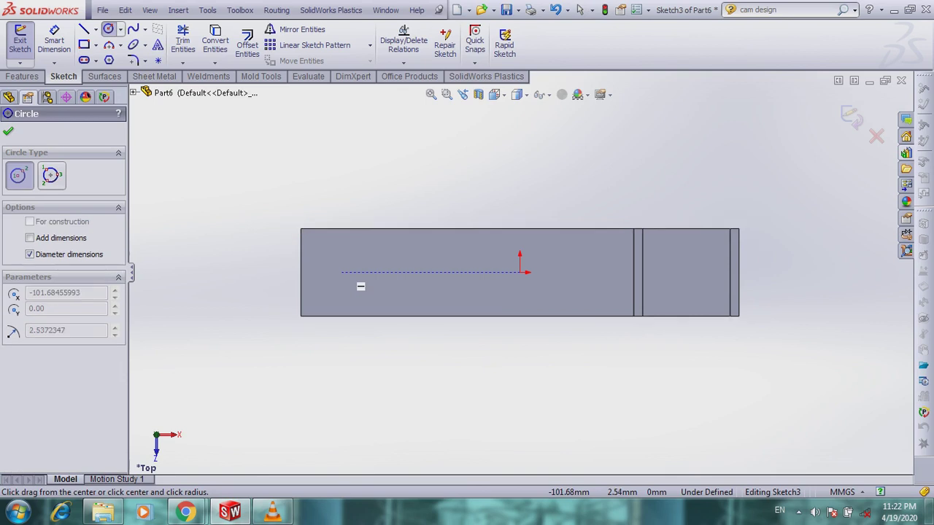
{"action": "left_click", "coordinate": [359, 268]}
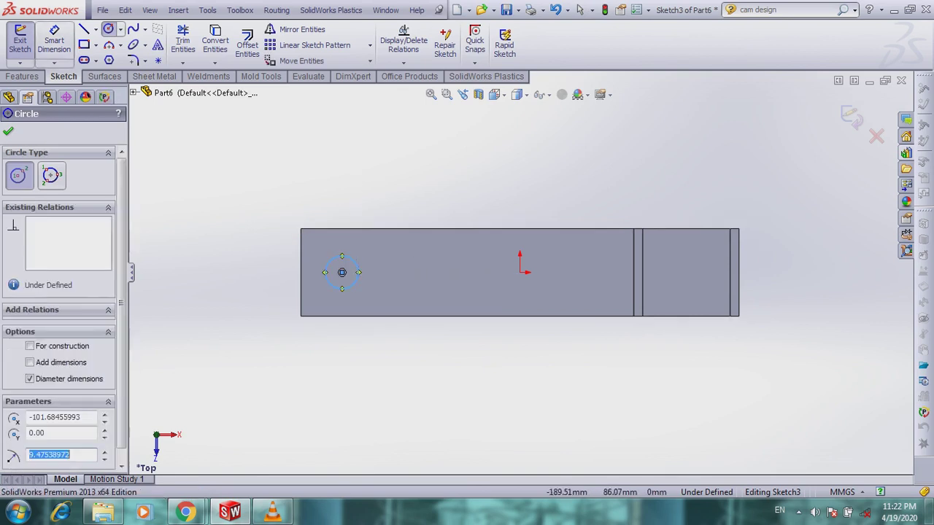
Dimension the circle's diameter to 15 mm
{"action": "left_click", "coordinate": [54, 40]}
{"action": "left_click", "coordinate": [352, 264]}
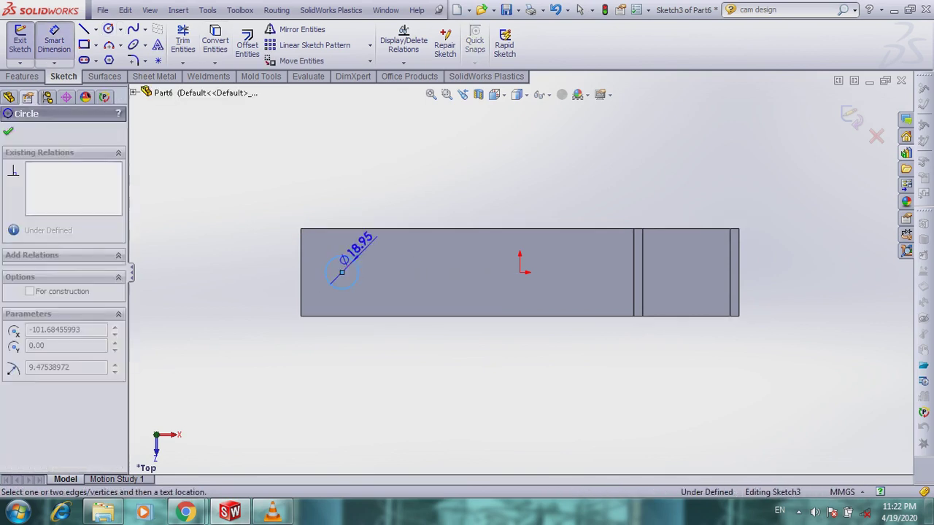
{"action": "left_click", "coordinate": [368, 247]}
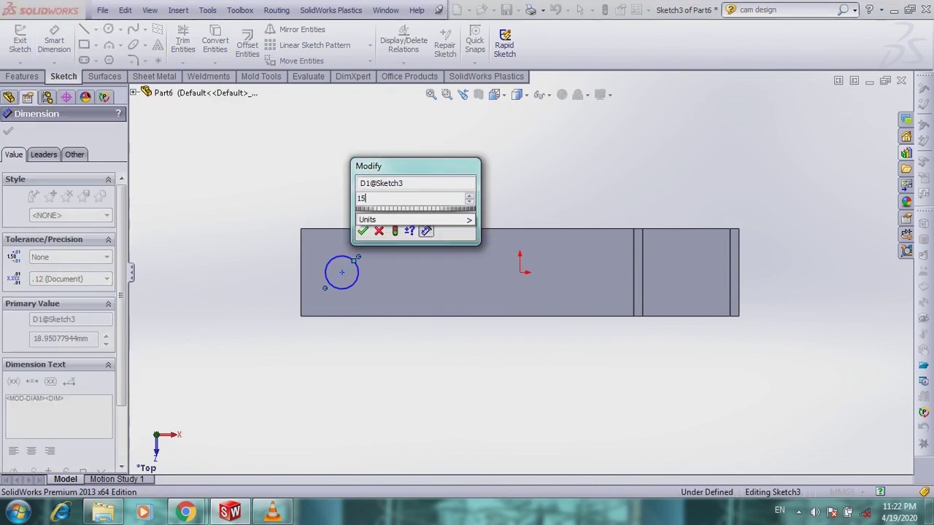
{"action": "key", "text": "Return"}
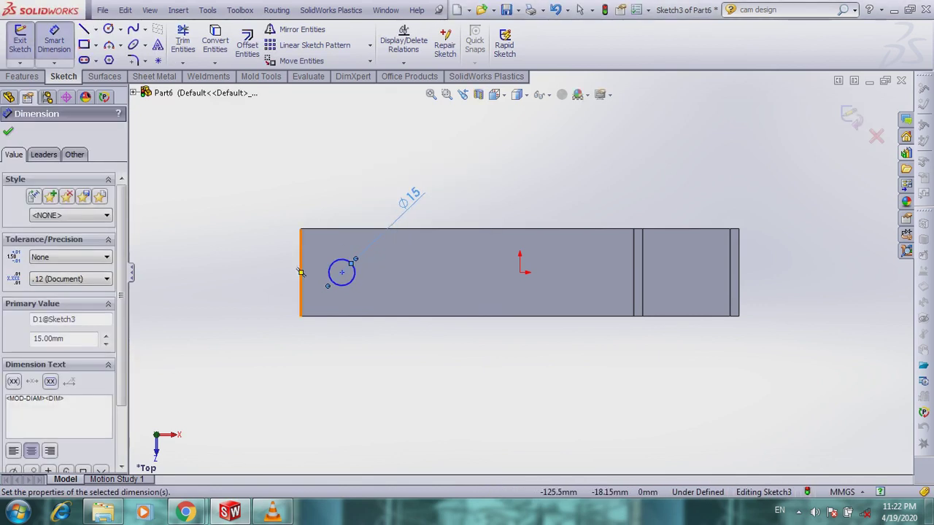
Locate the circle's centre 25 mm from the plate's free end edge and 25 mm from its front long edge
{"action": "left_click", "coordinate": [341, 272]}
{"action": "left_click", "coordinate": [321, 184]}
{"action": "type", "text": "25"}
{"action": "key", "text": "Return"}
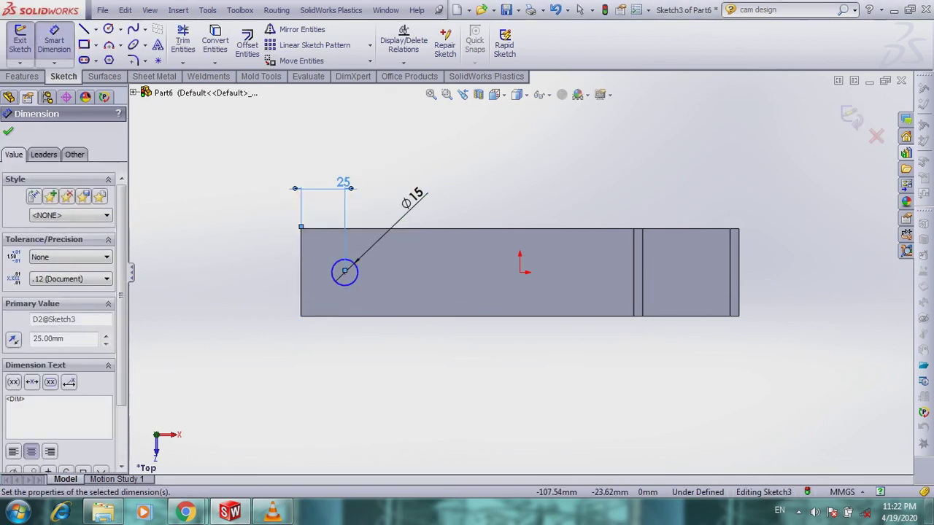
{"action": "left_click", "coordinate": [334, 325]}
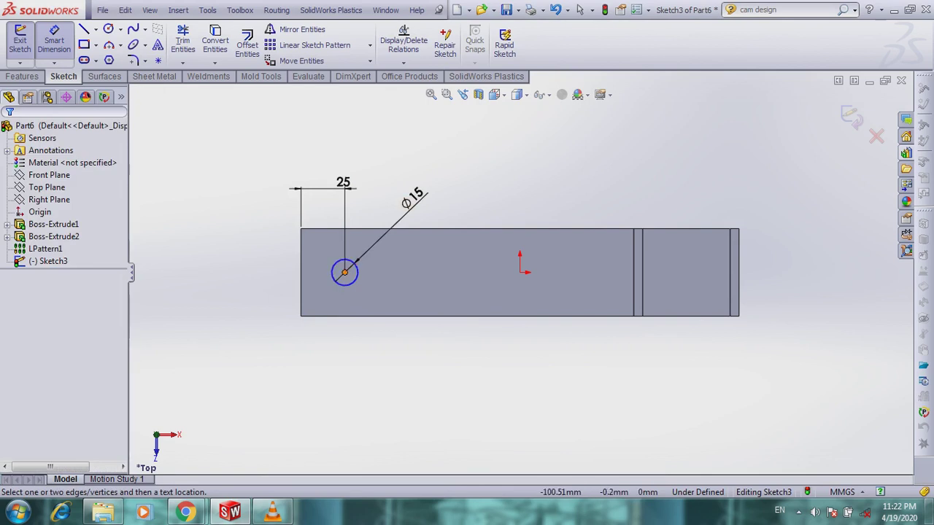
{"action": "left_click", "coordinate": [344, 272]}
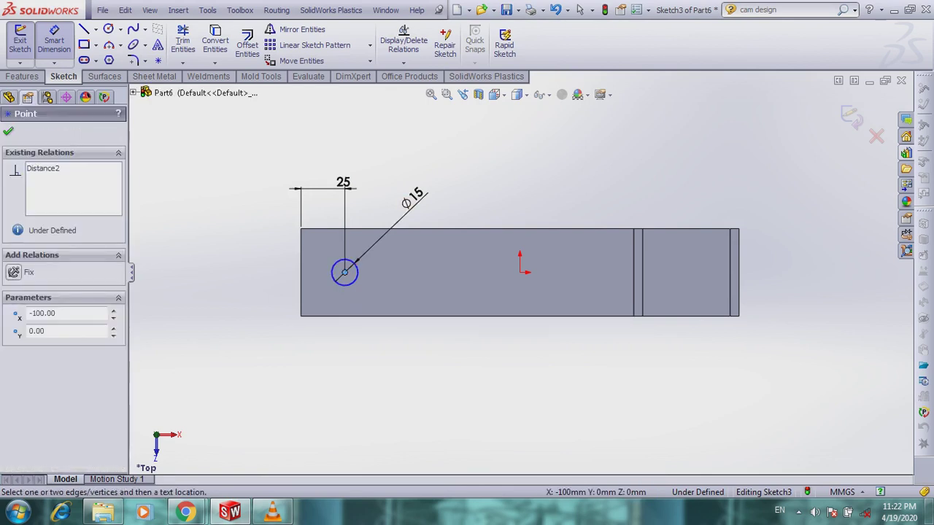
{"action": "left_click", "coordinate": [467, 316]}
{"action": "left_click", "coordinate": [257, 340]}
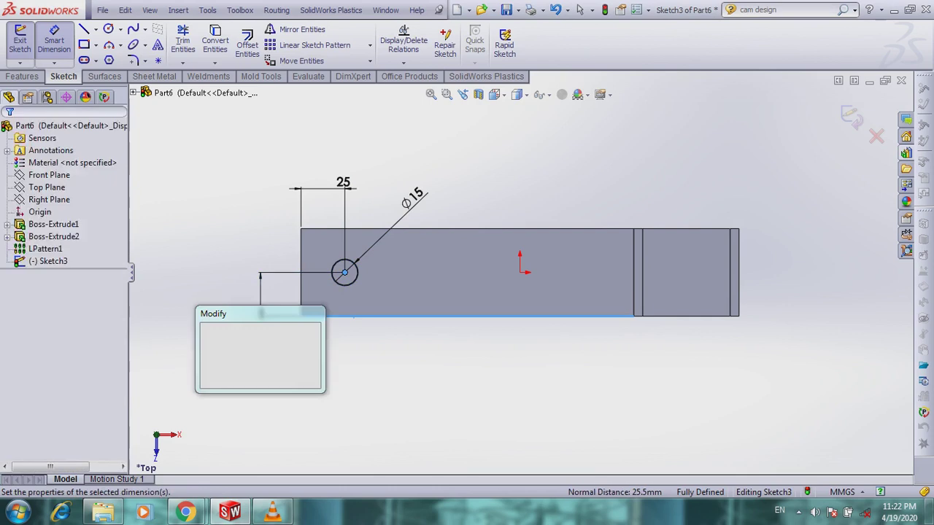
{"action": "key", "text": "Return"}
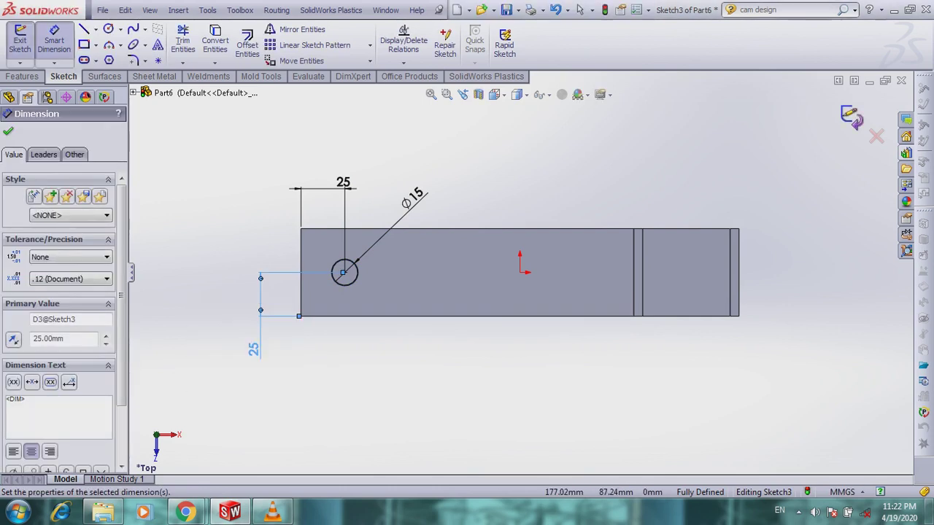
Finish the sketch and extrude the 15 mm circle 35 mm upward as a cylinder merged with the plate
{"action": "left_click", "coordinate": [851, 118]}
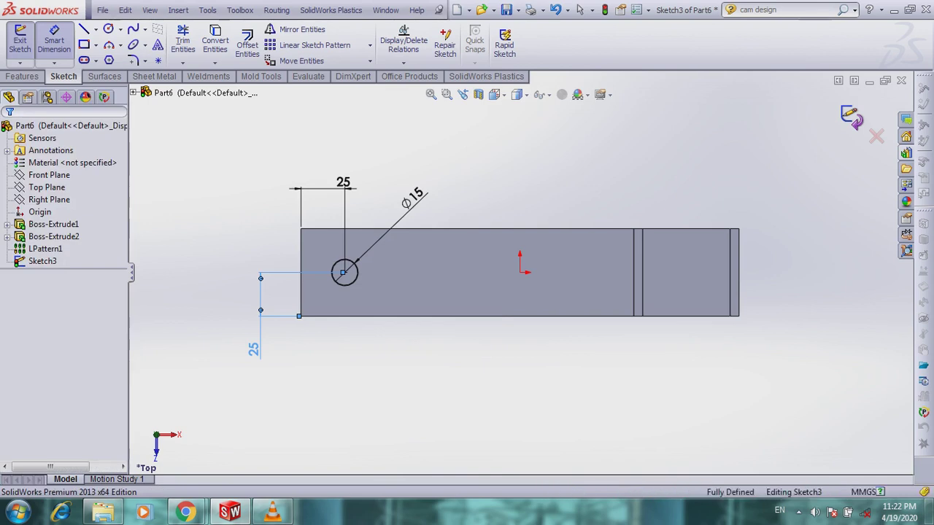
{"action": "left_click", "coordinate": [851, 118]}
{"action": "middle_click_drag", "start_coordinate": [743, 343], "coordinate": [750, 187]}
{"action": "left_click", "coordinate": [64, 257]}
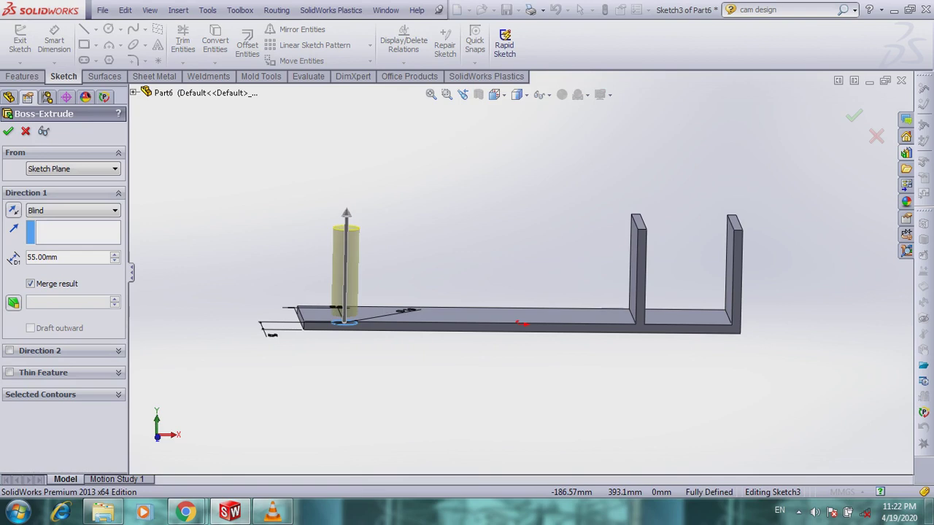
{"action": "key", "text": "Down"}
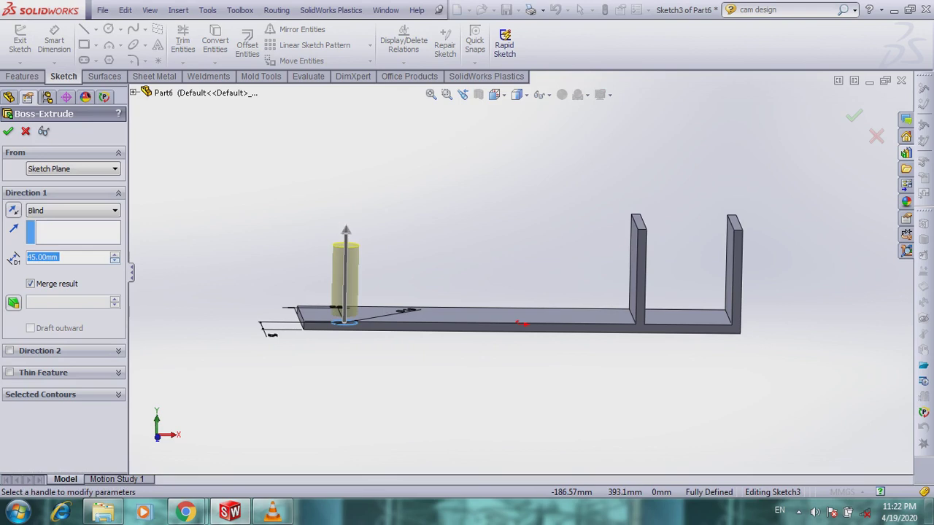
{"action": "key", "text": "Down"}
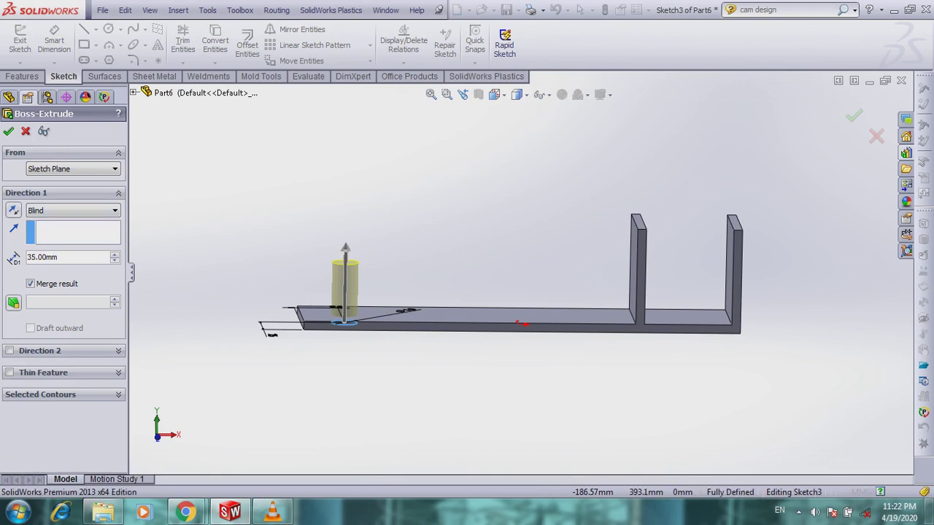
{"action": "key", "text": "Return"}
{"action": "key", "text": "Escape"}
Start another extruded boss sketch on the Top Plane and offset the cylinder's circular outline 5 mm outward
{"action": "middle_click_drag", "start_coordinate": [467, 278], "coordinate": [465, 332]}
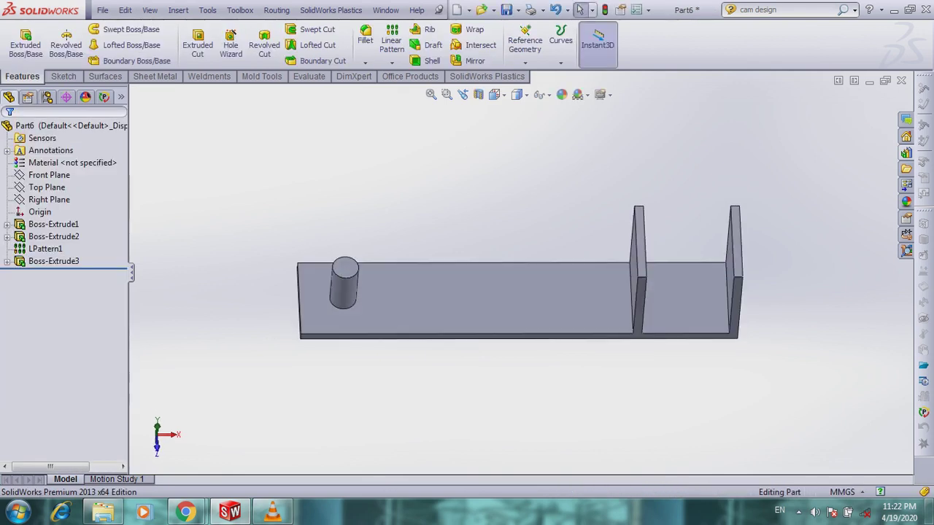
{"action": "left_click", "coordinate": [46, 187]}
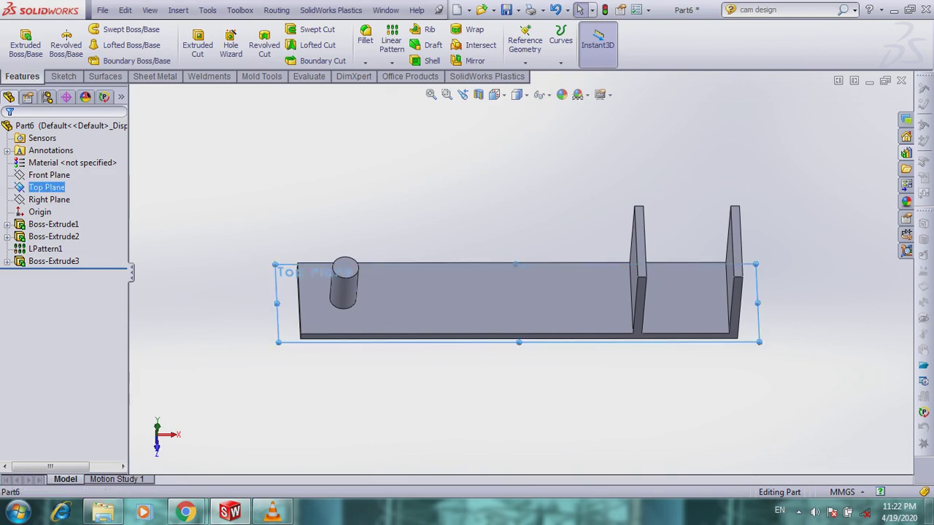
{"action": "left_click", "coordinate": [25, 40]}
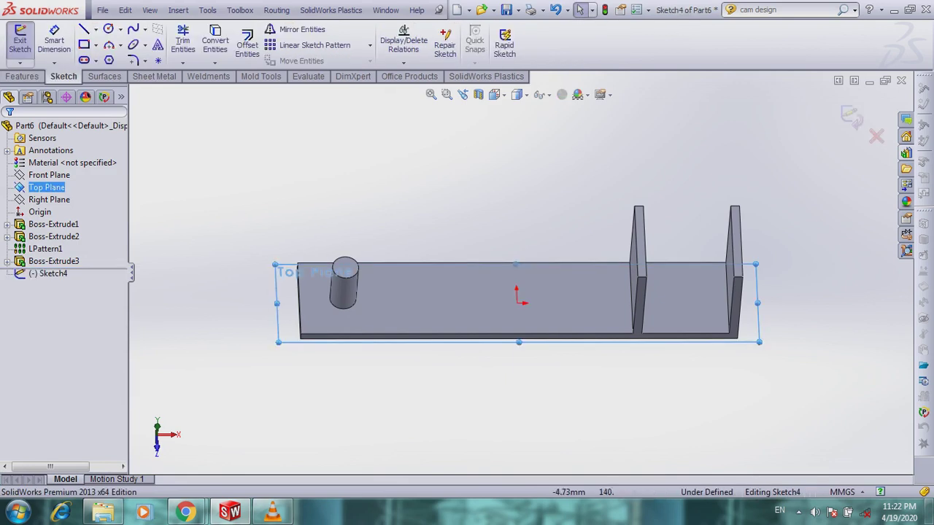
{"action": "left_click", "coordinate": [494, 94]}
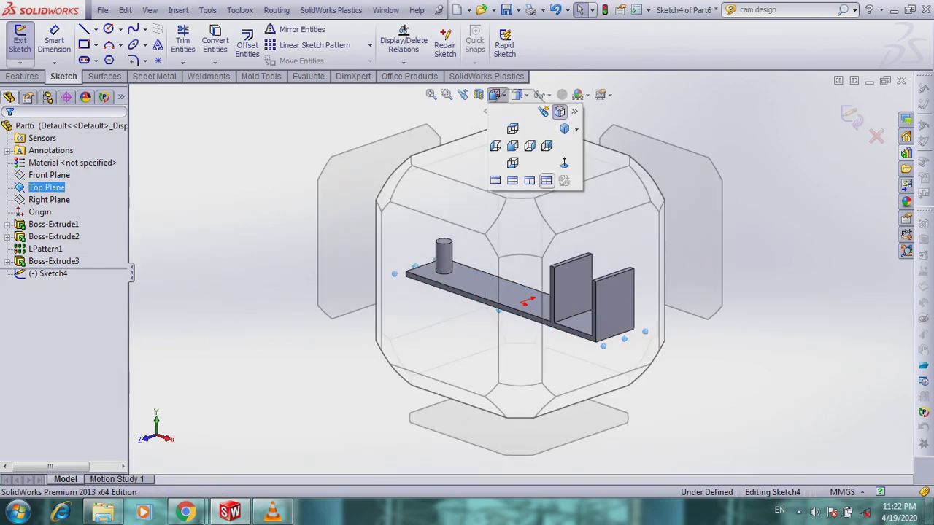
{"action": "left_click", "coordinate": [559, 111]}
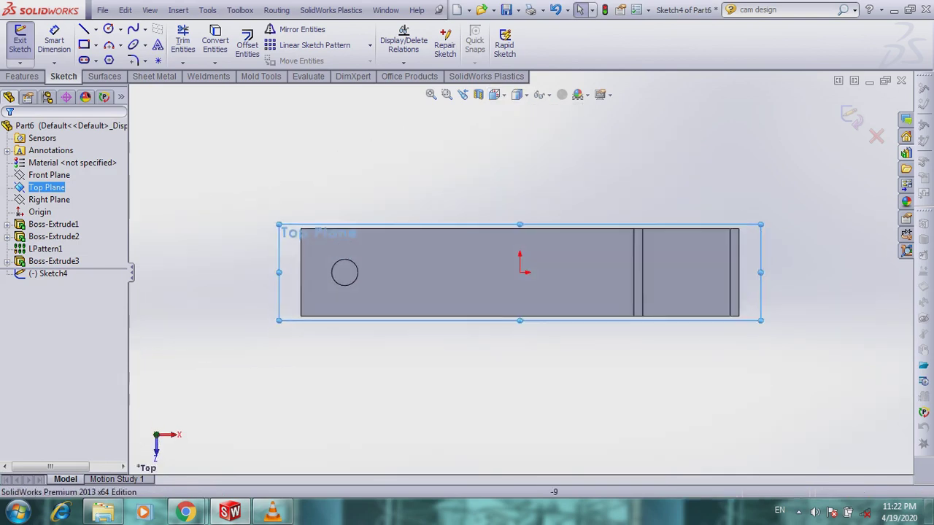
{"action": "left_click", "coordinate": [247, 43]}
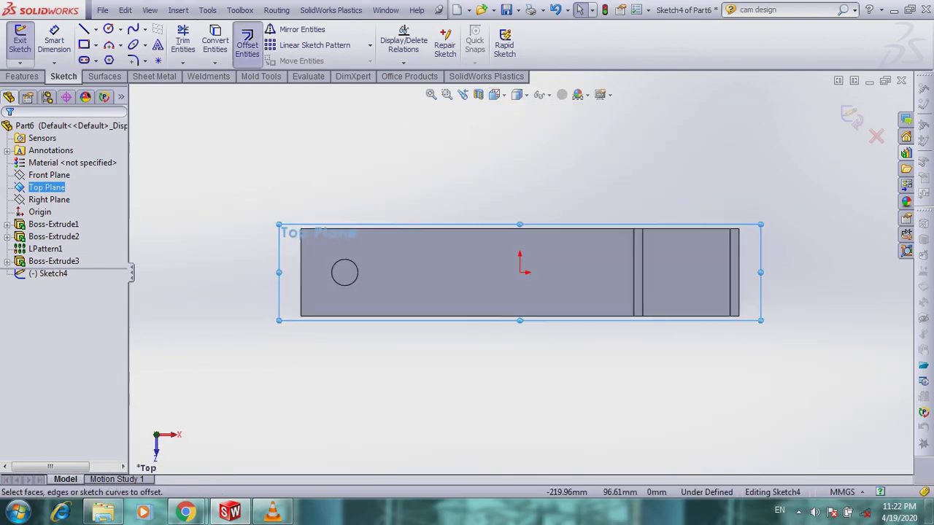
{"action": "left_click", "coordinate": [334, 272]}
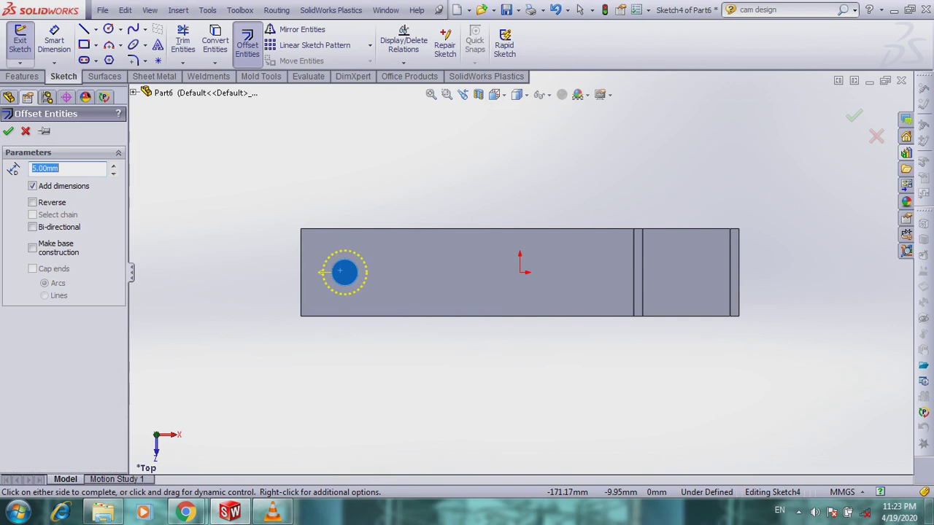
{"action": "left_click", "coordinate": [355, 296]}
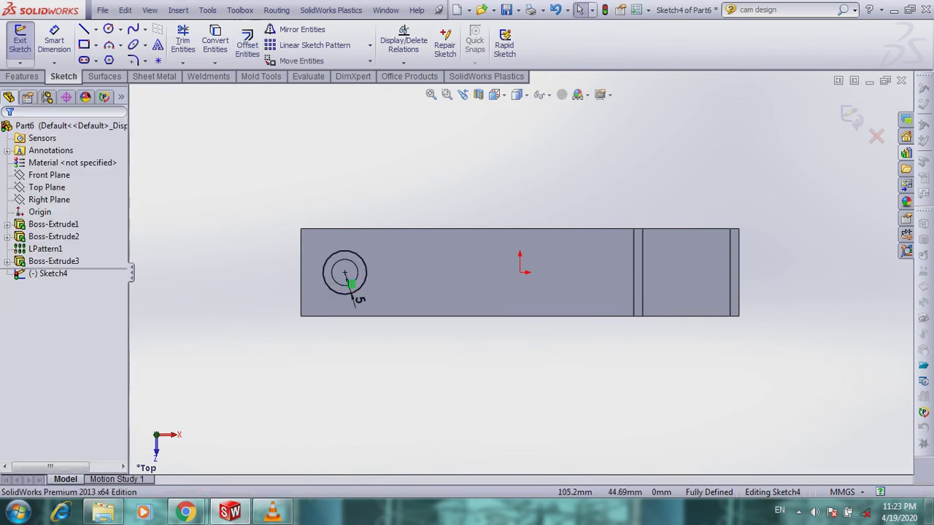
Extrude the offset circle 17 mm upward as a merged collar around the cylinder's base
{"action": "key", "text": "e"}
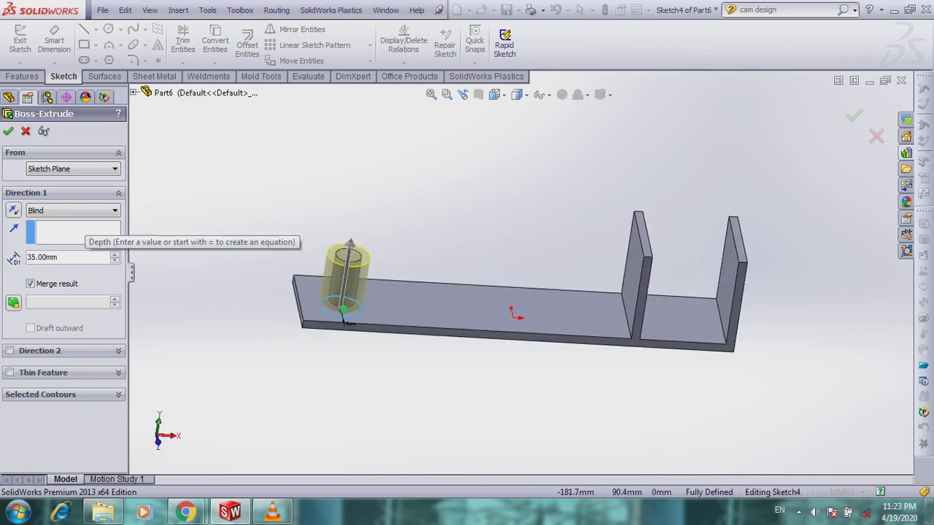
{"action": "double_click", "coordinate": [79, 258]}
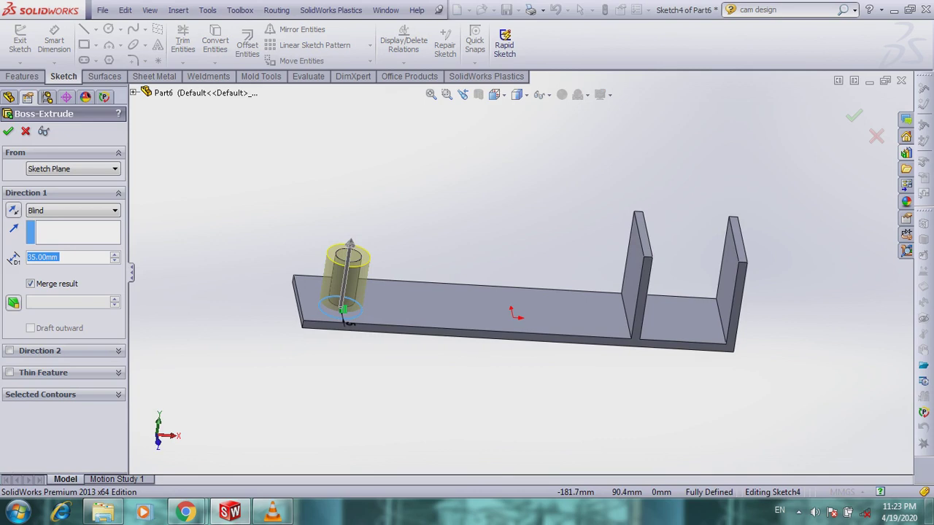
{"action": "type", "text": "17"}
{"action": "key", "text": "Return"}
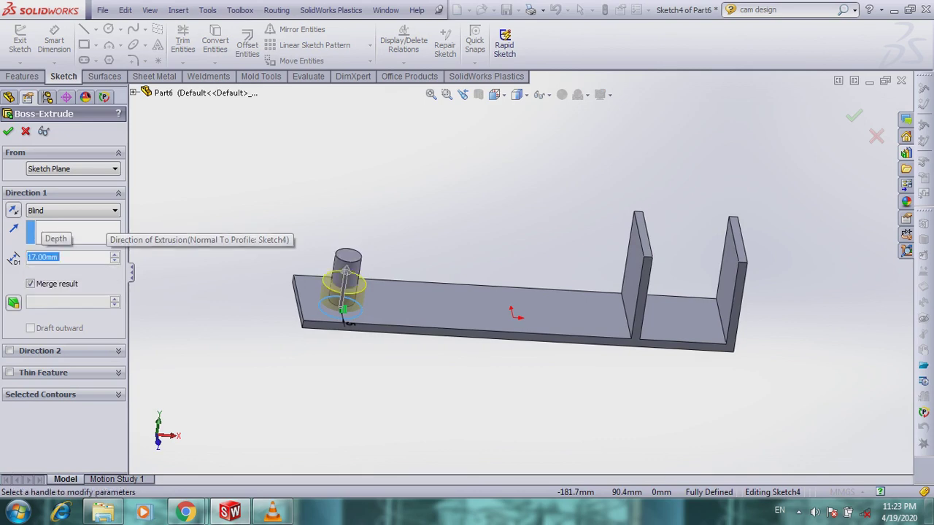
{"action": "left_click", "coordinate": [8, 132]}
{"action": "left_click", "coordinate": [8, 130]}
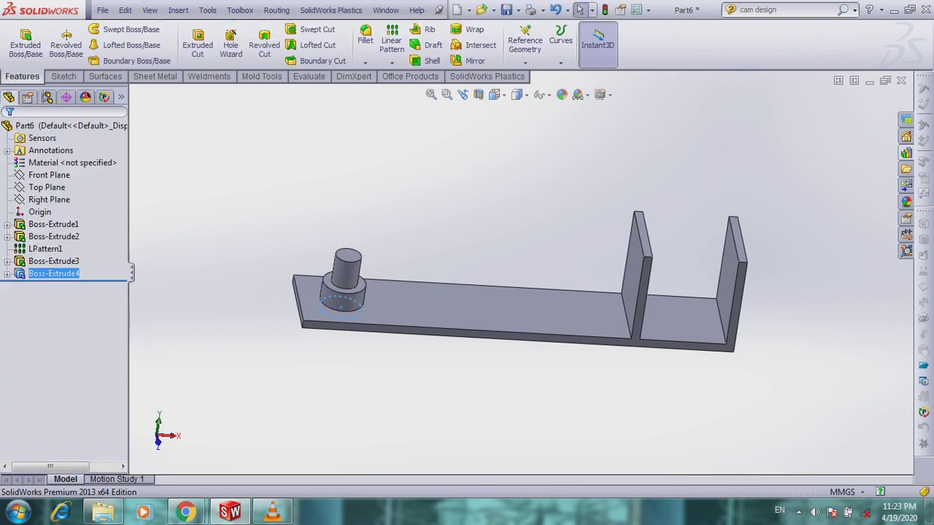
Fillet the two vertical corner edges at the post end of the base plate with a 10 mm constant radius
{"action": "left_click", "coordinate": [365, 63]}
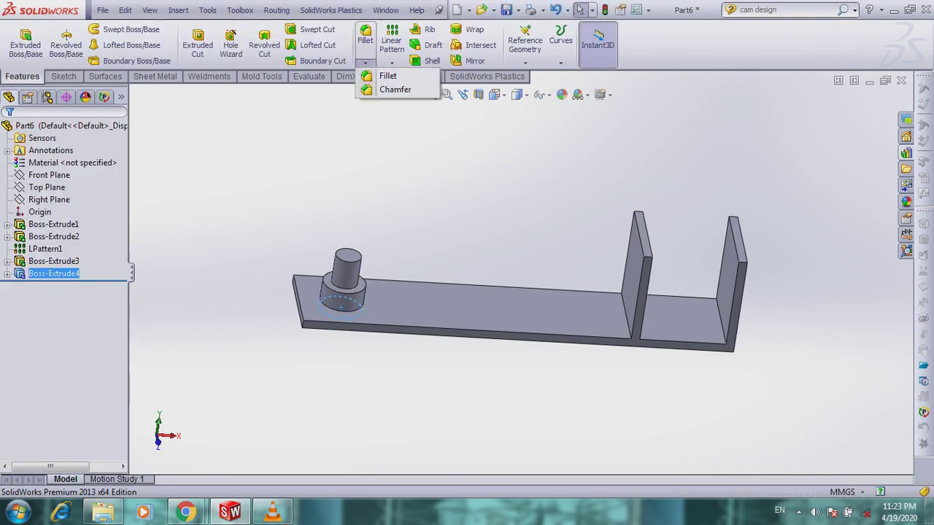
{"action": "left_click", "coordinate": [388, 76]}
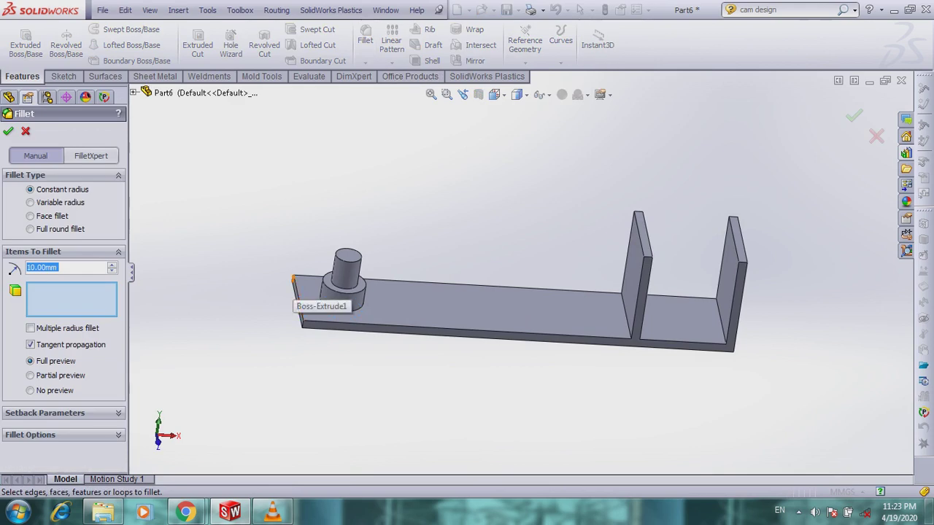
{"action": "left_click", "coordinate": [293, 281]}
{"action": "left_click", "coordinate": [301, 321]}
{"action": "left_click", "coordinate": [8, 130]}
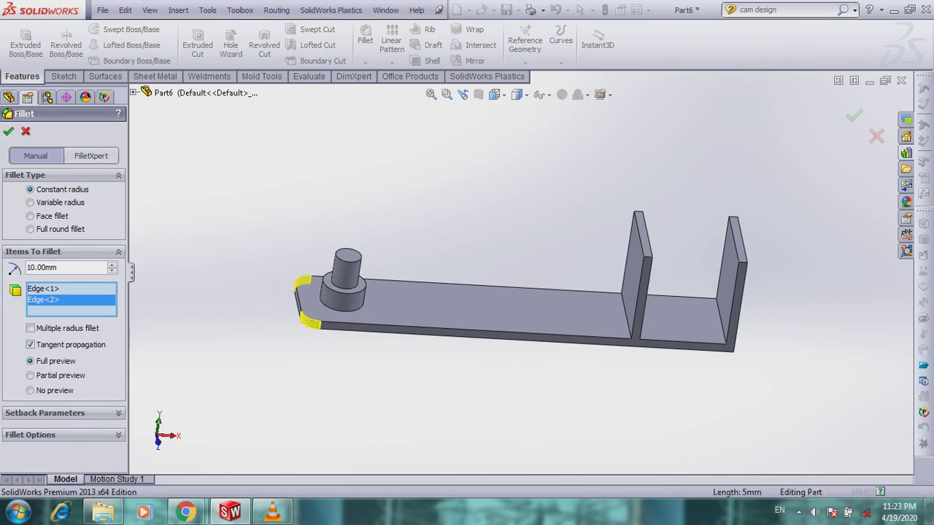
{"action": "left_click", "coordinate": [495, 95]}
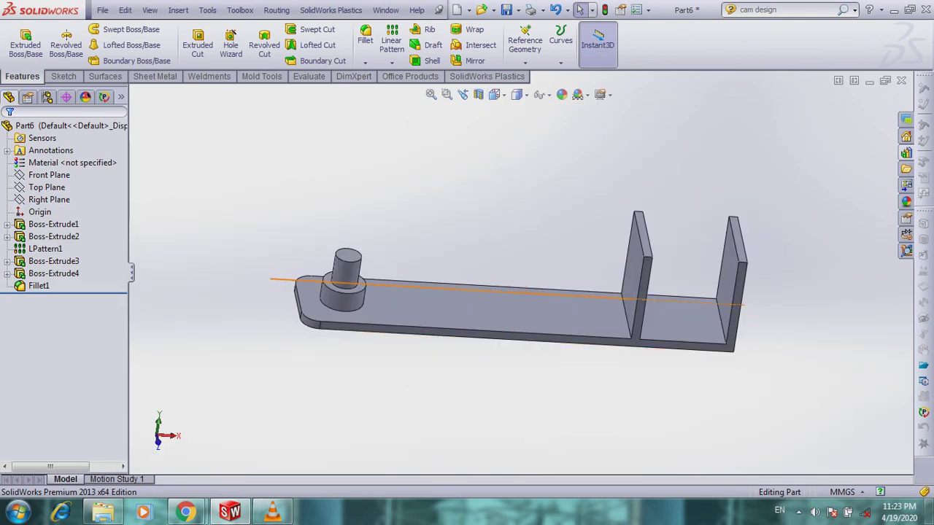
Start an extruded cut sketch on the Right Plane and draw a circle about 11 mm in diameter directly above the origin
{"action": "left_click", "coordinate": [48, 200]}
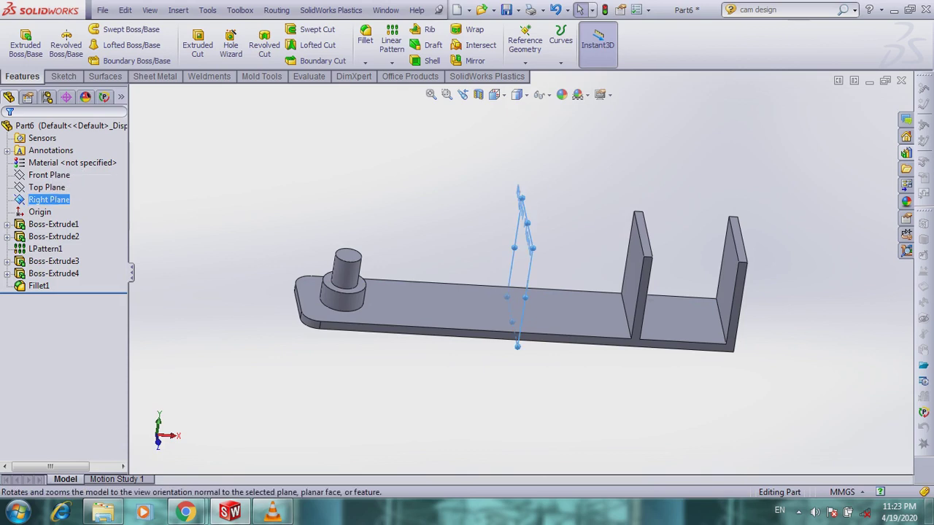
{"action": "left_click", "coordinate": [198, 44]}
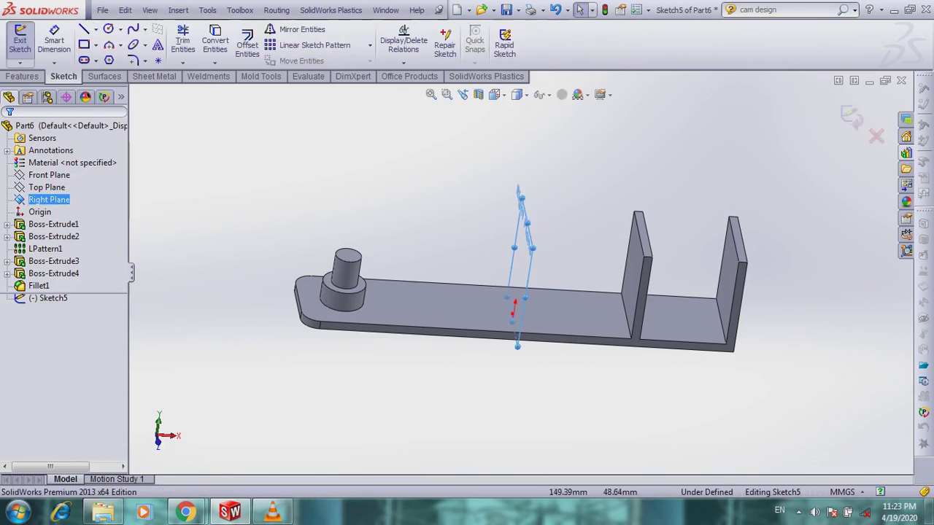
{"action": "left_click", "coordinate": [498, 95]}
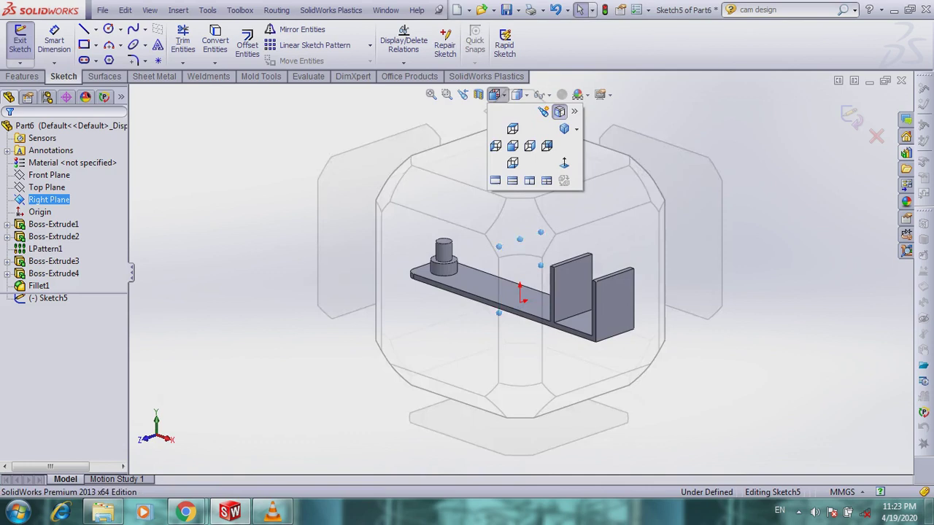
{"action": "left_click", "coordinate": [564, 162]}
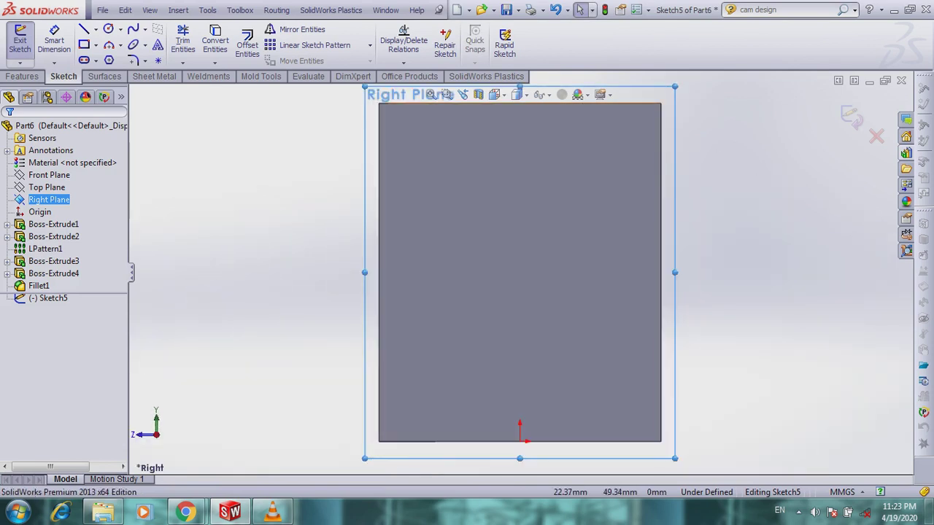
{"action": "left_click", "coordinate": [121, 29]}
{"action": "left_click", "coordinate": [144, 37]}
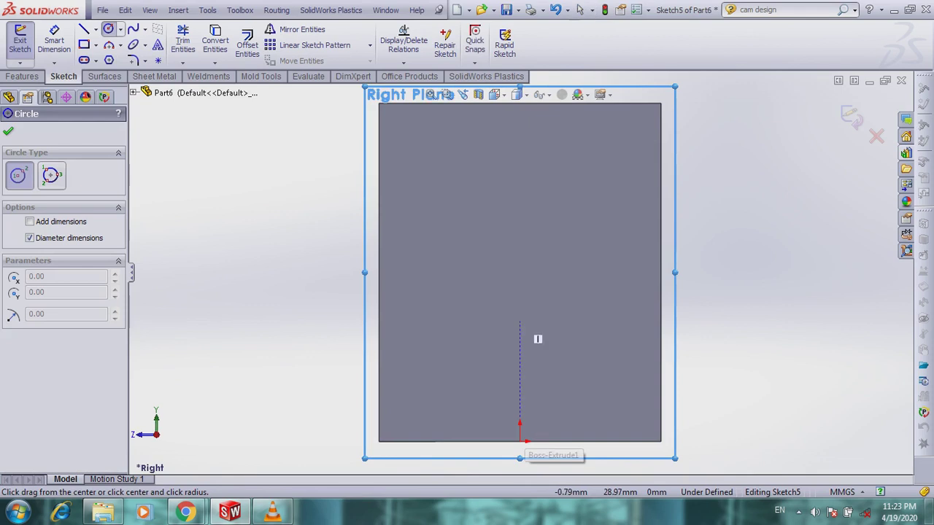
{"action": "left_click", "coordinate": [535, 287]}
{"action": "left_click", "coordinate": [545, 252]}
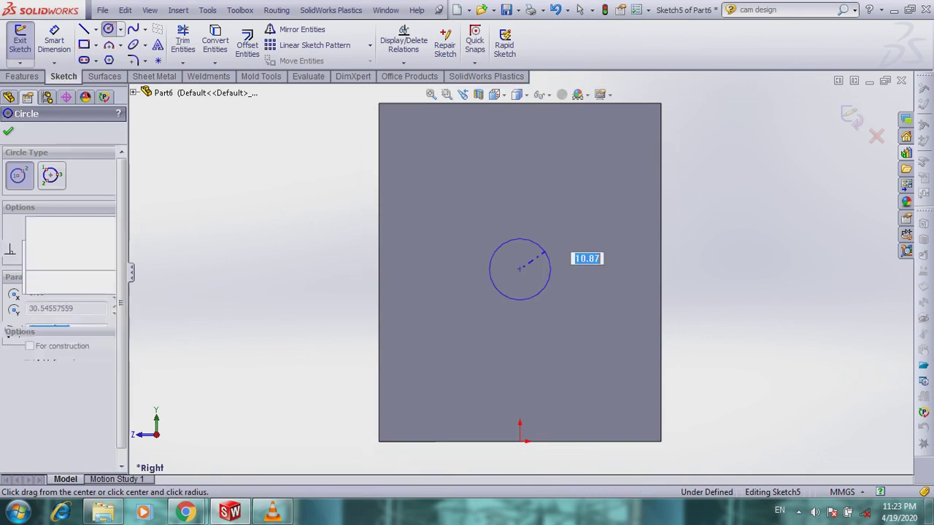
Dimension the circle and set its diameter to 20 mm
{"action": "left_click", "coordinate": [55, 41]}
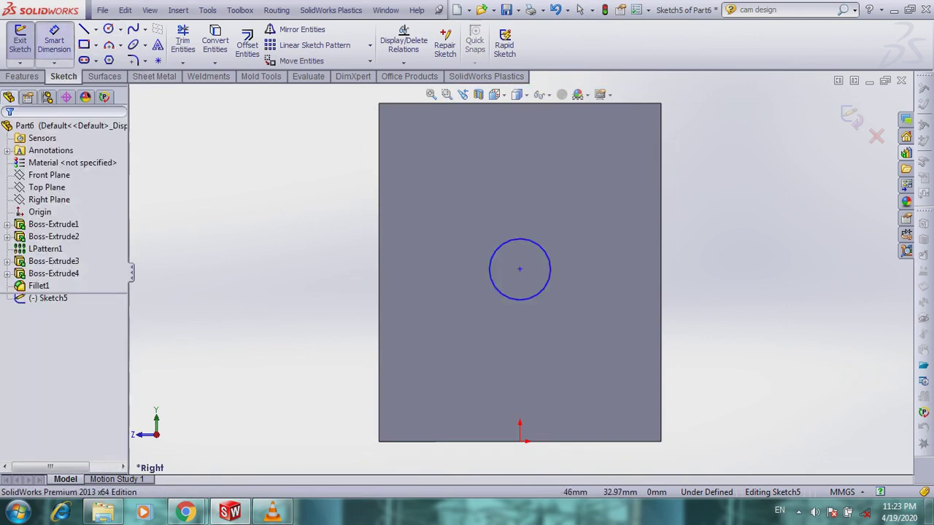
{"action": "left_click", "coordinate": [550, 269]}
{"action": "left_click", "coordinate": [704, 223]}
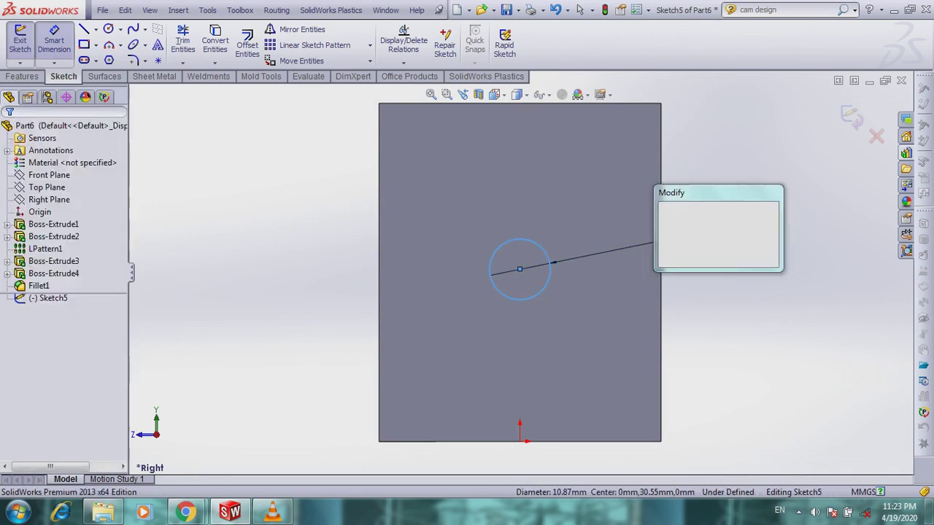
{"action": "type", "text": "20"}
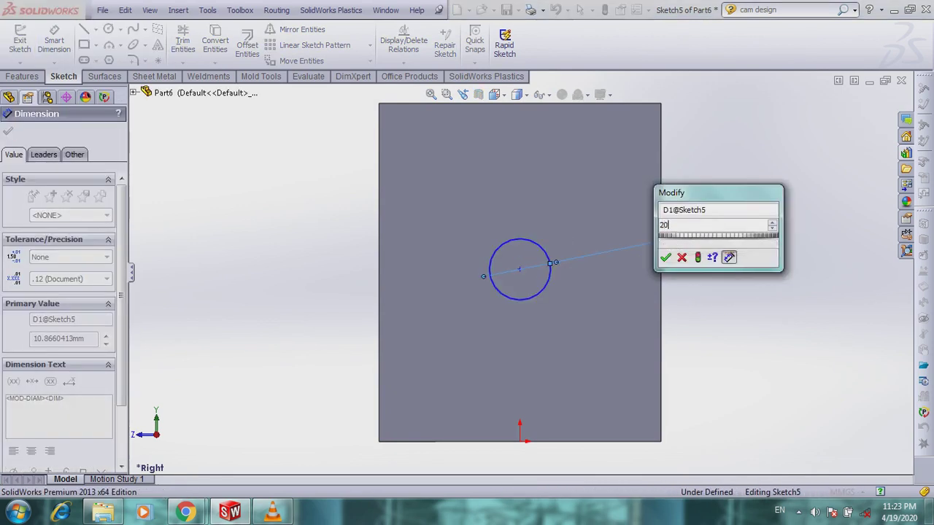
{"action": "key", "text": "Return"}
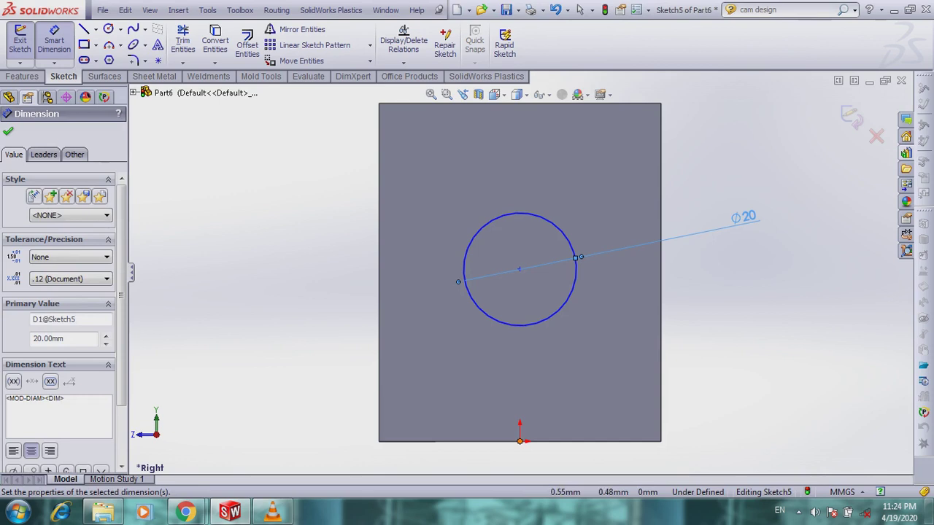
Dimension the height of the circle's centre above the origin and set it to 25 mm
{"action": "left_click", "coordinate": [520, 440]}
{"action": "left_click", "coordinate": [519, 269]}
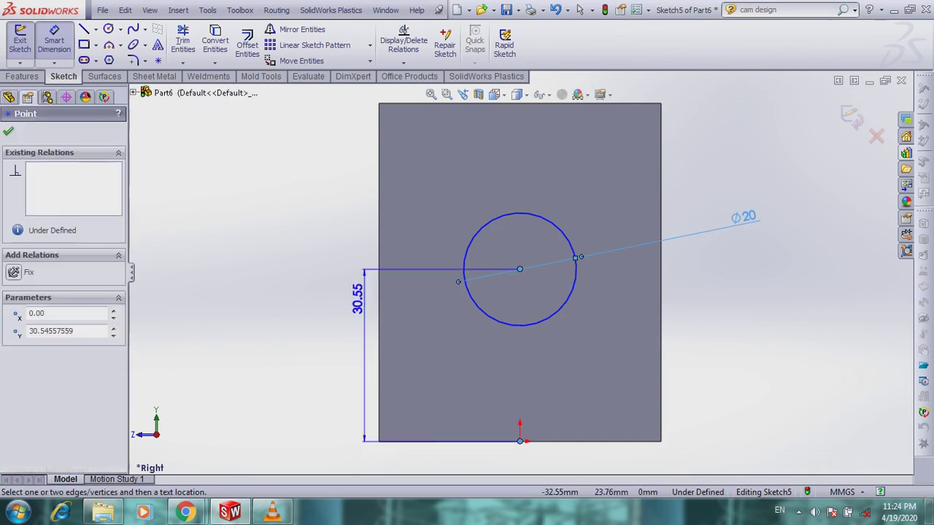
{"action": "left_click", "coordinate": [308, 314]}
{"action": "type", "text": "25"}
{"action": "key", "text": "Return"}
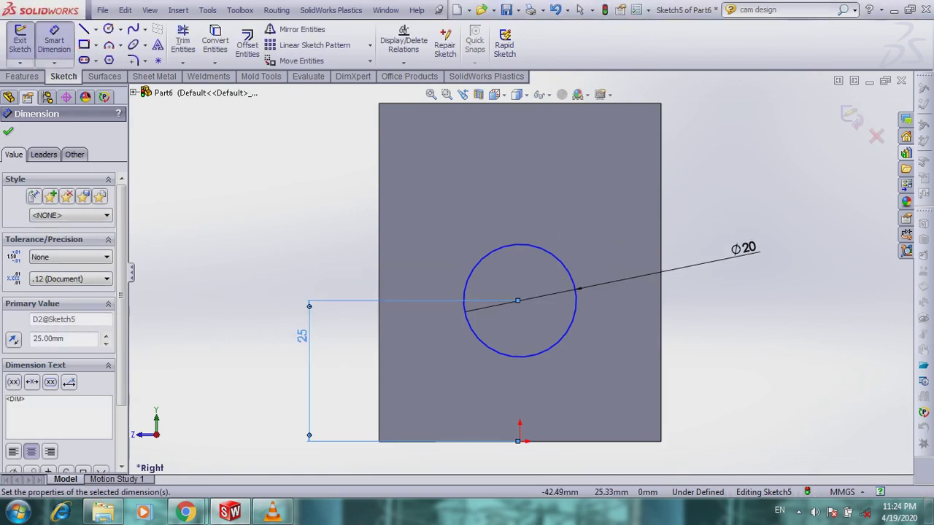
{"action": "key", "text": "Escape"}
{"action": "right_click", "coordinate": [257, 159]}
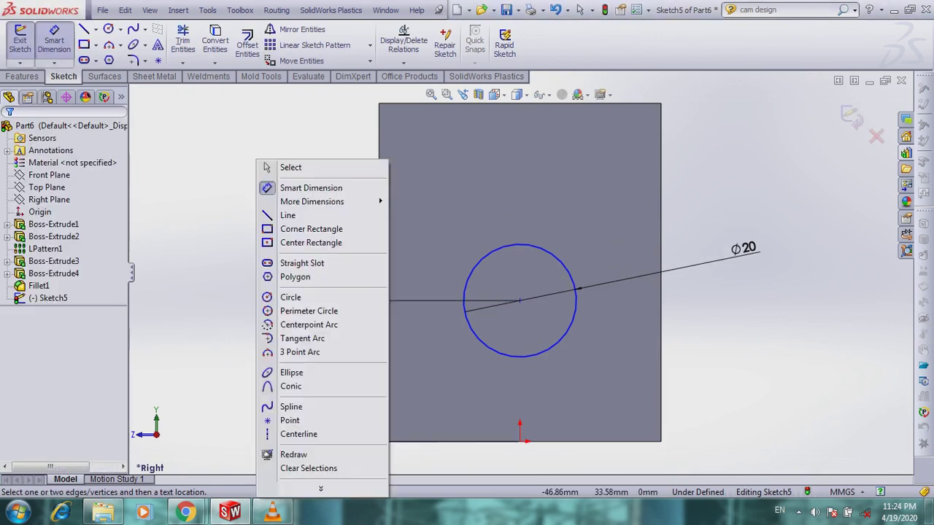
{"action": "left_click", "coordinate": [307, 167]}
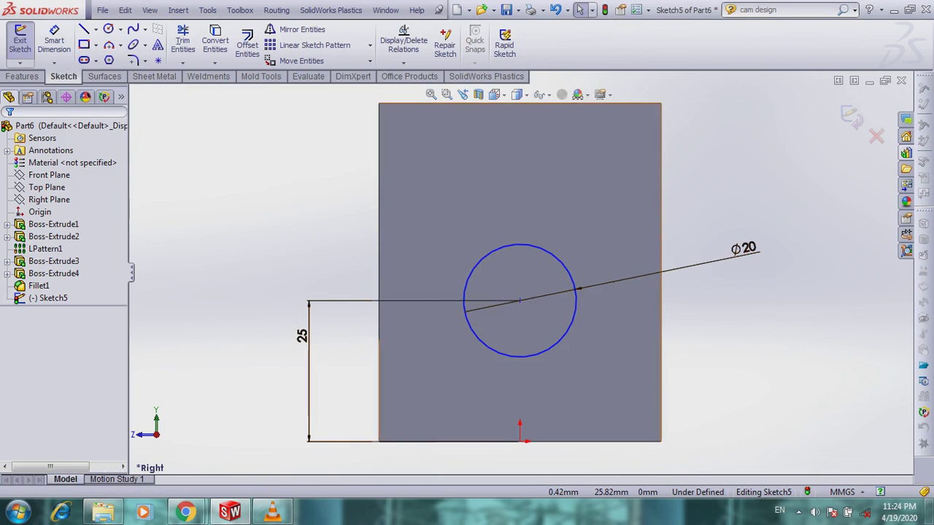
Add a vertical relation between the circle's centre and the origin, and finish the sketch
{"action": "left_click", "coordinate": [519, 301]}
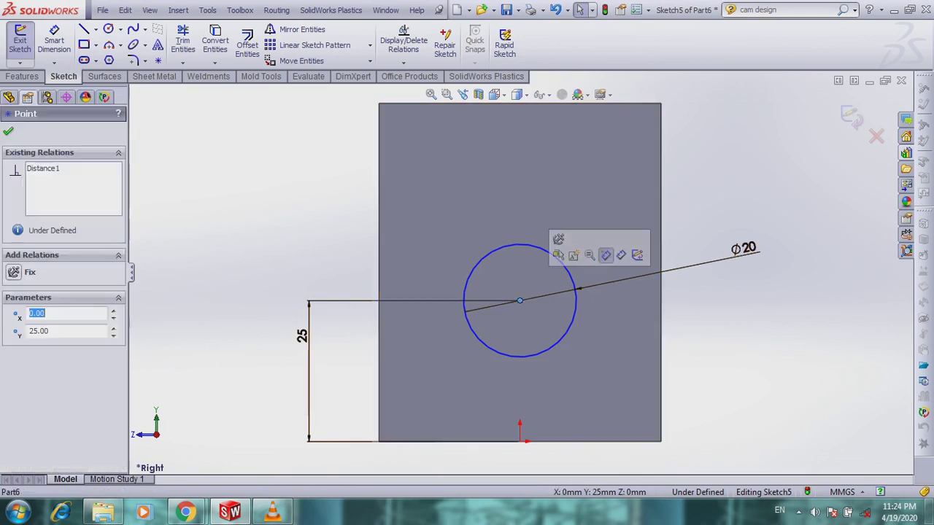
{"action": "left_click", "coordinate": [519, 441], "text": "ctrl"}
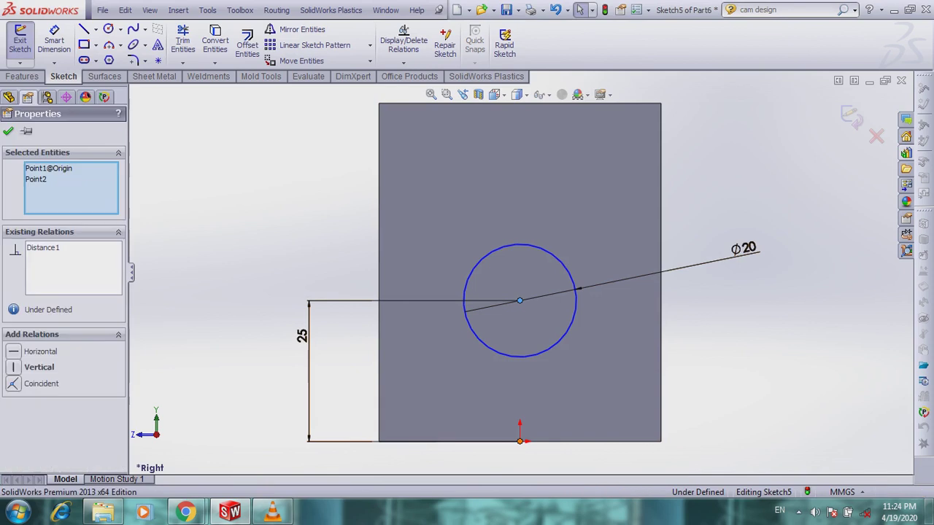
{"action": "left_click", "coordinate": [37, 367]}
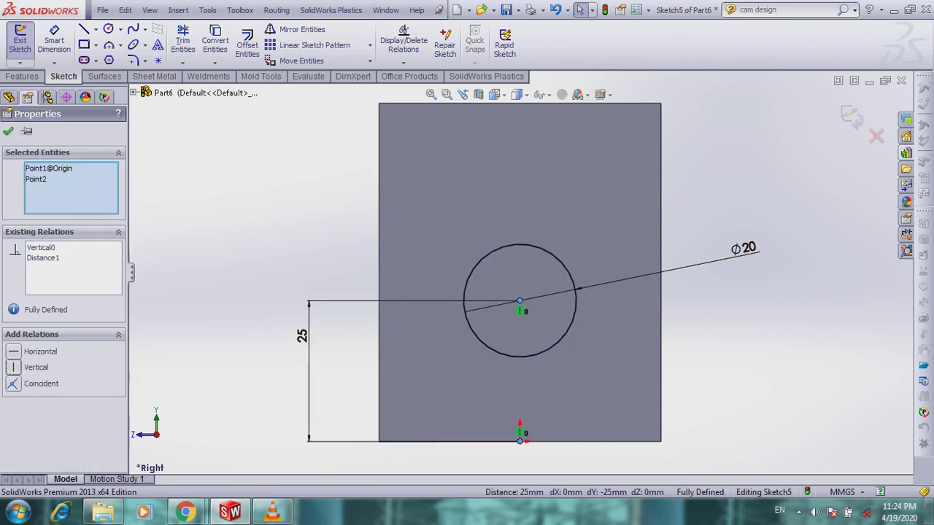
{"action": "left_click", "coordinate": [9, 132]}
{"action": "left_click", "coordinate": [852, 117]}
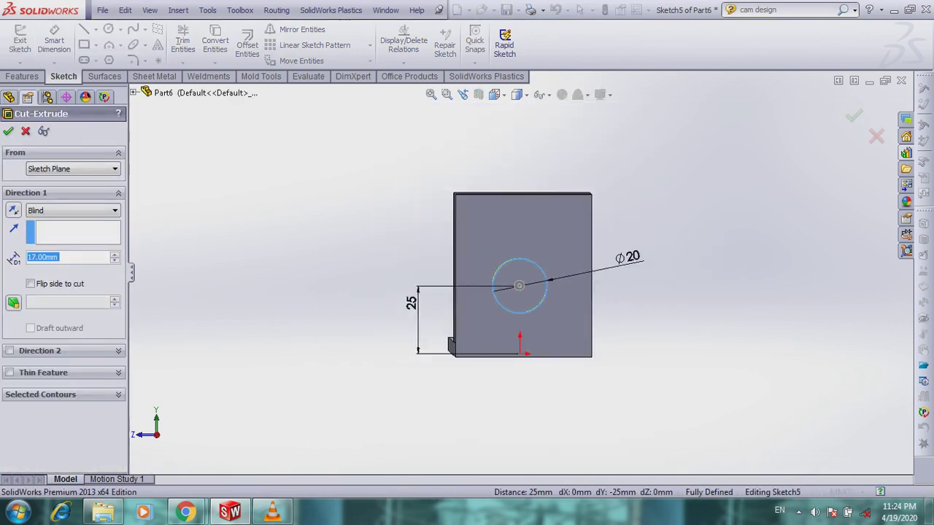
Cut the circle Through All towards the upright walls, in the reversed direction, starting from a 70 mm offset
{"action": "middle_click_drag", "start_coordinate": [464, 268], "coordinate": [551, 270]}
{"action": "scroll", "coordinate": [550, 269], "scroll_direction": "up", "scroll_amount": 2}
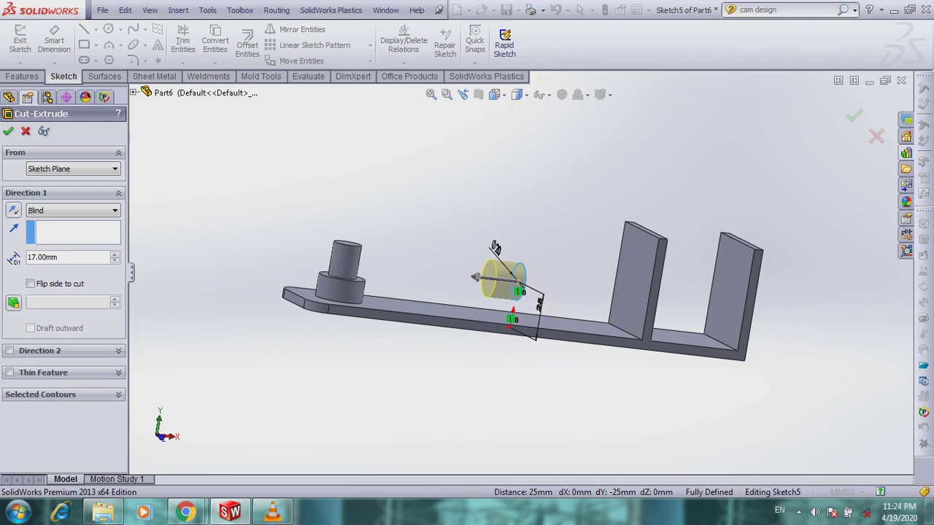
{"action": "left_click", "coordinate": [13, 211]}
{"action": "left_click", "coordinate": [72, 169]}
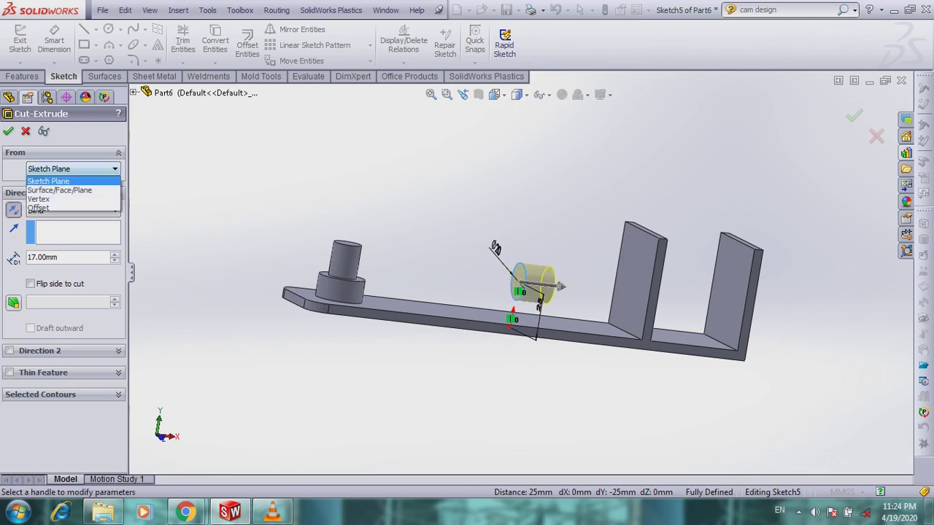
{"action": "left_click", "coordinate": [44, 211]}
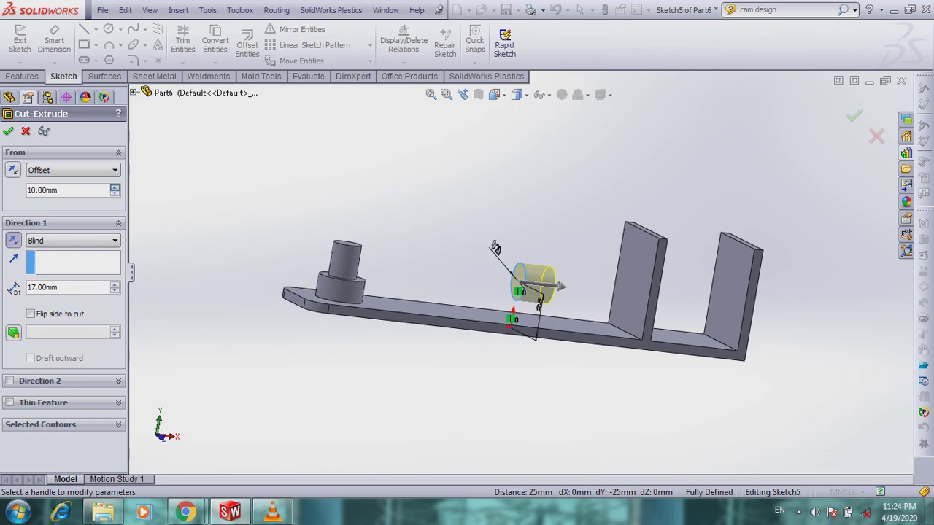
{"action": "left_click", "coordinate": [115, 188]}
{"action": "scroll", "coordinate": [115, 286], "scroll_direction": "up", "scroll_amount": 5}
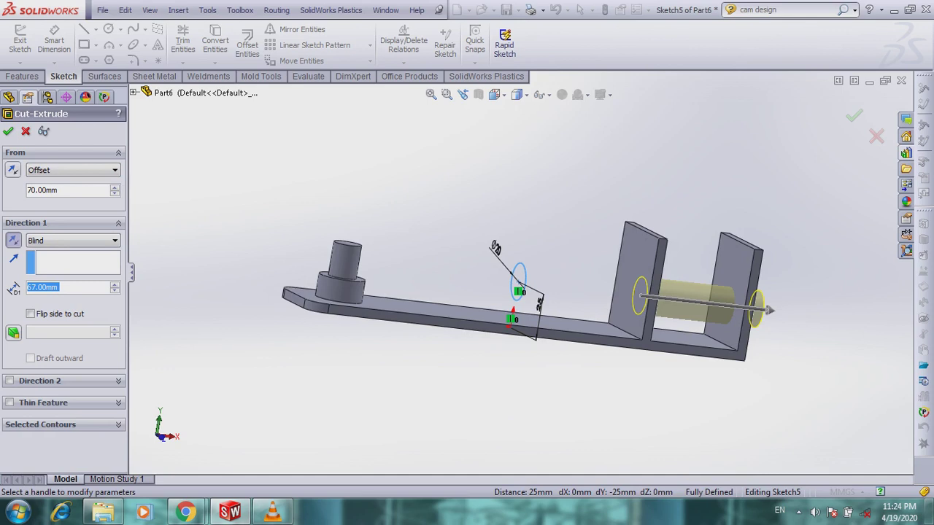
{"action": "left_click", "coordinate": [73, 241]}
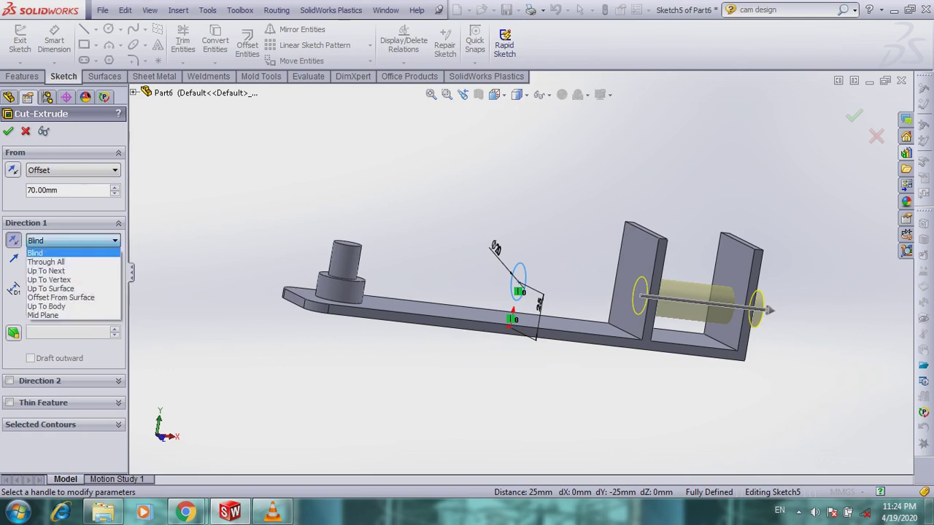
{"action": "left_click", "coordinate": [45, 262]}
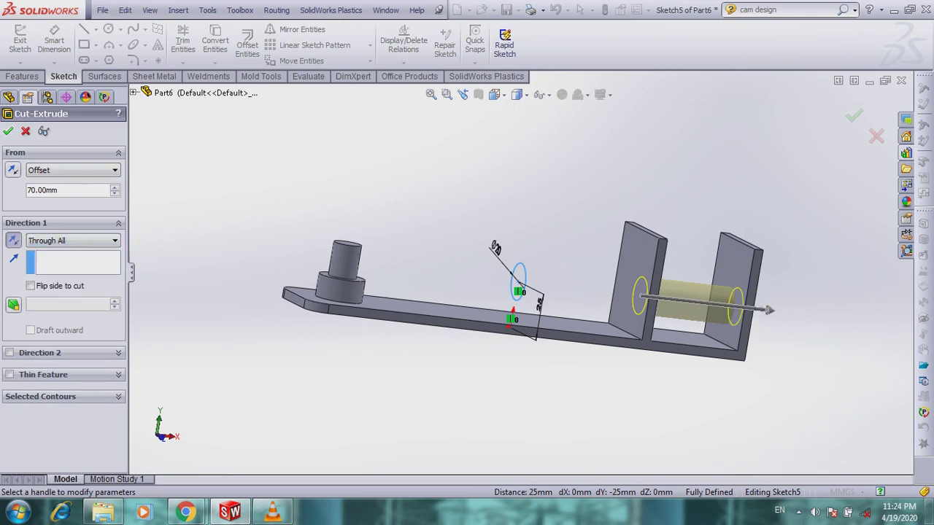
{"action": "key", "text": "Return"}
{"action": "middle_click_drag", "start_coordinate": [496, 292], "coordinate": [430, 317]}
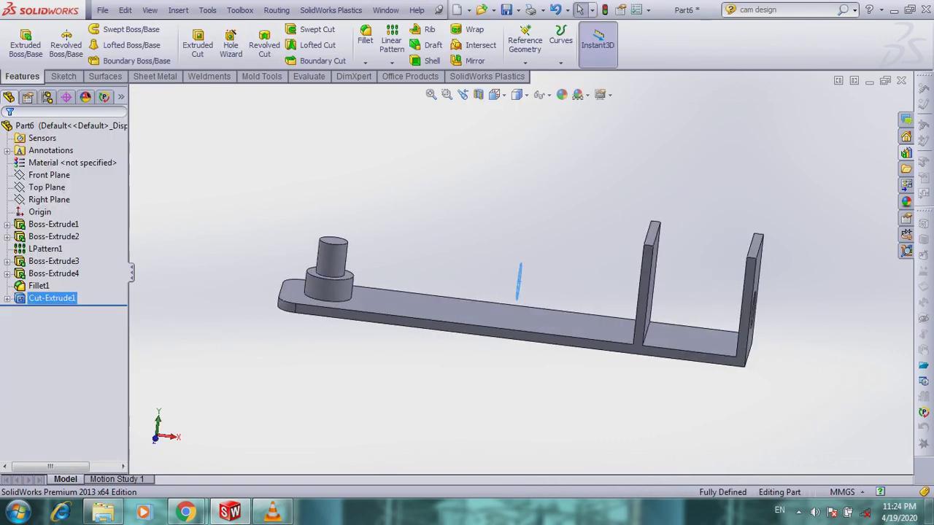
Edit the circular cut and set its start offset to 65 mm so it passes through both upright walls
{"action": "right_click", "coordinate": [51, 298]}
{"action": "left_click", "coordinate": [62, 261]}
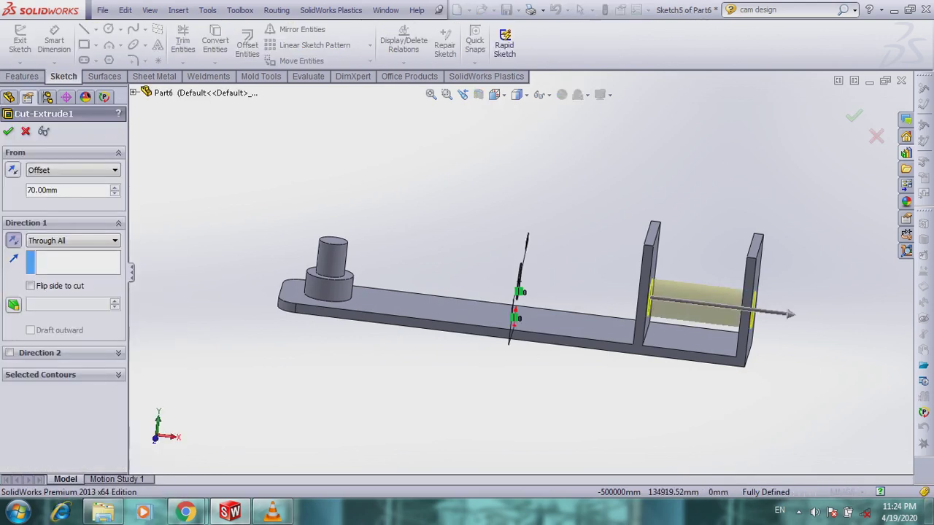
{"action": "left_click", "coordinate": [114, 193]}
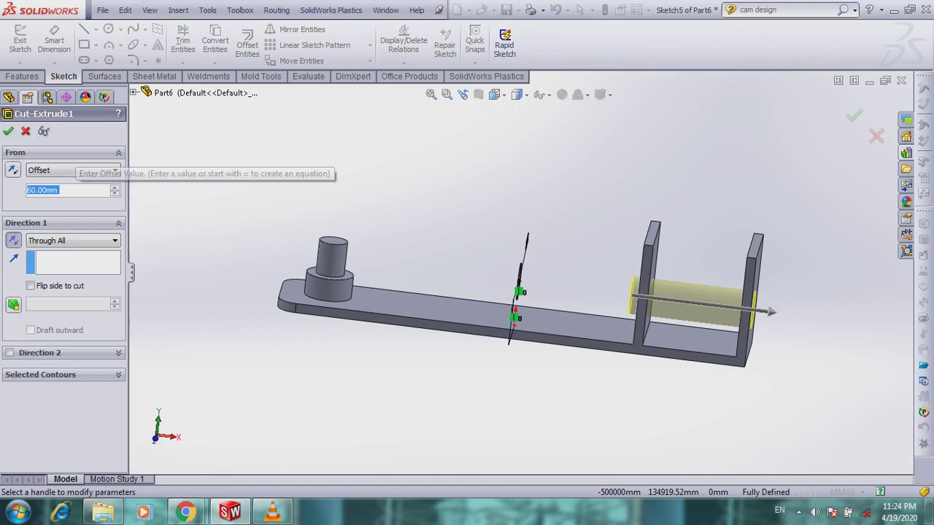
{"action": "type", "text": "65"}
{"action": "key", "text": "Return"}
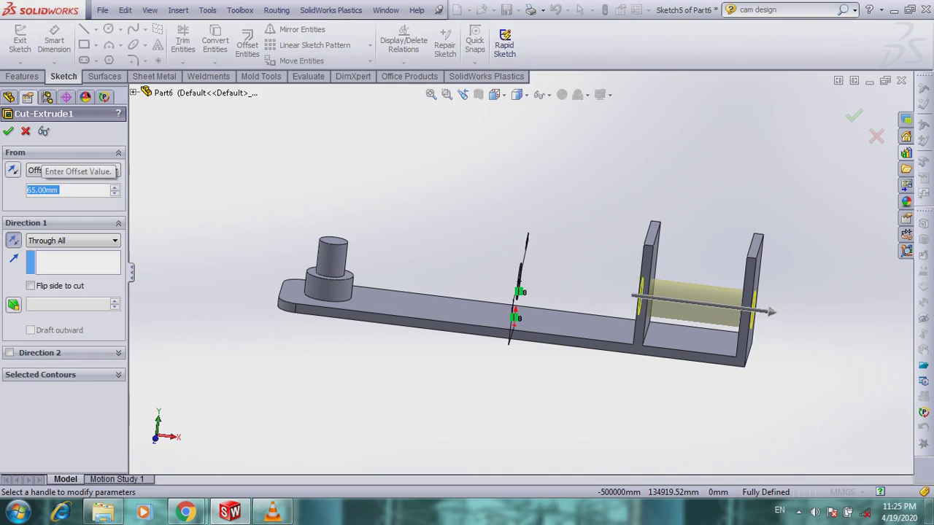
{"action": "left_click", "coordinate": [8, 131]}
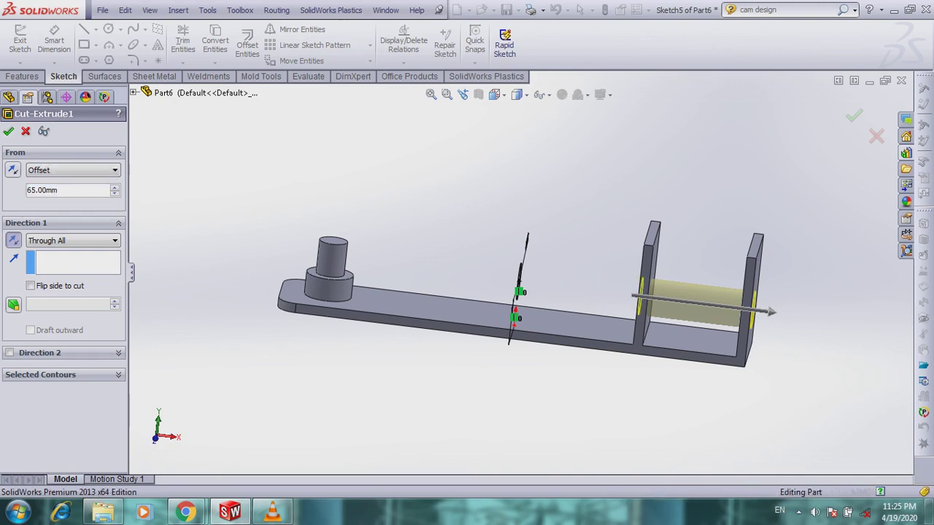
{"action": "middle_click_drag", "start_coordinate": [467, 292], "coordinate": [554, 300]}
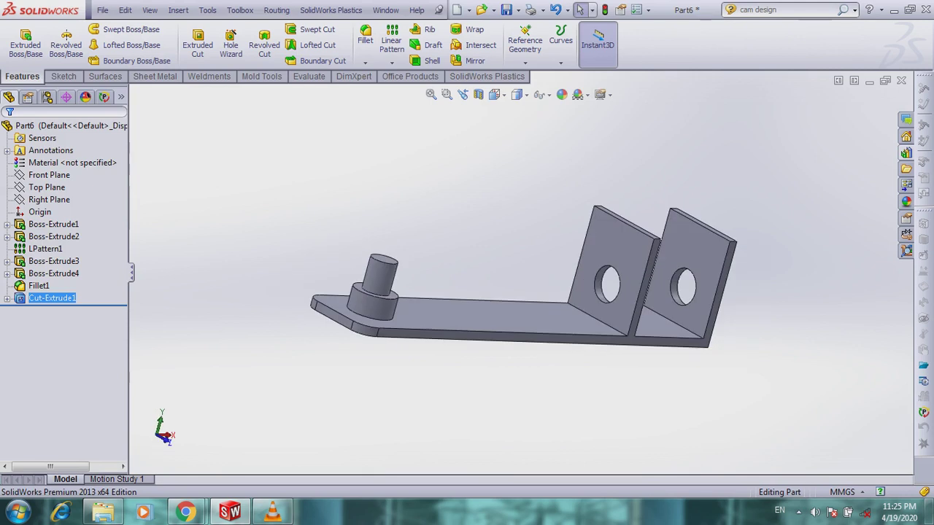
Fillet the four upper corner edges of the two upright walls with a constant 10 mm radius
{"action": "left_click", "coordinate": [366, 64]}
{"action": "left_click", "coordinate": [386, 77]}
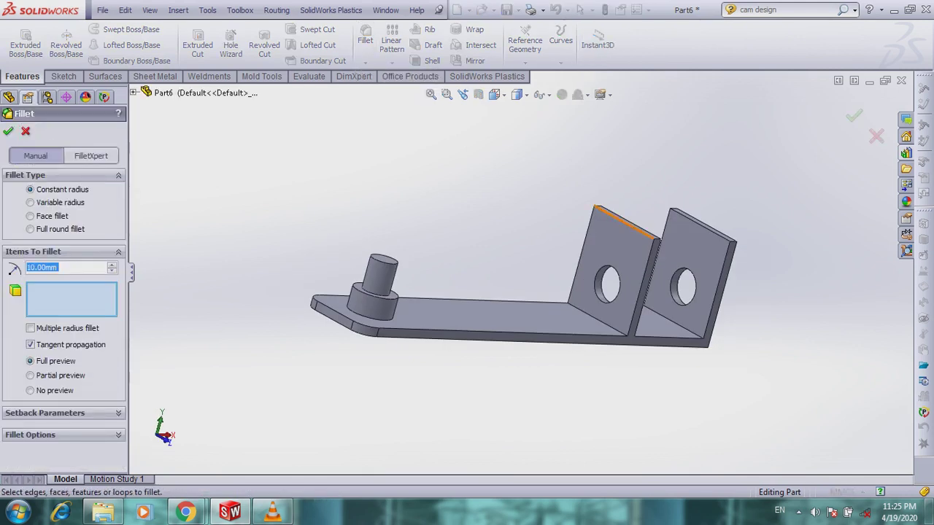
{"action": "middle_click_drag", "start_coordinate": [544, 237], "coordinate": [551, 272]}
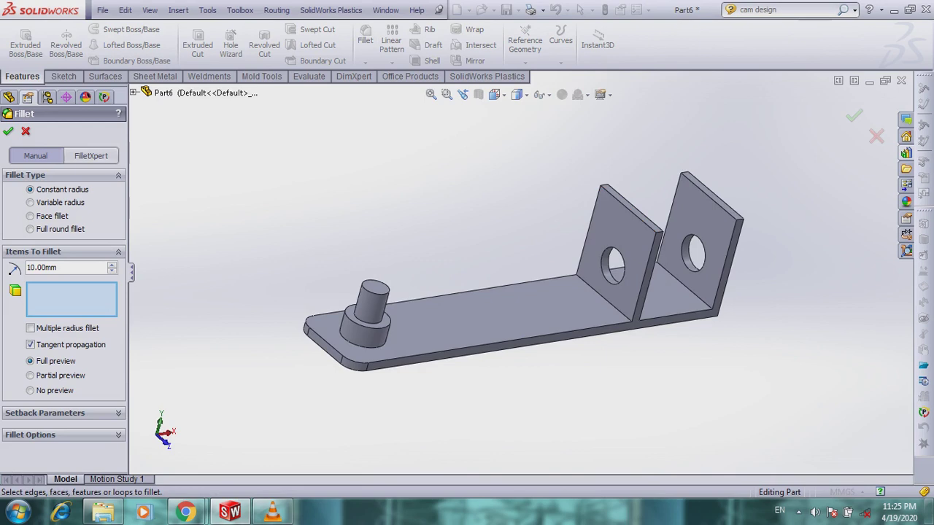
{"action": "left_click", "coordinate": [603, 187]}
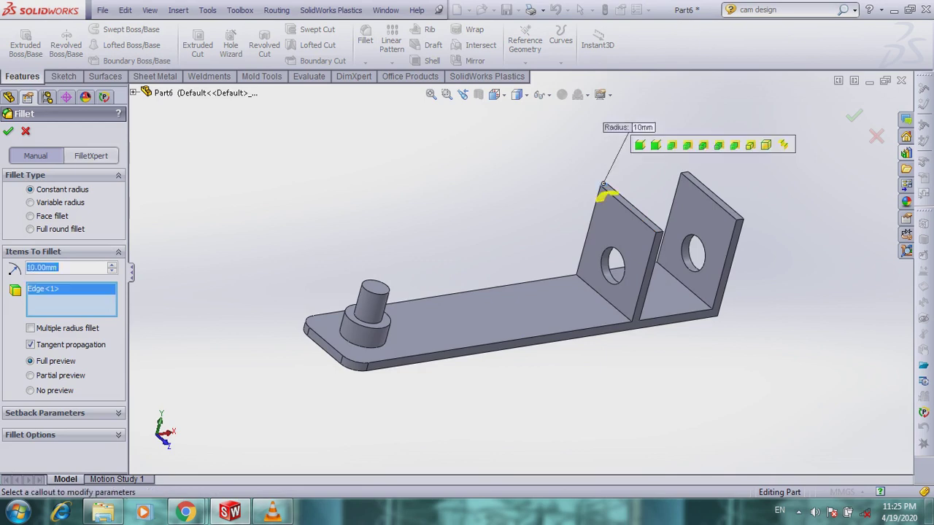
{"action": "left_click", "coordinate": [689, 181]}
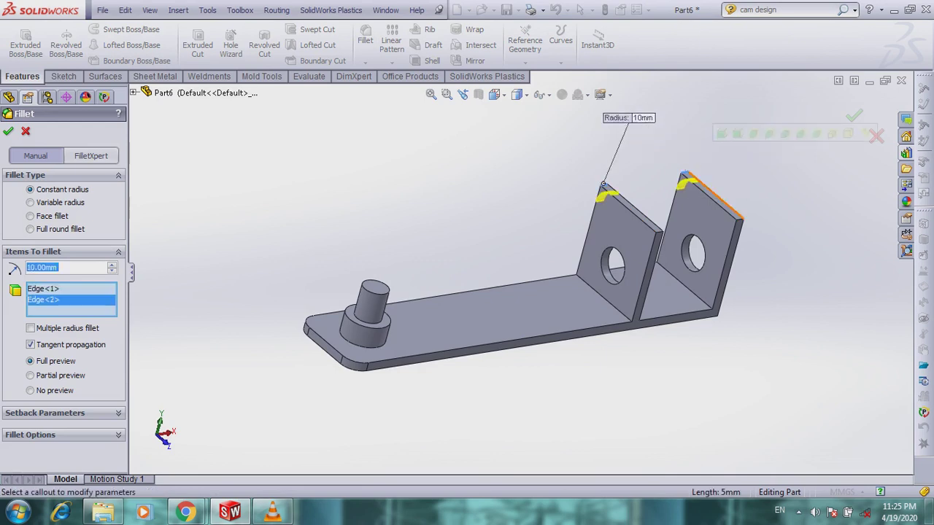
{"action": "left_click", "coordinate": [740, 219]}
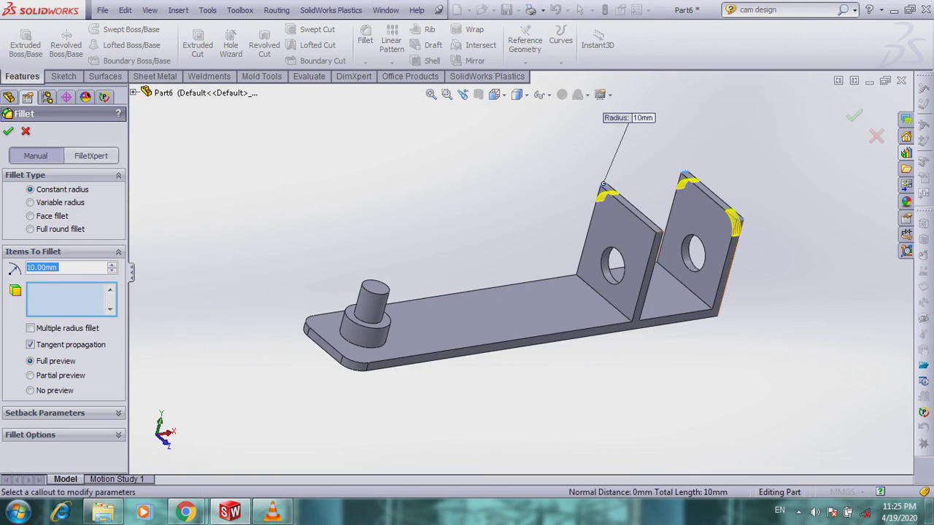
{"action": "left_click", "coordinate": [660, 233]}
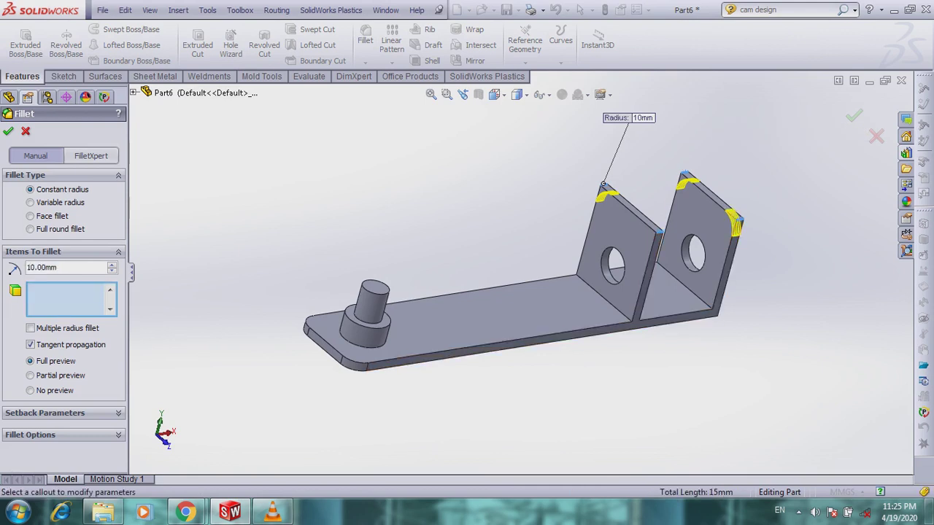
{"action": "left_click", "coordinate": [854, 116]}
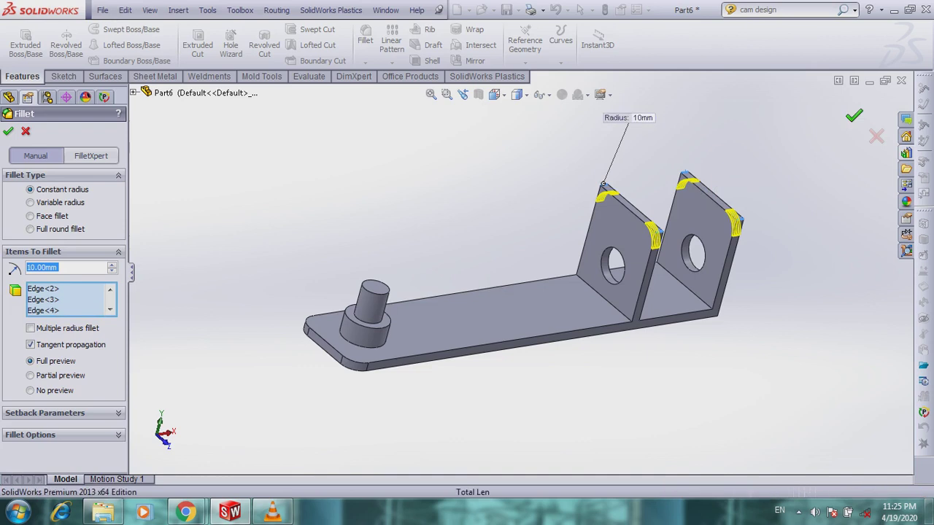
{"action": "key", "text": "Escape"}
{"action": "scroll", "coordinate": [520, 279], "scroll_direction": "up", "scroll_amount": 2}
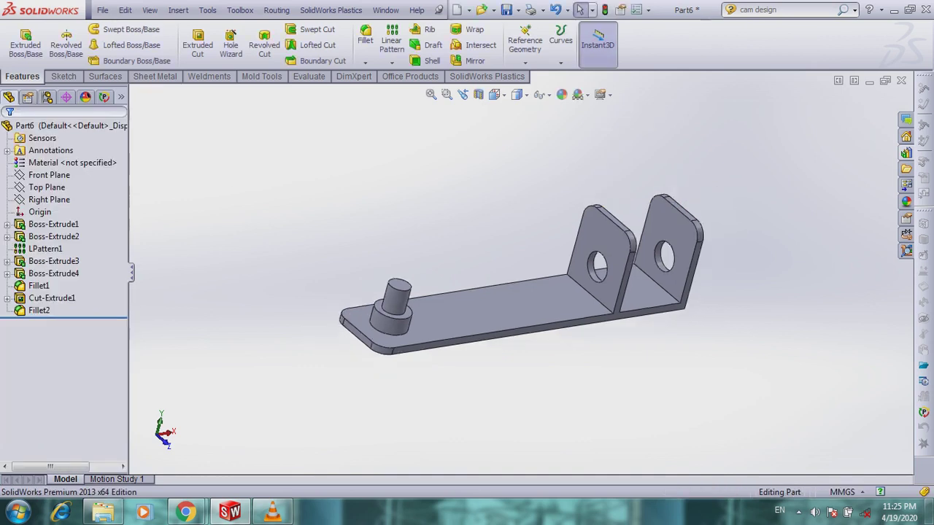
Save the part in the Cam-Model folder as Base-frame-cam-1
{"action": "left_click", "coordinate": [103, 9]}
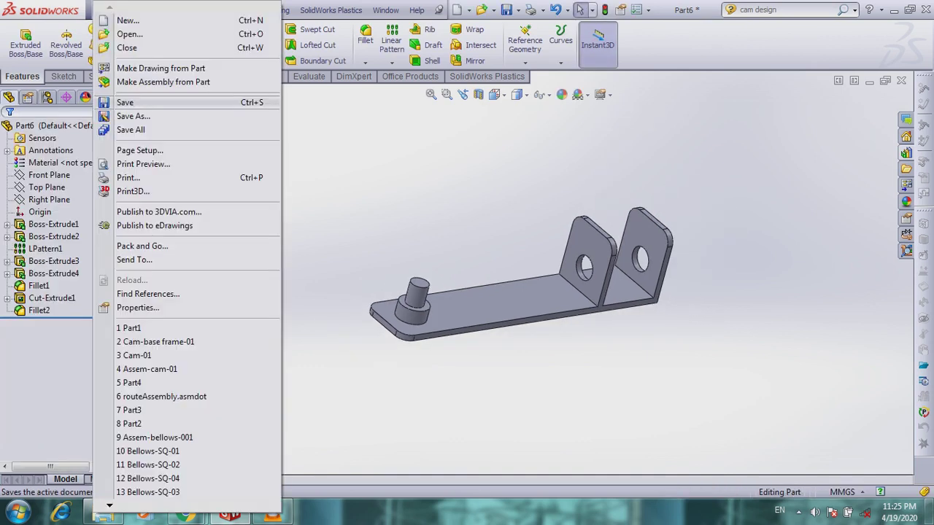
{"action": "left_click", "coordinate": [145, 102]}
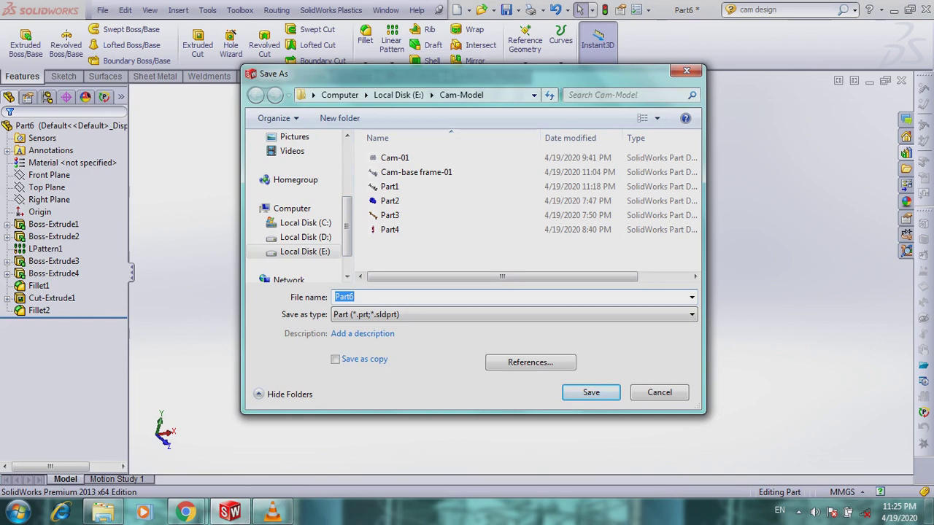
{"action": "type", "text": "Base-frame"}
{"action": "left_click", "coordinate": [511, 314]}
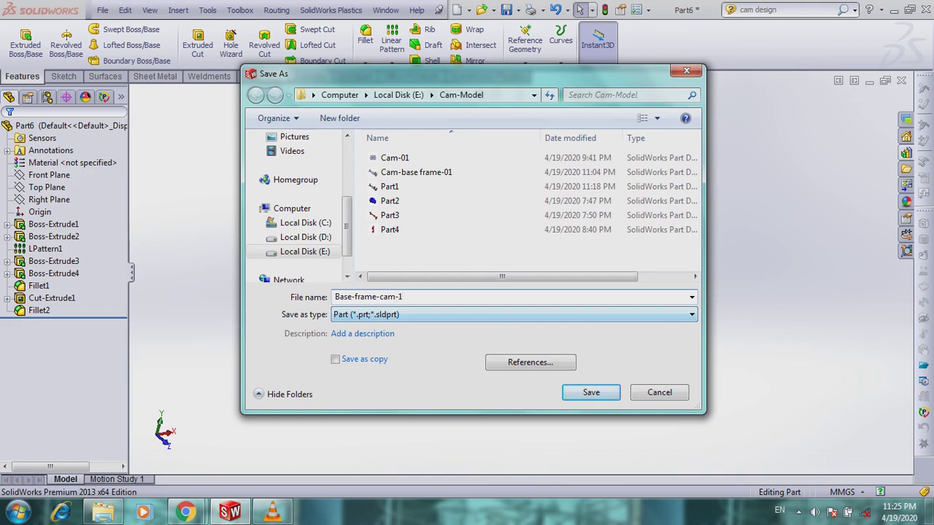
{"action": "key", "text": "Return"}
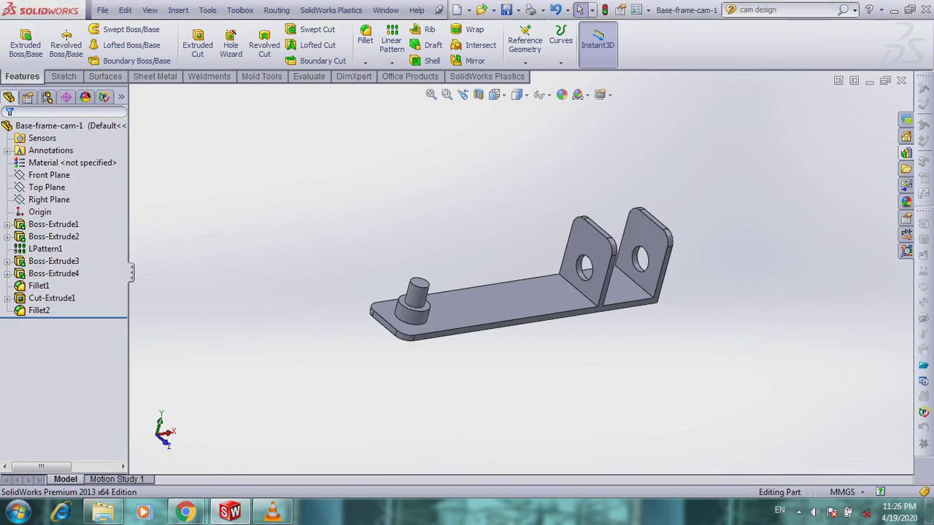
Close the base frame part and create a new part document
{"action": "left_click", "coordinate": [102, 10]}
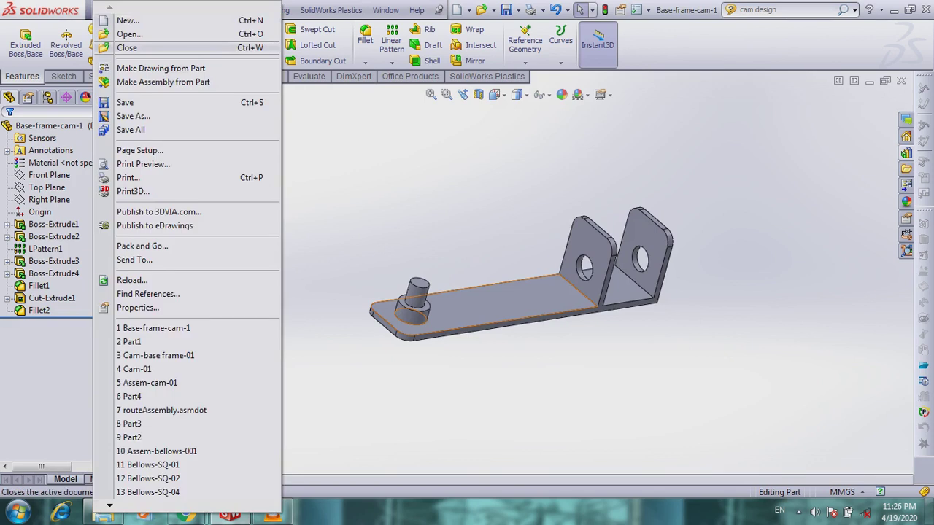
{"action": "left_click", "coordinate": [127, 54]}
{"action": "left_click", "coordinate": [102, 9]}
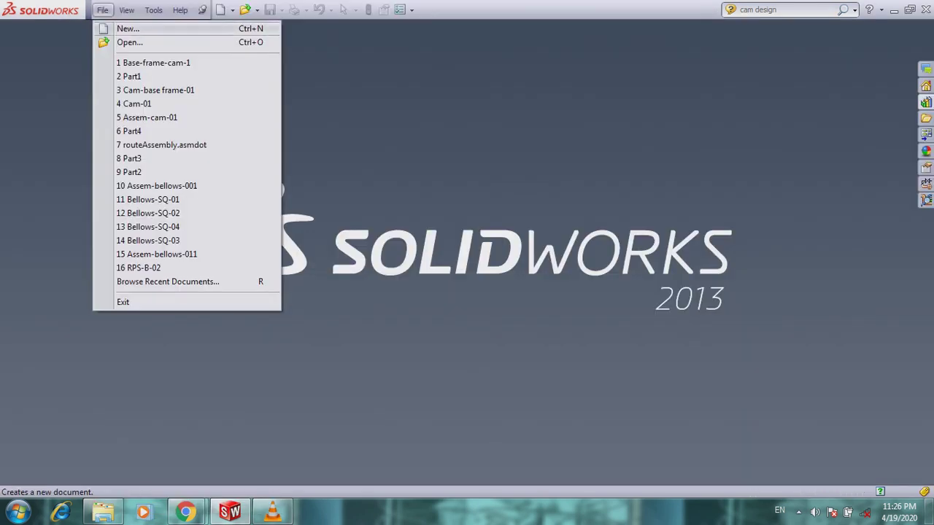
{"action": "left_click", "coordinate": [128, 29]}
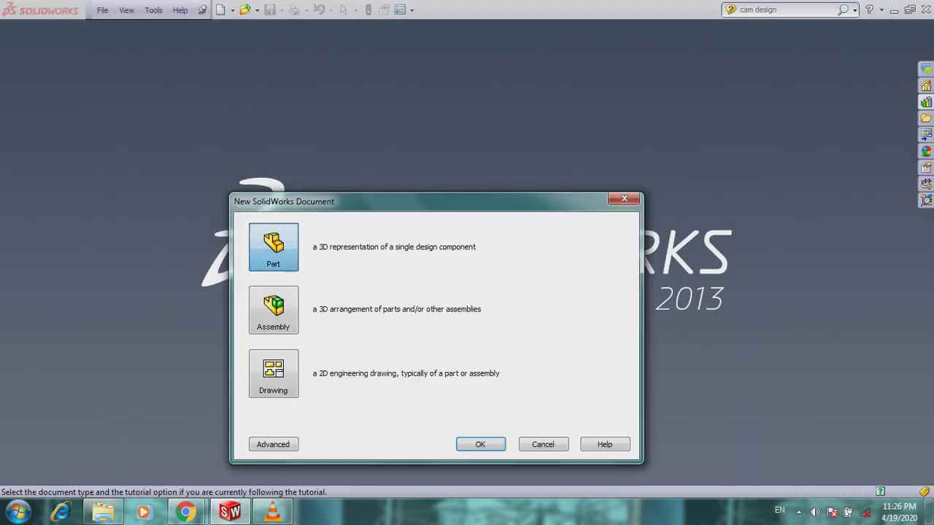
{"action": "key", "text": "Return"}
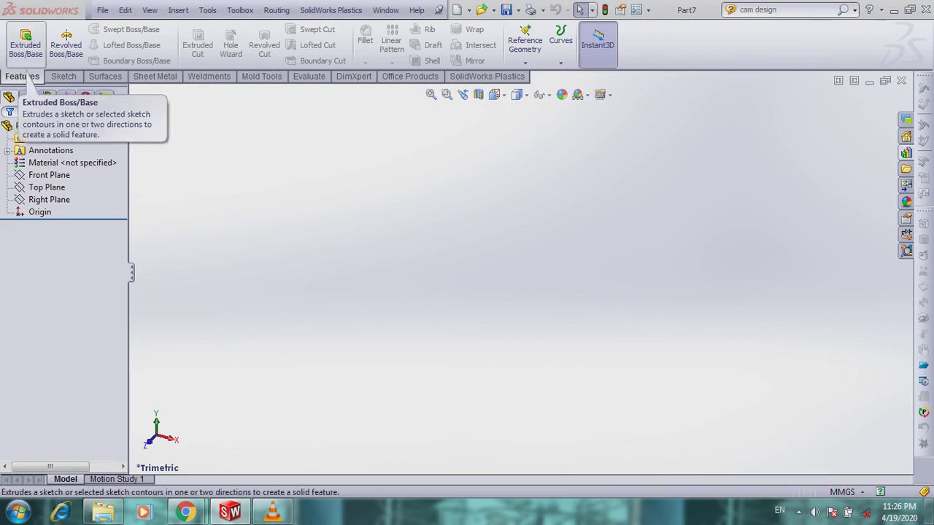
Start an Extruded Boss/Base sketch on the Top Plane and draw a left-facing semicircular centerpoint arc of about 34 mm radius centred on the origin
{"action": "left_click", "coordinate": [26, 64]}
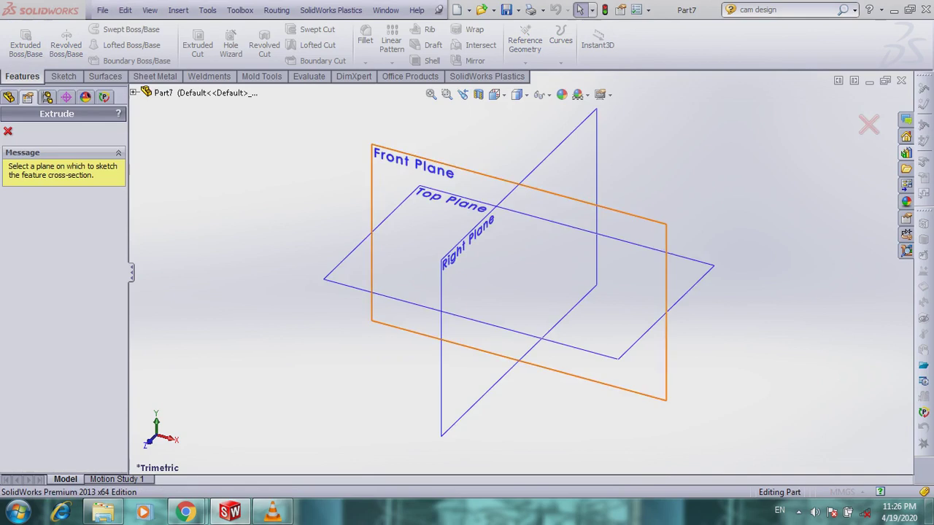
{"action": "left_click", "coordinate": [450, 201]}
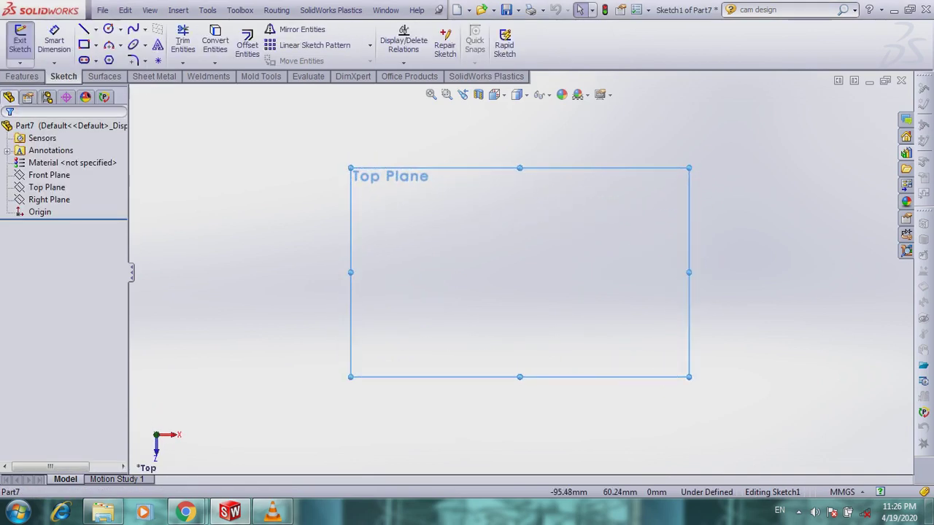
{"action": "left_click", "coordinate": [120, 45]}
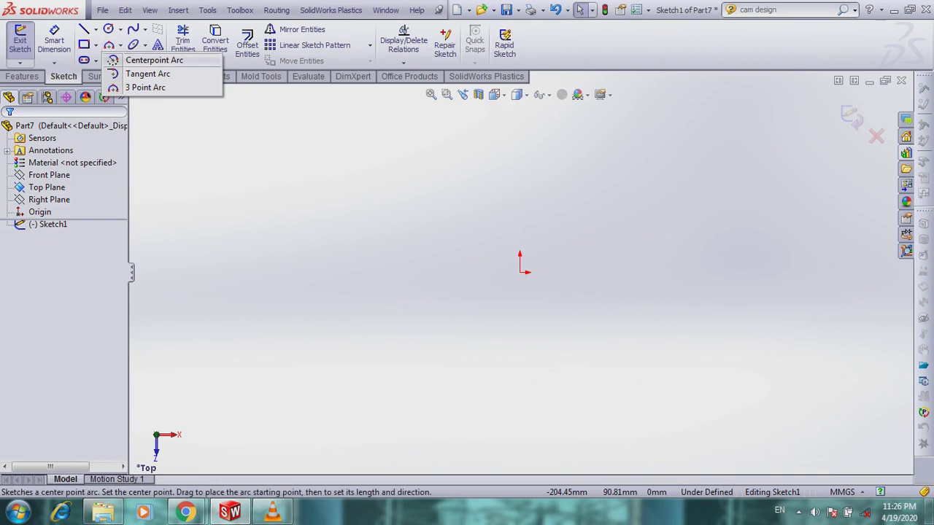
{"action": "left_click", "coordinate": [149, 59]}
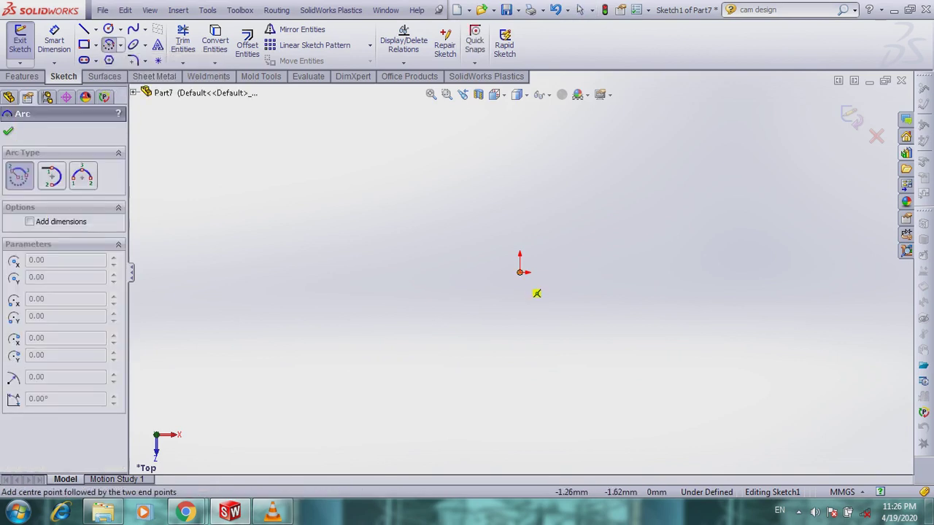
{"action": "left_click", "coordinate": [519, 272]}
{"action": "left_click", "coordinate": [518, 337]}
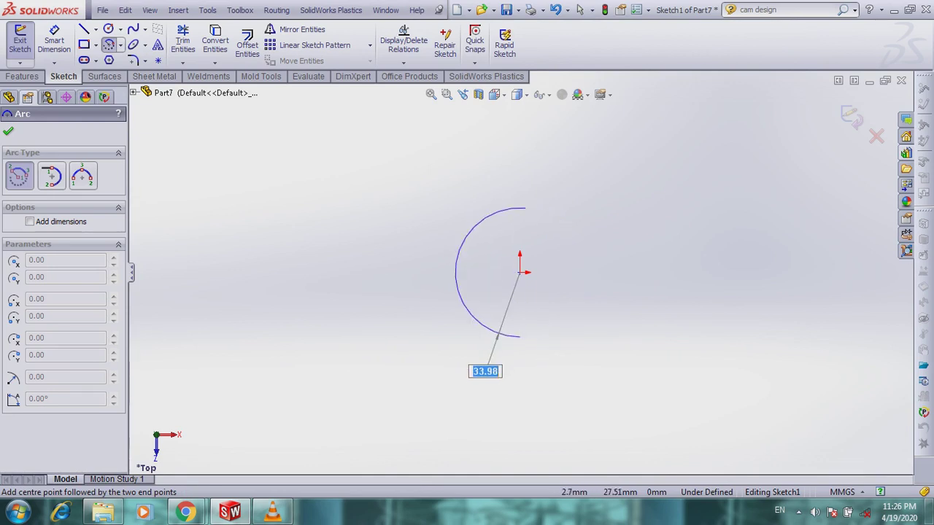
{"action": "left_click", "coordinate": [540, 234]}
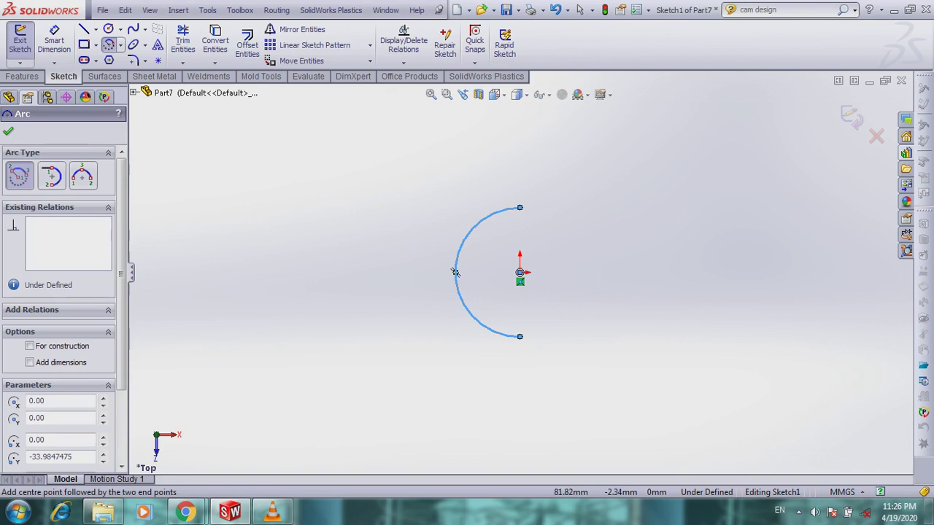
Draw a right-facing centerpoint arc of about 19 mm radius, centred about 82 mm to the right of the origin
{"action": "left_click", "coordinate": [673, 272]}
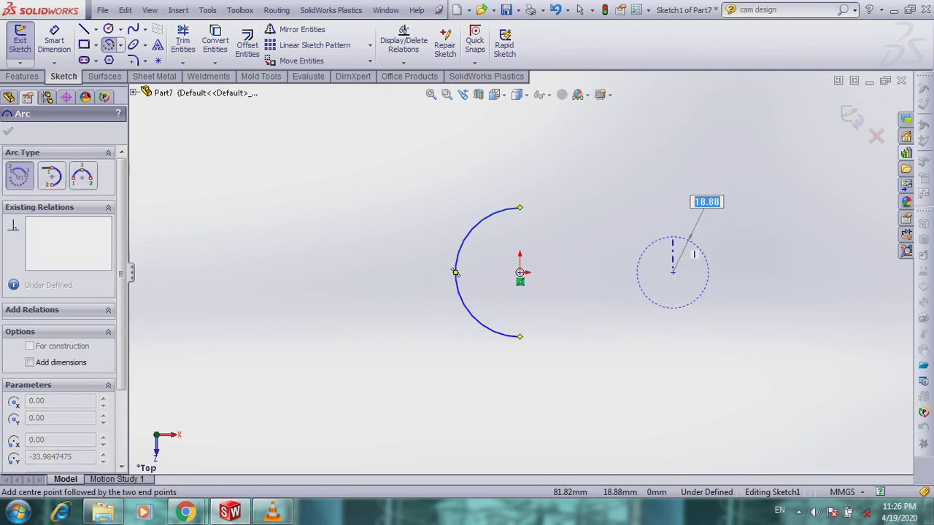
{"action": "left_click", "coordinate": [673, 237]}
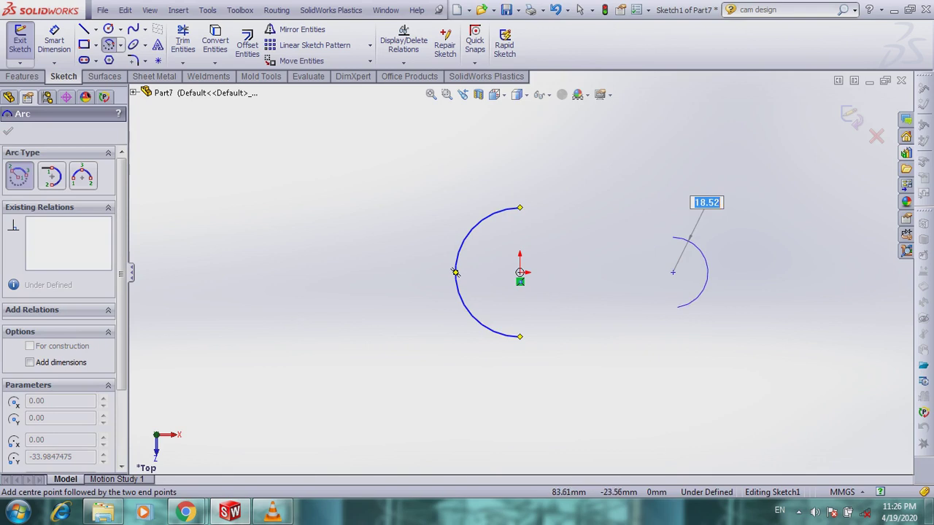
{"action": "left_click", "coordinate": [678, 306]}
{"action": "key", "text": "Escape"}
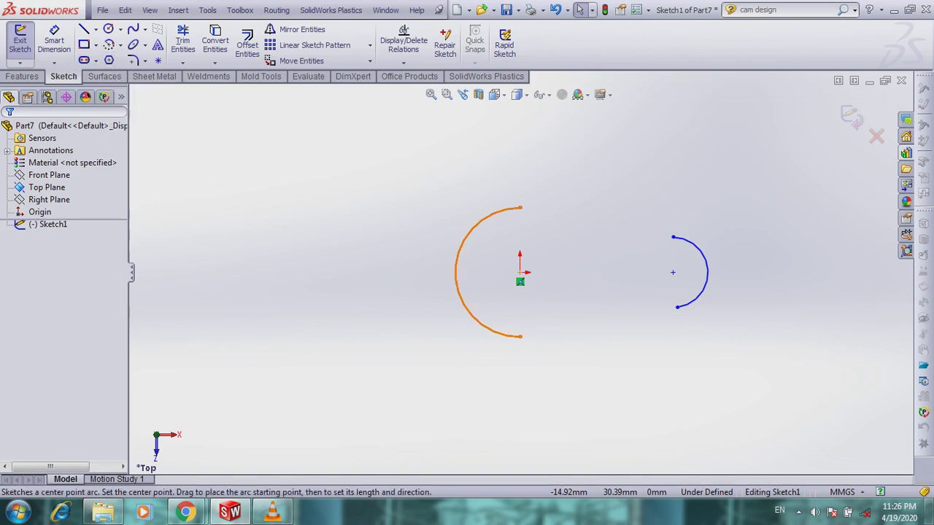
Connect the upper and lower endpoints of the two end arcs with outward-bulging 3 Point Arcs to close the cam profile
{"action": "left_click", "coordinate": [120, 45]}
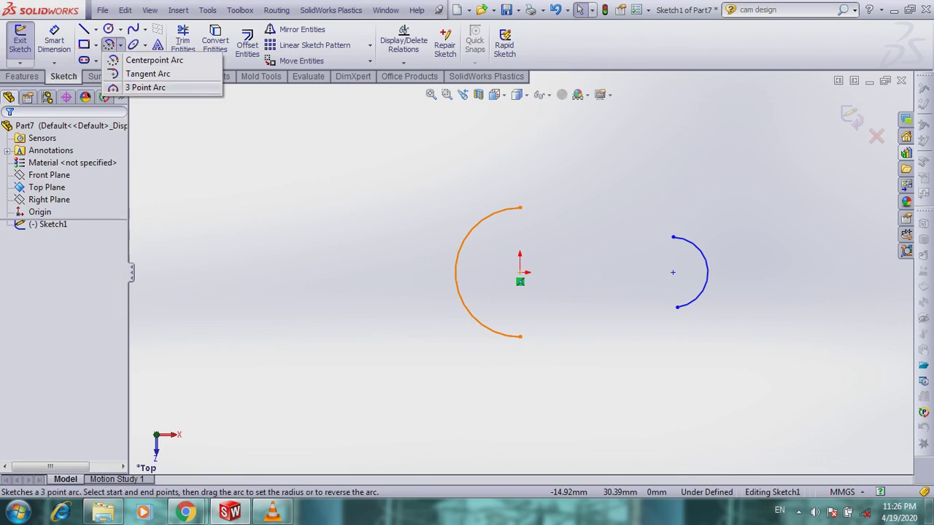
{"action": "left_click", "coordinate": [143, 88]}
{"action": "left_click", "coordinate": [520, 208]}
{"action": "left_click", "coordinate": [673, 237]}
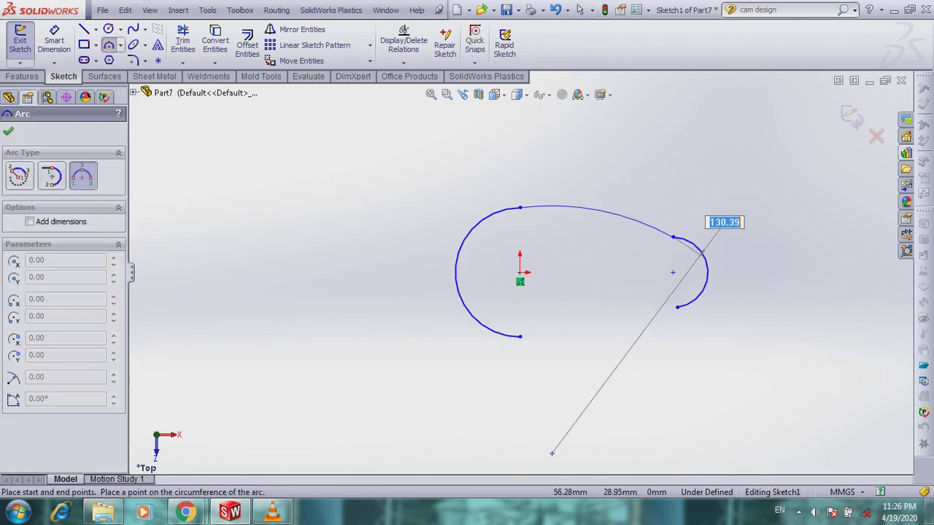
{"action": "left_click", "coordinate": [597, 213]}
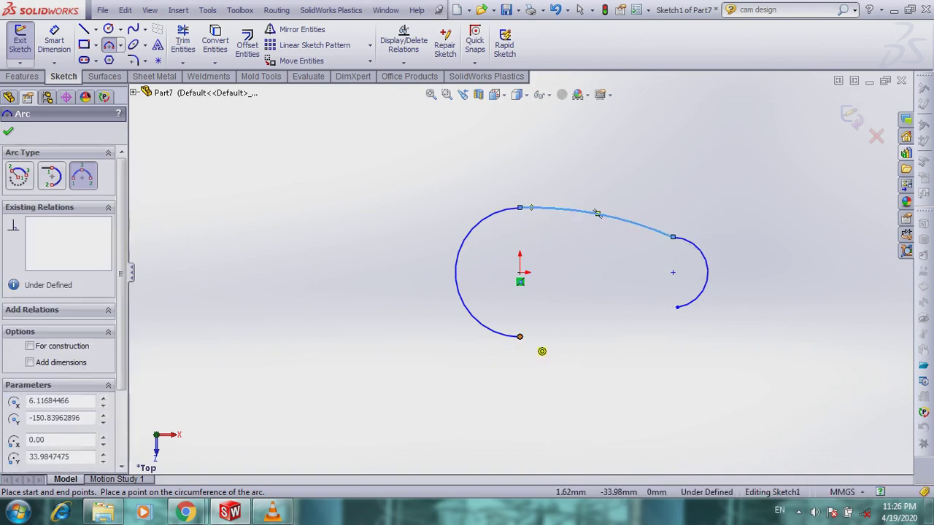
{"action": "left_click", "coordinate": [520, 337]}
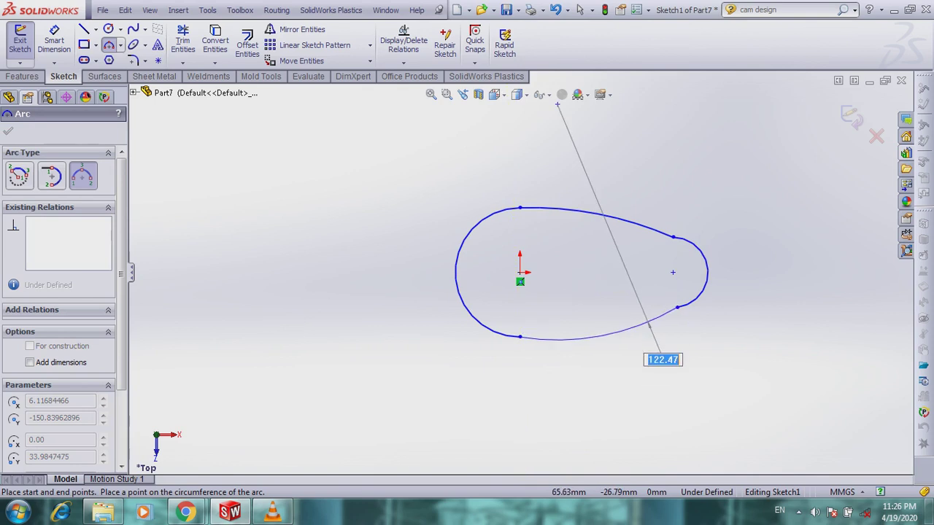
{"action": "left_click", "coordinate": [601, 335]}
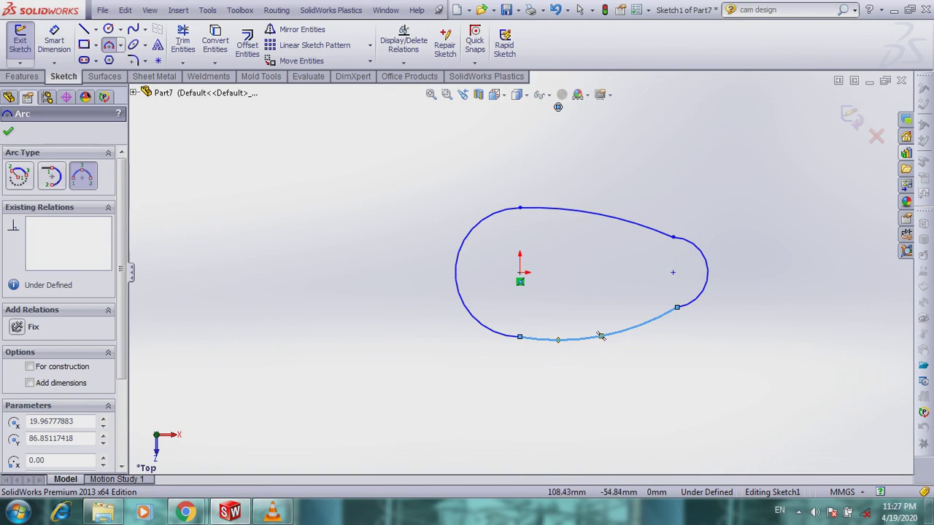
{"action": "key", "text": "Escape"}
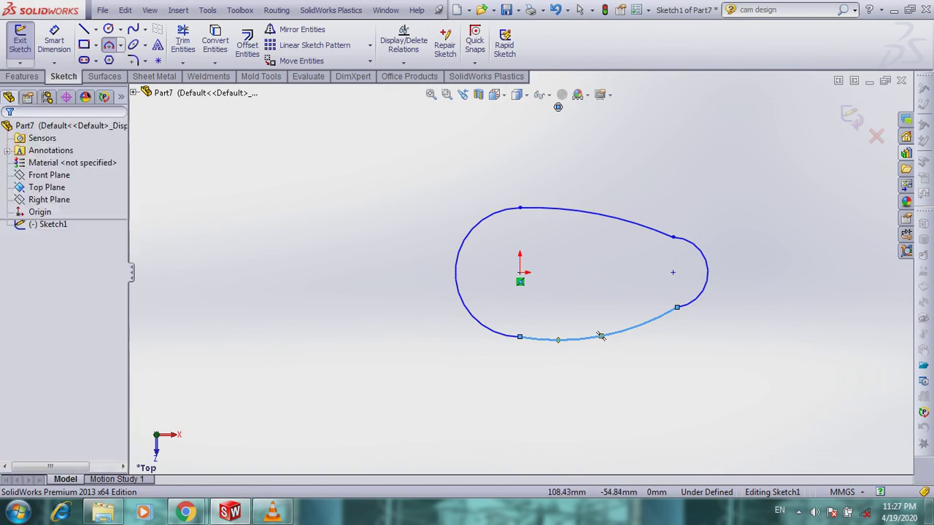
Add a Tangent relation between the upper connecting arc and the small right end arc of the cam profile
{"action": "right_click", "coordinate": [725, 376]}
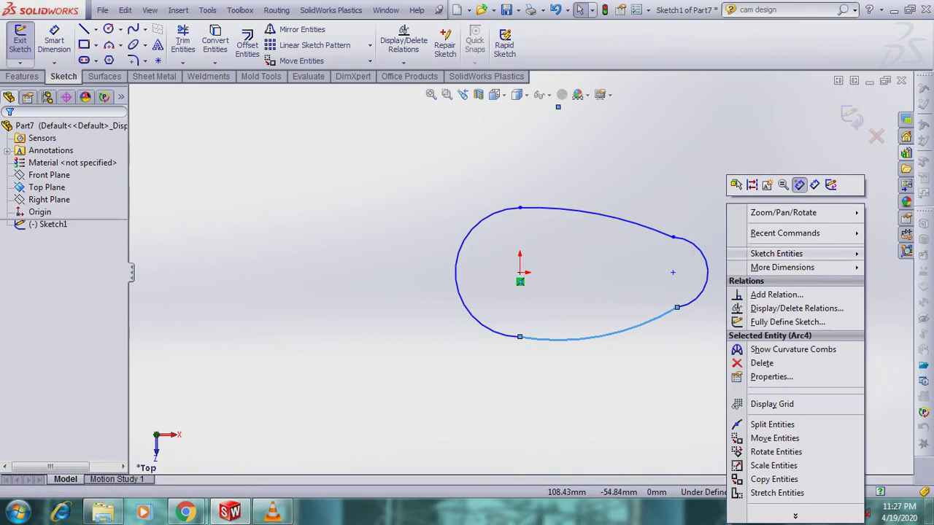
{"action": "left_click", "coordinate": [775, 295]}
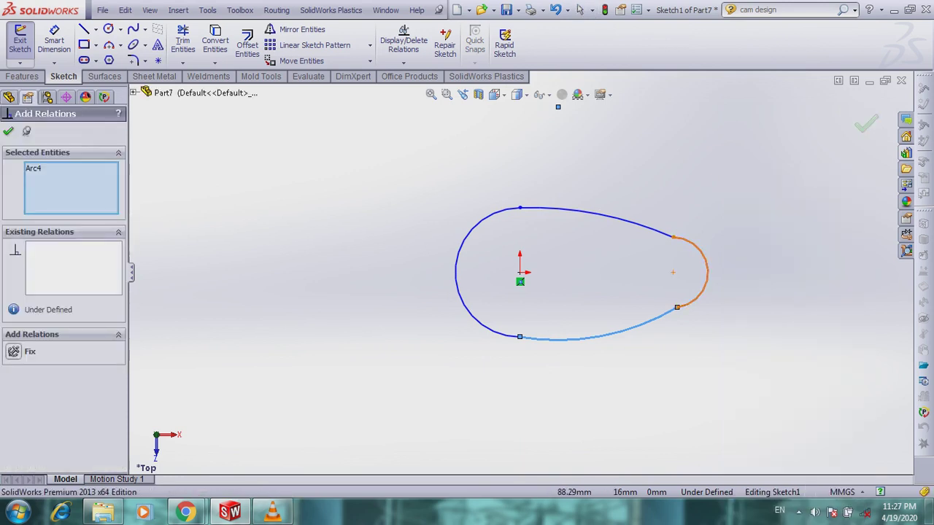
{"action": "left_click", "coordinate": [706, 276]}
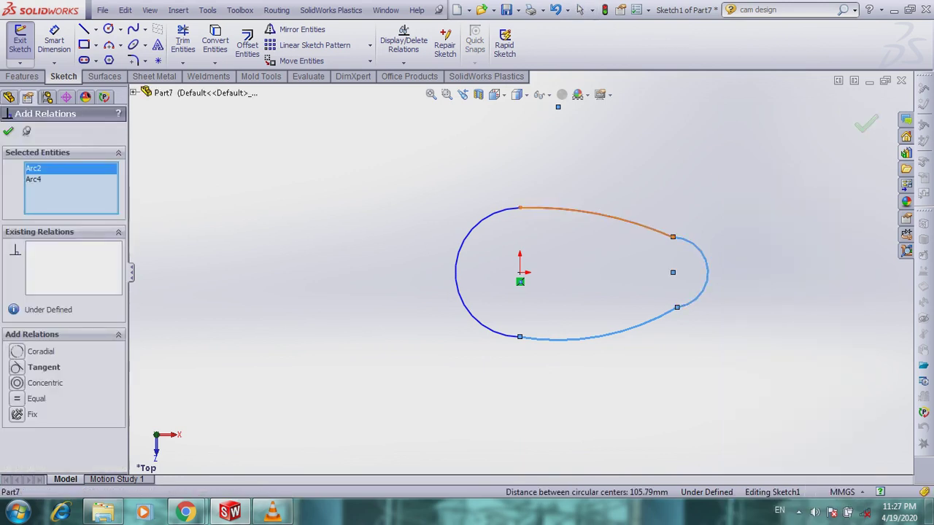
{"action": "left_click", "coordinate": [602, 215]}
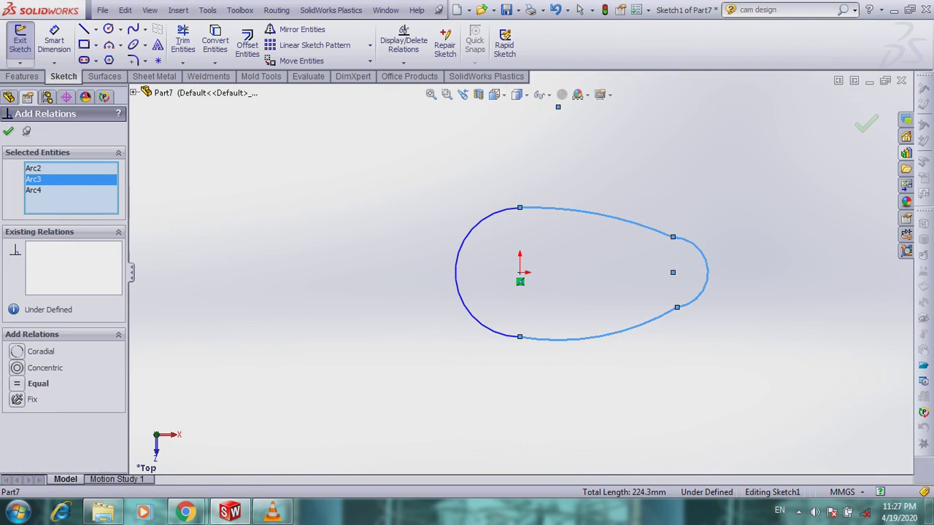
{"action": "key", "text": "Delete"}
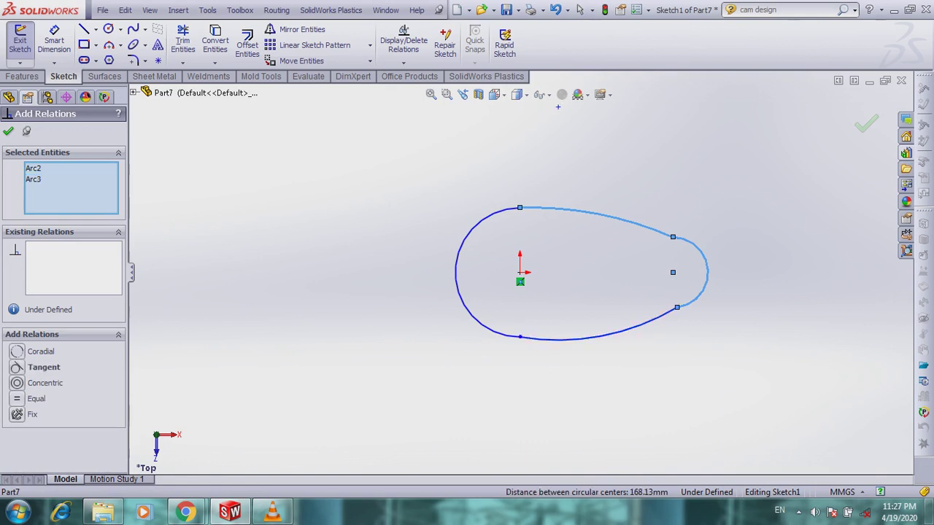
{"action": "left_click", "coordinate": [17, 368]}
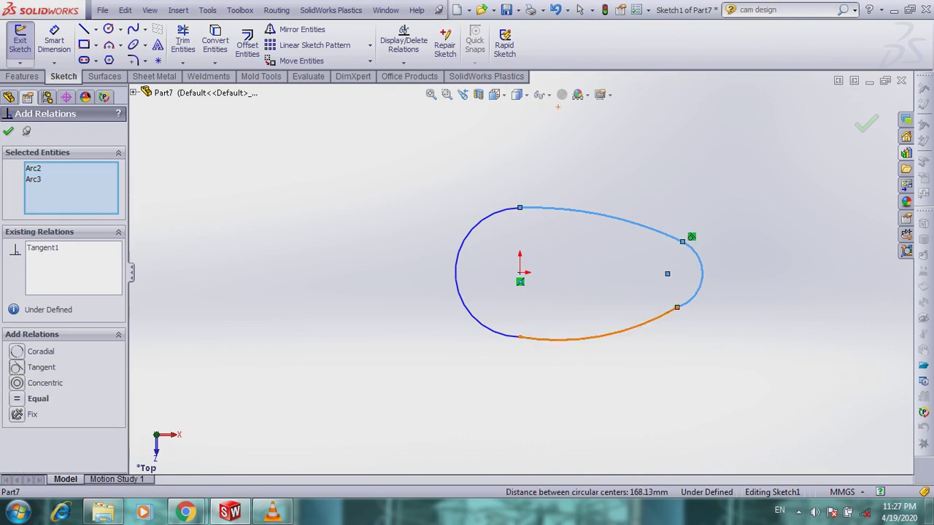
Make the lower connecting arc tangent to the small right end arc
{"action": "left_click", "coordinate": [641, 324]}
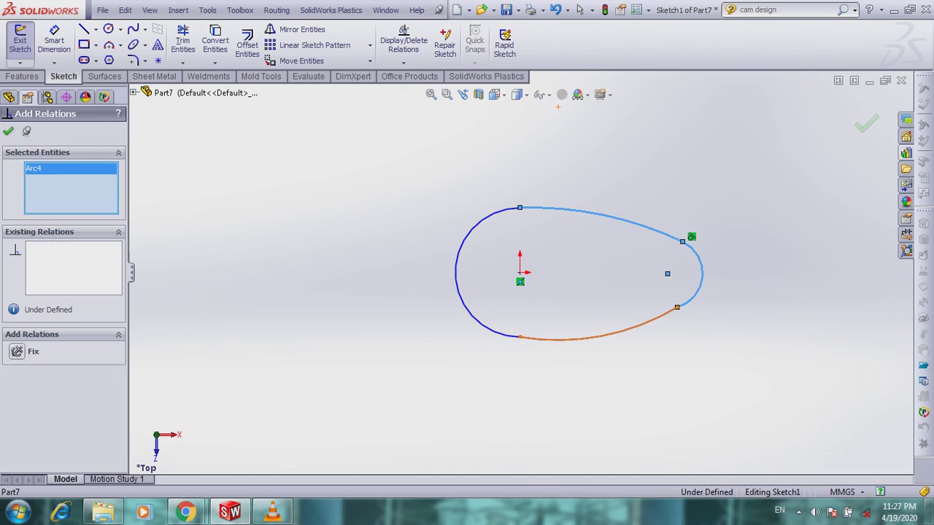
{"action": "left_click", "coordinate": [699, 288]}
{"action": "left_click", "coordinate": [701, 274]}
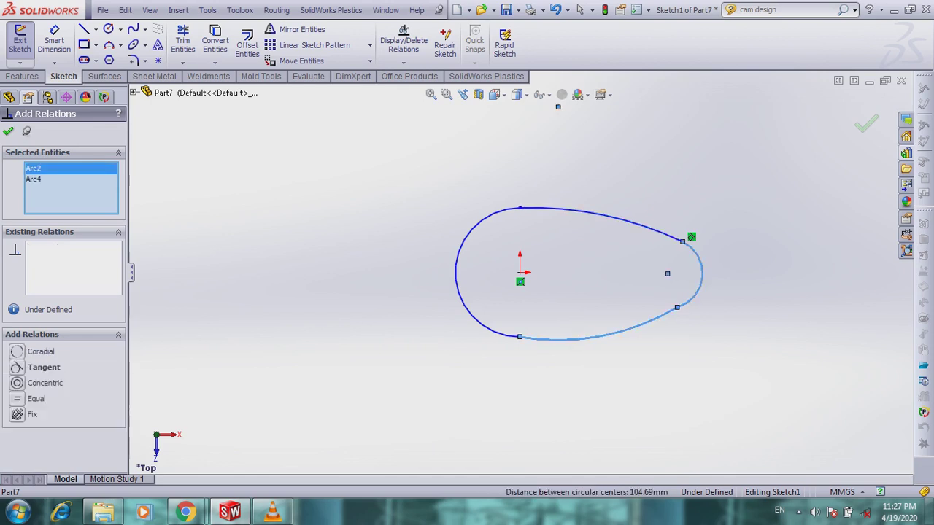
{"action": "left_click", "coordinate": [41, 367]}
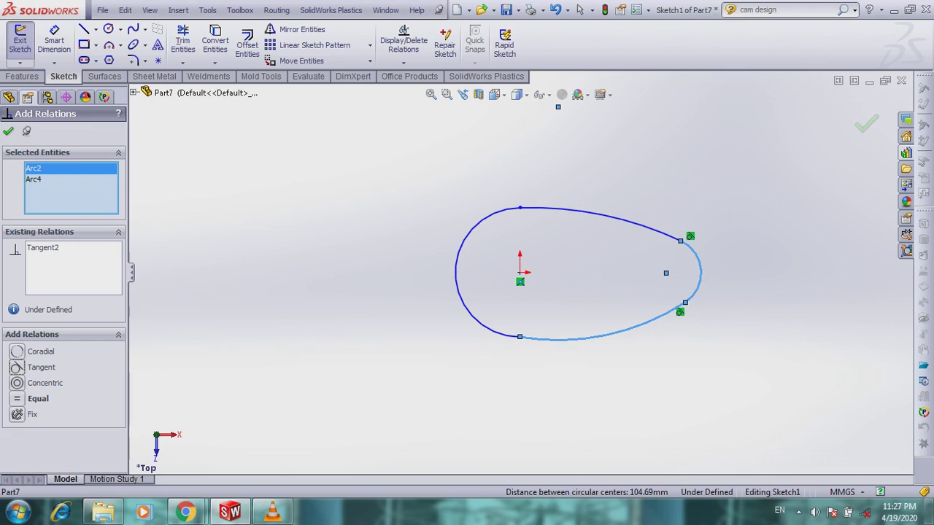
Make the large left end arc tangent to both the lower and the upper connecting arcs
{"action": "left_click", "coordinate": [474, 317]}
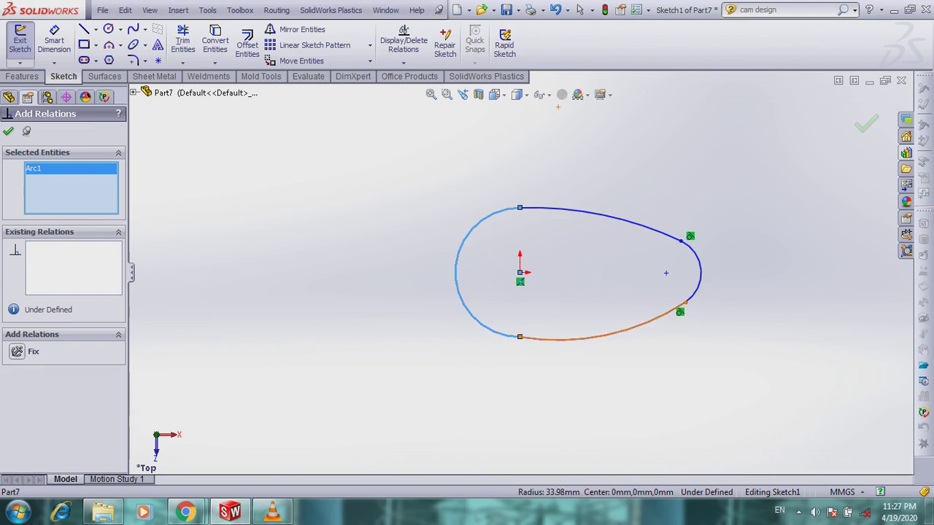
{"action": "left_click", "coordinate": [558, 340]}
{"action": "left_click", "coordinate": [17, 367]}
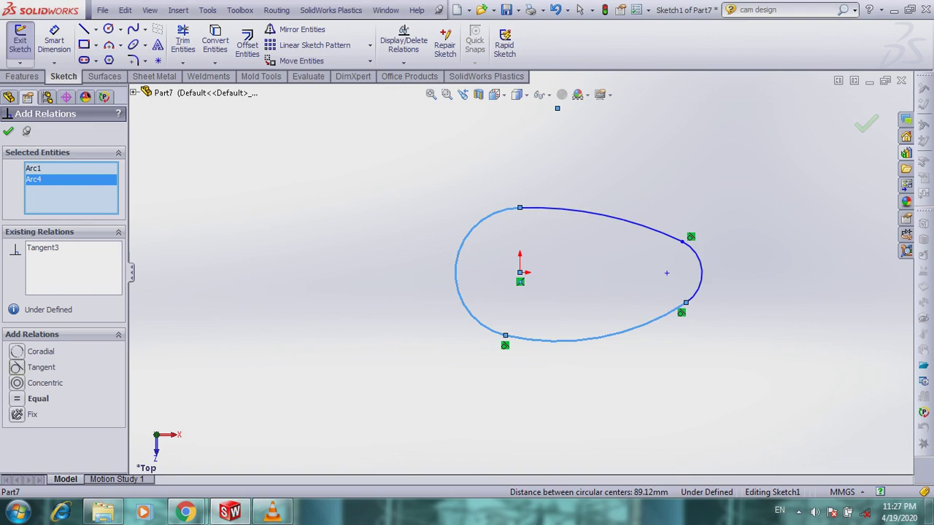
{"action": "key", "text": "Escape"}
{"action": "left_click", "coordinate": [599, 216]}
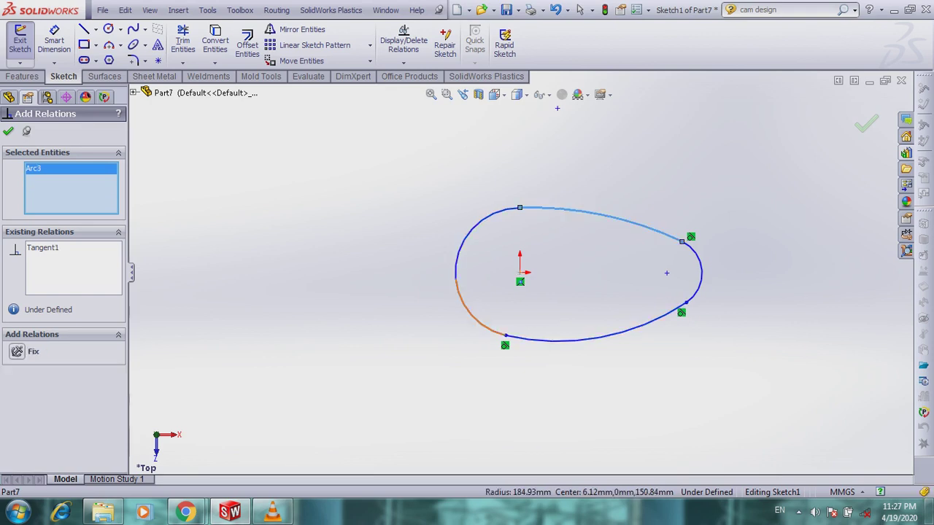
{"action": "left_click", "coordinate": [456, 271]}
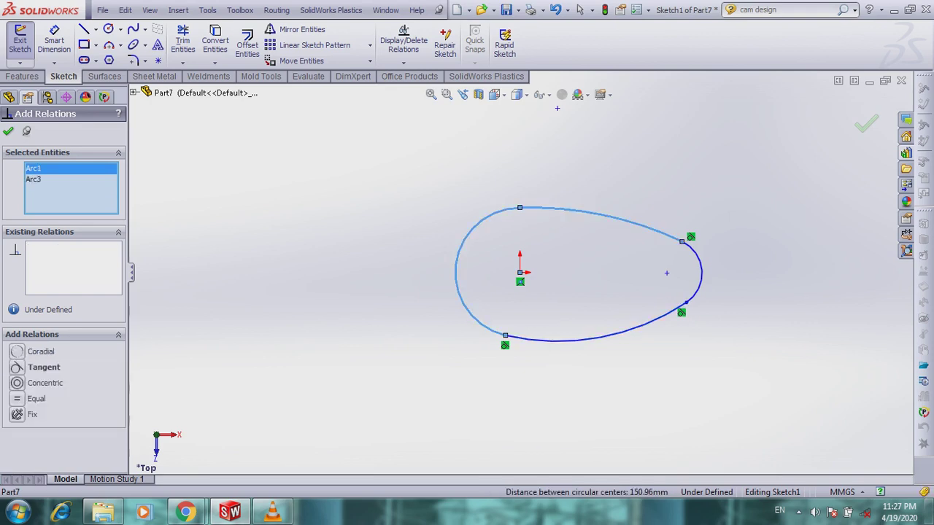
{"action": "left_click", "coordinate": [17, 367]}
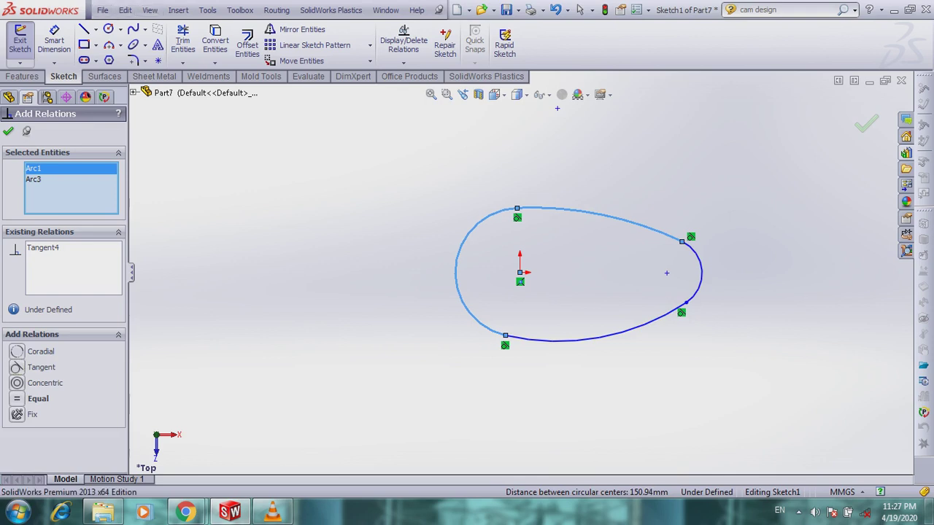
{"action": "left_click", "coordinate": [54, 41]}
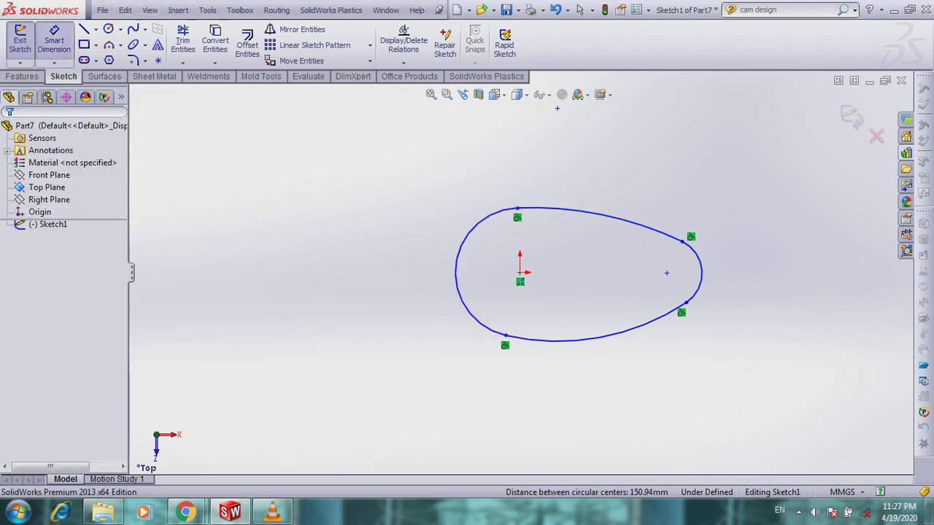
{"action": "left_click", "coordinate": [505, 335]}
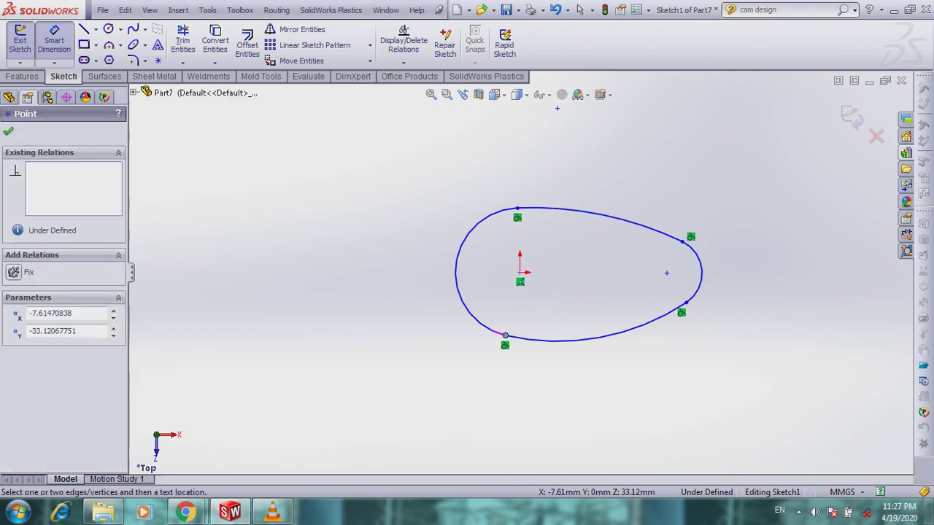
{"action": "left_click", "coordinate": [516, 209]}
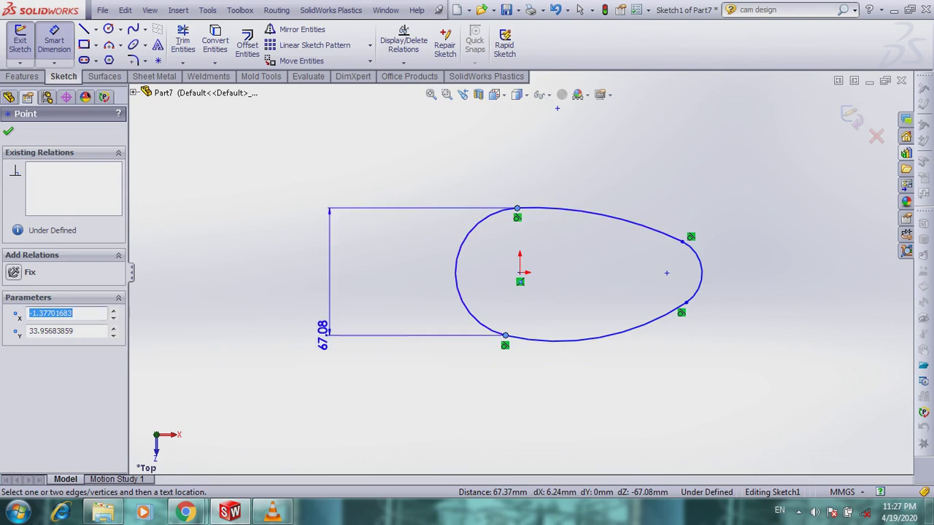
{"action": "key", "text": "Escape"}
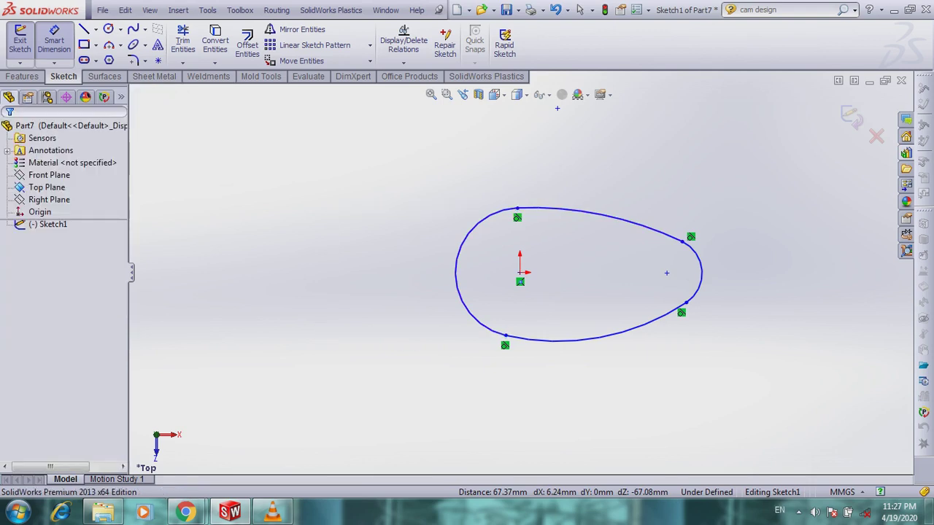
{"action": "right_click", "coordinate": [309, 159]}
{"action": "left_click", "coordinate": [344, 167]}
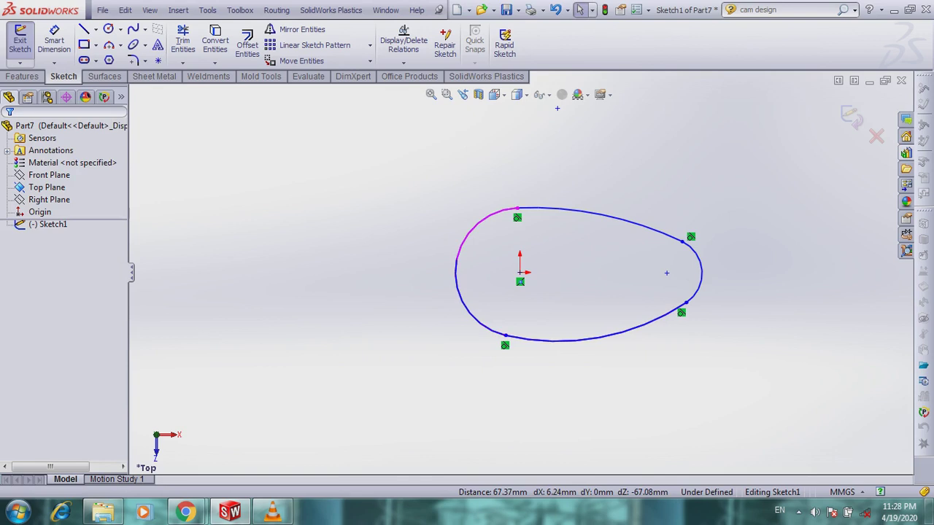
Try a Vertical relation on the large arc's lower endpoint and both endpoints of the small right arc, and undo it
{"action": "left_click", "coordinate": [504, 336]}
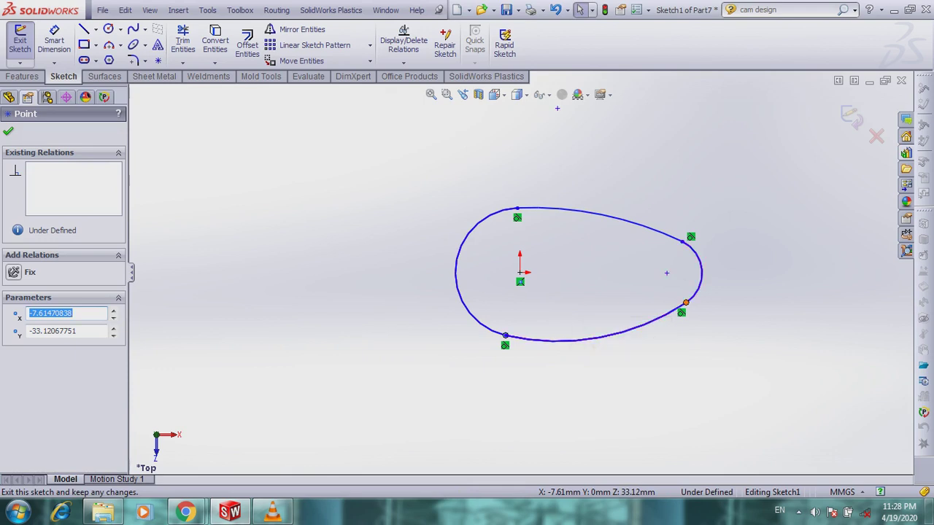
{"action": "left_click", "coordinate": [686, 302], "text": "ctrl"}
{"action": "left_click", "coordinate": [681, 241], "text": "ctrl"}
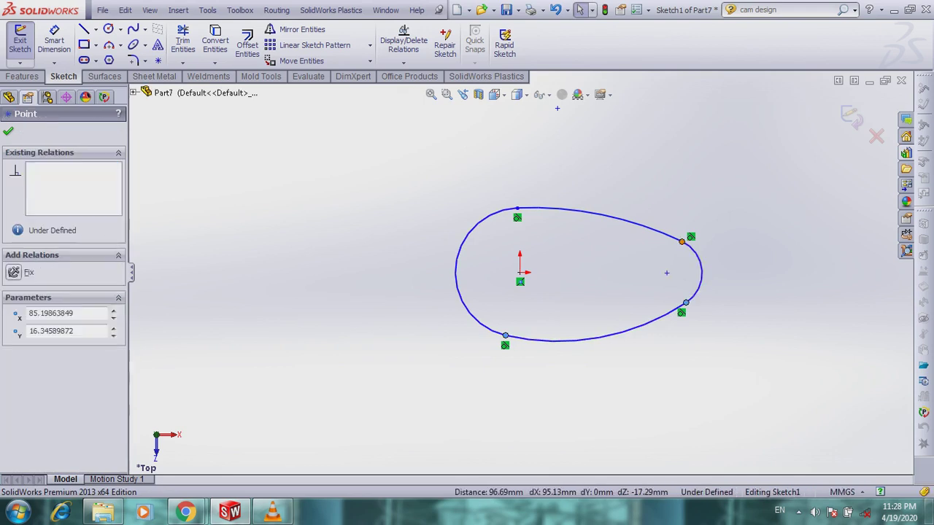
{"action": "left_click", "coordinate": [15, 367]}
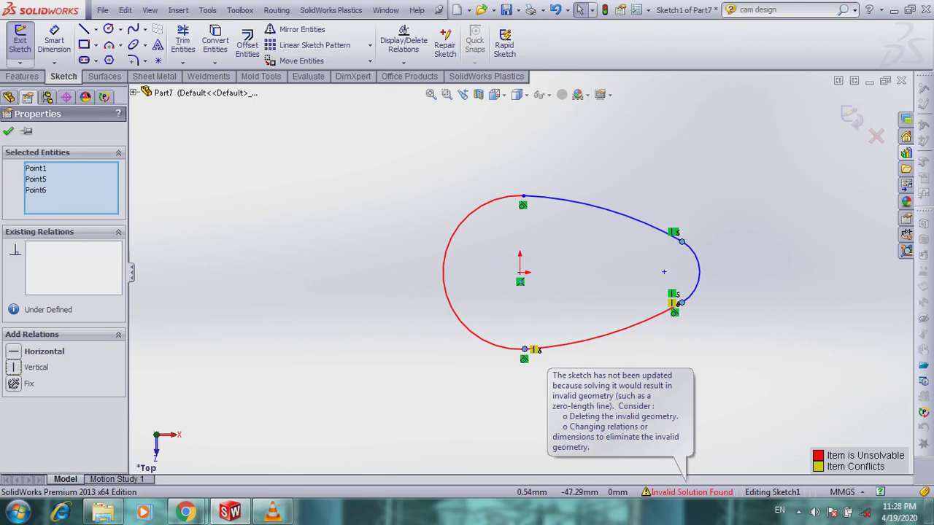
{"action": "key", "text": "Escape"}
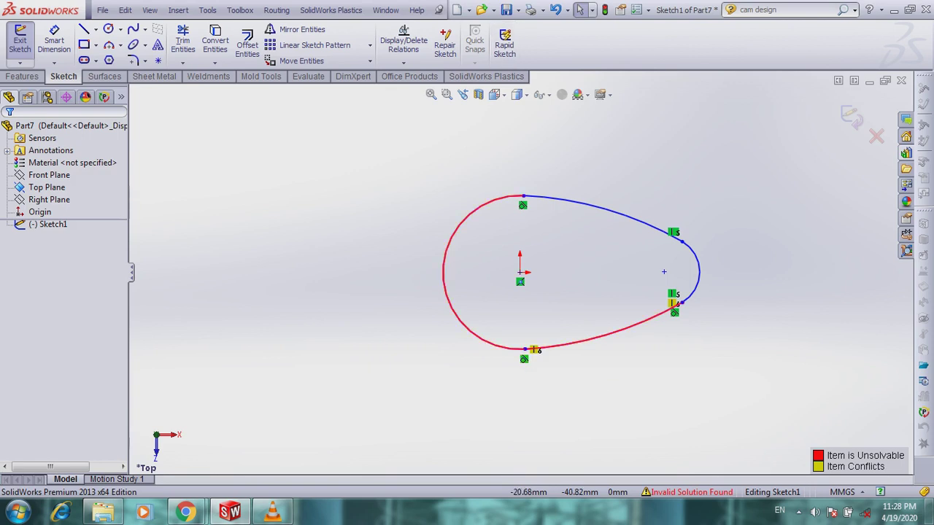
{"action": "left_click", "coordinate": [555, 9]}
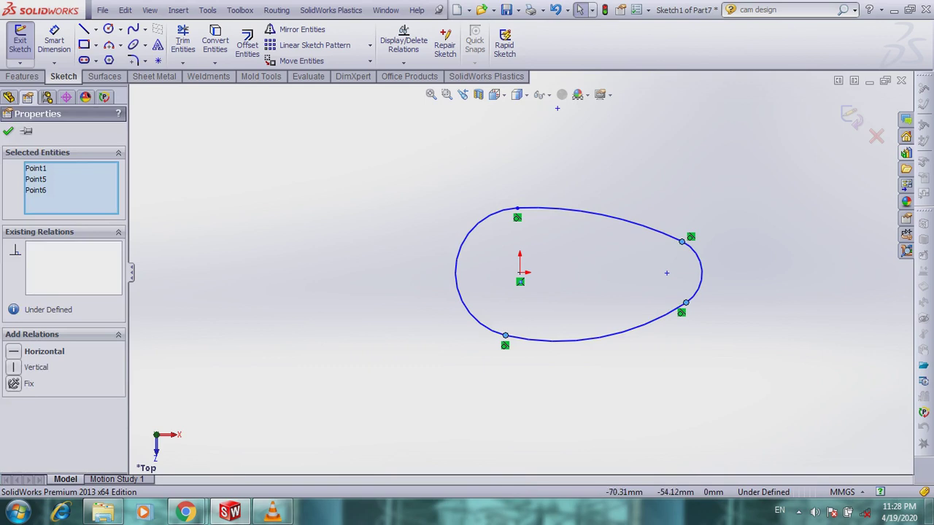
{"action": "key", "text": "Escape"}
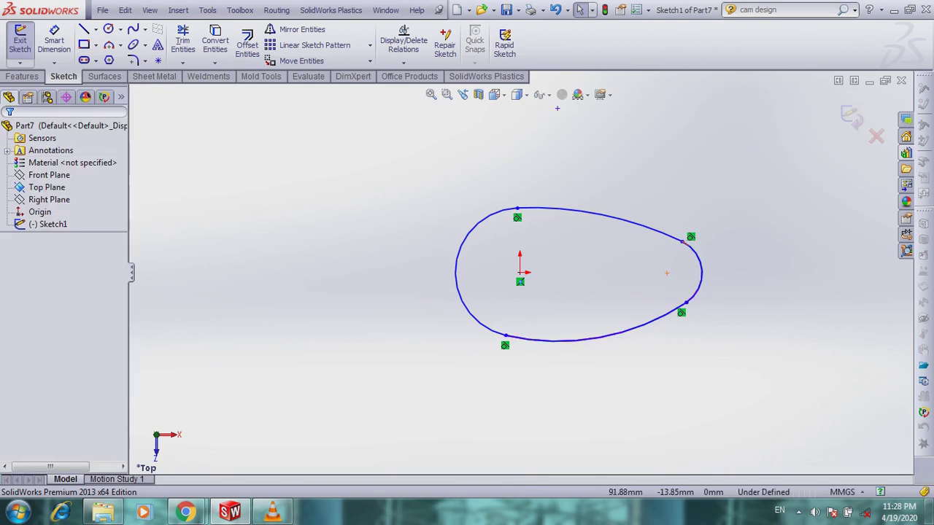
Align the upper and lower endpoints of the small right end arc with a Vertical relation
{"action": "left_click", "coordinate": [685, 302]}
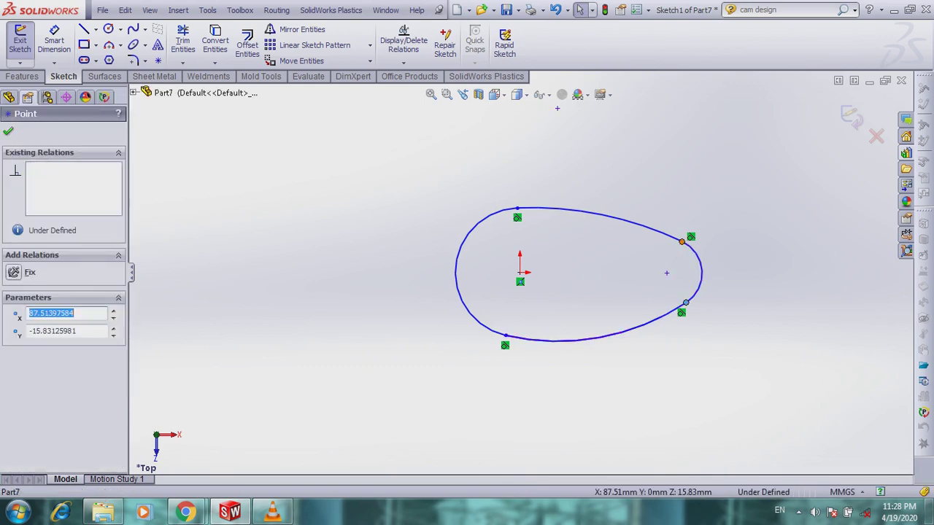
{"action": "left_click", "coordinate": [681, 241]}
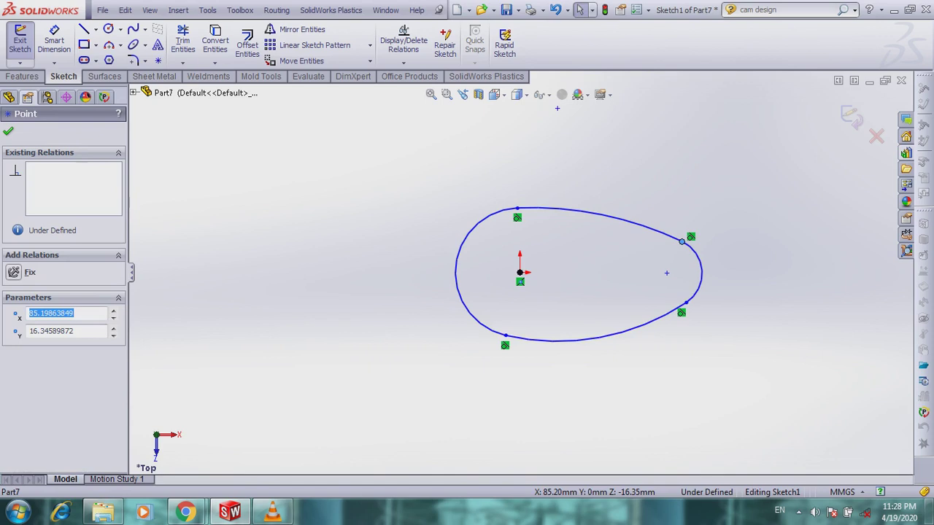
{"action": "left_click", "coordinate": [685, 302], "text": "ctrl"}
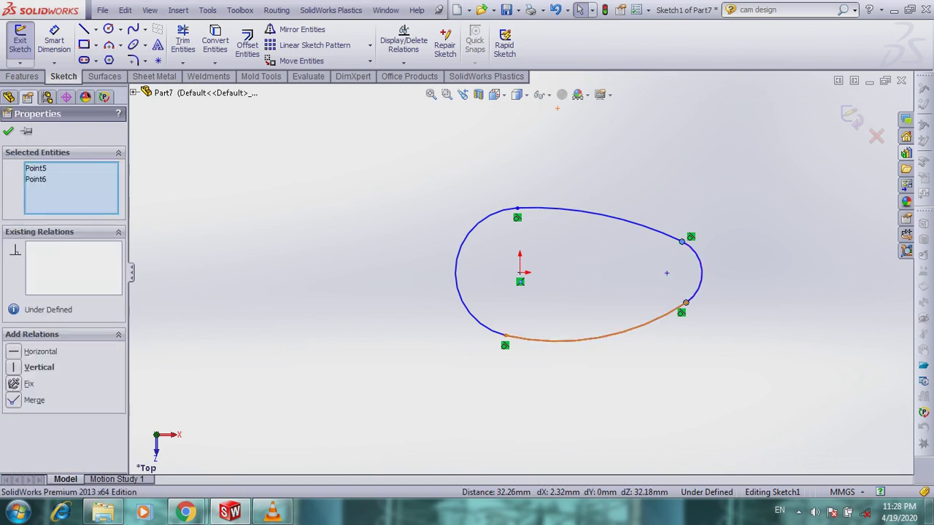
{"action": "left_click", "coordinate": [36, 367]}
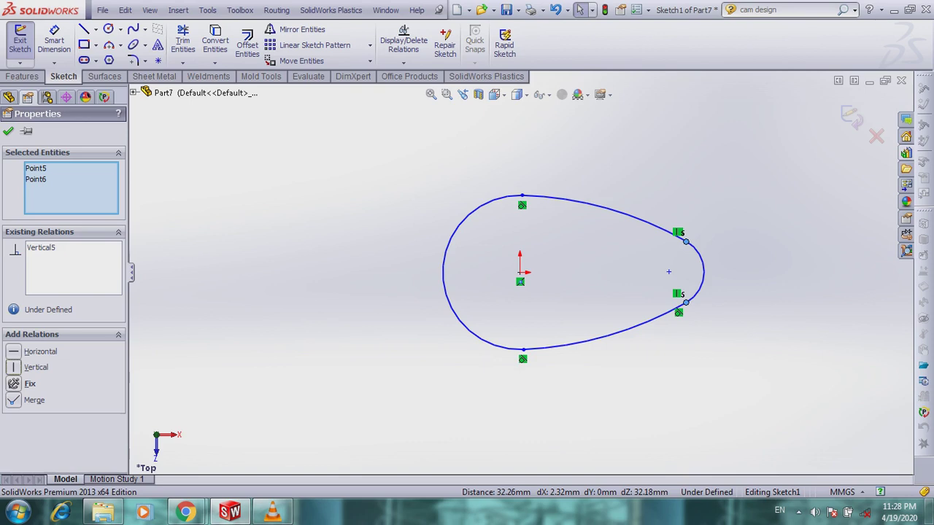
Dimension the vertical distance between the upper and lower endpoints of the large left arc as 51 mm
{"action": "left_click", "coordinate": [54, 42]}
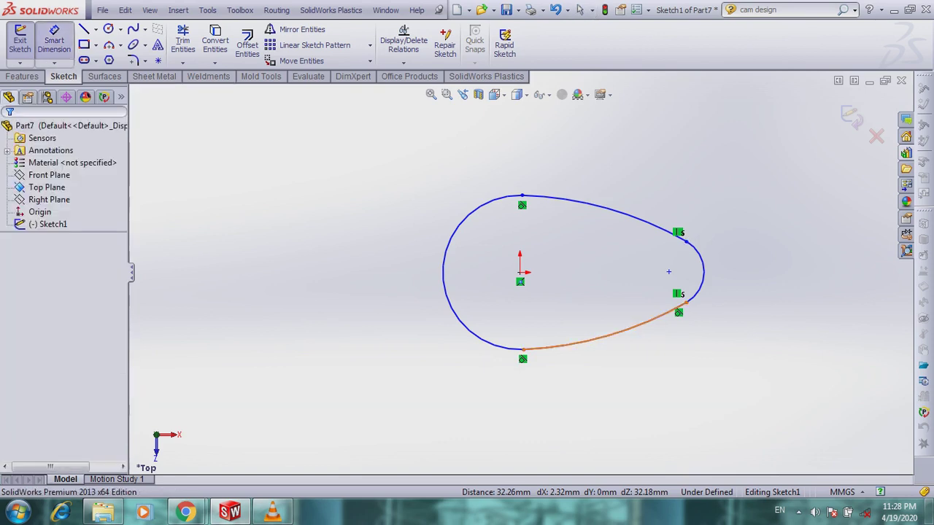
{"action": "left_click", "coordinate": [523, 349]}
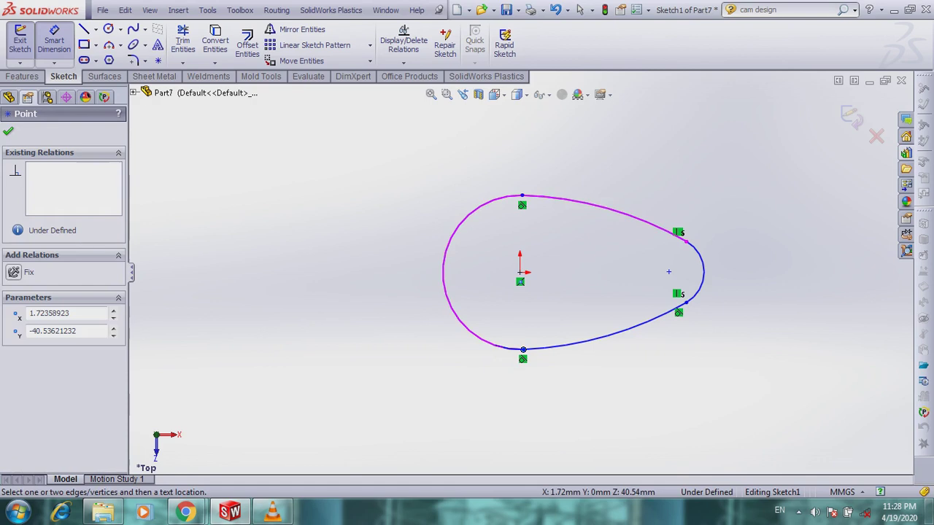
{"action": "left_click", "coordinate": [521, 195]}
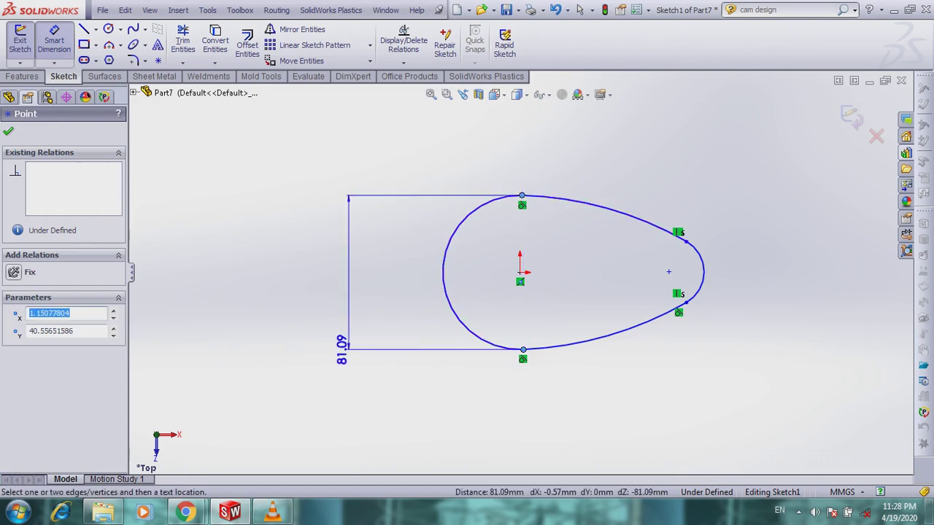
{"action": "left_click", "coordinate": [349, 271]}
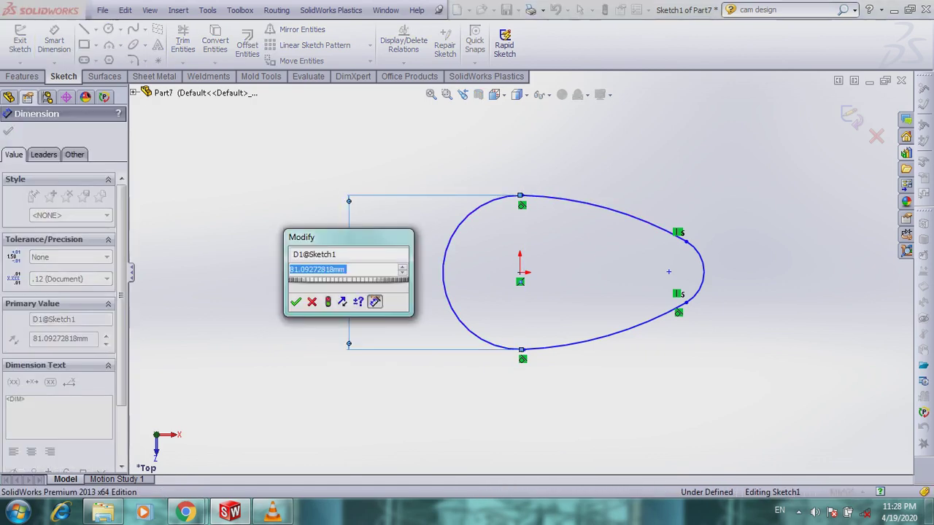
{"action": "type", "text": "51"}
{"action": "key", "text": "Return"}
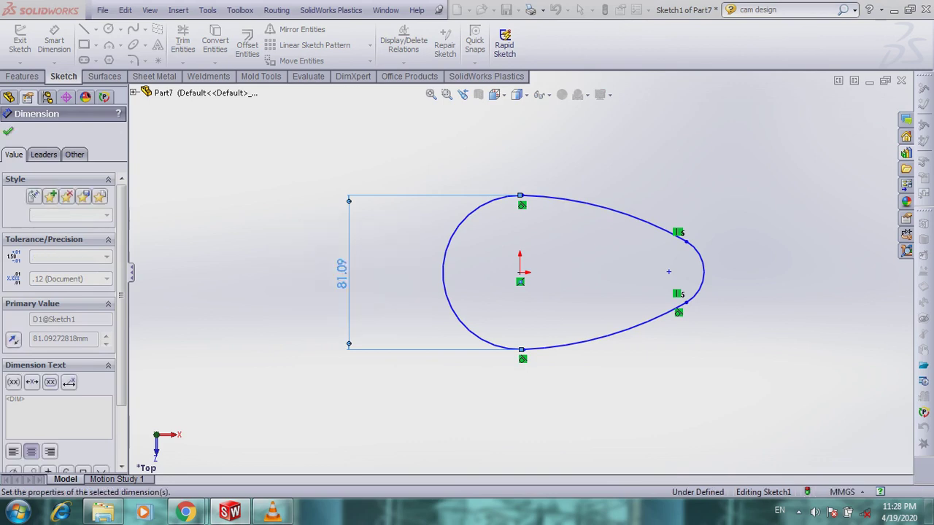
{"action": "scroll", "coordinate": [603, 262], "scroll_direction": "down", "scroll_amount": 5}
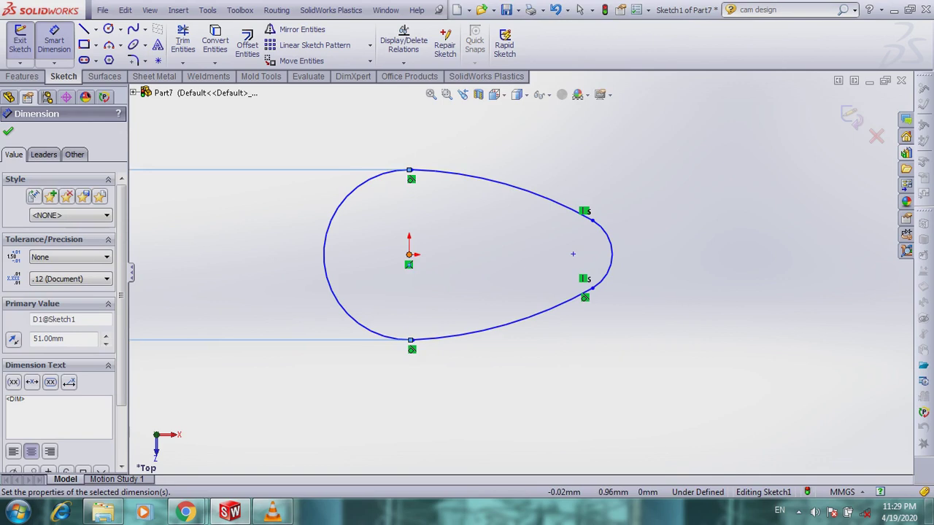
Dimension the horizontal distance between the origin and the small right arc's centre as 42 mm
{"action": "left_click", "coordinate": [408, 255]}
{"action": "left_click", "coordinate": [572, 254]}
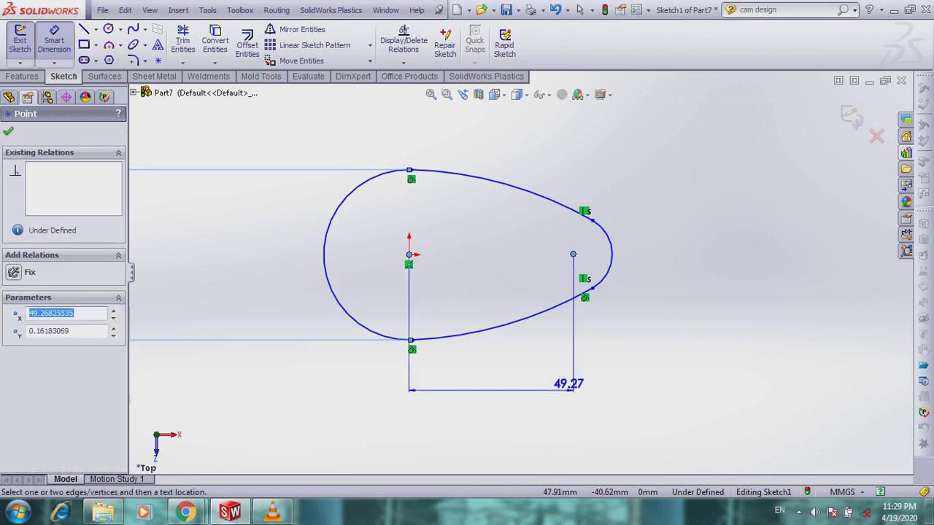
{"action": "left_click", "coordinate": [515, 386]}
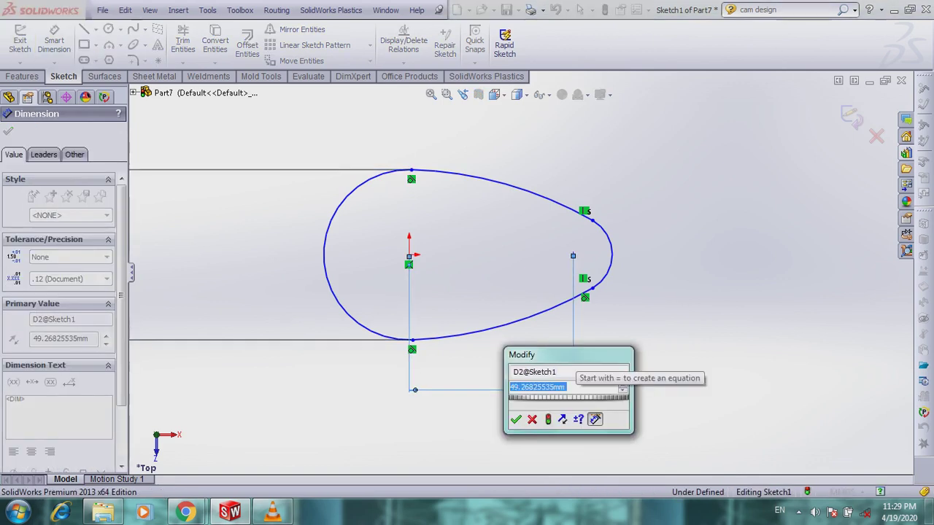
{"action": "type", "text": "42"}
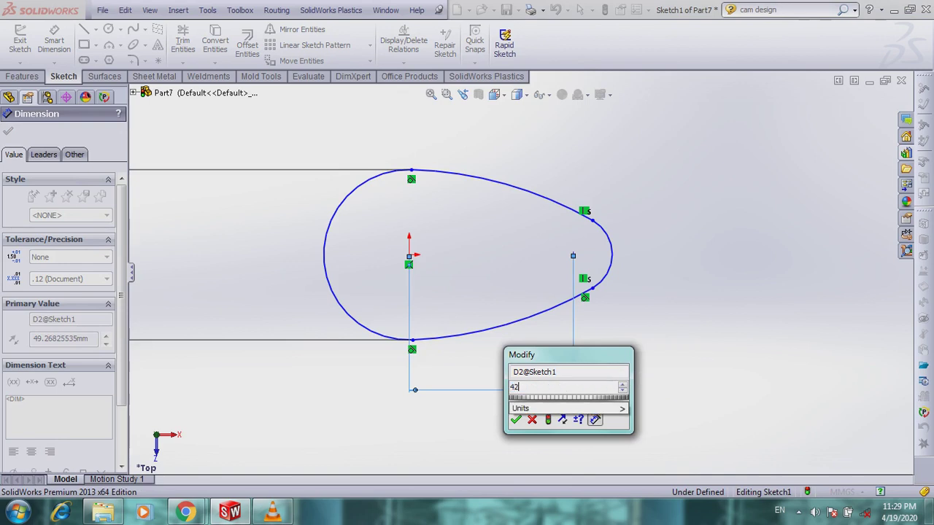
{"action": "key", "text": "Return"}
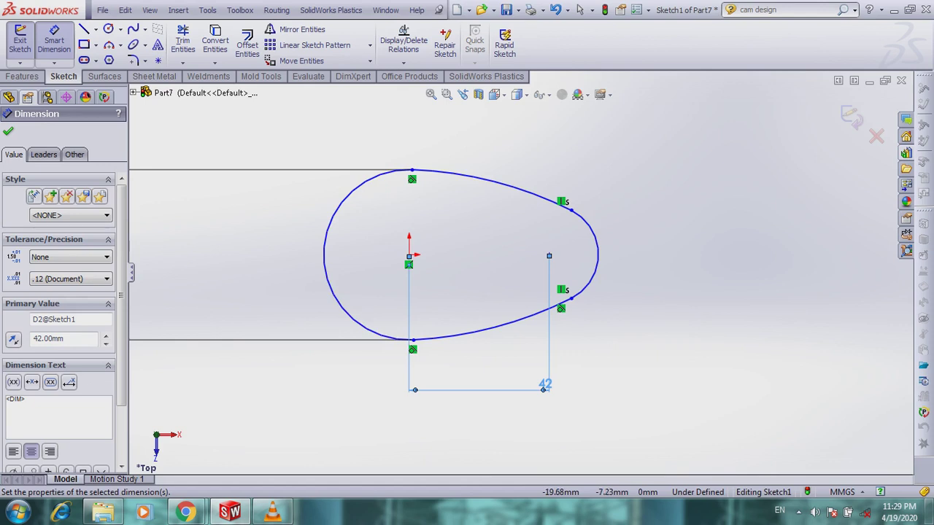
Add radius dimensions to the large left end arc and the small right end arc, keeping their drawn sizes
{"action": "left_click", "coordinate": [328, 269]}
{"action": "left_click", "coordinate": [257, 255]}
{"action": "key", "text": "Return"}
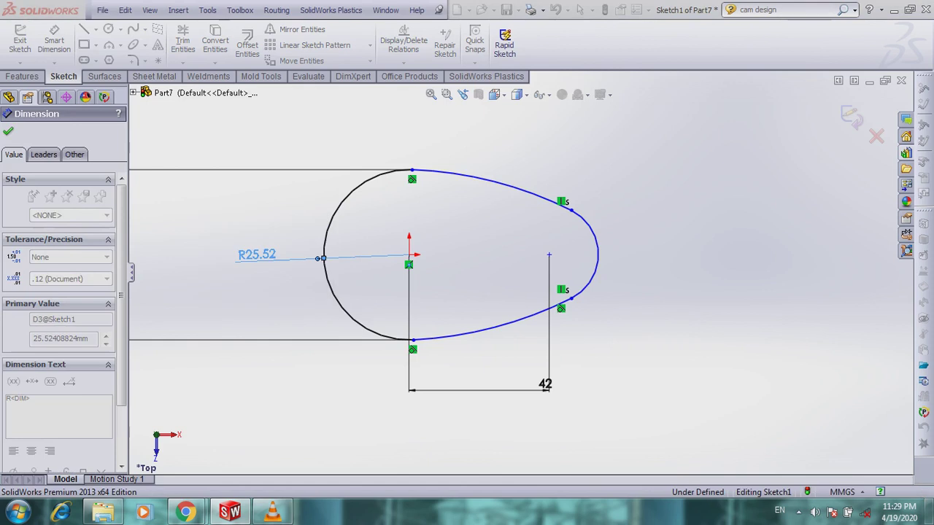
{"action": "left_click", "coordinate": [595, 264]}
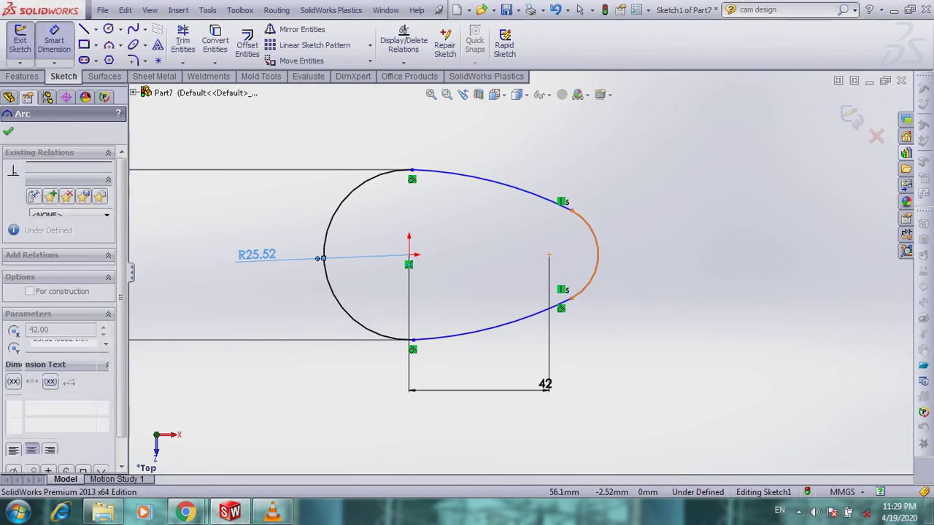
{"action": "left_click", "coordinate": [625, 248]}
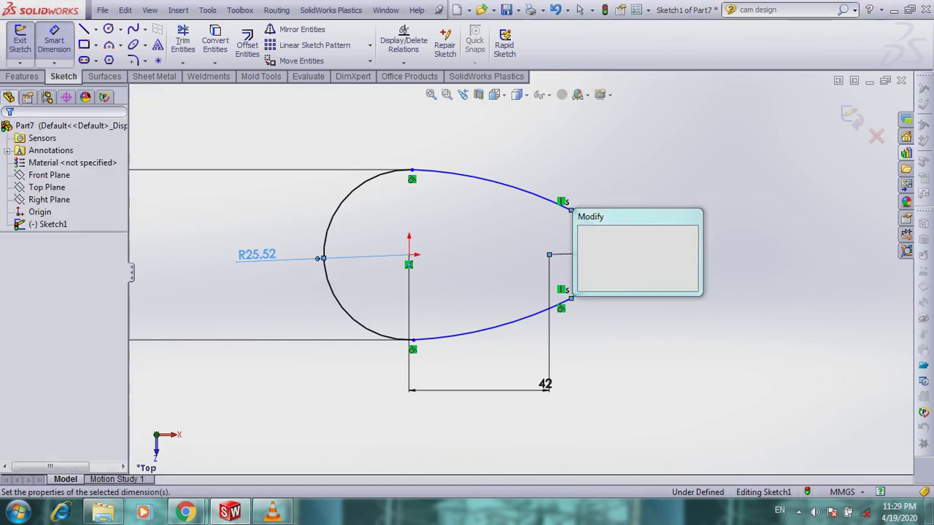
{"action": "key", "text": "Return"}
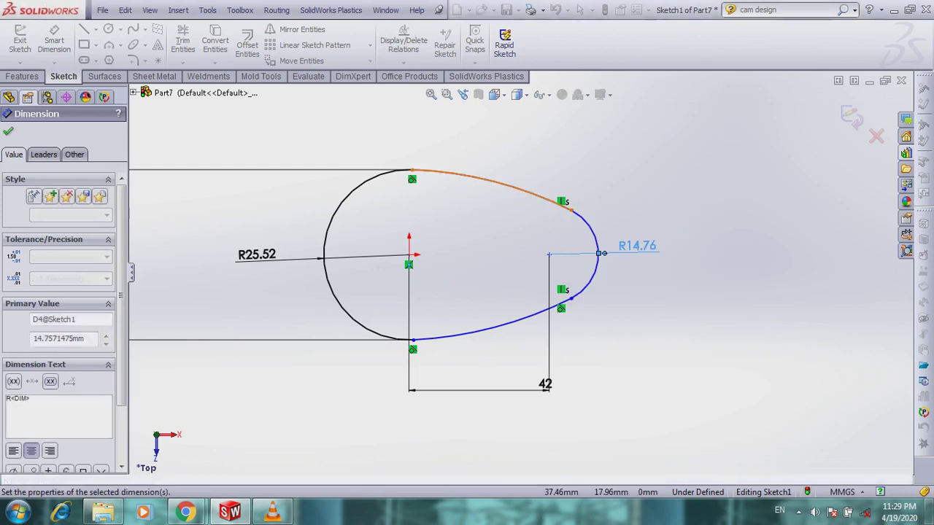
Add a radius dimension to the upper connecting arc, keeping its drawn size
{"action": "left_click", "coordinate": [496, 180]}
{"action": "left_click", "coordinate": [540, 150]}
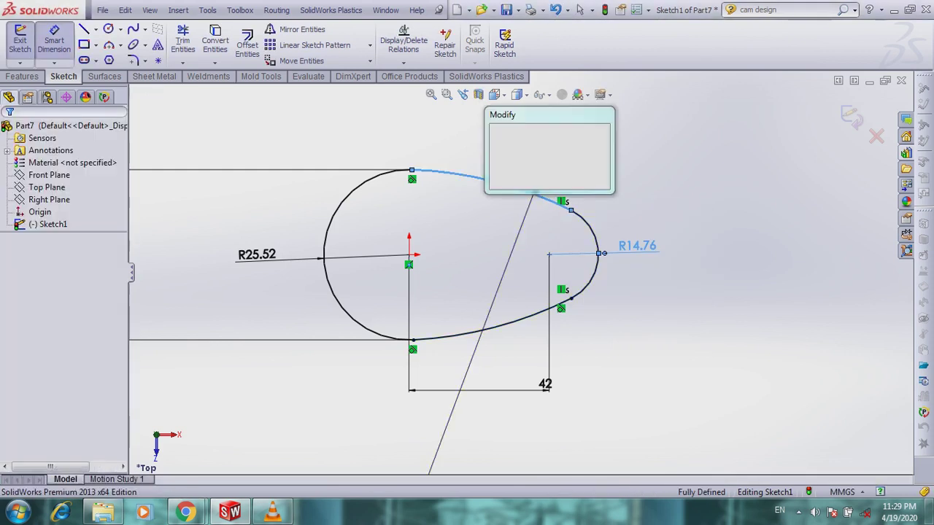
{"action": "left_click", "coordinate": [497, 179]}
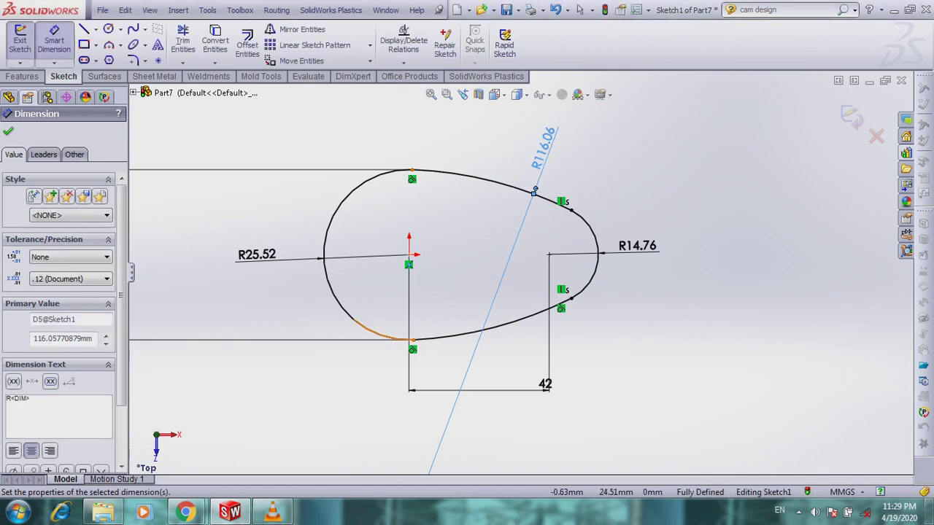
{"action": "scroll", "coordinate": [520, 275], "scroll_direction": "up", "scroll_amount": 2}
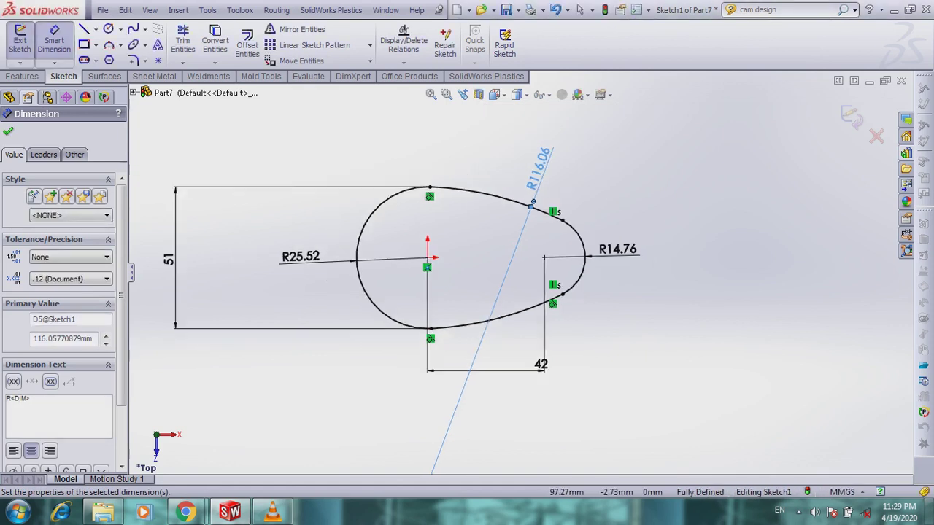
{"action": "scroll", "coordinate": [523, 273], "scroll_direction": "up", "scroll_amount": 2}
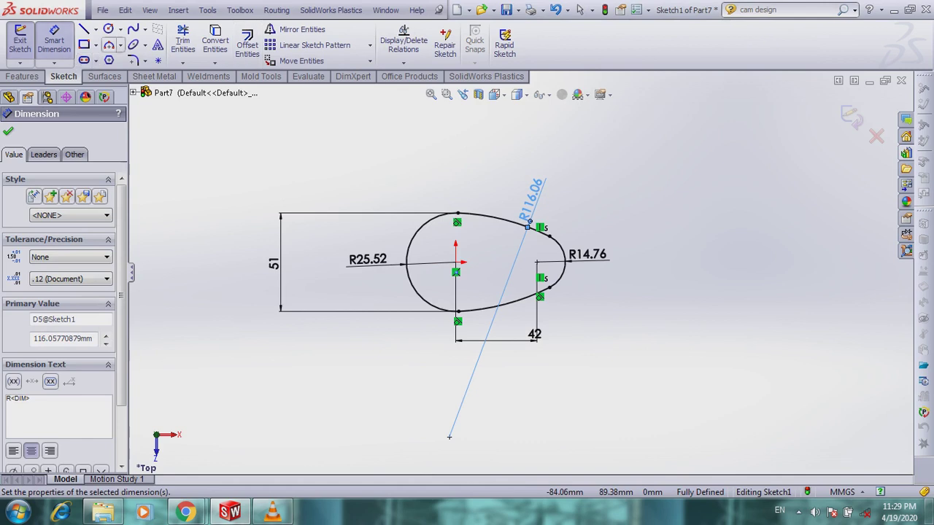
Sketch a circle about 14 mm in diameter centred on the origin inside the cam profile
{"action": "left_click", "coordinate": [120, 29]}
{"action": "left_click", "coordinate": [133, 41]}
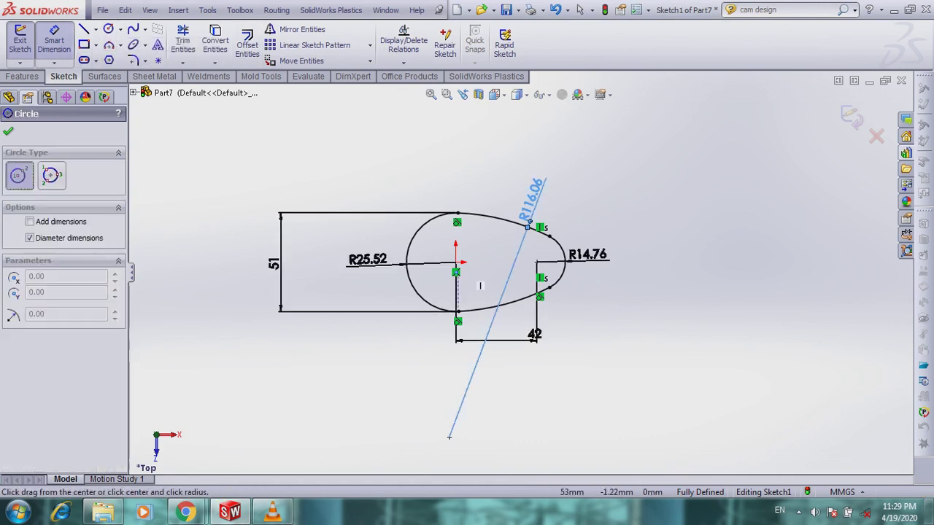
{"action": "left_click", "coordinate": [455, 263]}
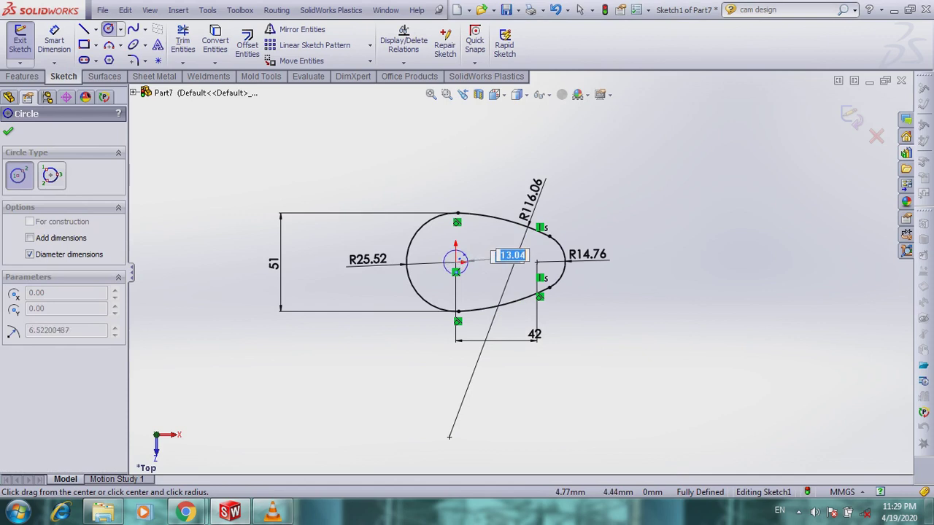
{"action": "left_click", "coordinate": [469, 259]}
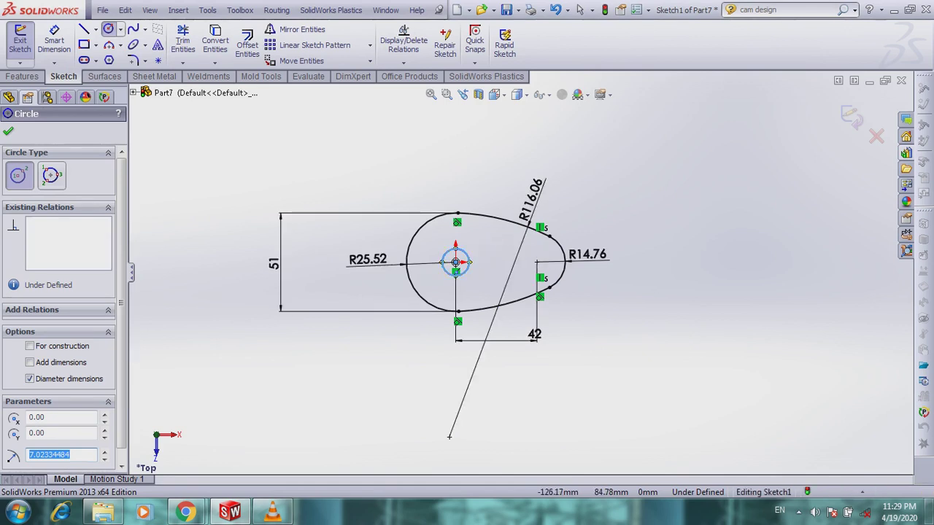
Dimension the diameter of the circle at the origin as 15 mm
{"action": "left_click", "coordinate": [54, 40]}
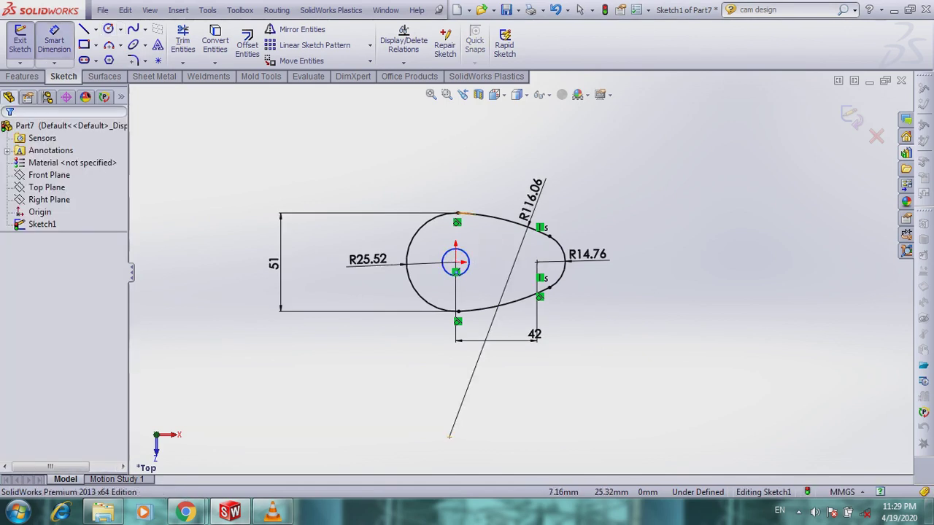
{"action": "left_click", "coordinate": [466, 253]}
{"action": "left_click", "coordinate": [588, 183]}
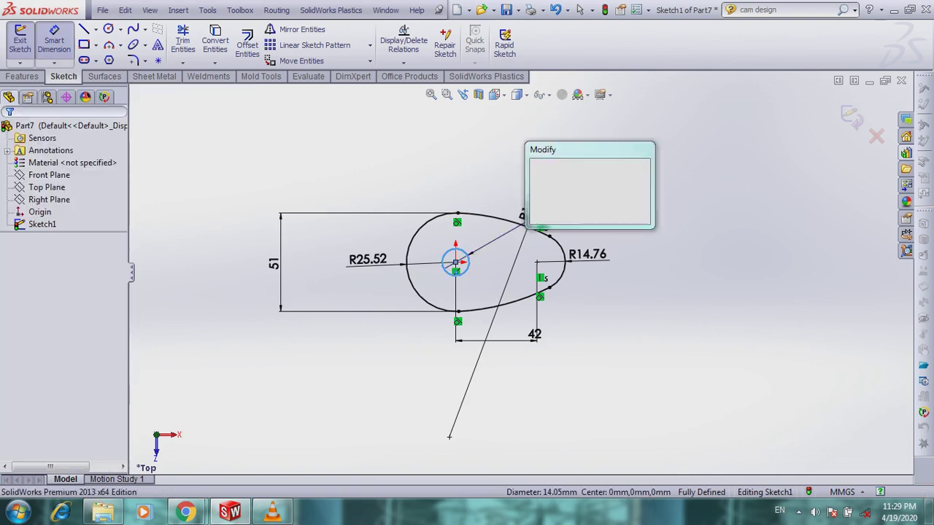
{"action": "key", "text": "Return"}
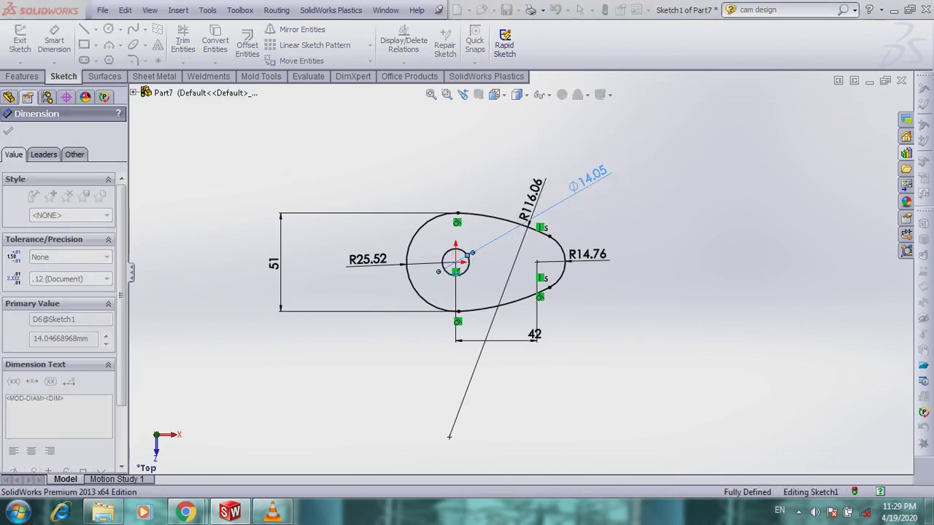
{"action": "left_click", "coordinate": [694, 218]}
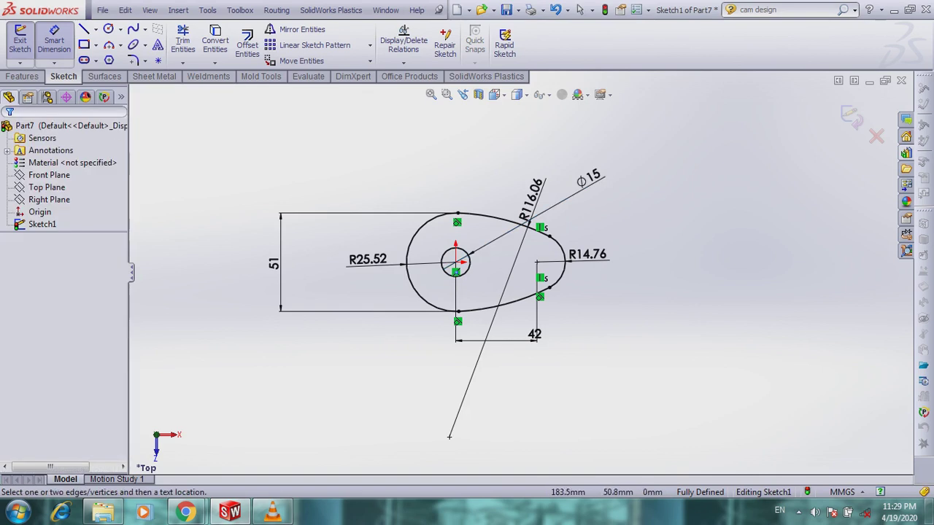
Finish the cam sketch and extrude it with a blind depth of 10 mm
{"action": "left_click", "coordinate": [852, 118]}
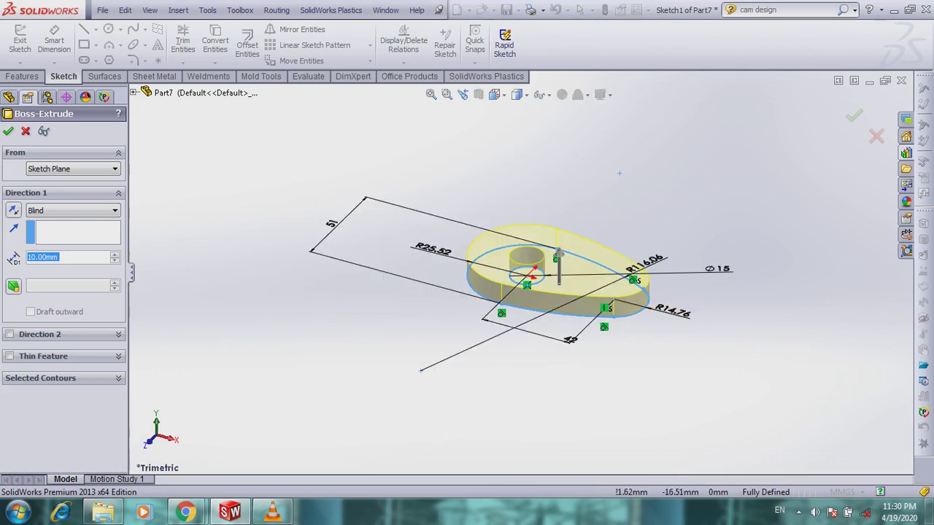
{"action": "left_click", "coordinate": [8, 131]}
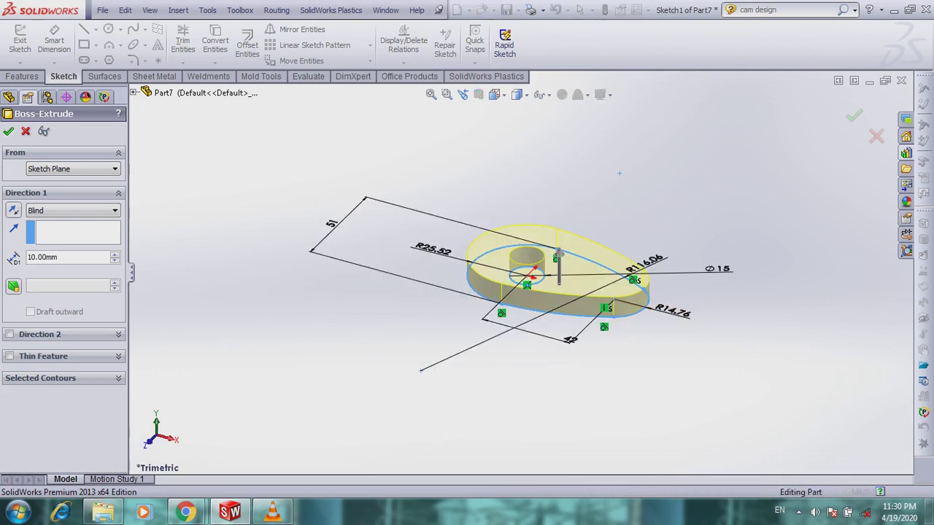
{"action": "middle_click_drag", "start_coordinate": [467, 321], "coordinate": [567, 353]}
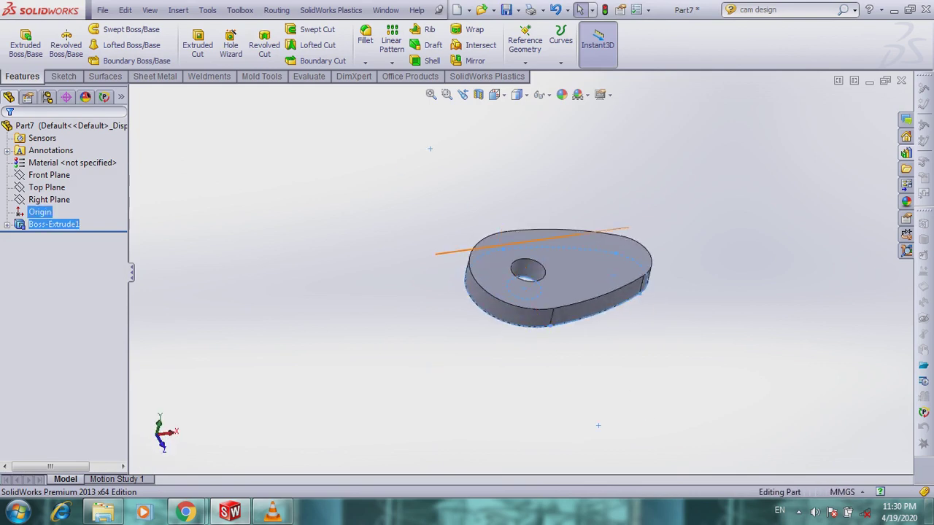
Start a new sketch on the Top Plane
{"action": "left_click", "coordinate": [48, 187]}
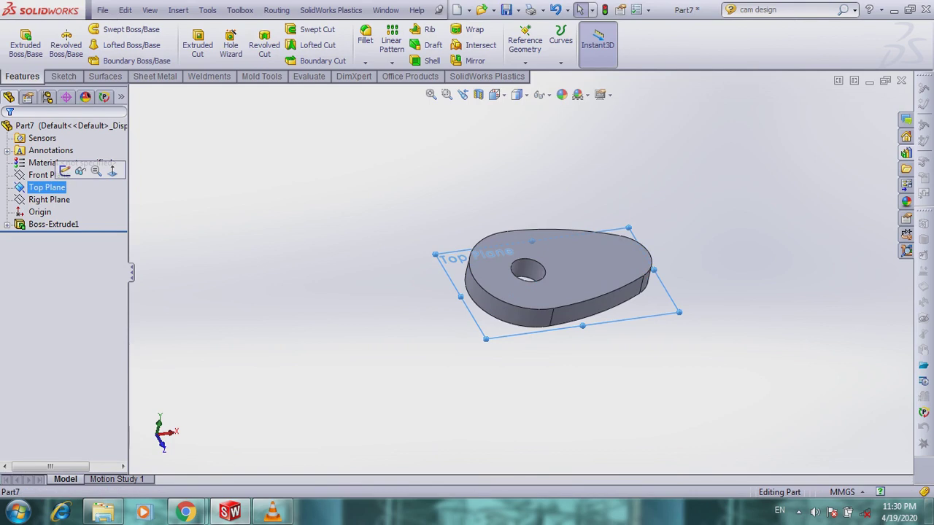
{"action": "left_click", "coordinate": [25, 43]}
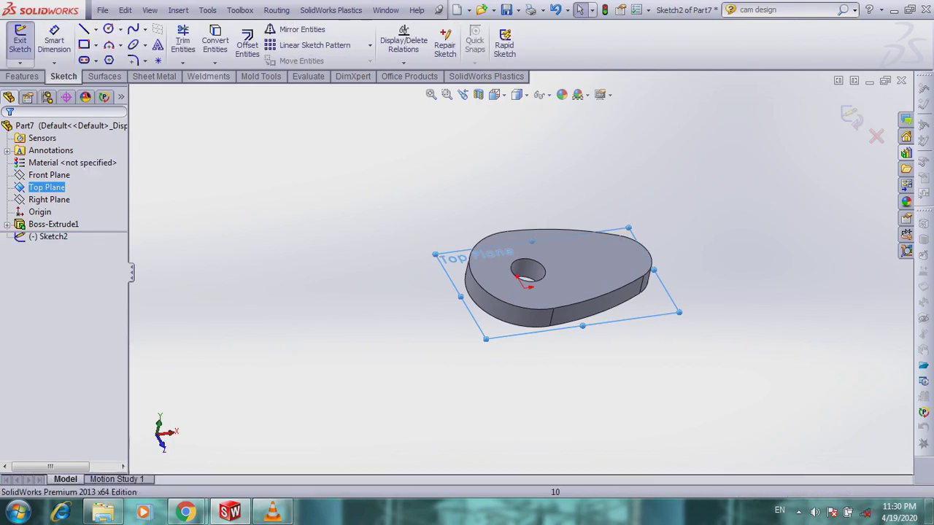
{"action": "left_click", "coordinate": [496, 94]}
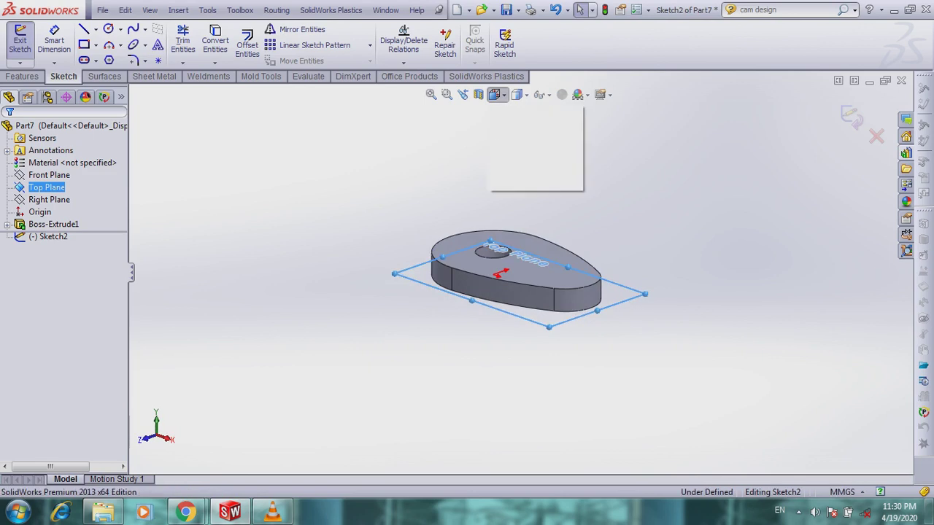
{"action": "left_click", "coordinate": [564, 163]}
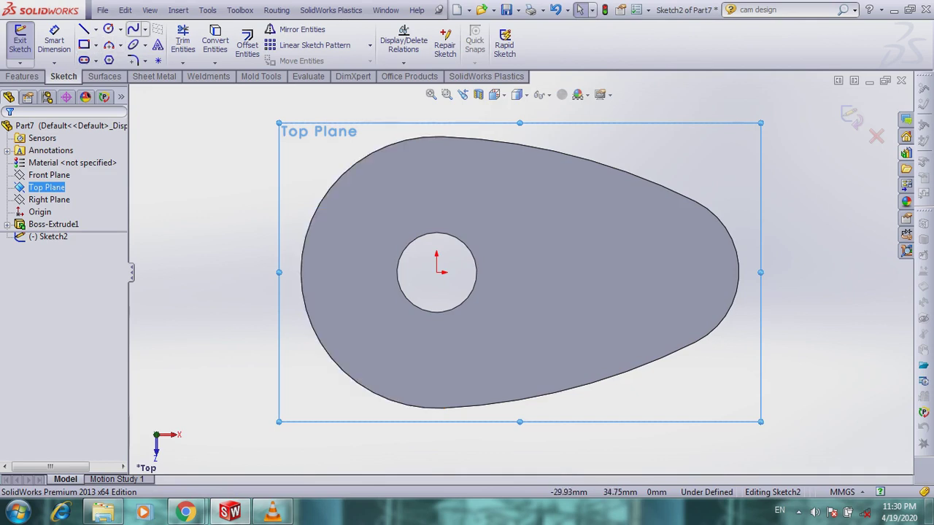
Offset the cam hole's circular edge outward by 5 mm with Offset Entities
{"action": "left_click", "coordinate": [246, 43]}
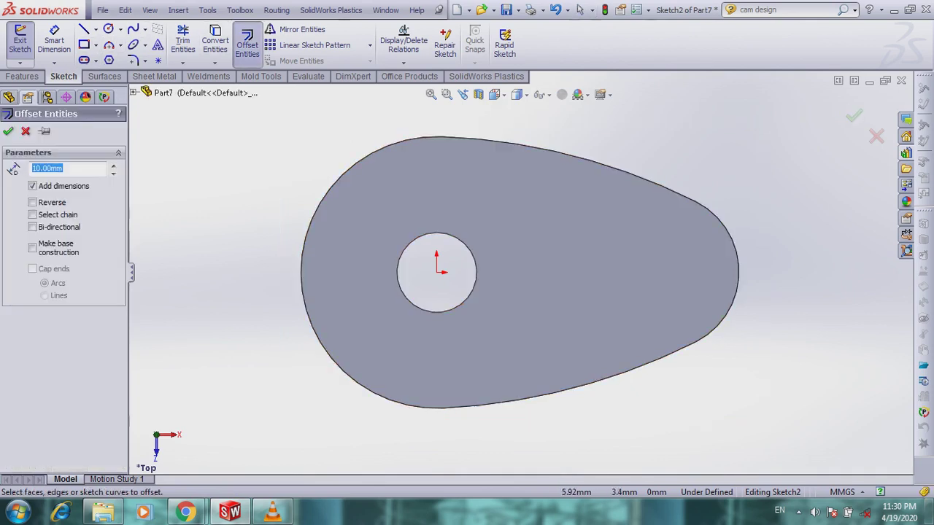
{"action": "left_click", "coordinate": [474, 273]}
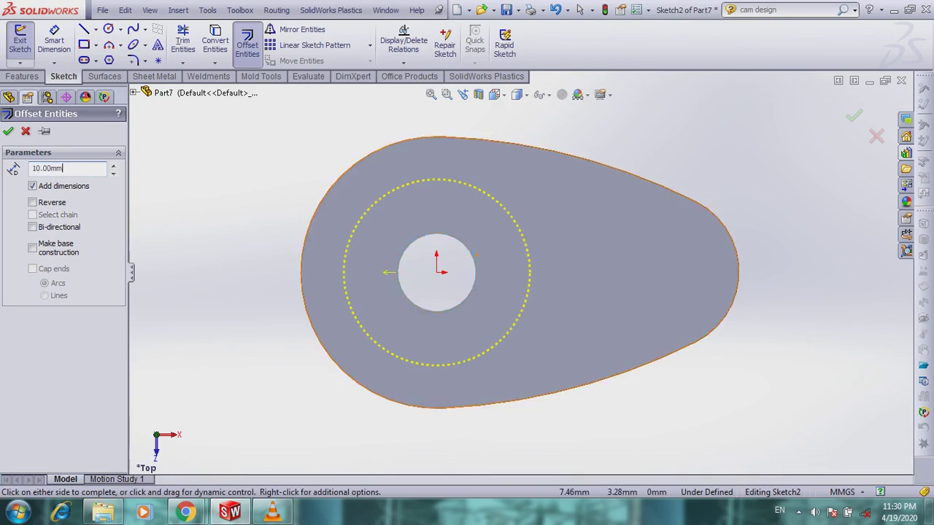
{"action": "type", "text": "5"}
{"action": "key", "text": "Return"}
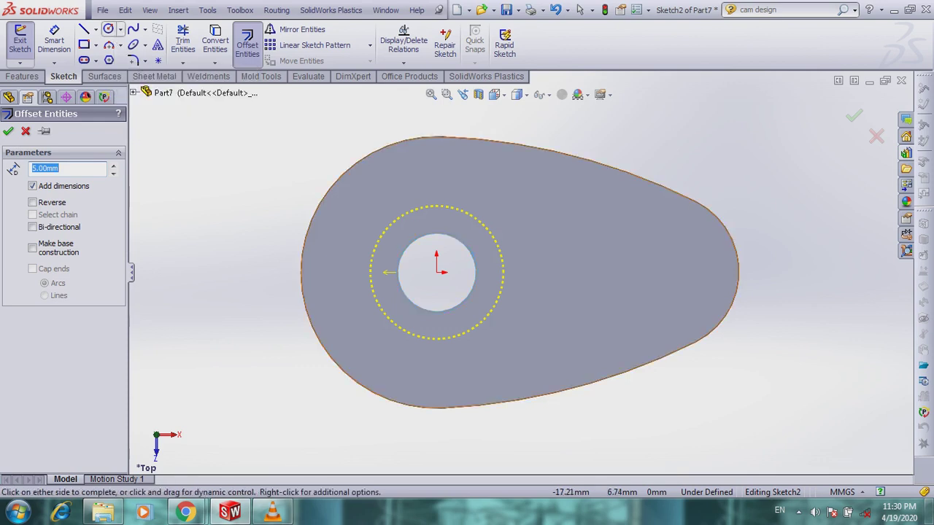
{"action": "left_click", "coordinate": [120, 30]}
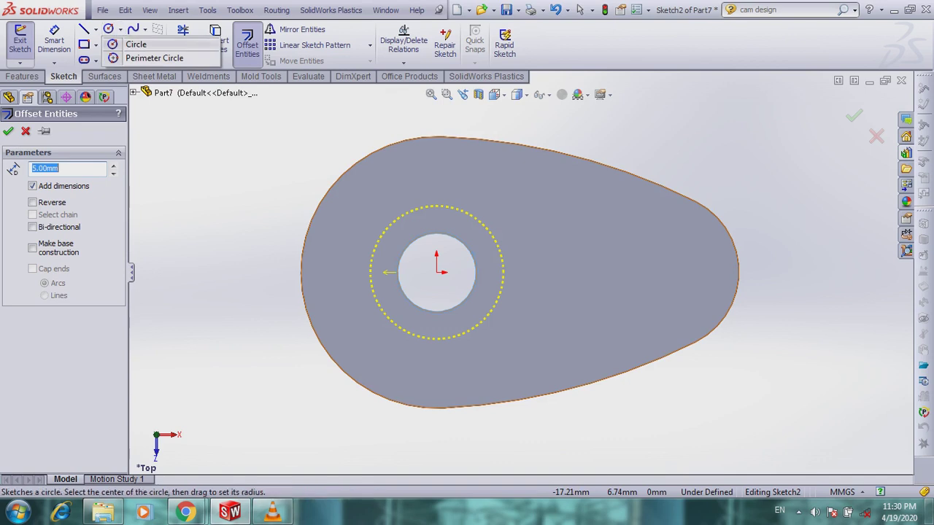
{"action": "left_click", "coordinate": [235, 175]}
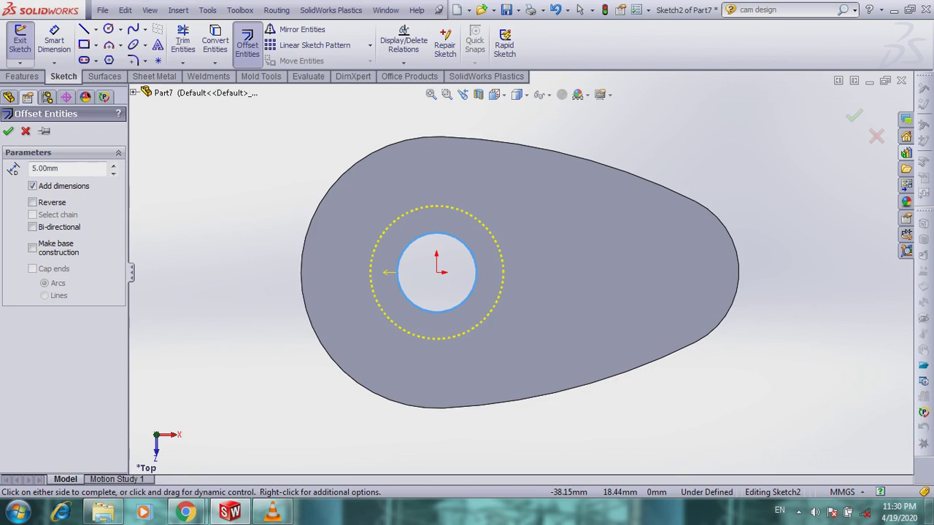
{"action": "left_click", "coordinate": [9, 132]}
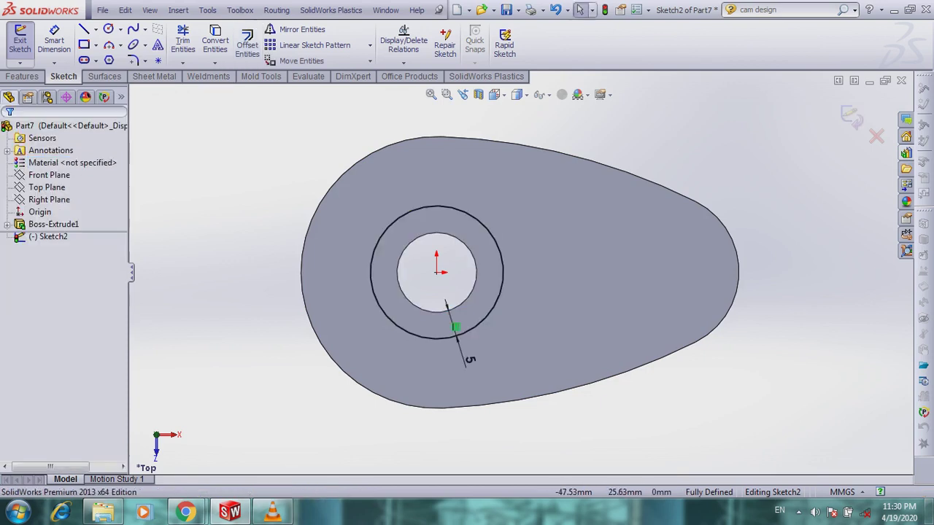
Sketch a circle about 15 mm in diameter centred on the origin, matching the edge of the cam hole
{"action": "left_click", "coordinate": [120, 29]}
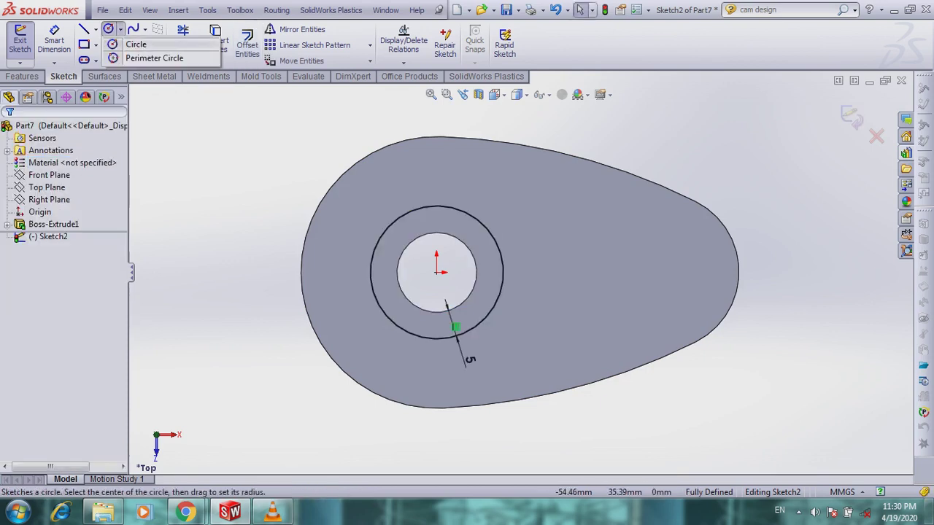
{"action": "left_click", "coordinate": [135, 44]}
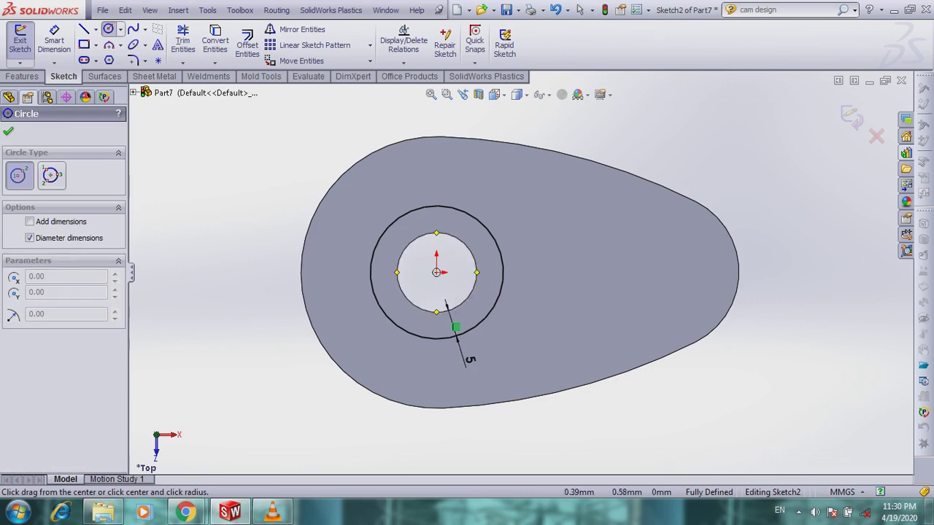
{"action": "left_click", "coordinate": [436, 272]}
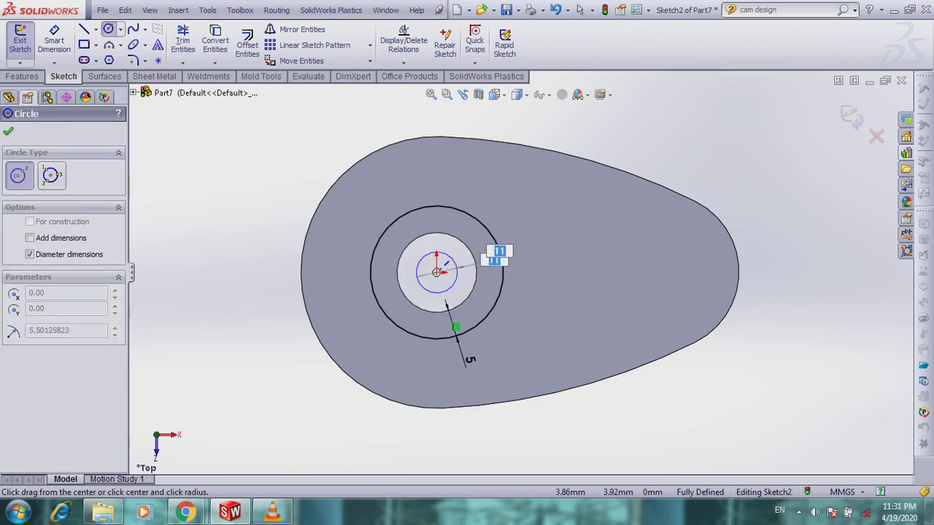
{"action": "left_click", "coordinate": [480, 262]}
{"action": "key", "text": "Escape"}
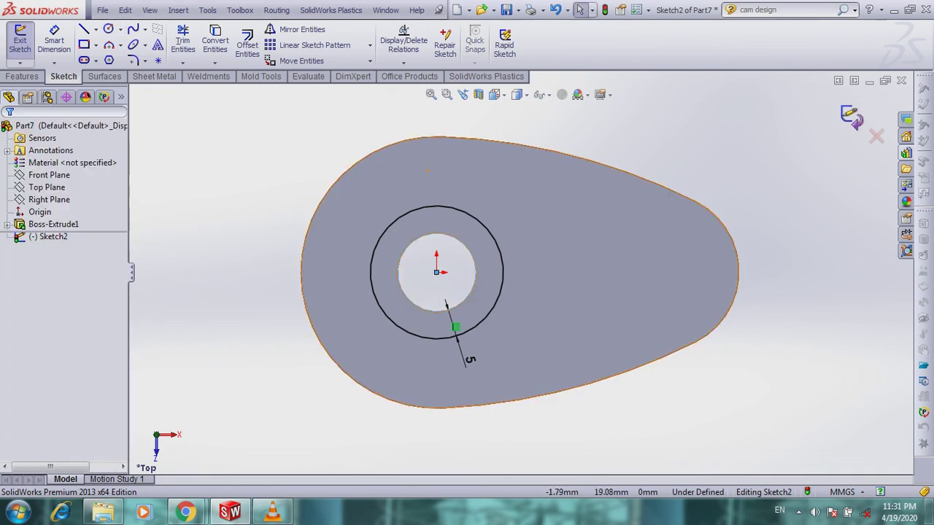
{"action": "left_click", "coordinate": [432, 233]}
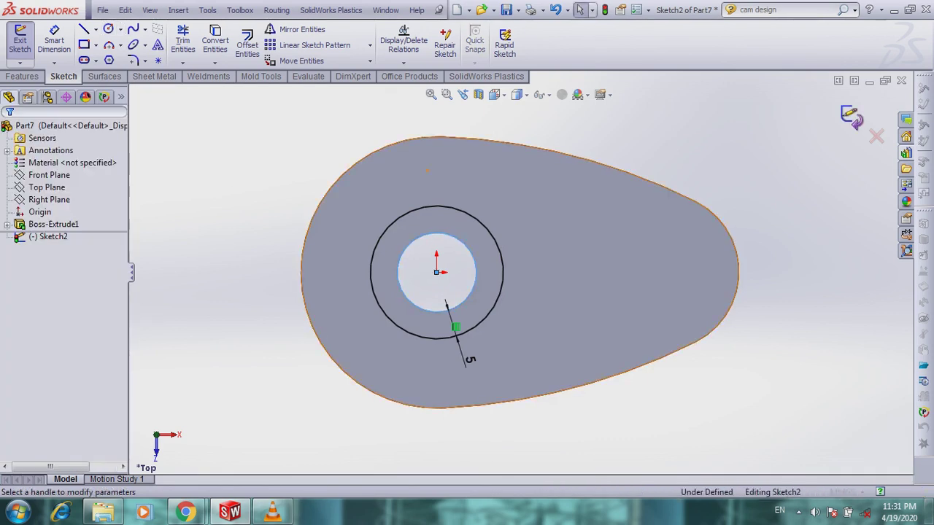
{"action": "left_click", "coordinate": [924, 223]}
{"action": "middle_click_drag", "start_coordinate": [809, 177], "coordinate": [801, 81]}
{"action": "middle_click_drag", "start_coordinate": [427, 312], "coordinate": [441, 299]}
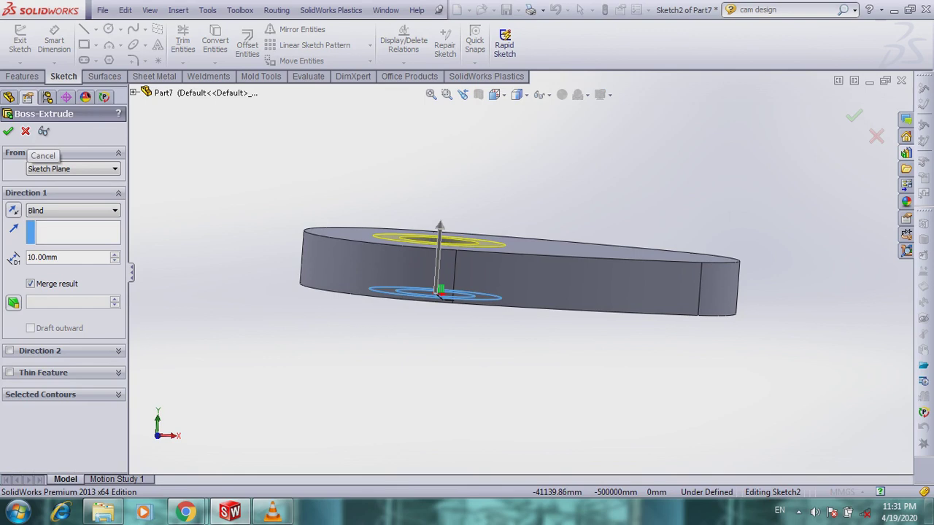
{"action": "left_click", "coordinate": [25, 132]}
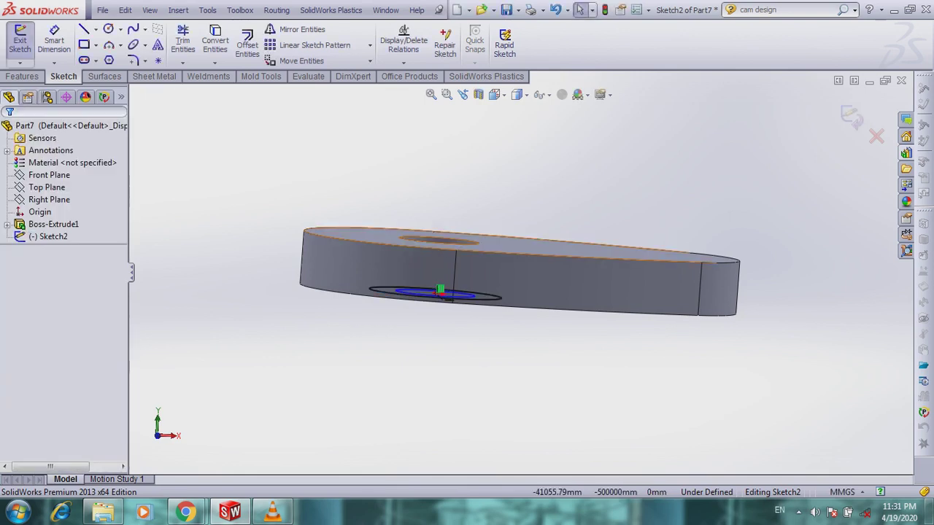
Exit the ring sketch and change the end condition of the cam body's extrusion to Mid Plane
{"action": "left_click", "coordinate": [598, 287]}
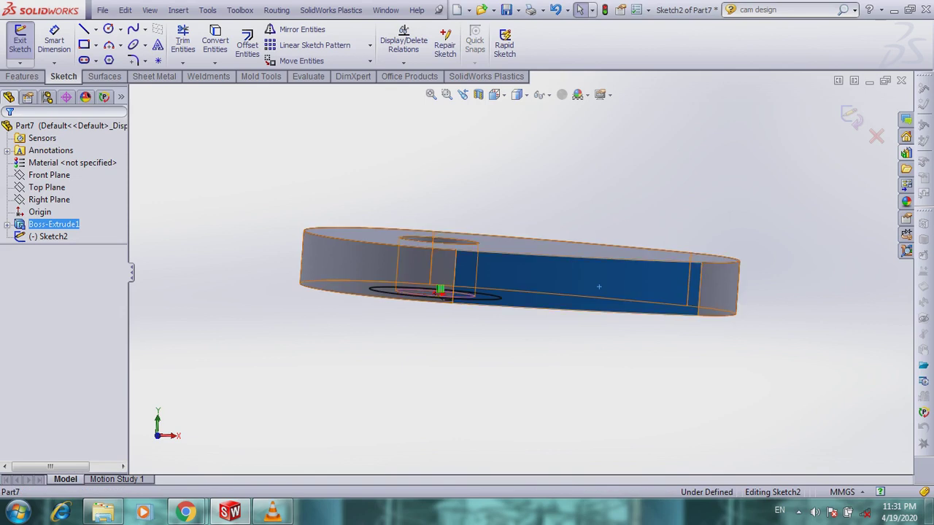
{"action": "right_click", "coordinate": [65, 224]}
{"action": "left_click", "coordinate": [851, 116]}
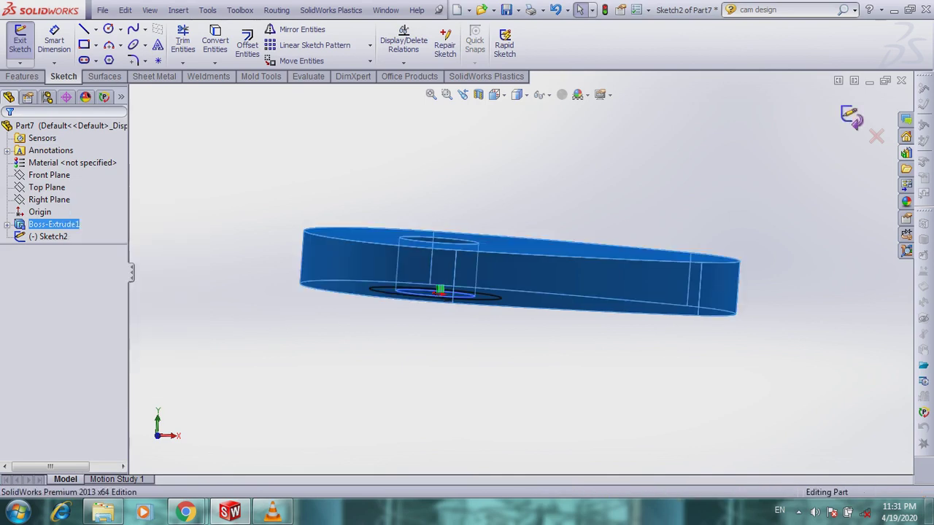
{"action": "left_click", "coordinate": [851, 116]}
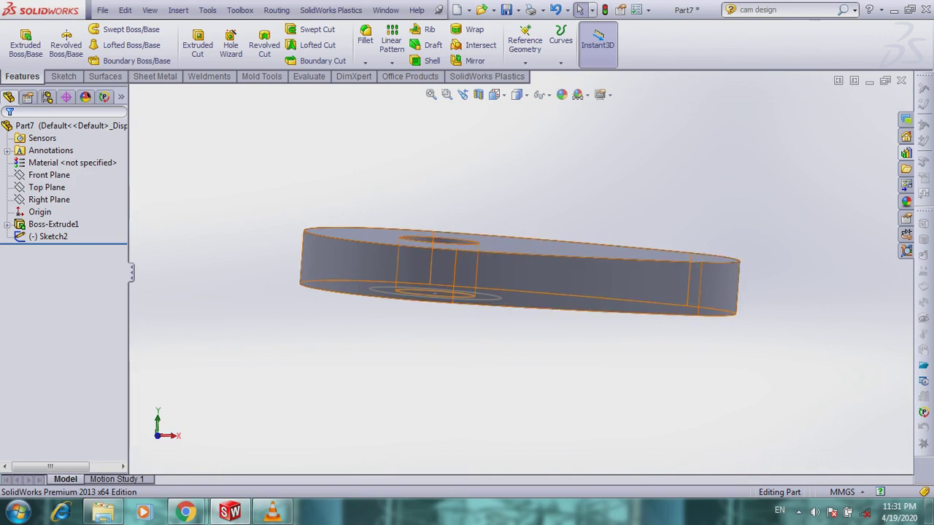
{"action": "right_click", "coordinate": [53, 224]}
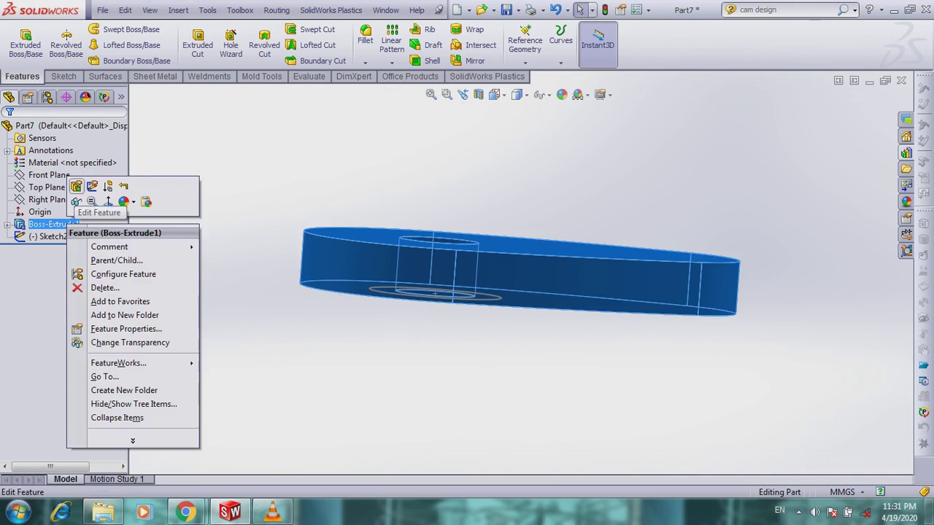
{"action": "left_click", "coordinate": [90, 186]}
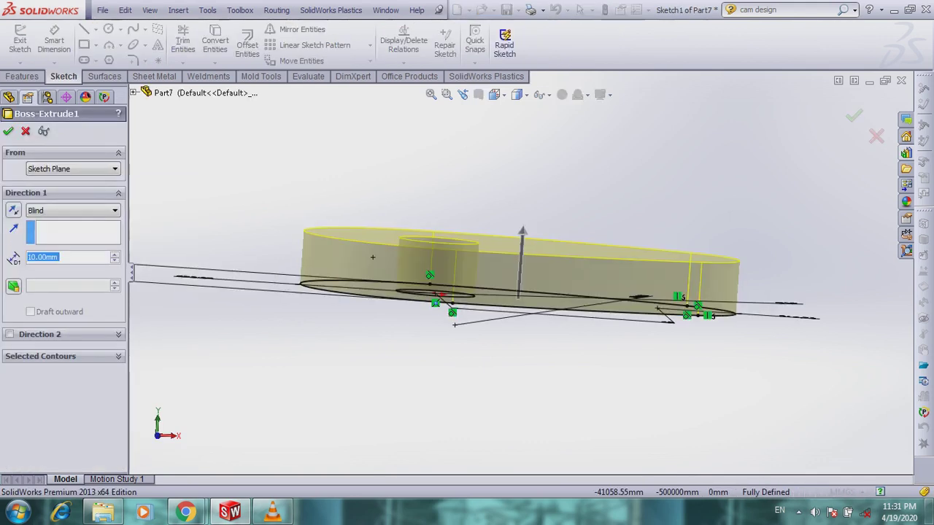
{"action": "left_click", "coordinate": [73, 211]}
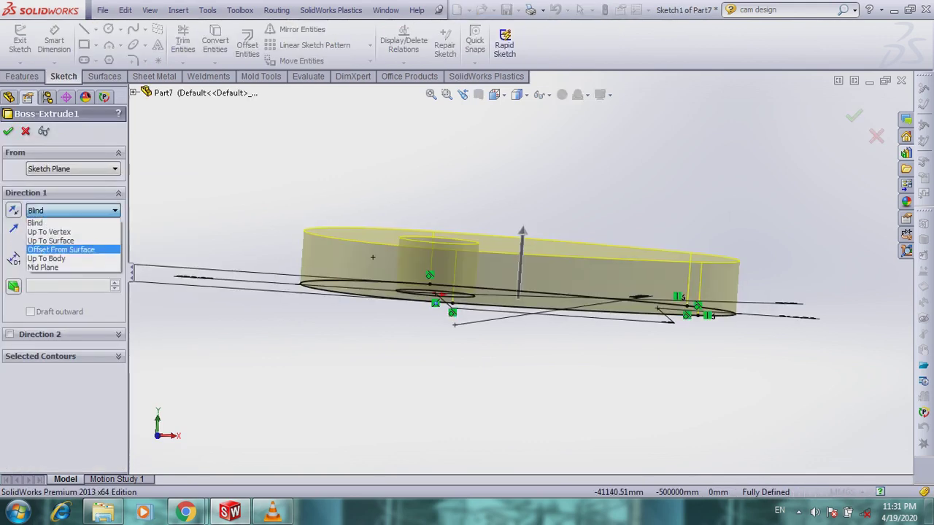
{"action": "left_click", "coordinate": [59, 267]}
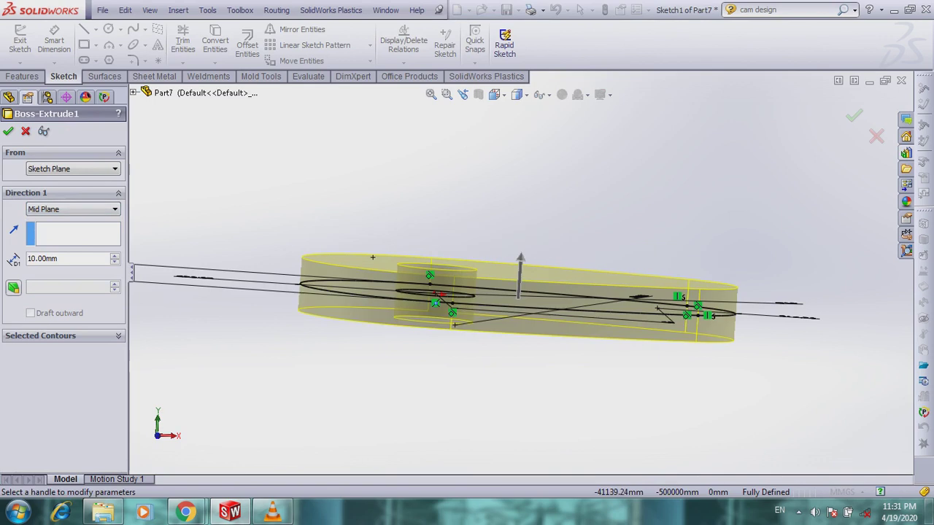
{"action": "key", "text": "Return"}
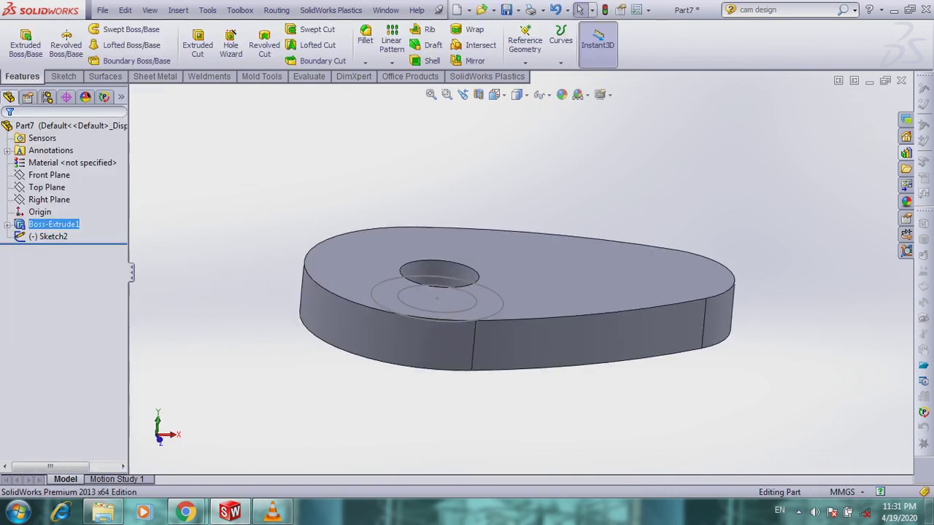
Extrude the outer circle's contour of the ring sketch 18 mm with the Mid Plane end condition, merging it with the cam
{"action": "left_click", "coordinate": [25, 40]}
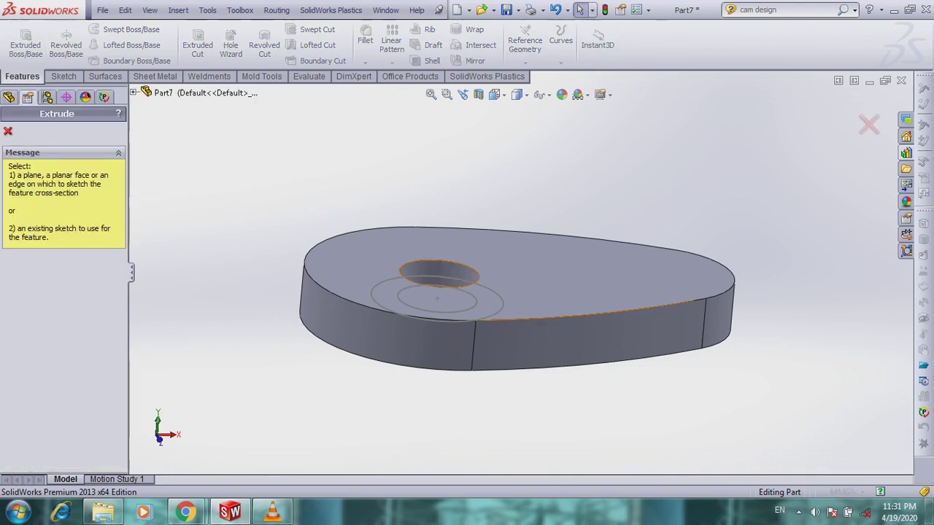
{"action": "left_click", "coordinate": [408, 315]}
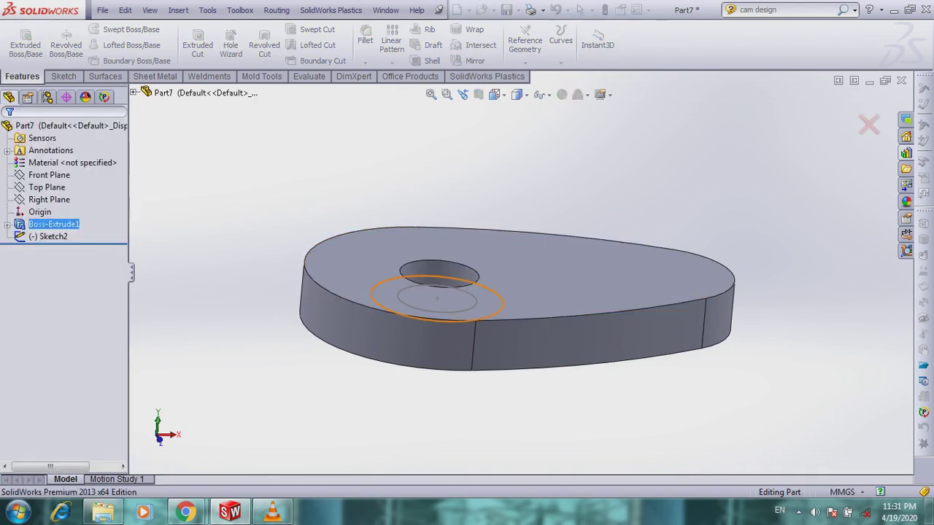
{"action": "mouse_move", "coordinate": [409, 316]}
{"action": "middle_mouse_down"}
{"action": "mouse_move", "coordinate": [397, 271]}
{"action": "mouse_move", "coordinate": [392, 285]}
{"action": "middle_mouse_up"}
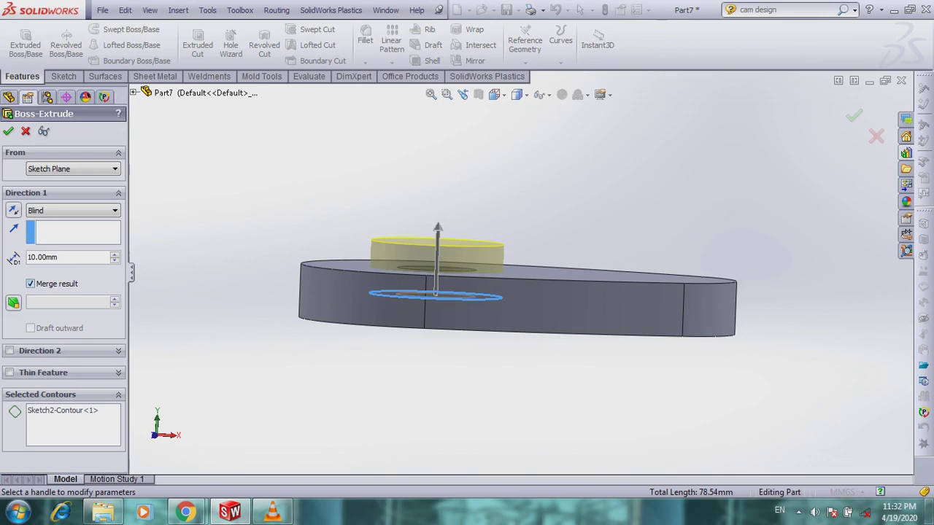
{"action": "double_click", "coordinate": [74, 258]}
{"action": "type", "text": "18"}
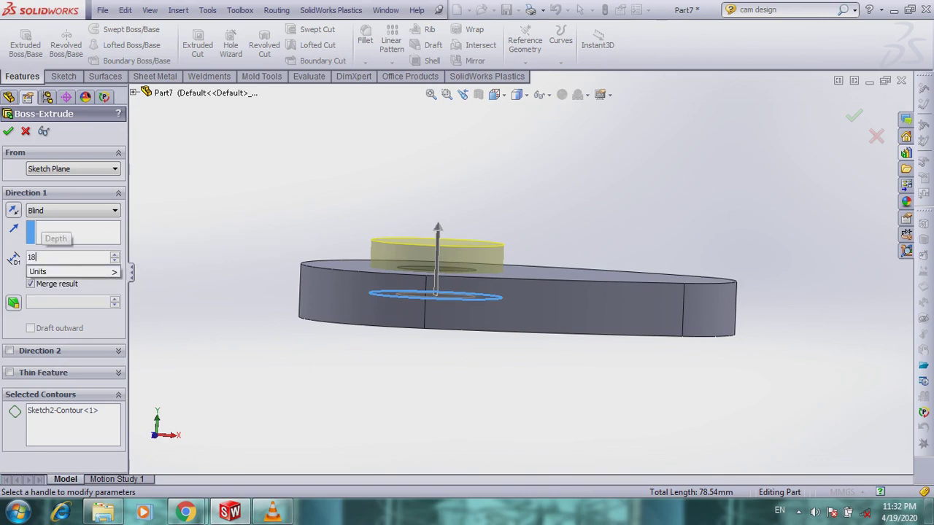
{"action": "key", "text": "Return"}
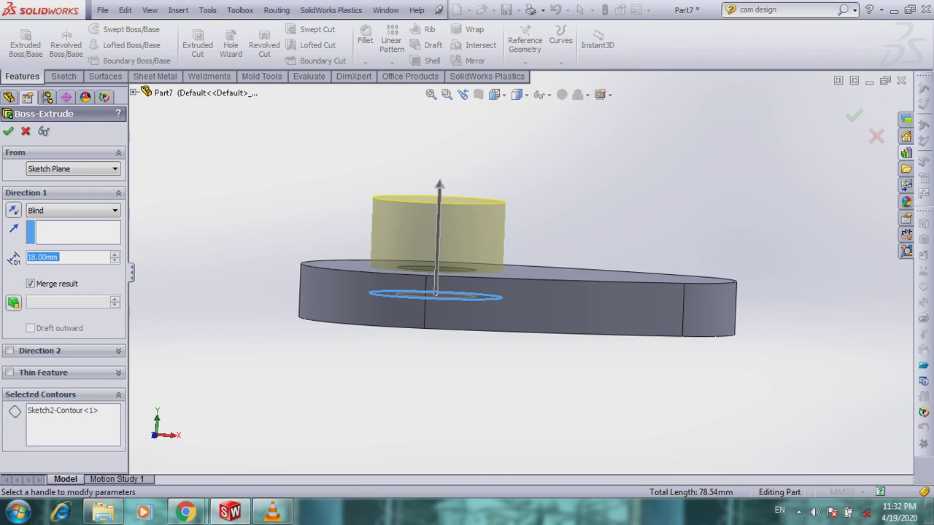
{"action": "left_click", "coordinate": [114, 210]}
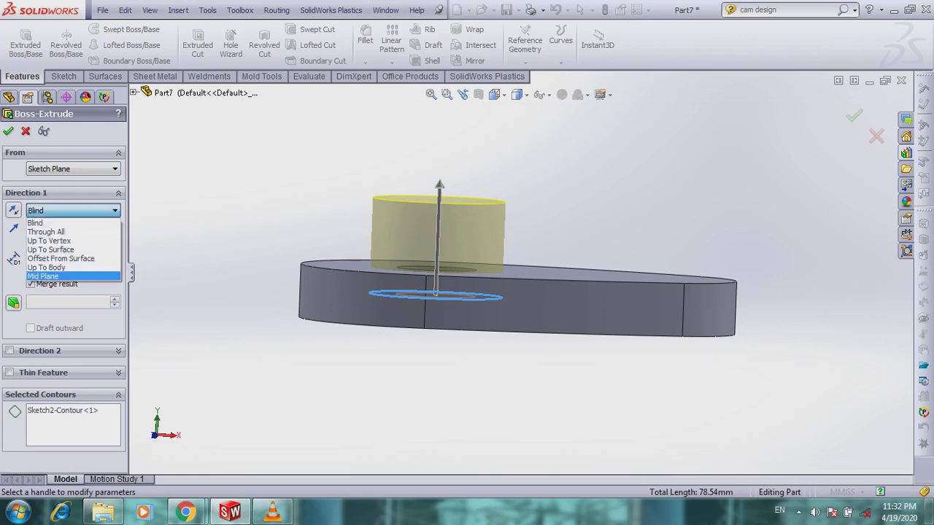
{"action": "left_click", "coordinate": [58, 276]}
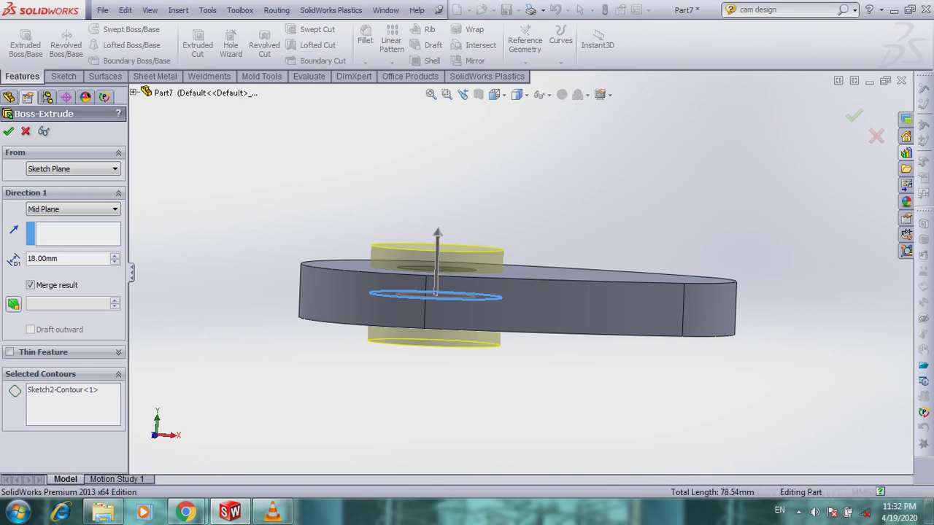
{"action": "key", "text": "Return"}
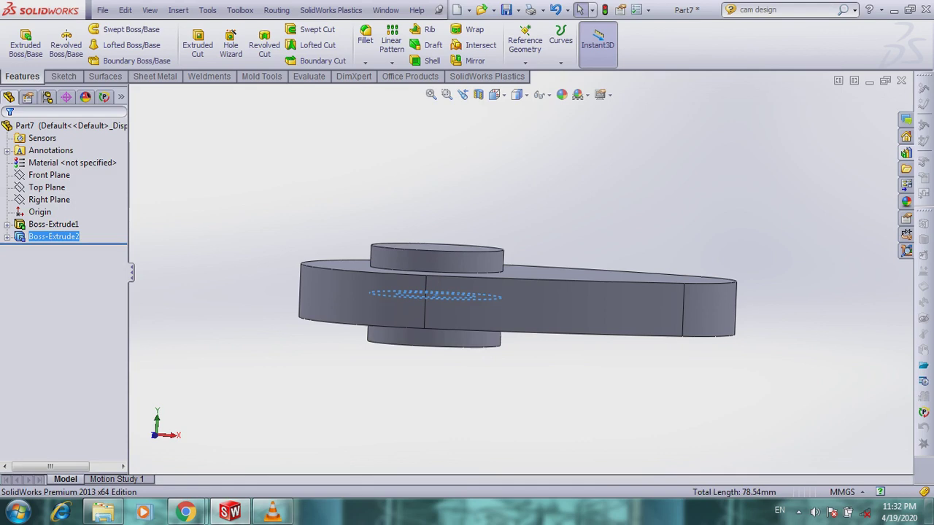
Open the hub extrusion's sketch, examine its inner circle and exit the sketch
{"action": "scroll", "coordinate": [521, 272], "scroll_direction": "up", "scroll_amount": 2}
{"action": "middle_click_drag", "start_coordinate": [522, 275], "coordinate": [536, 306]}
{"action": "middle_click", "coordinate": [654, 309]}
{"action": "middle_click", "coordinate": [654, 309]}
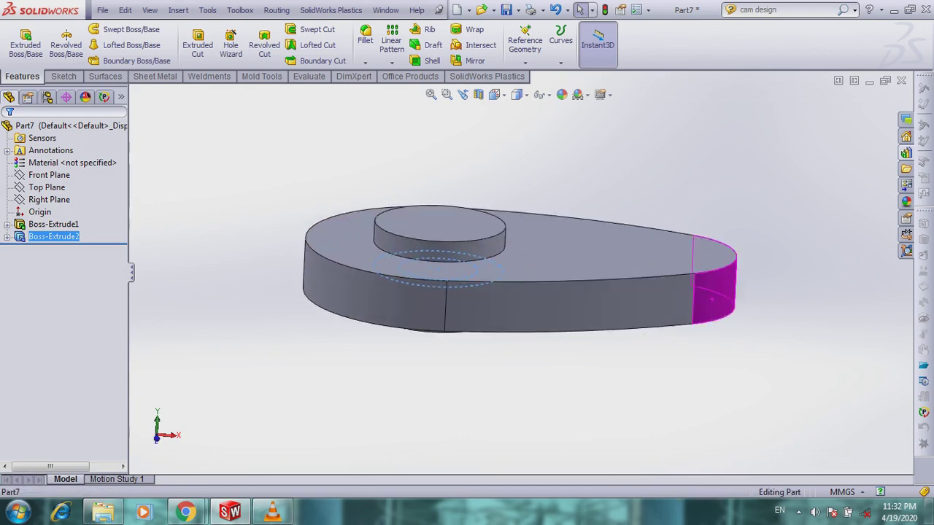
{"action": "right_click", "coordinate": [64, 237]}
{"action": "left_click", "coordinate": [88, 202]}
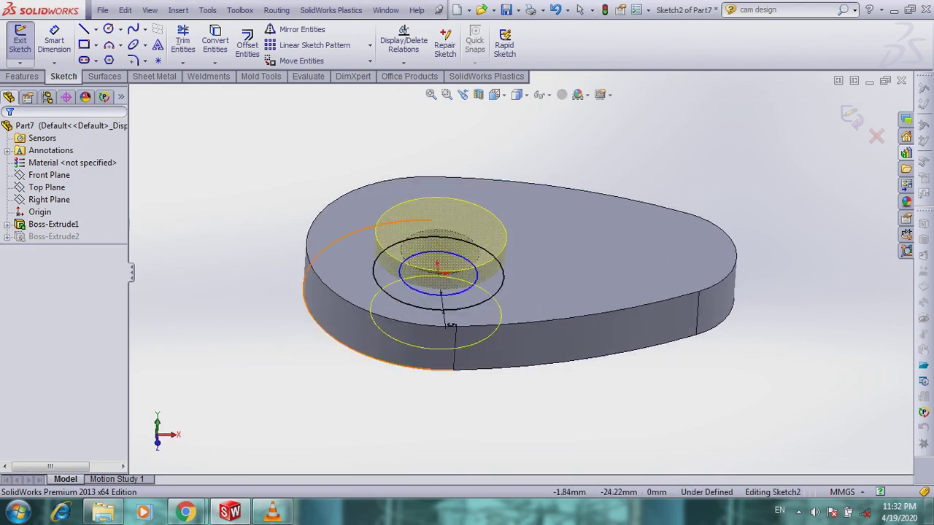
{"action": "left_click", "coordinate": [441, 295]}
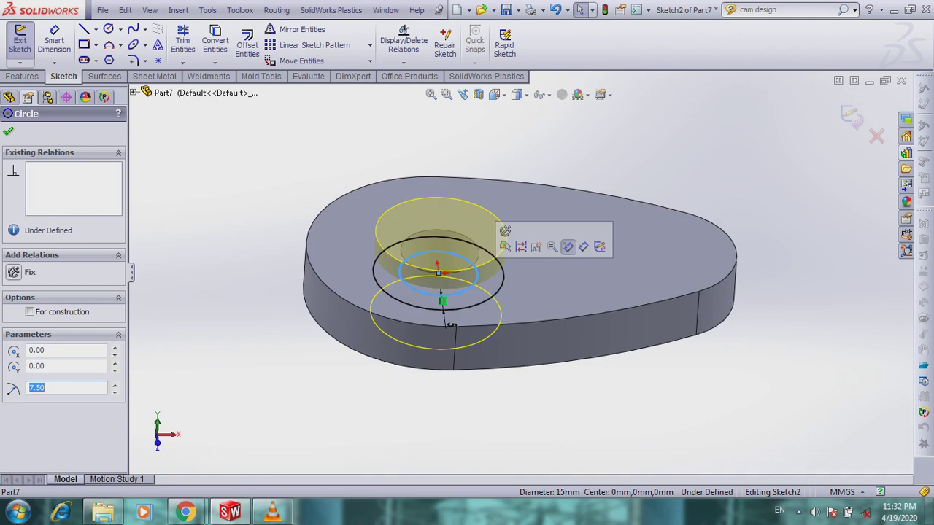
{"action": "key", "text": "Escape"}
{"action": "left_click", "coordinate": [53, 237]}
{"action": "right_click", "coordinate": [58, 237]}
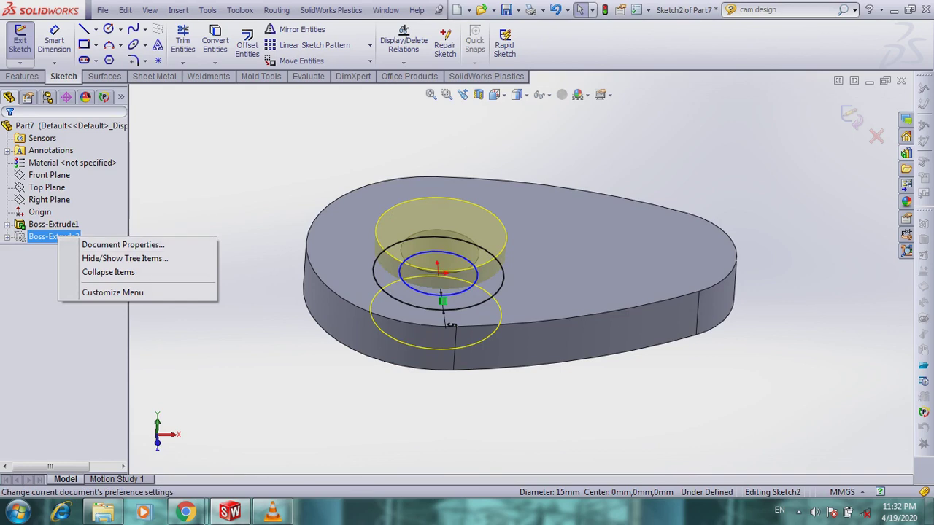
{"action": "left_click", "coordinate": [851, 117]}
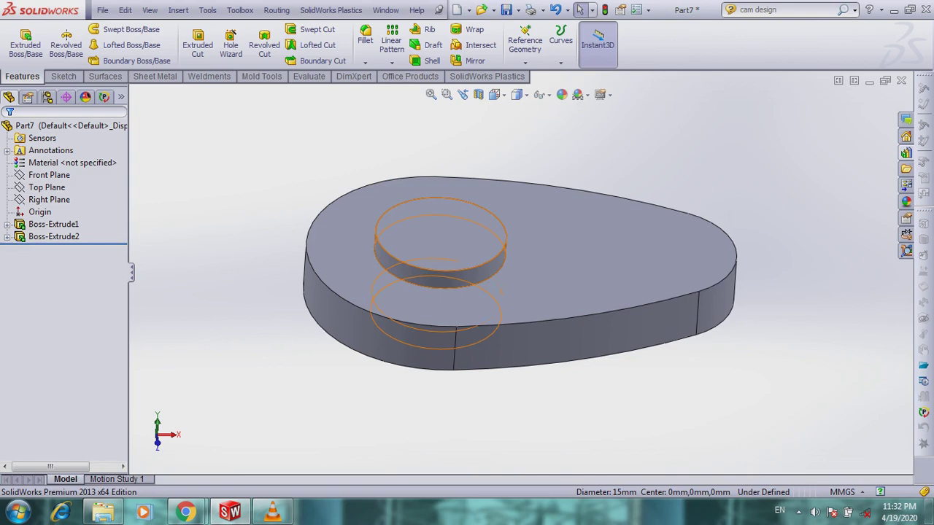
Reopen the hub sketch to check the inner circle's properties against the extrusion preview, and close it
{"action": "left_click", "coordinate": [46, 236]}
{"action": "right_click", "coordinate": [45, 237]}
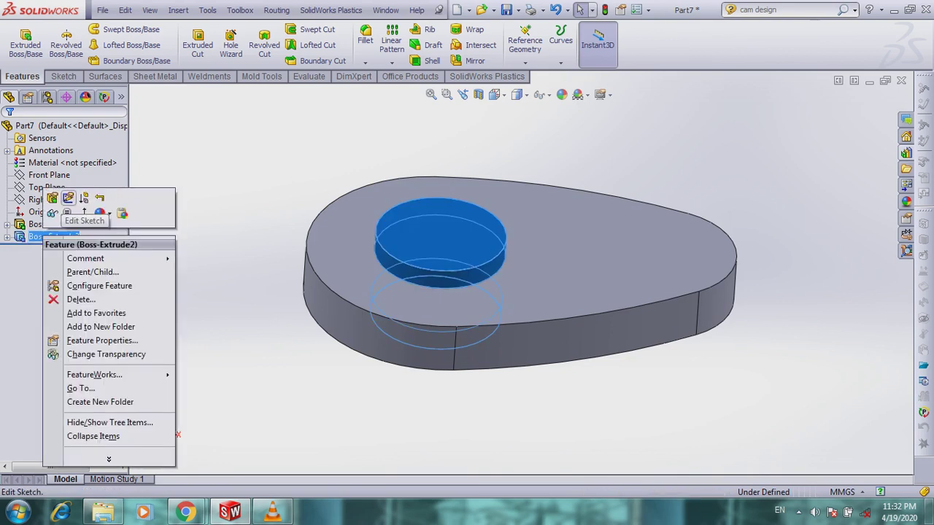
{"action": "left_click", "coordinate": [67, 197]}
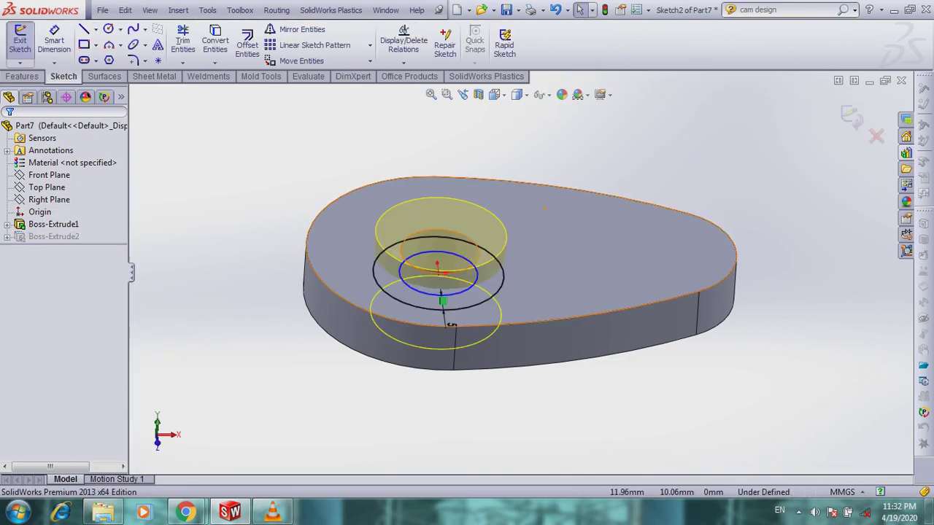
{"action": "left_click", "coordinate": [468, 287]}
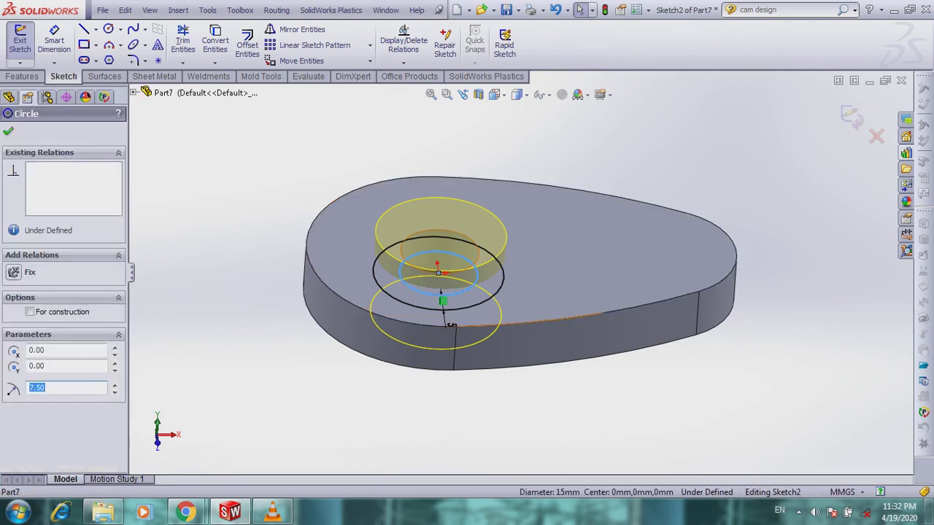
{"action": "left_click", "coordinate": [9, 132]}
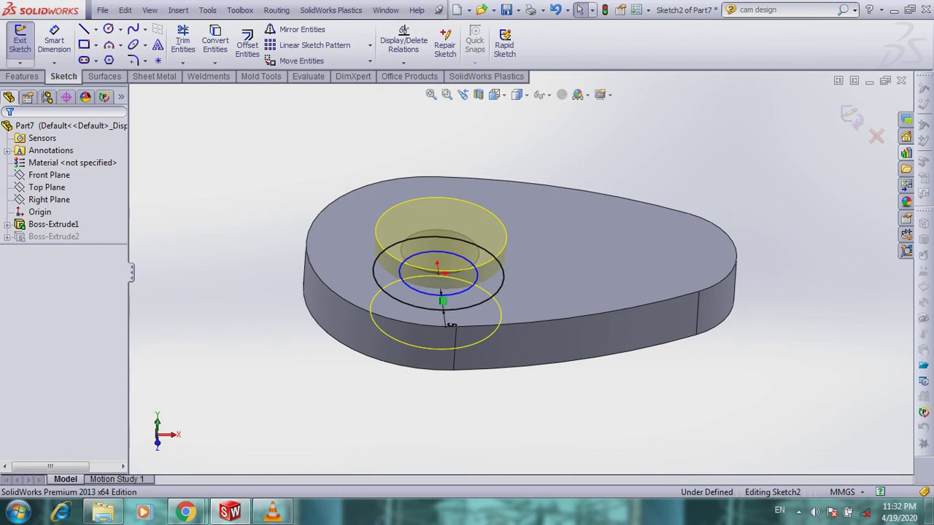
{"action": "middle_click_drag", "start_coordinate": [271, 150], "coordinate": [242, 191]}
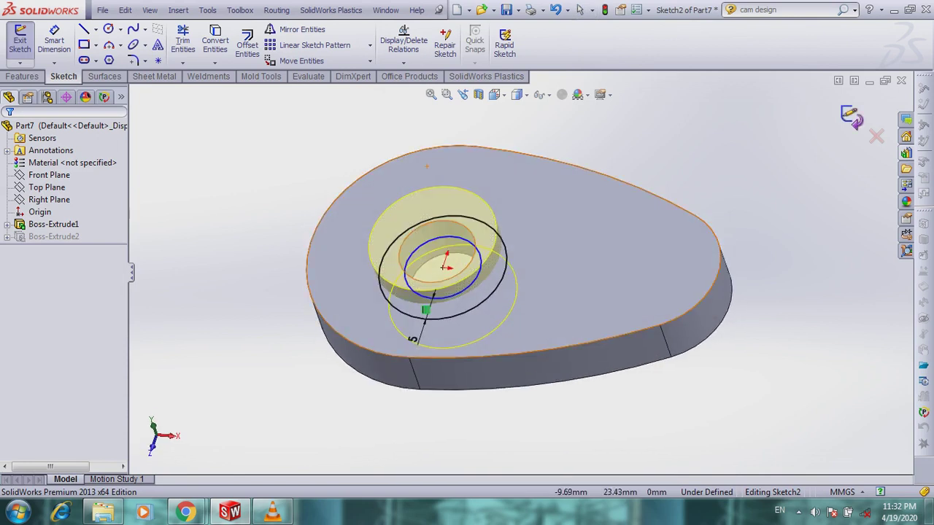
{"action": "left_click", "coordinate": [849, 116]}
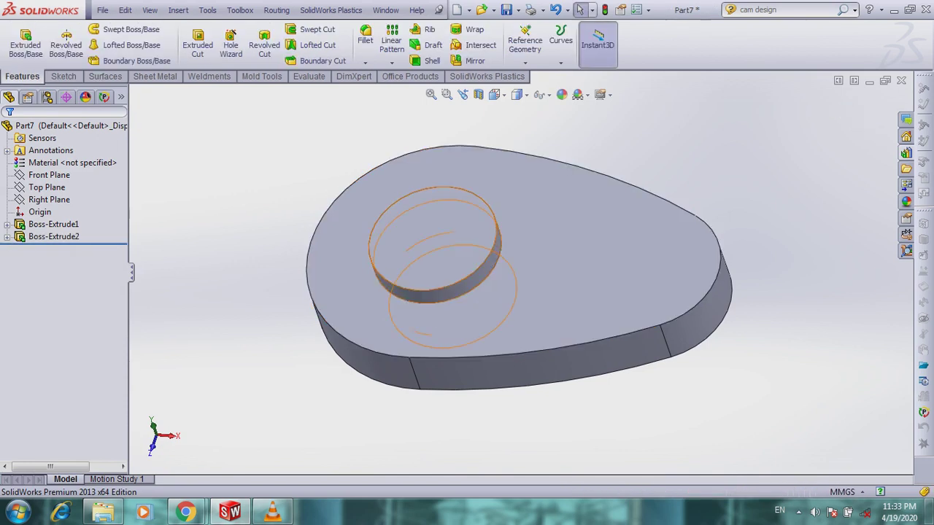
Open the hub extrusion's sketch, inspect the inner circle's properties from a lower viewing angle and exit the sketch
{"action": "right_click", "coordinate": [51, 237]}
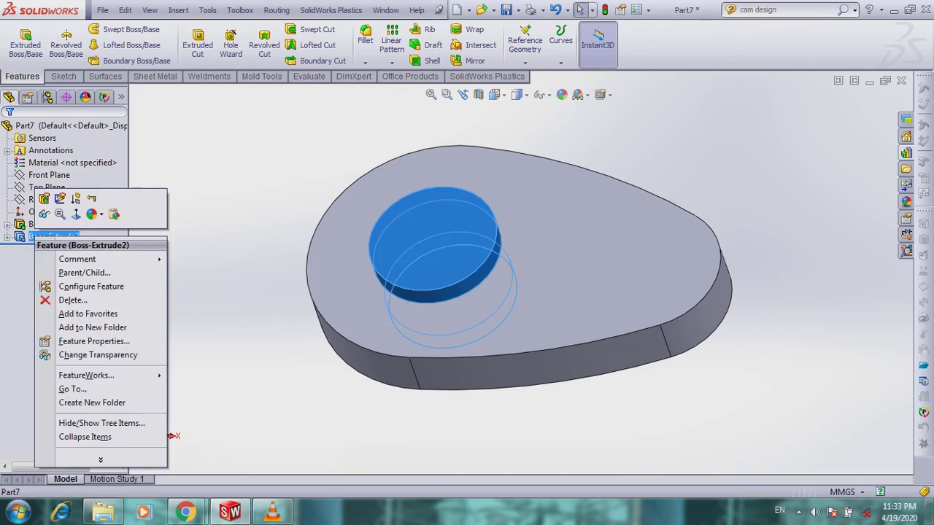
{"action": "left_click", "coordinate": [60, 198]}
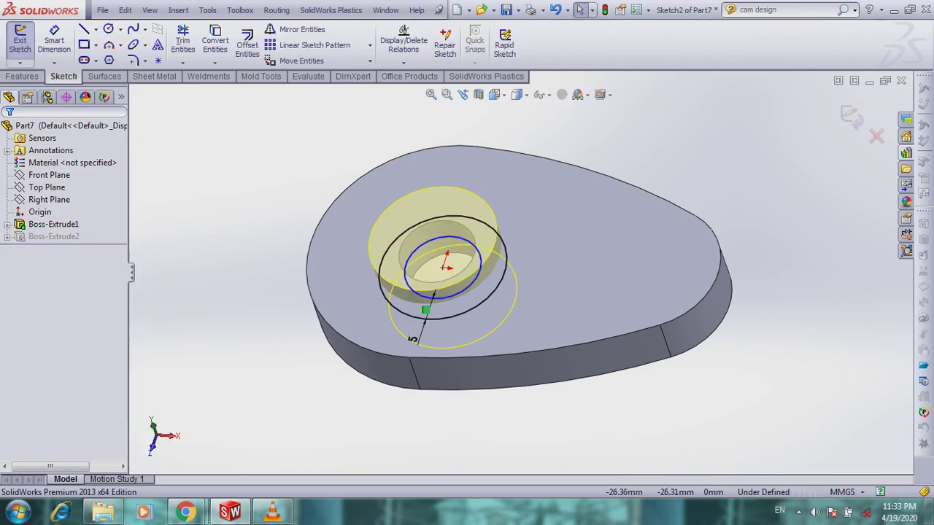
{"action": "mouse_move", "coordinate": [237, 352]}
{"action": "middle_mouse_down"}
{"action": "mouse_move", "coordinate": [259, 381]}
{"action": "mouse_move", "coordinate": [259, 288]}
{"action": "middle_mouse_up"}
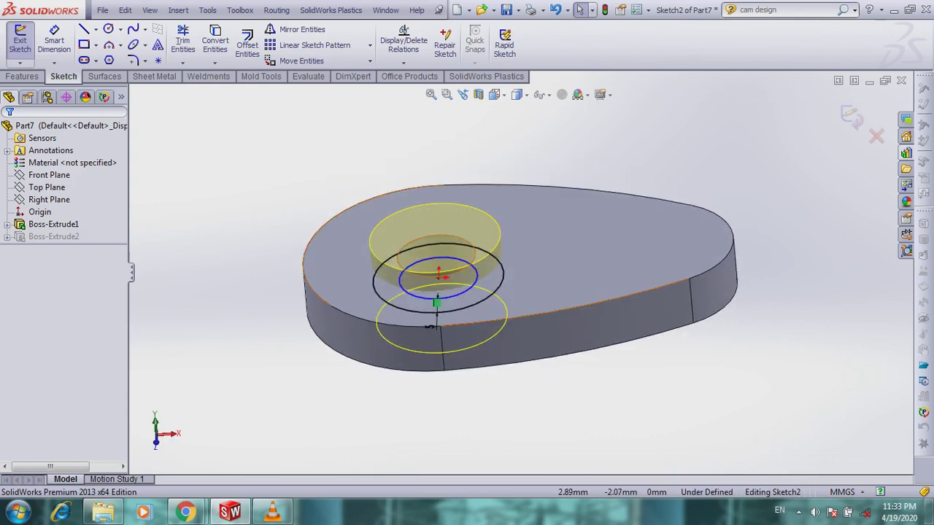
{"action": "left_click", "coordinate": [438, 296]}
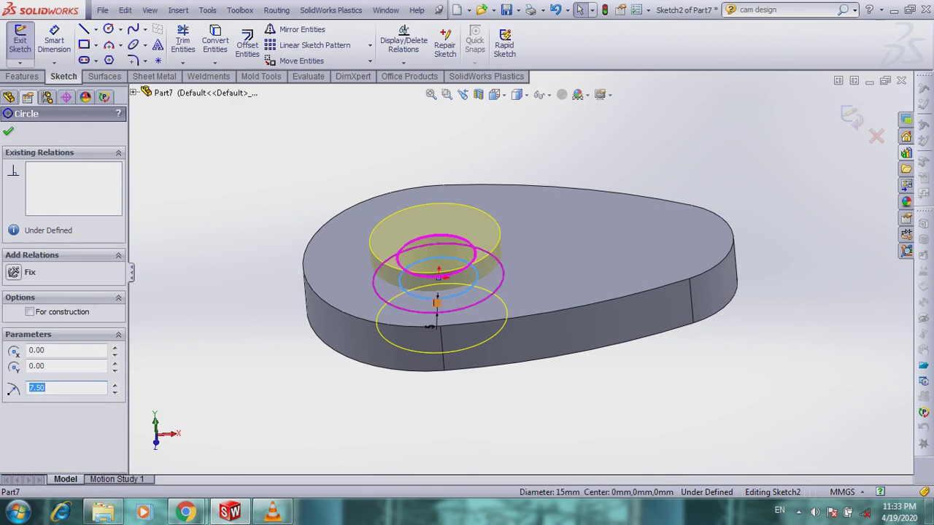
{"action": "key", "text": "Escape"}
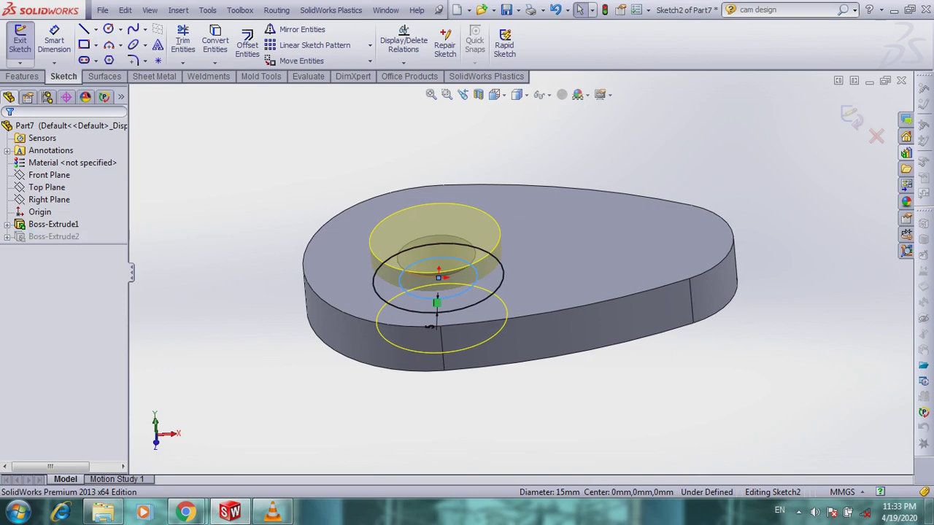
{"action": "left_click", "coordinate": [796, 157]}
{"action": "left_click", "coordinate": [852, 117]}
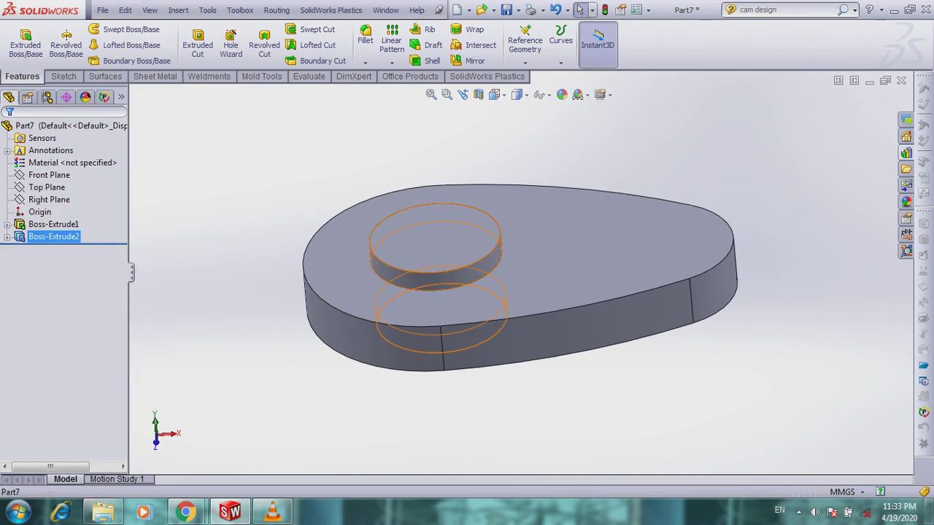
Edit the hub extrusion's sketch again to compare its inner circle with the cam's hole, and close the sketch
{"action": "right_click", "coordinate": [44, 236]}
{"action": "left_click", "coordinate": [61, 195]}
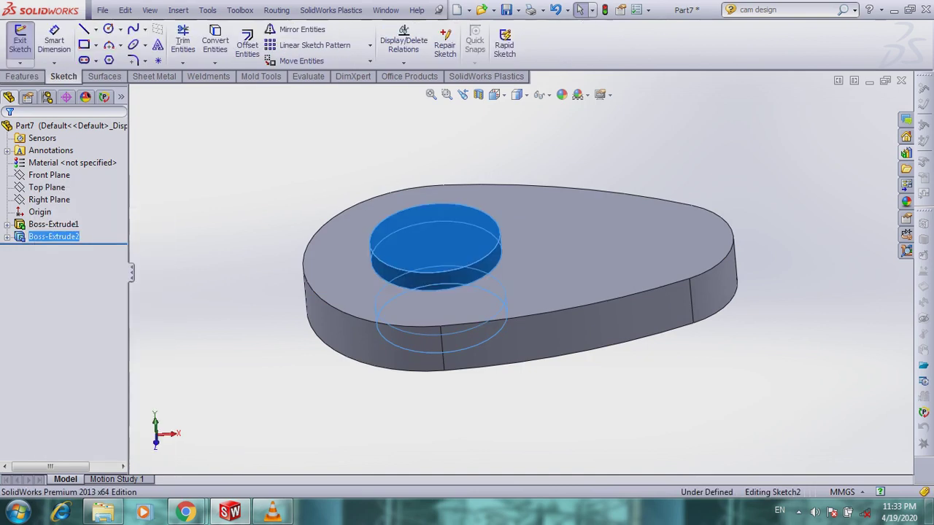
{"action": "middle_click_drag", "start_coordinate": [540, 242], "coordinate": [511, 267]}
{"action": "left_click", "coordinate": [478, 271]}
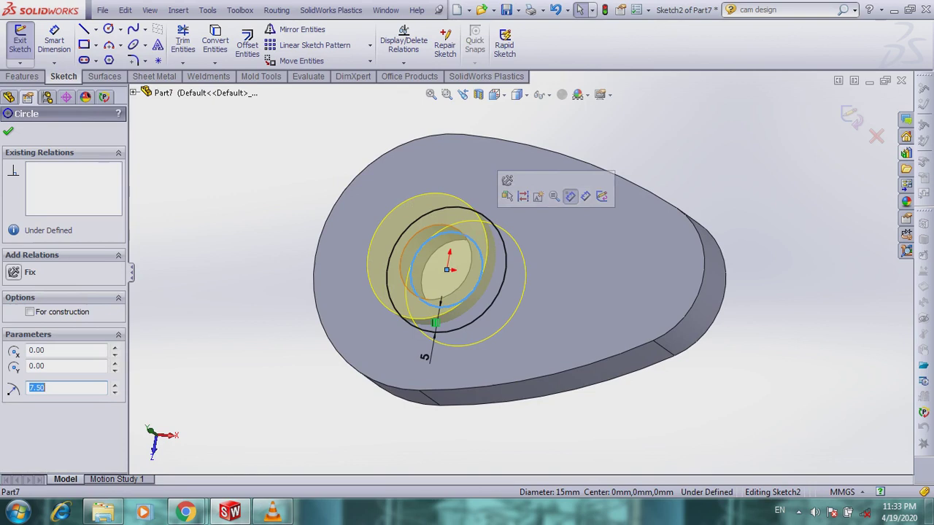
{"action": "key", "text": "Escape"}
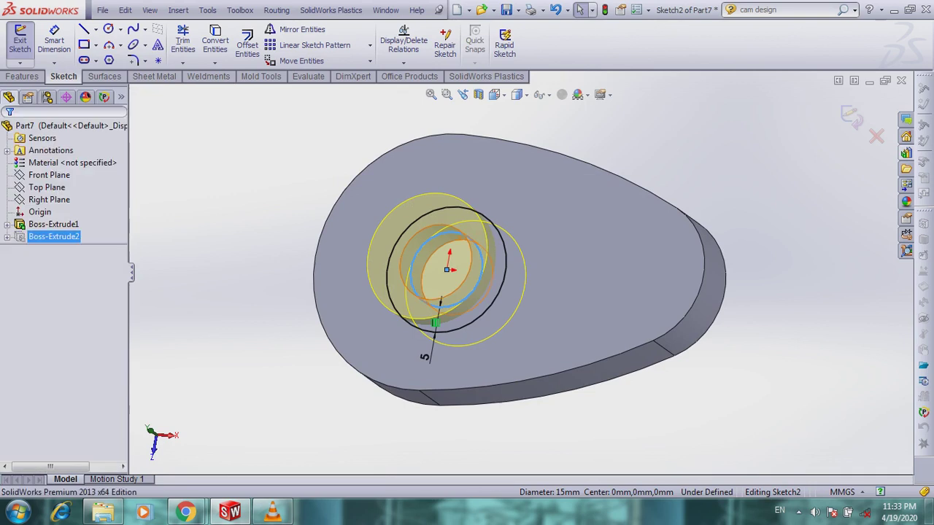
{"action": "right_click", "coordinate": [56, 238]}
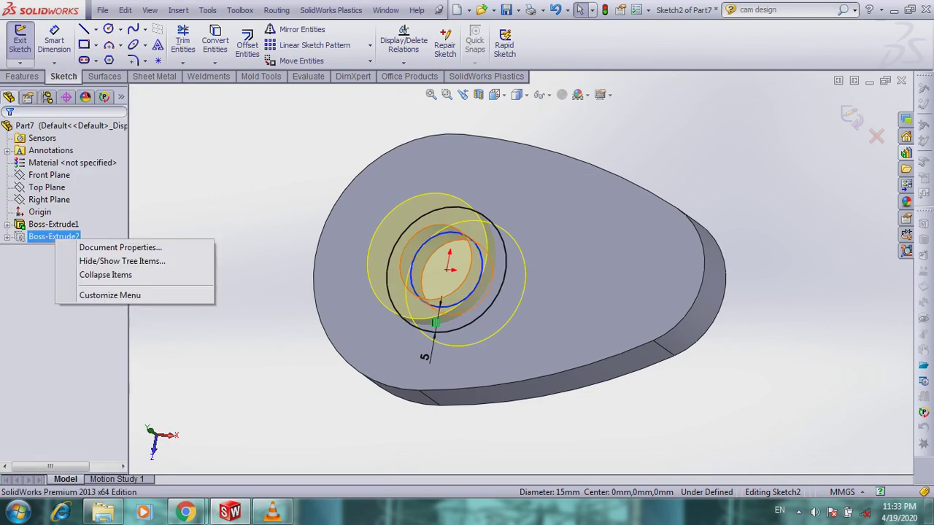
{"action": "left_click", "coordinate": [851, 118]}
{"action": "left_click", "coordinate": [851, 117]}
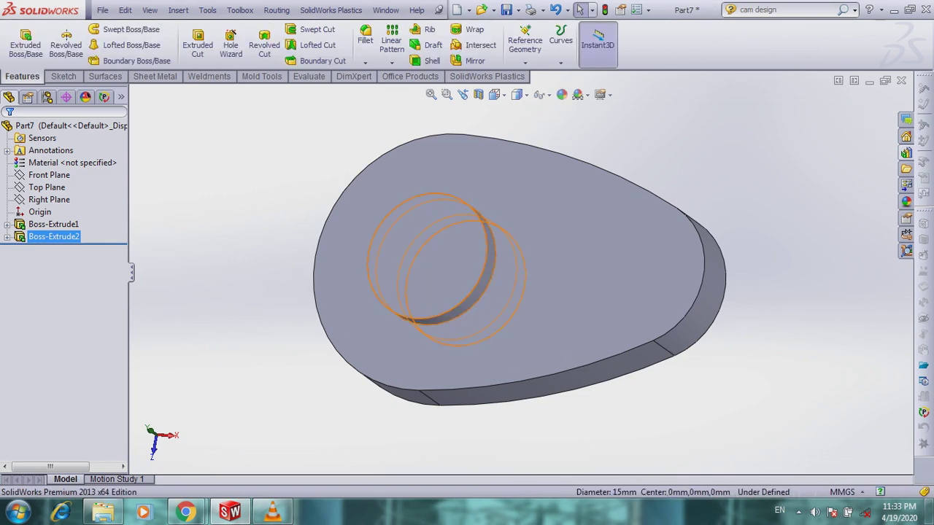
Delete the solid hub extrusion from the cam while keeping its two-circle sketch
{"action": "right_click", "coordinate": [53, 236]}
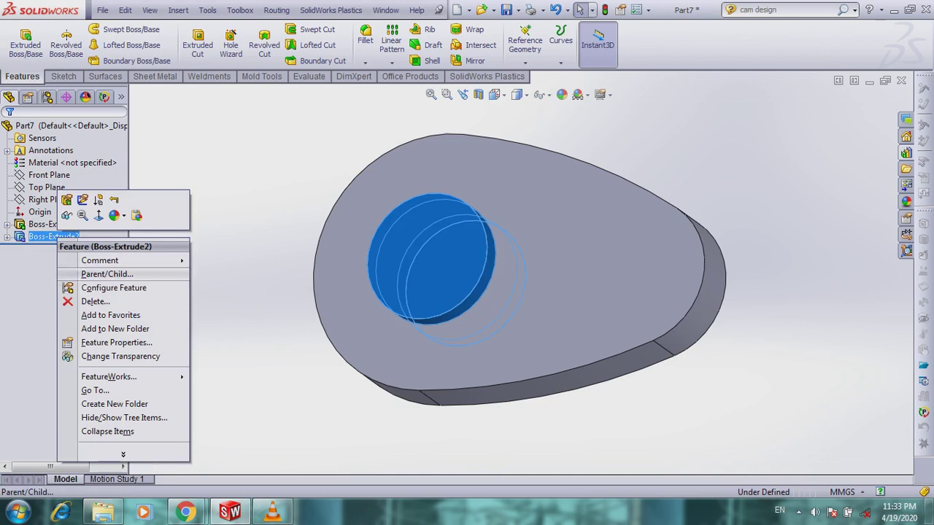
{"action": "left_click", "coordinate": [109, 301]}
{"action": "key", "text": "Return"}
{"action": "middle_click_drag", "start_coordinate": [467, 306], "coordinate": [471, 277]}
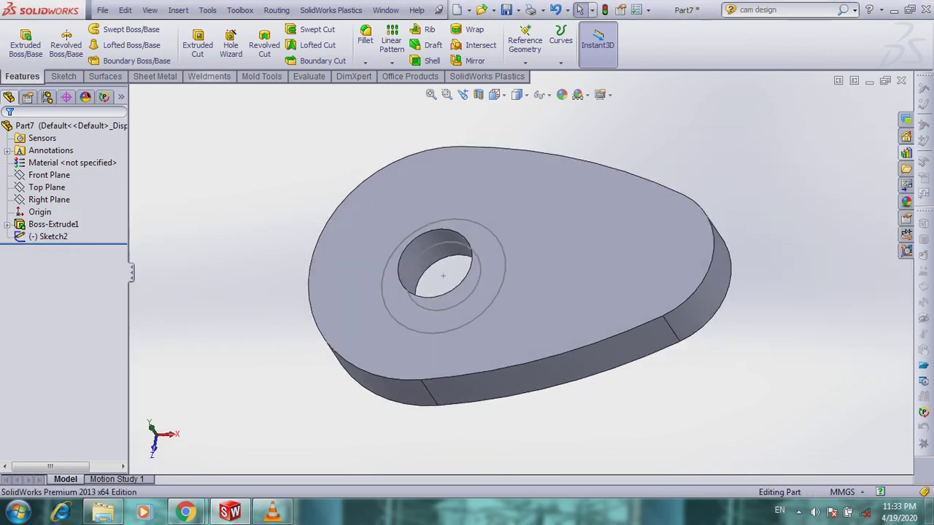
Extrude the ring between the sketch's two circles 18 mm with the Mid Plane end condition, merging it with the cam
{"action": "left_click", "coordinate": [26, 44]}
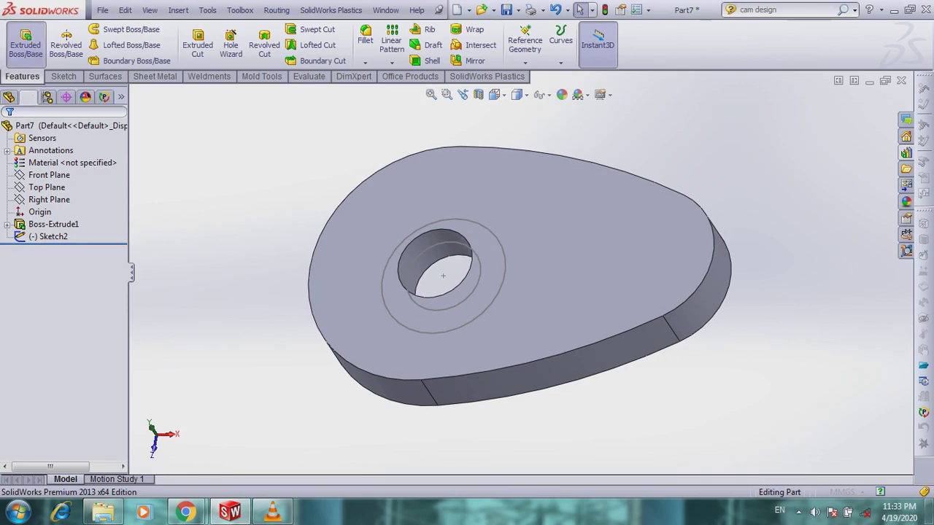
{"action": "left_click", "coordinate": [443, 275]}
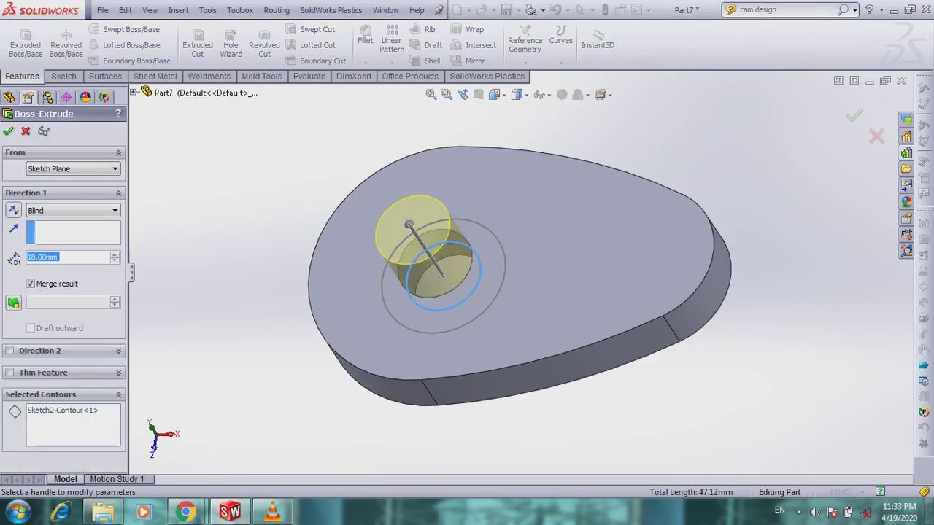
{"action": "left_click", "coordinate": [73, 428]}
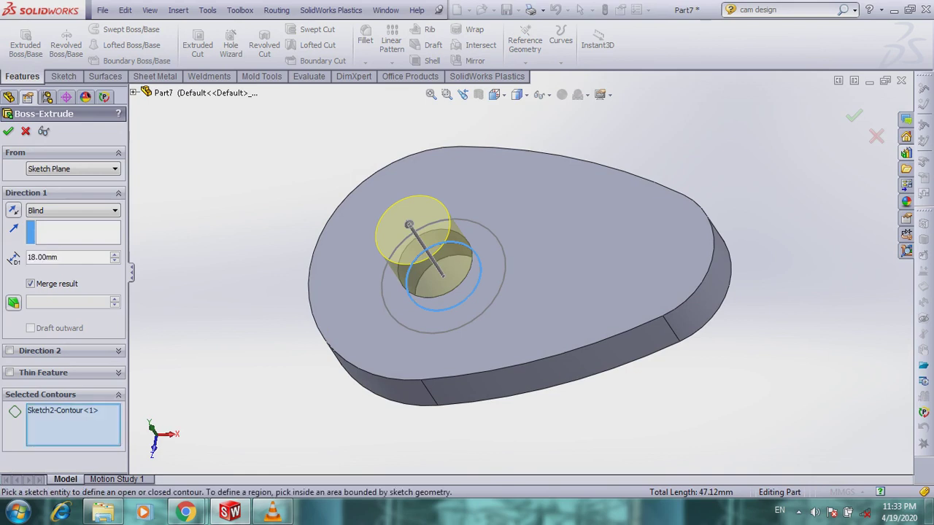
{"action": "left_click", "coordinate": [490, 304]}
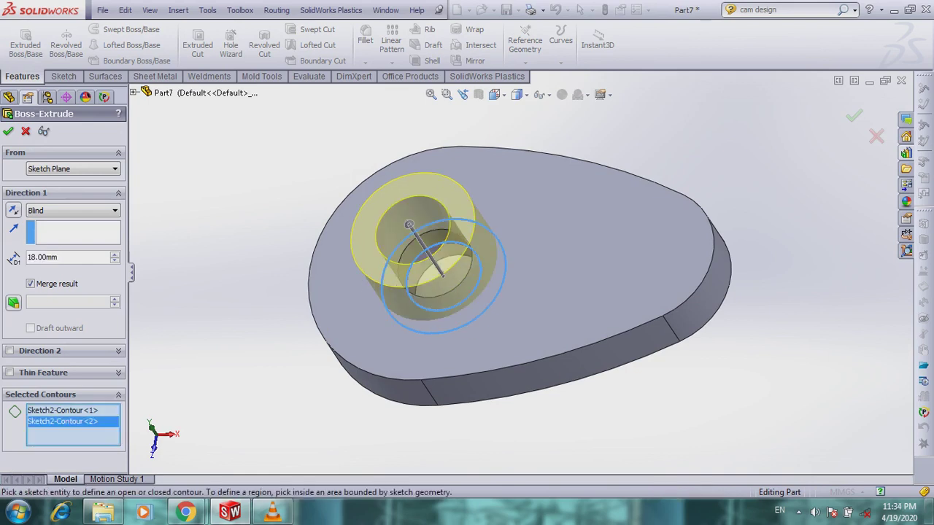
{"action": "left_click", "coordinate": [73, 210]}
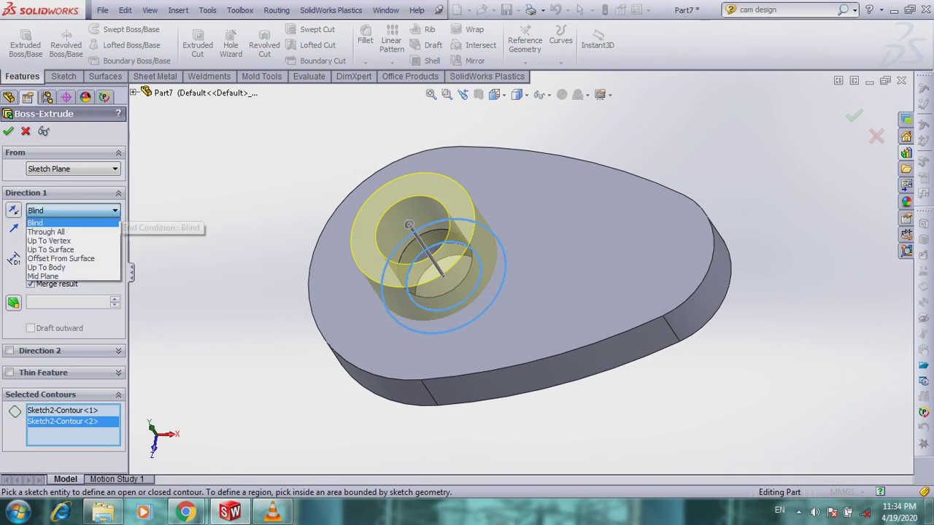
{"action": "left_click", "coordinate": [51, 281]}
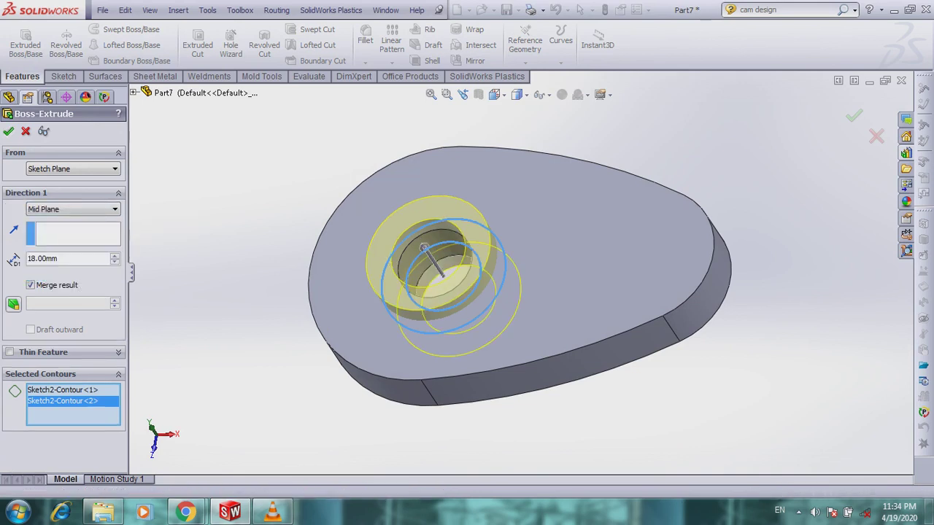
{"action": "left_click", "coordinate": [9, 131]}
{"action": "middle_click_drag", "start_coordinate": [474, 313], "coordinate": [471, 255]}
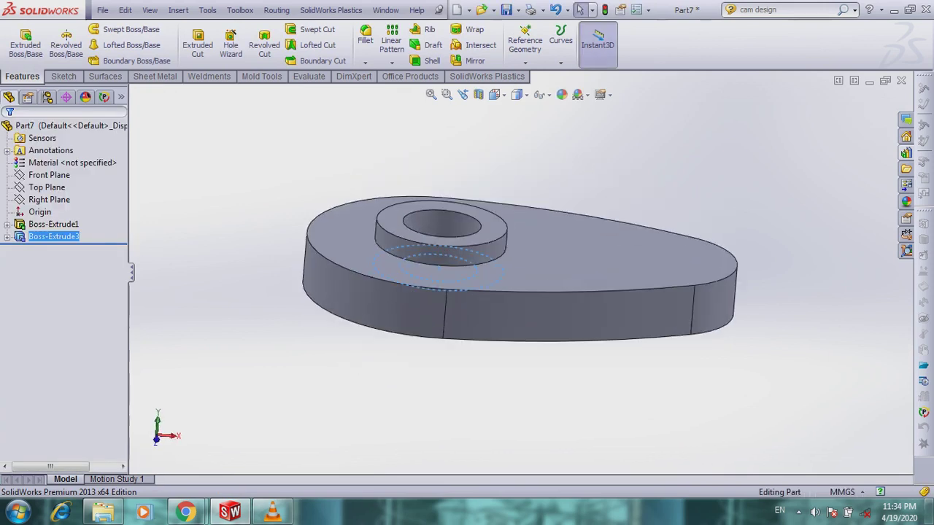
Save the cam part in the Cam-Model folder as Cam-001.SLDPRT, without replacing the existing Cam-01 file
{"action": "left_click", "coordinate": [102, 10]}
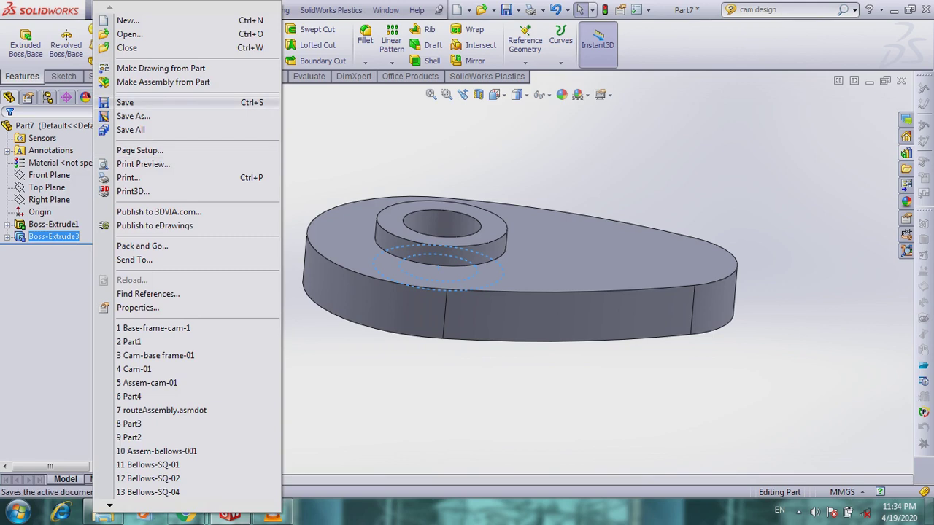
{"action": "left_click", "coordinate": [129, 102]}
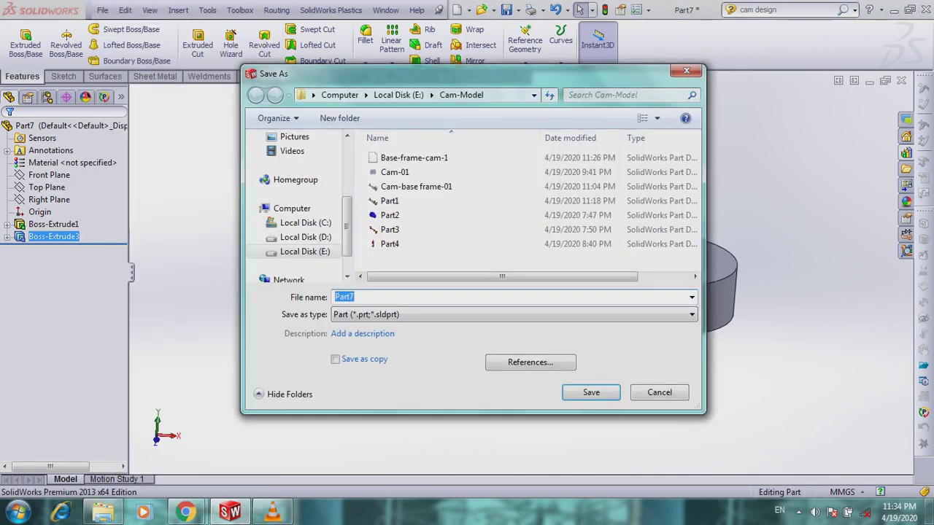
{"action": "type", "text": "C"}
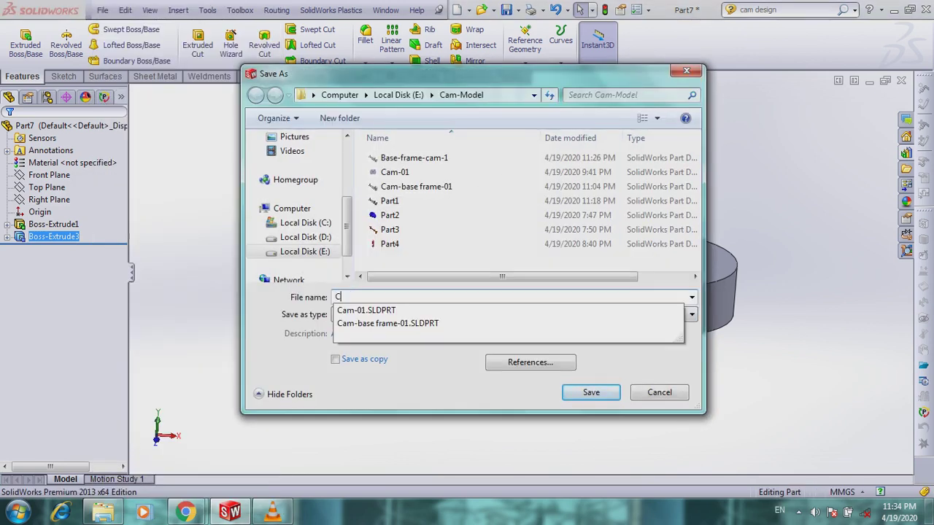
{"action": "type", "text": "am-"}
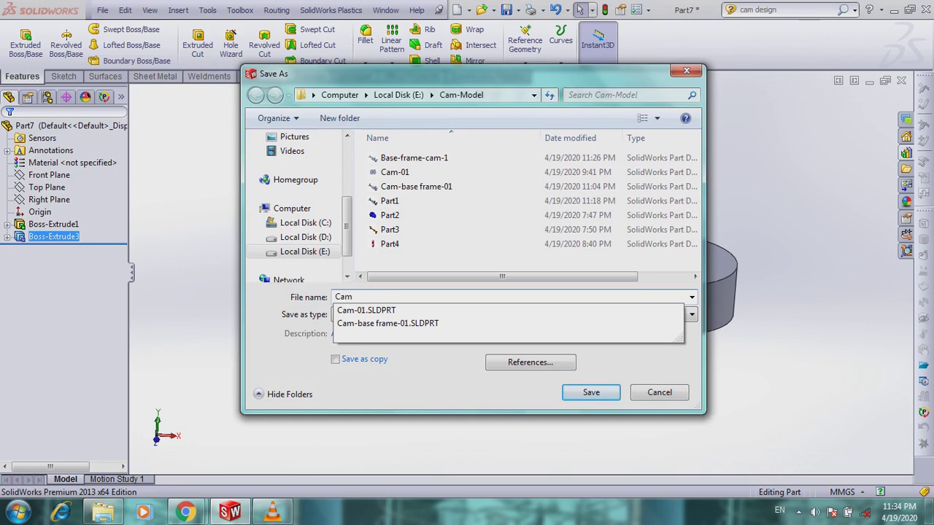
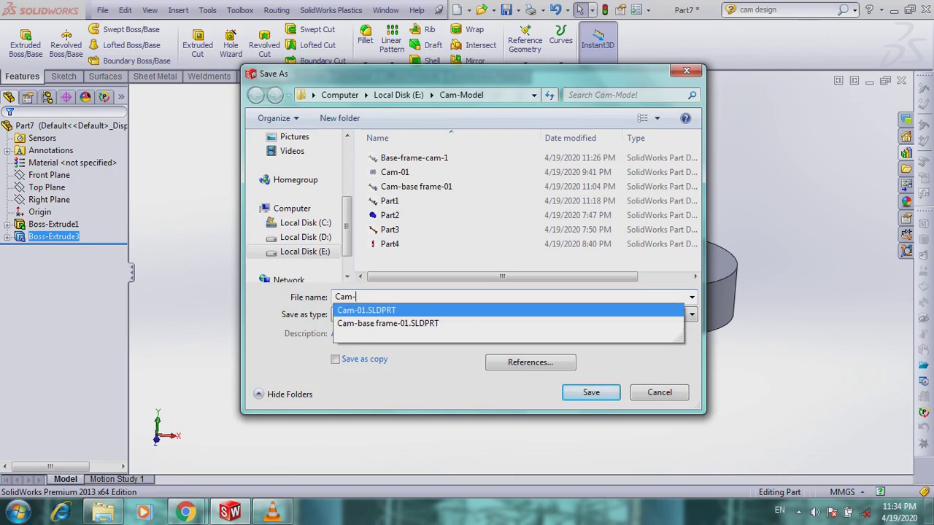
{"action": "key", "text": "Return"}
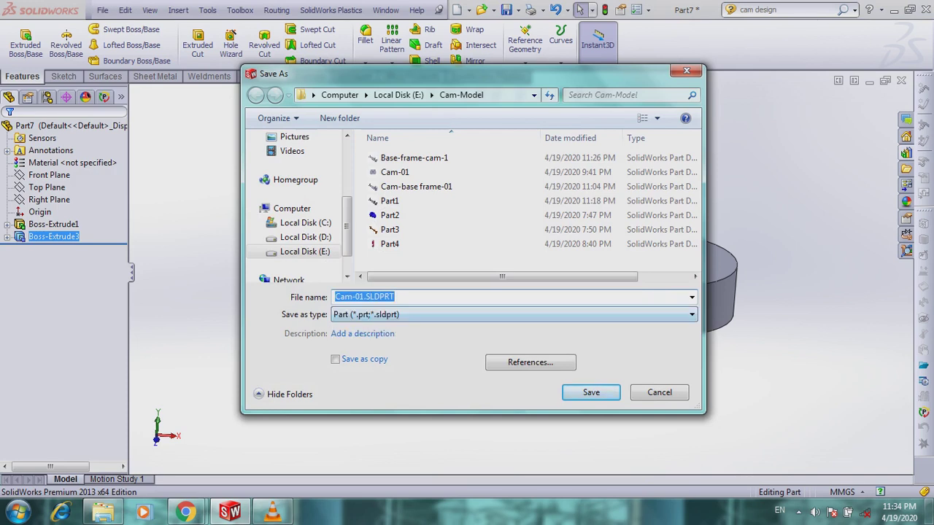
{"action": "key", "text": "Return"}
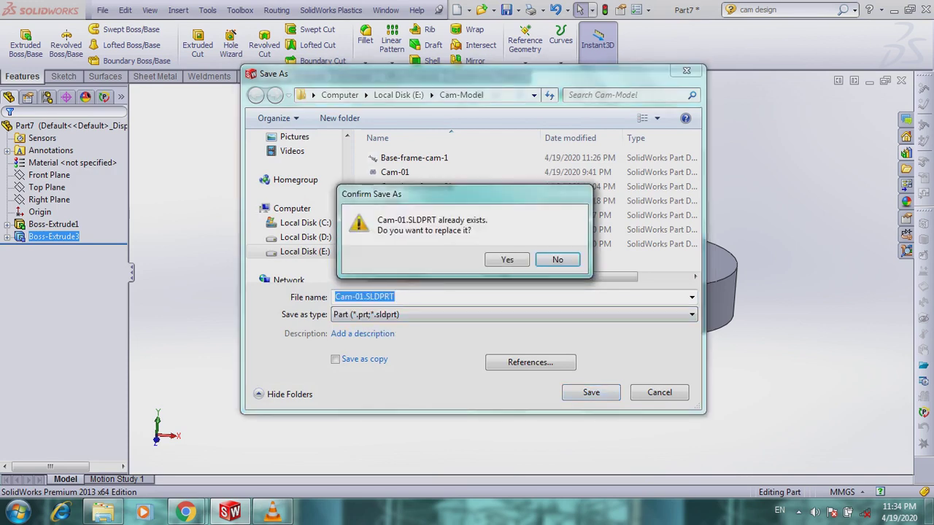
{"action": "key", "text": "Return"}
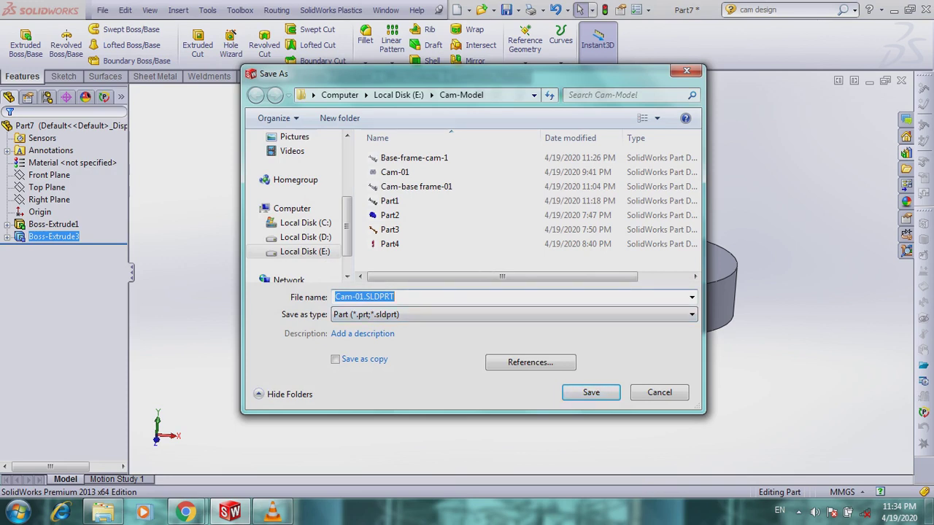
{"action": "left_click", "coordinate": [364, 297]}
{"action": "key", "text": "Left"}
{"action": "type", "text": "0"}
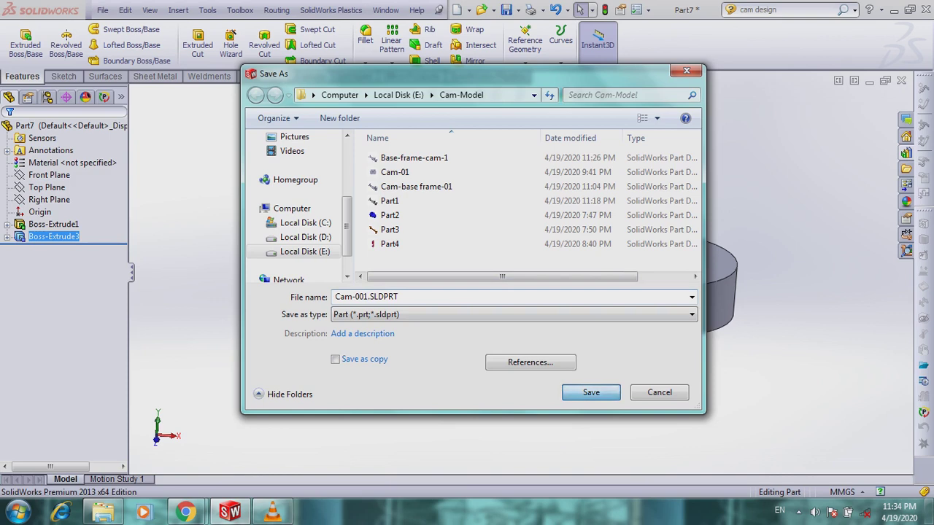
{"action": "key", "text": "Return"}
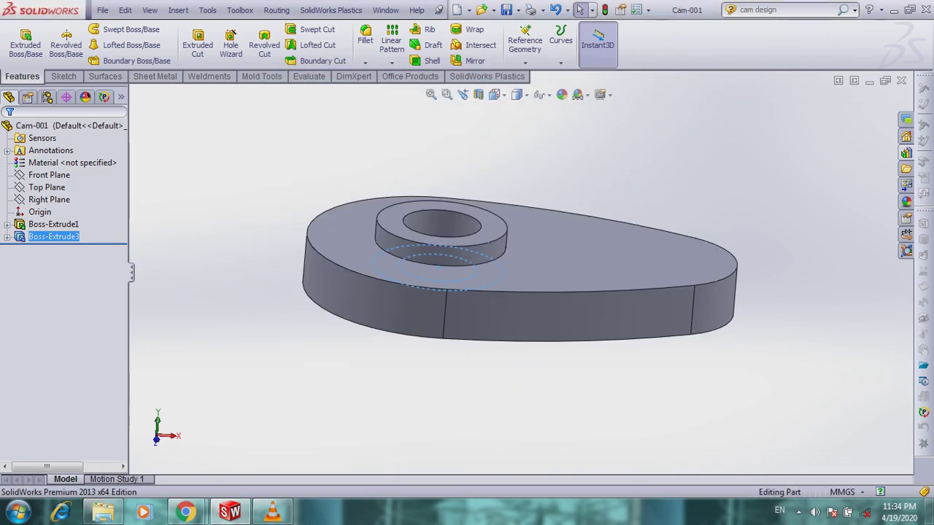
Close the saved cam part and create a new part document
{"action": "left_click", "coordinate": [103, 10]}
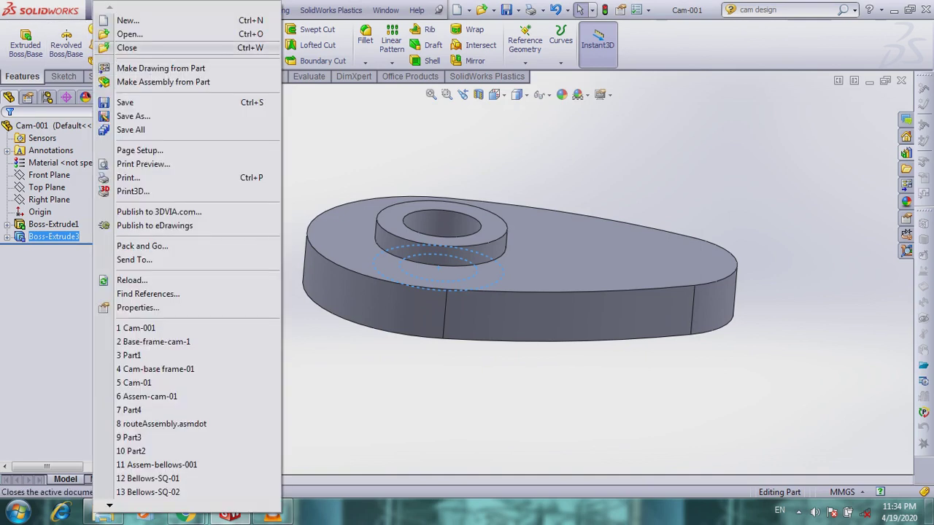
{"action": "left_click", "coordinate": [126, 47]}
{"action": "left_click", "coordinate": [102, 9]}
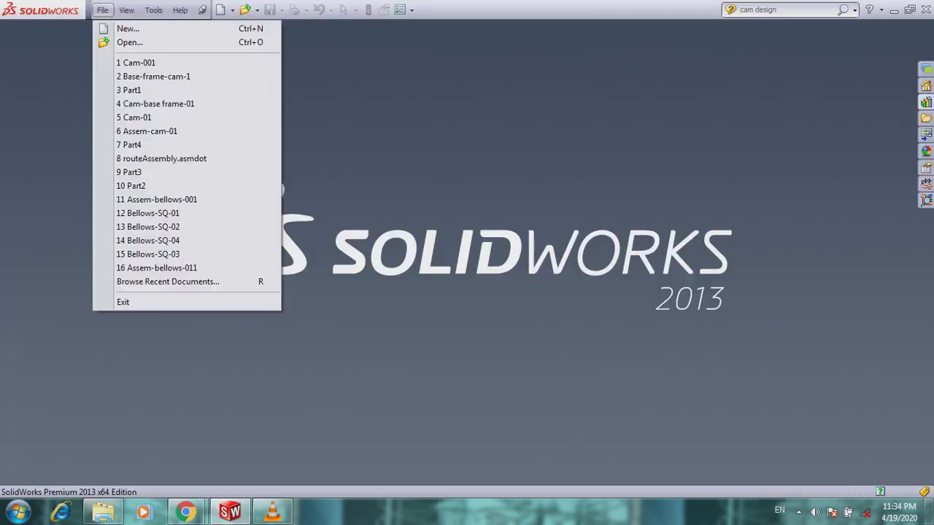
{"action": "left_click", "coordinate": [126, 27]}
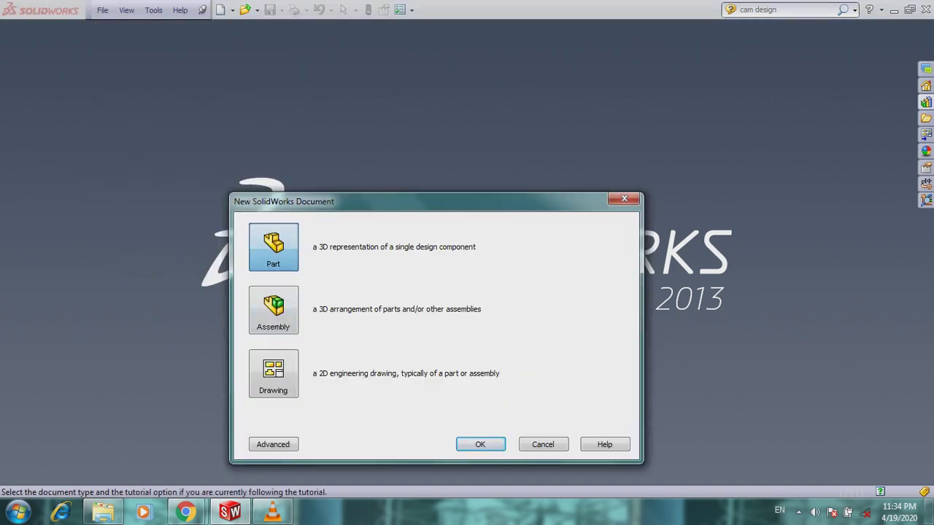
{"action": "key", "text": "Return"}
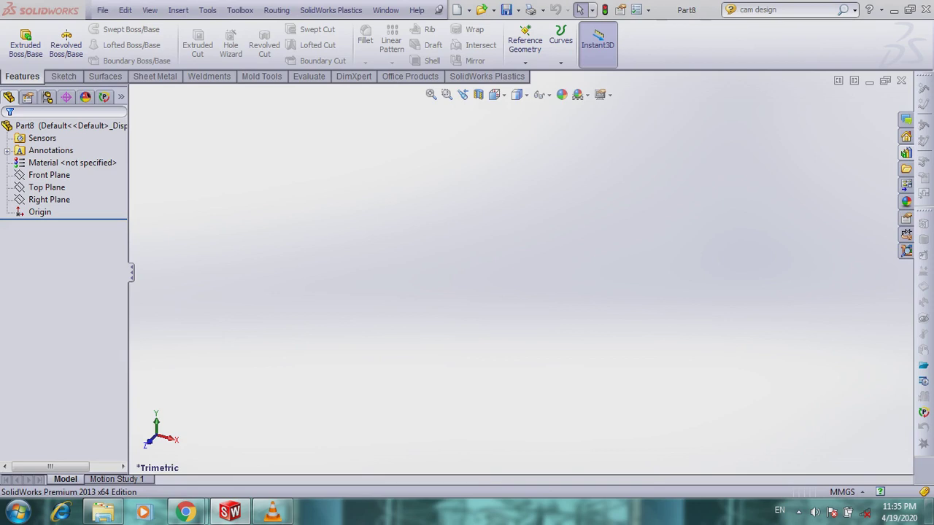
Start a Revolve sketch on the Front Plane with a horizontal base line through the origin and a tall vertical line up from its +X end
{"action": "left_click", "coordinate": [65, 45]}
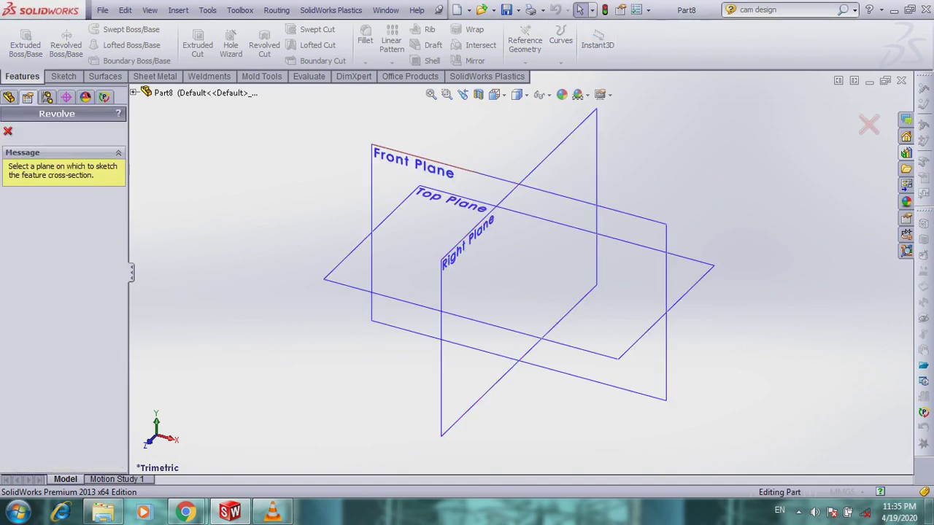
{"action": "left_click", "coordinate": [395, 174]}
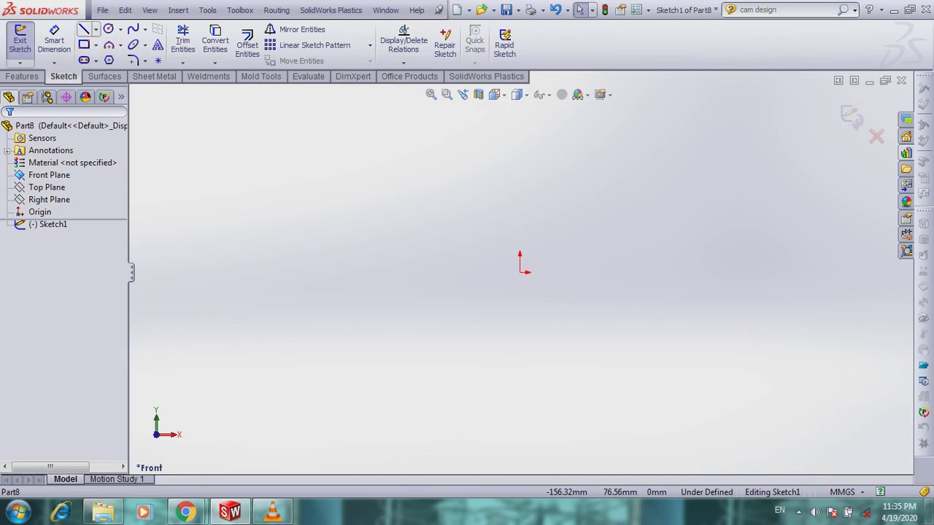
{"action": "left_click", "coordinate": [96, 29]}
{"action": "left_click", "coordinate": [108, 44]}
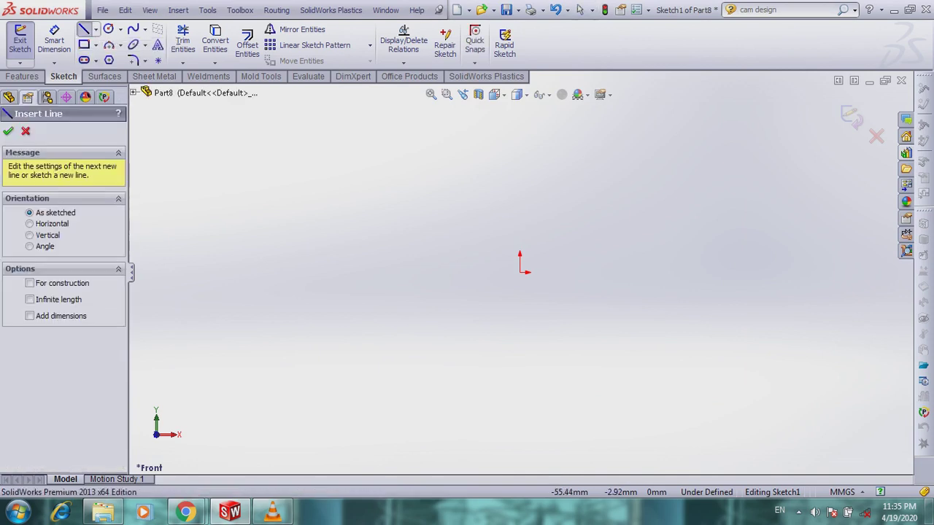
{"action": "left_click", "coordinate": [382, 272]}
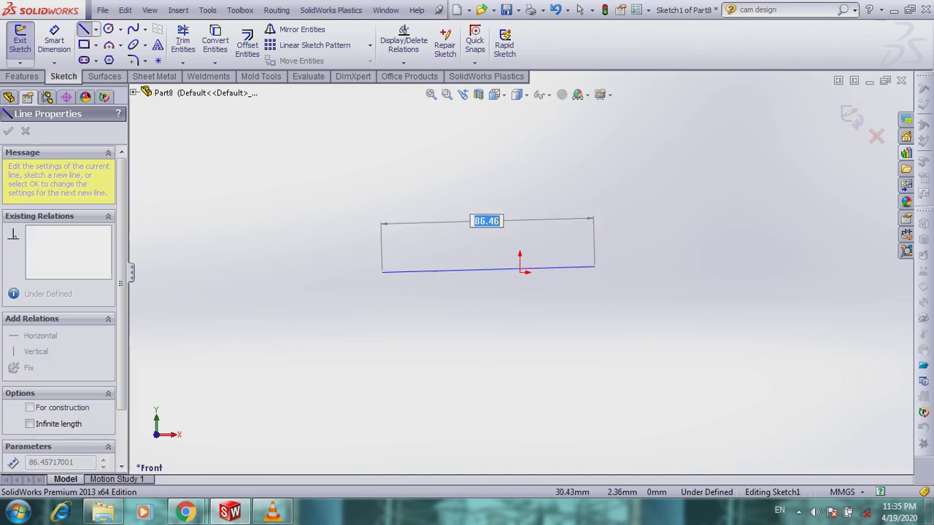
{"action": "left_click", "coordinate": [747, 272]}
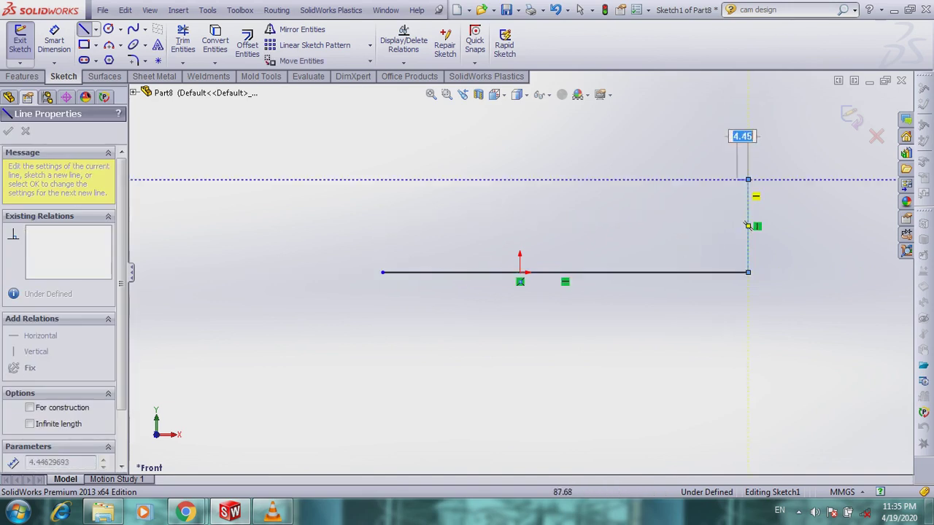
{"action": "left_click", "coordinate": [747, 178]}
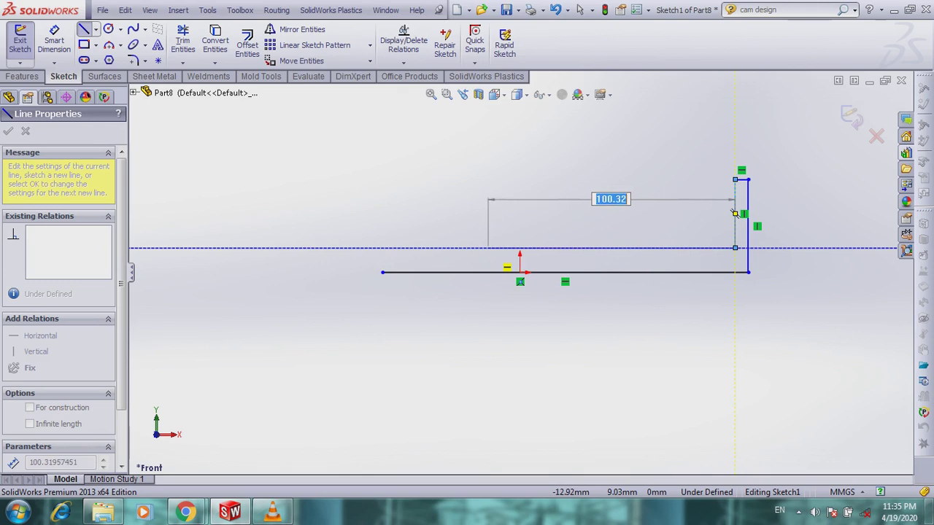
Complete the closed shaft profile with a narrow end flange, a long shaft line, a small raised collar and a short vertical end
{"action": "left_click", "coordinate": [735, 248]}
{"action": "left_click", "coordinate": [487, 226]}
{"action": "left_click", "coordinate": [452, 226]}
{"action": "left_click", "coordinate": [452, 226]}
{"action": "left_click", "coordinate": [452, 248]}
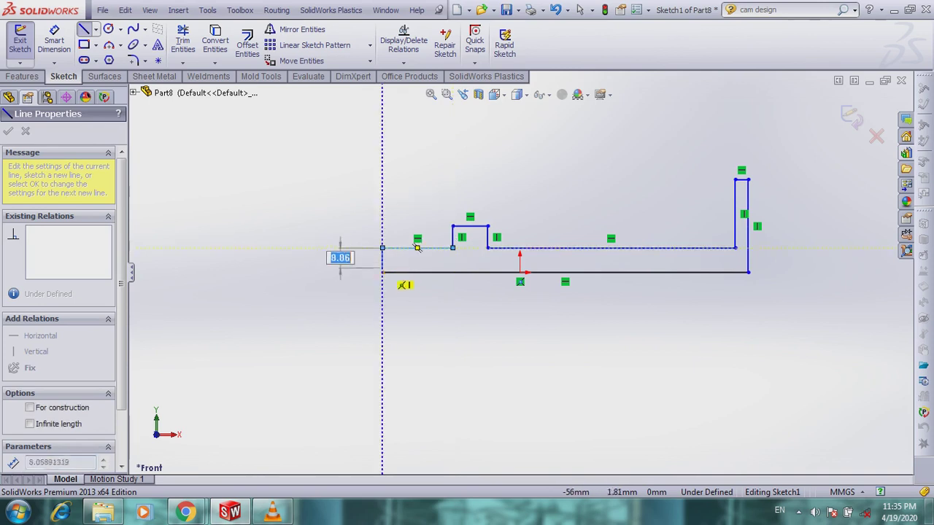
{"action": "left_click", "coordinate": [382, 248]}
{"action": "left_click", "coordinate": [381, 272]}
{"action": "left_click", "coordinate": [580, 9]}
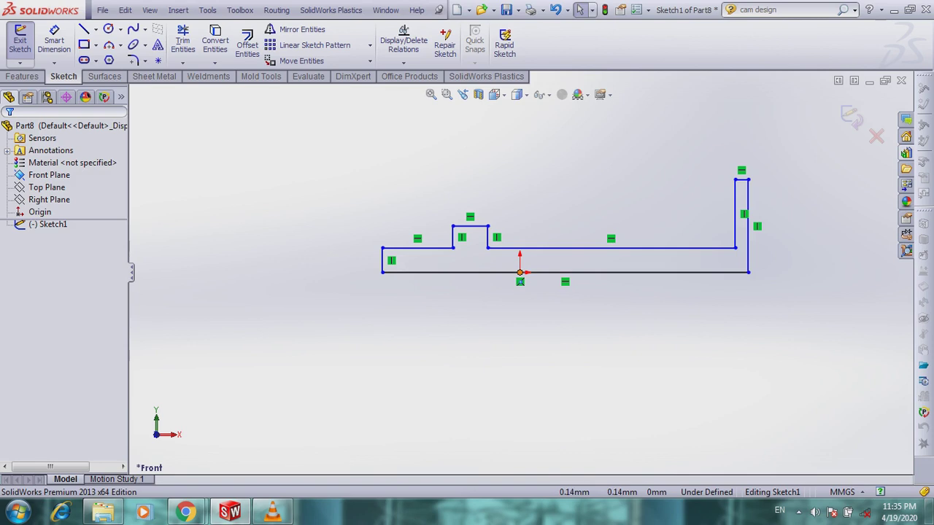
Center the base line on the origin with a Midpoint relation and move the flange's outer corner inward to restore a narrow flange
{"action": "left_click", "coordinate": [519, 272]}
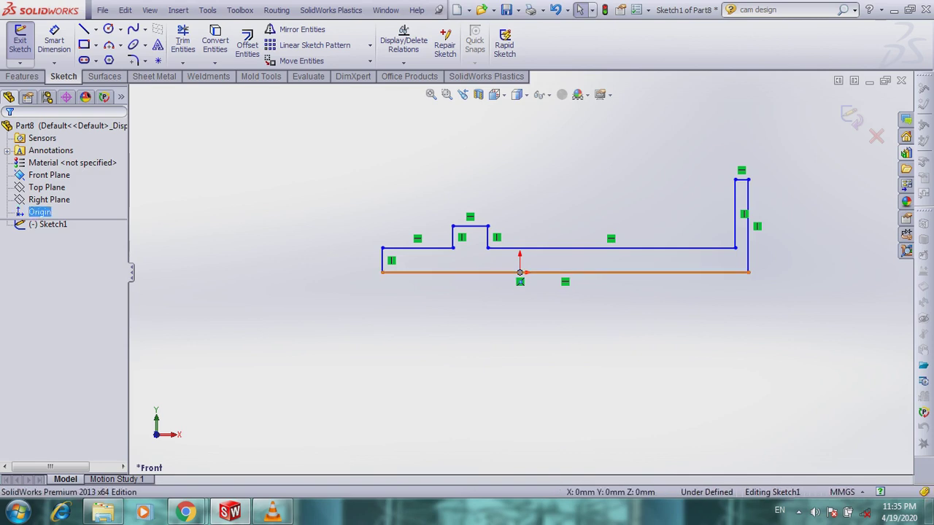
{"action": "left_click", "coordinate": [543, 272], "text": "ctrl"}
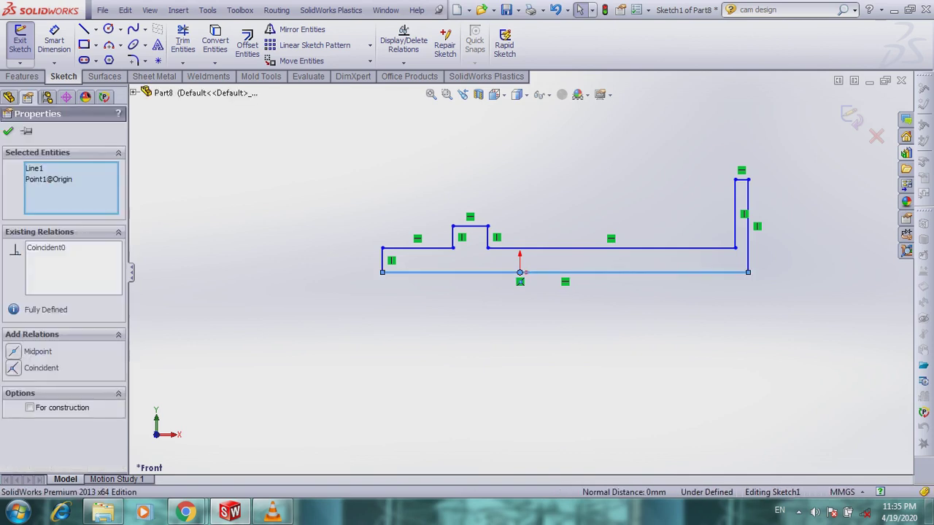
{"action": "left_click", "coordinate": [14, 352]}
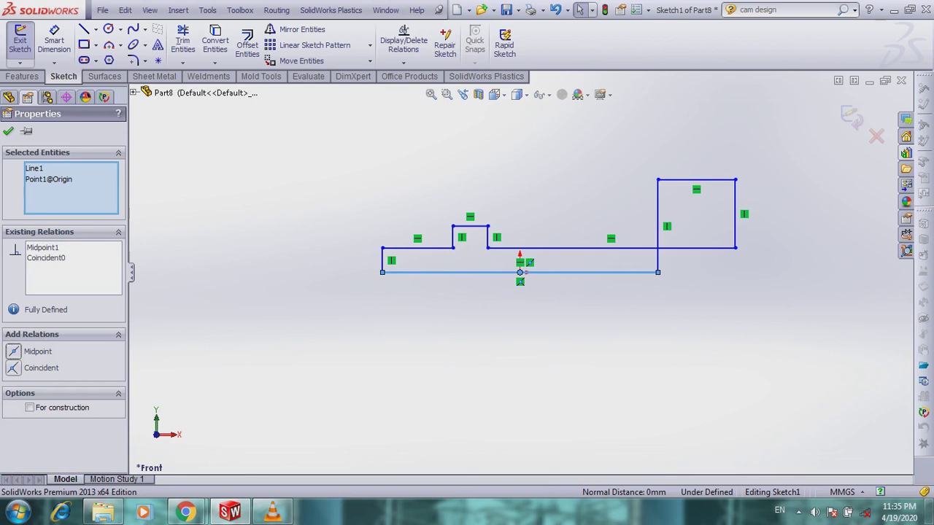
{"action": "left_click", "coordinate": [8, 131]}
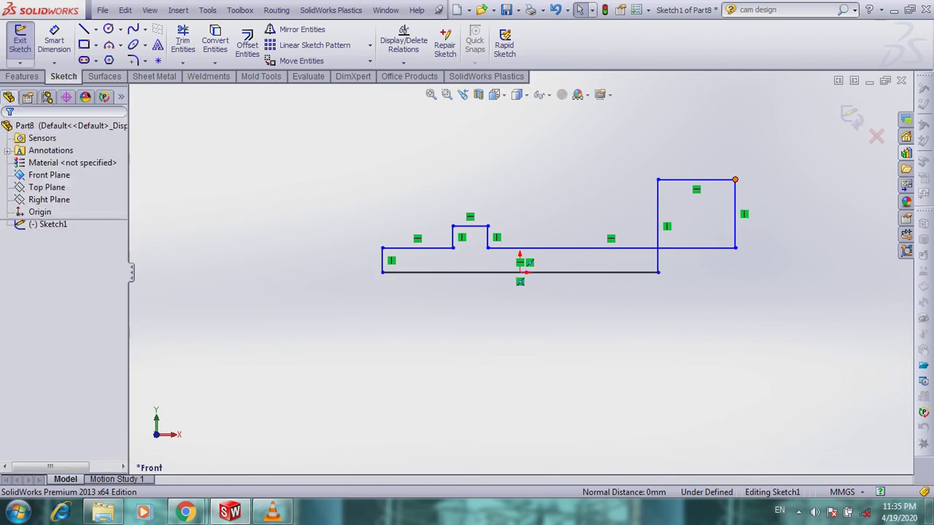
{"action": "left_click_drag", "start_coordinate": [734, 179], "coordinate": [625, 177]}
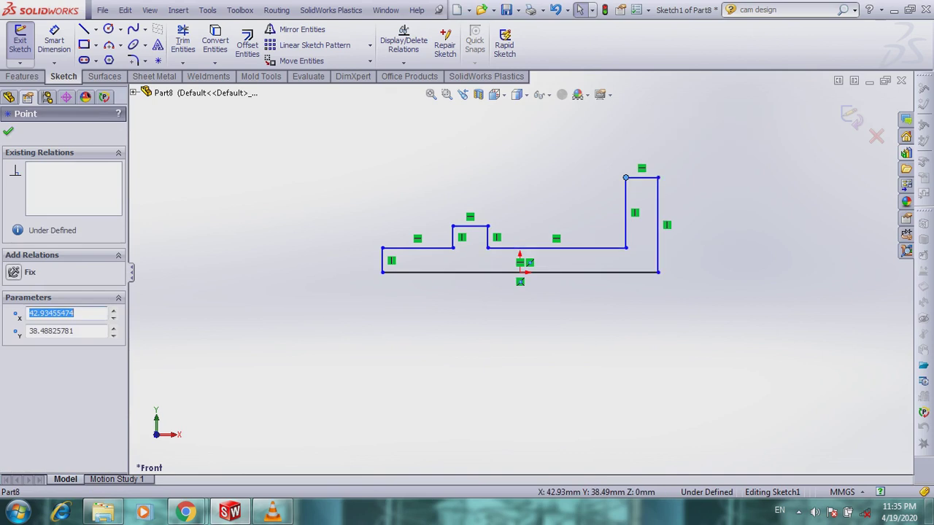
Dimension the base line's overall length and set it to 210 mm
{"action": "left_click", "coordinate": [54, 40]}
{"action": "left_click", "coordinate": [503, 272]}
{"action": "left_click", "coordinate": [519, 314]}
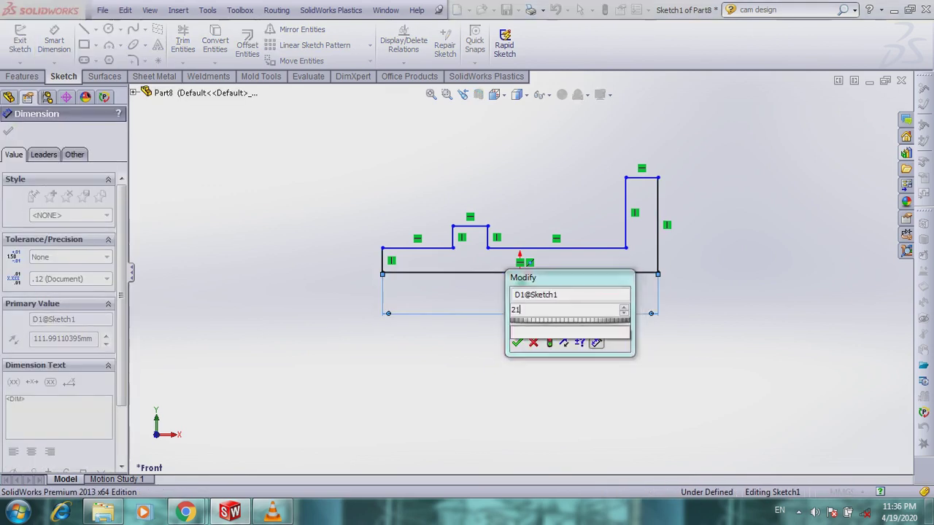
{"action": "key", "text": "Return"}
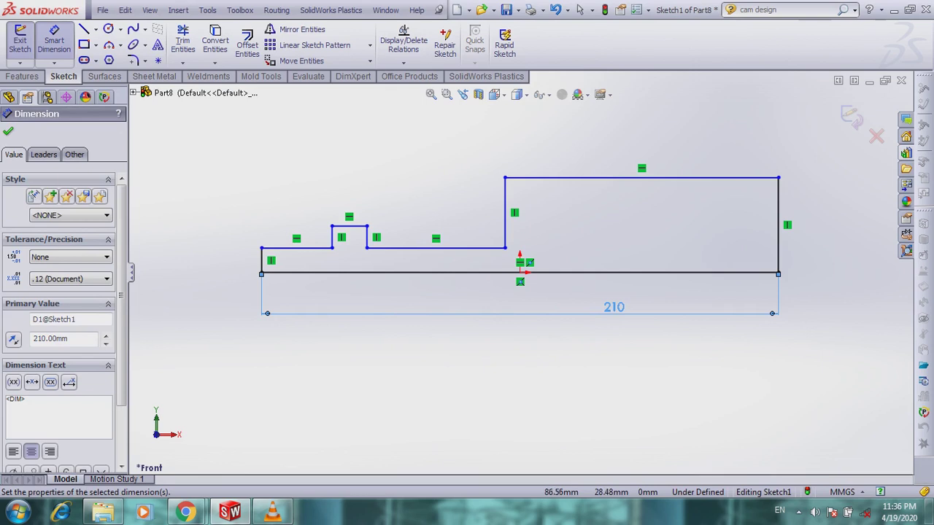
Dimension the width of the tall end flange as 7 mm
{"action": "left_click", "coordinate": [746, 178]}
{"action": "left_click", "coordinate": [688, 139]}
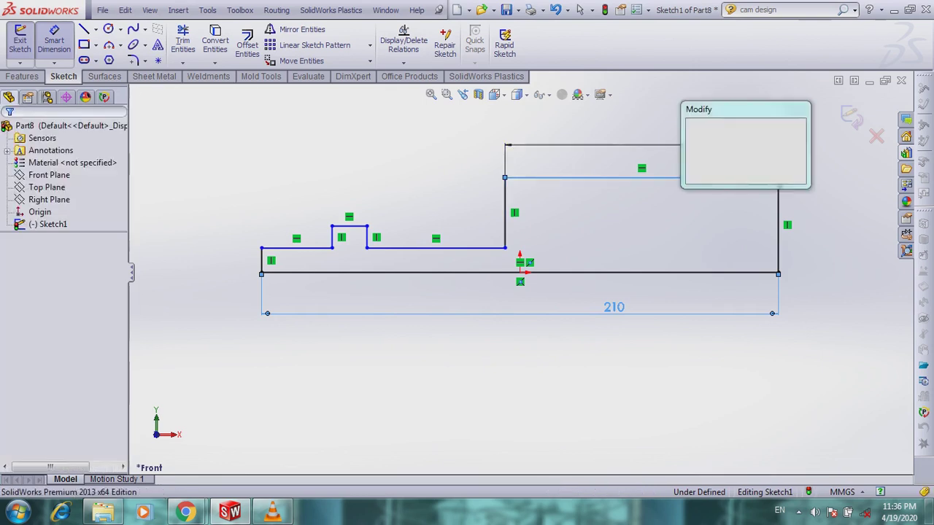
{"action": "type", "text": "7"}
{"action": "key", "text": "Return"}
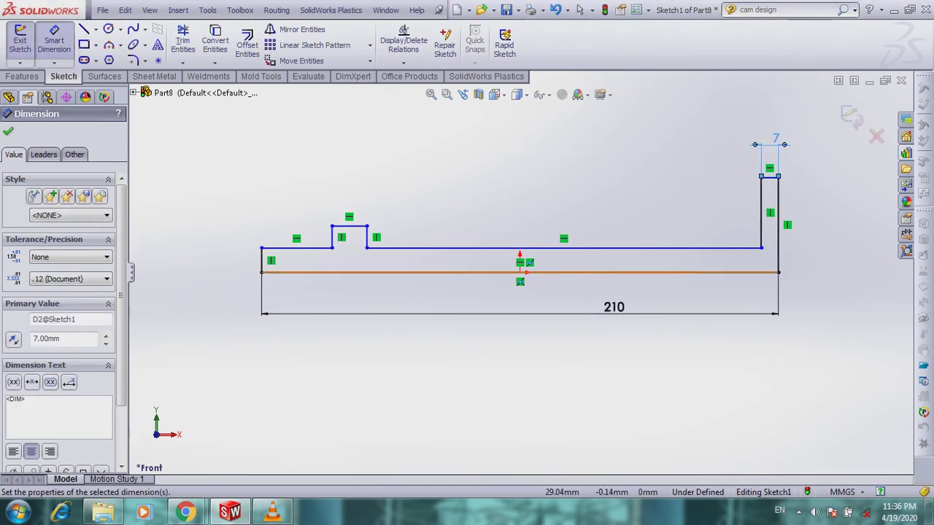
Dimension the distance between the base line and the long shaft line as 10 mm, and end dimensioning
{"action": "left_click", "coordinate": [607, 272]}
{"action": "left_click", "coordinate": [602, 248]}
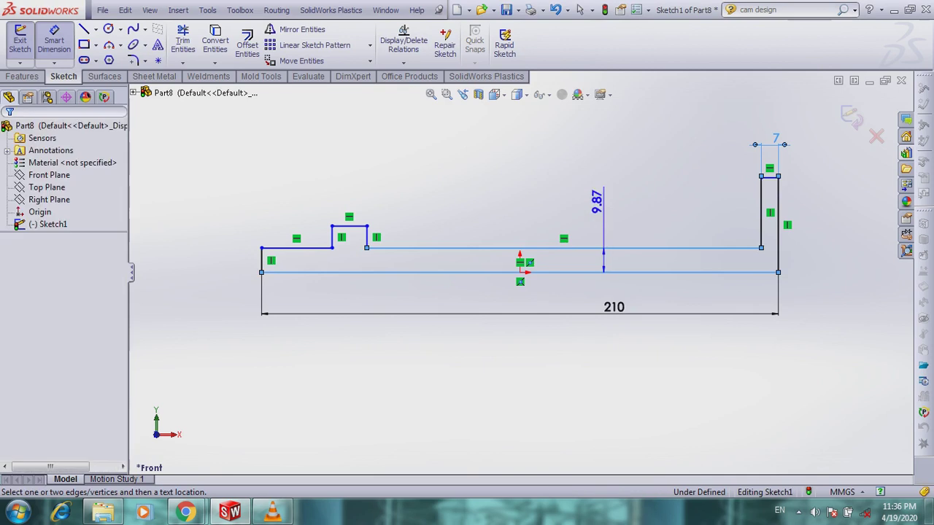
{"action": "left_click", "coordinate": [604, 211]}
{"action": "type", "text": "10"}
{"action": "key", "text": "Return"}
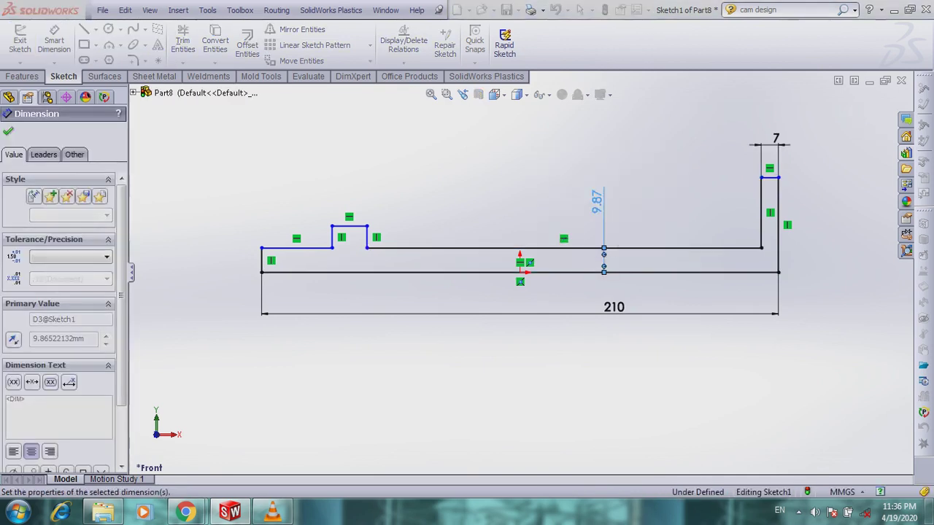
{"action": "key", "text": "Escape"}
{"action": "right_click", "coordinate": [464, 159]}
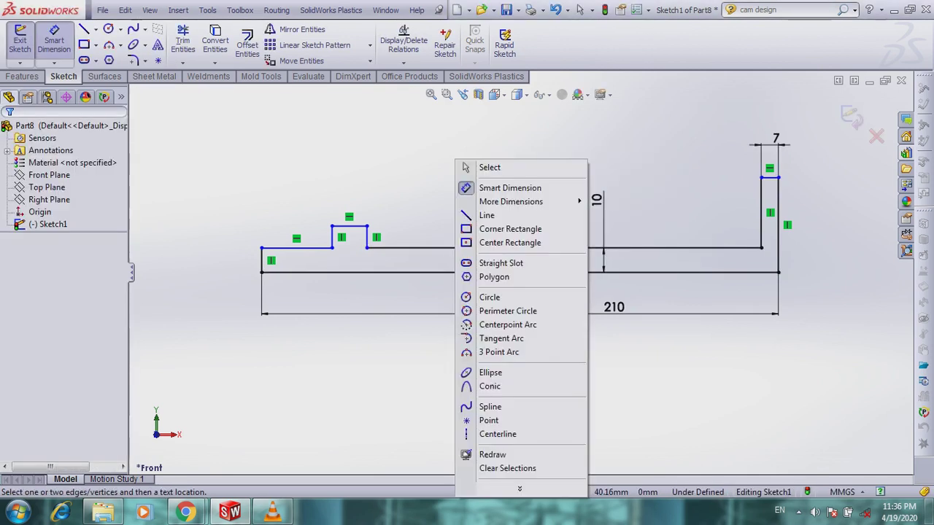
{"action": "left_click", "coordinate": [489, 167]}
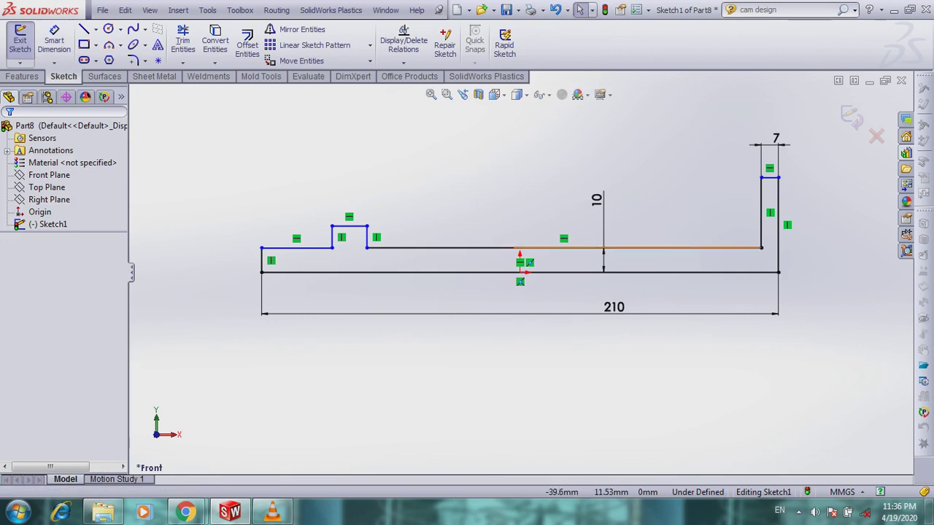
Make the shaft lines on both sides of the small collar collinear
{"action": "left_click", "coordinate": [453, 248]}
{"action": "left_click", "coordinate": [310, 248], "text": "ctrl"}
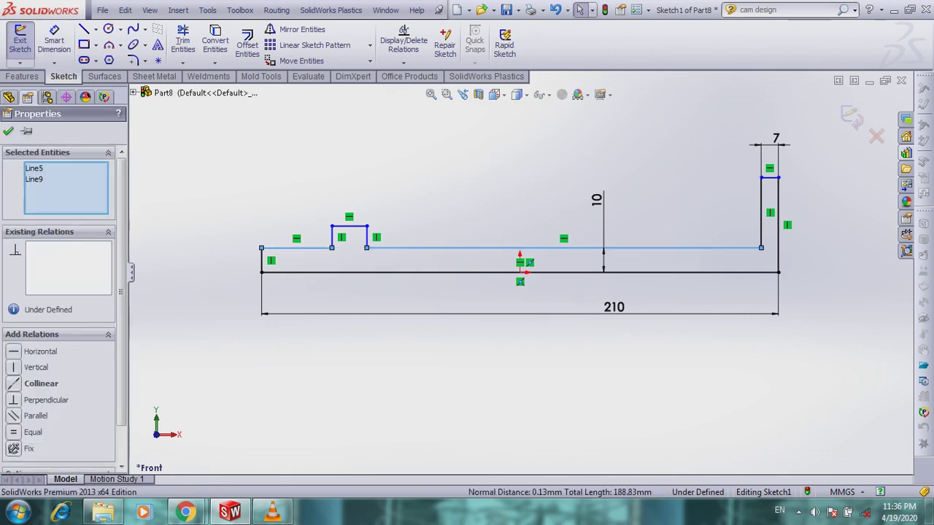
{"action": "left_click", "coordinate": [37, 383]}
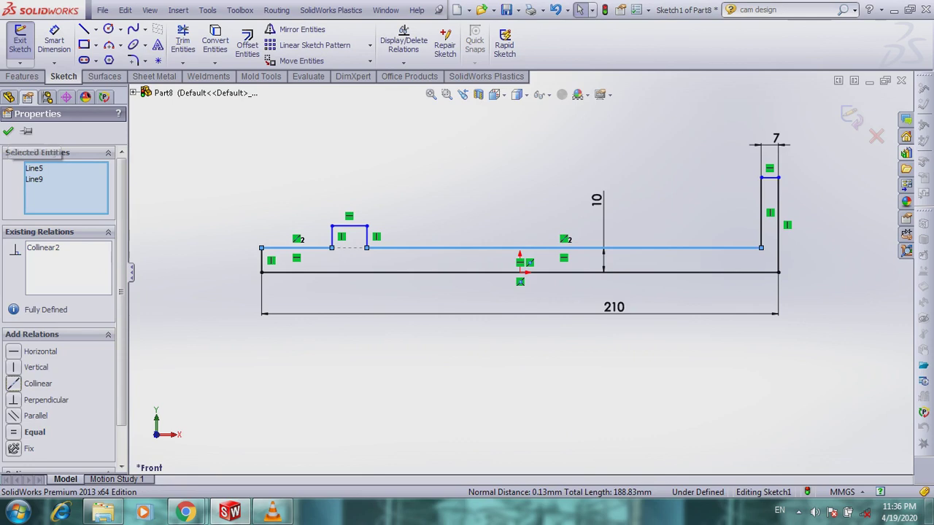
Try to make the collar's two vertical sides equal with both shaft lines still selected, and undo the last conflicting Parallel relation
{"action": "left_click", "coordinate": [332, 237], "text": "ctrl"}
{"action": "left_click", "coordinate": [367, 237], "text": "ctrl"}
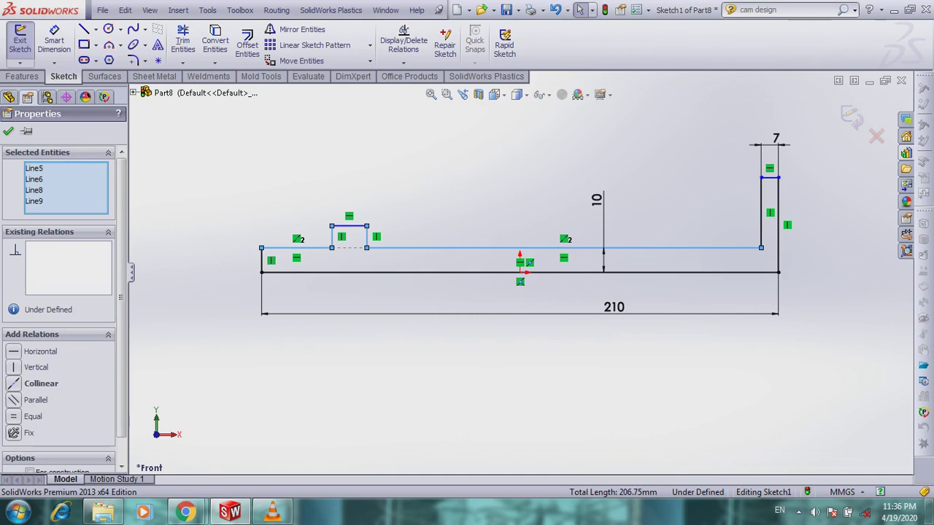
{"action": "left_click", "coordinate": [14, 417]}
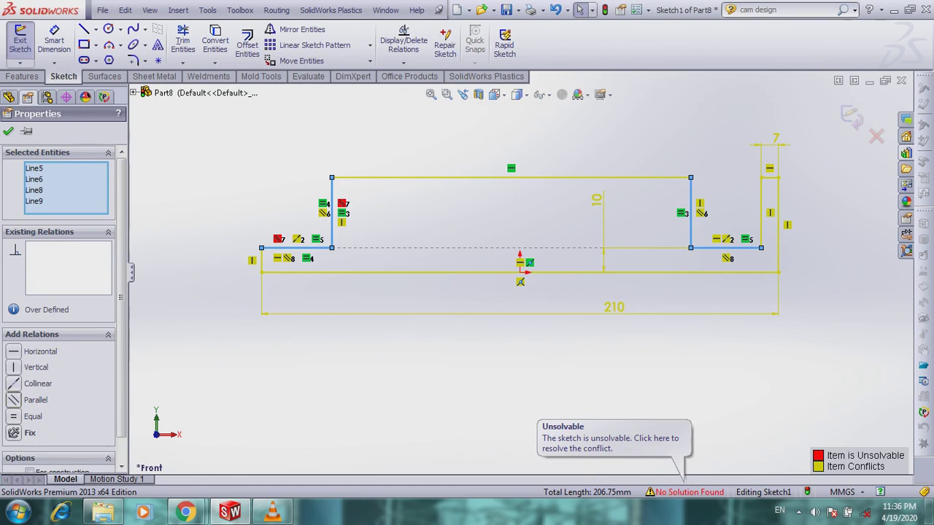
{"action": "right_click", "coordinate": [46, 190]}
{"action": "left_click", "coordinate": [100, 196]}
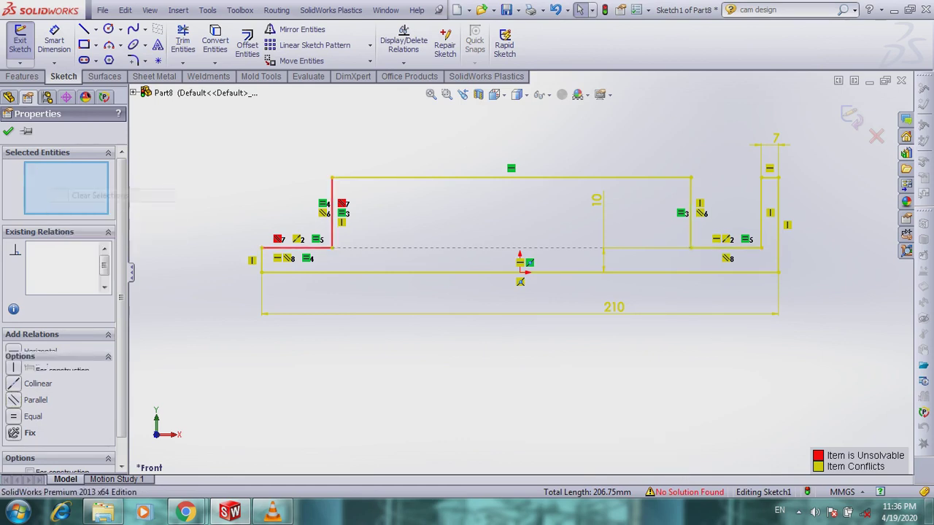
{"action": "key", "text": "ctrl+z"}
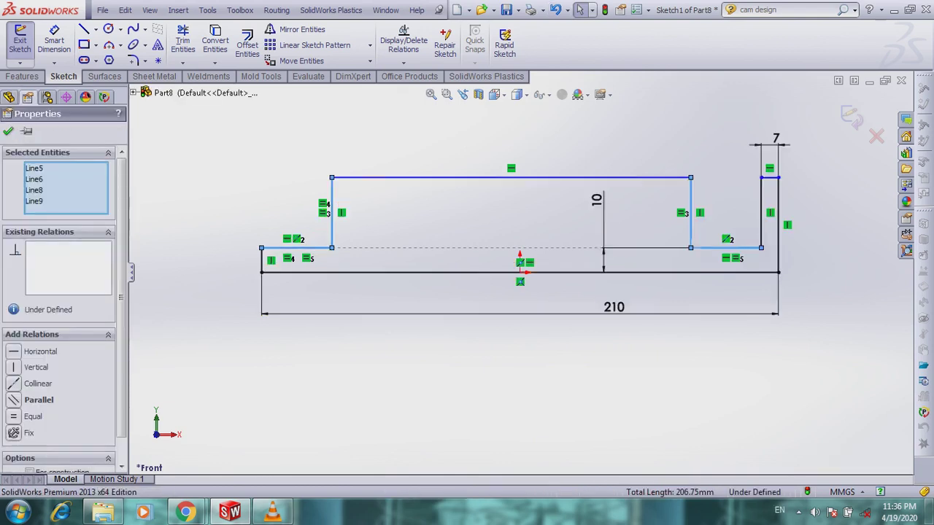
{"action": "key", "text": "Escape"}
{"action": "left_click_drag", "start_coordinate": [690, 248], "coordinate": [544, 248]}
{"action": "left_click_drag", "start_coordinate": [478, 248], "coordinate": [360, 248]}
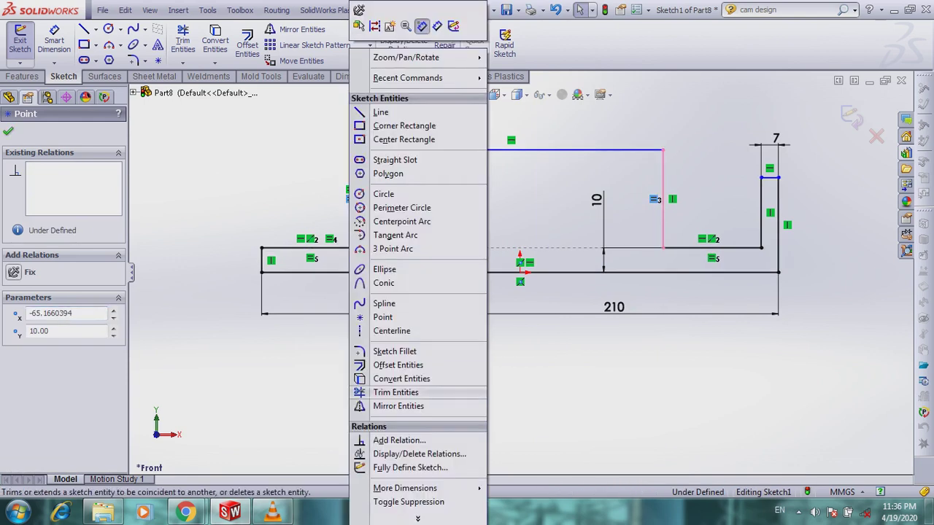
{"action": "left_click", "coordinate": [639, 136]}
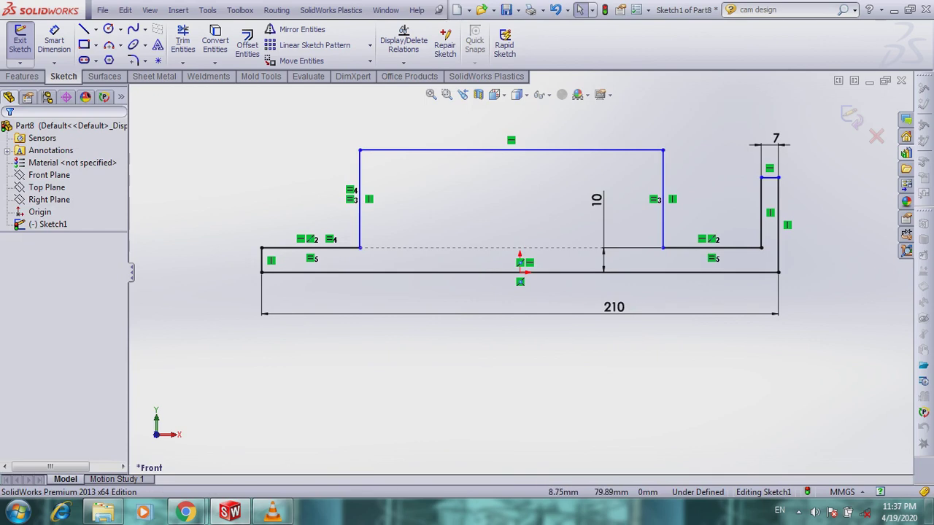
Undo the corner moves and the Equal relations on the raised step's sides and adjoining horizontal lines
{"action": "left_click", "coordinate": [556, 11]}
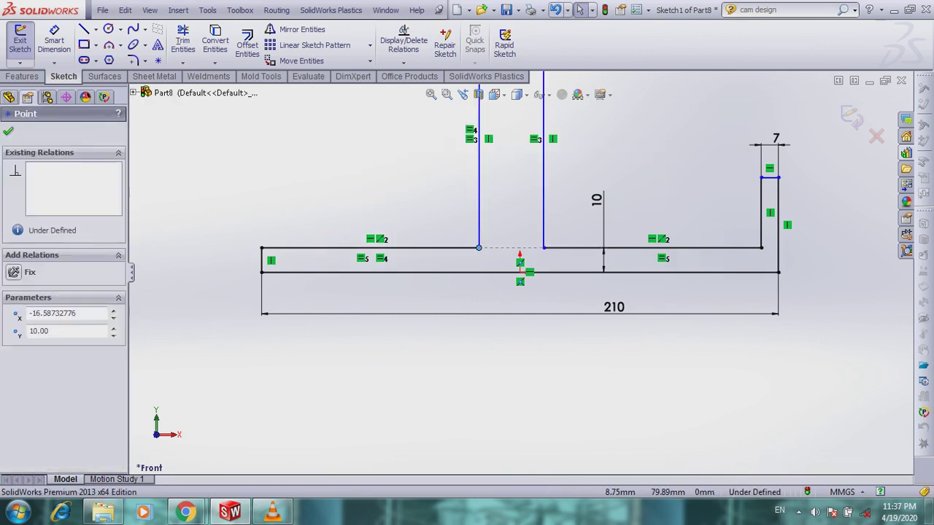
{"action": "left_click", "coordinate": [556, 10]}
{"action": "left_click", "coordinate": [556, 10]}
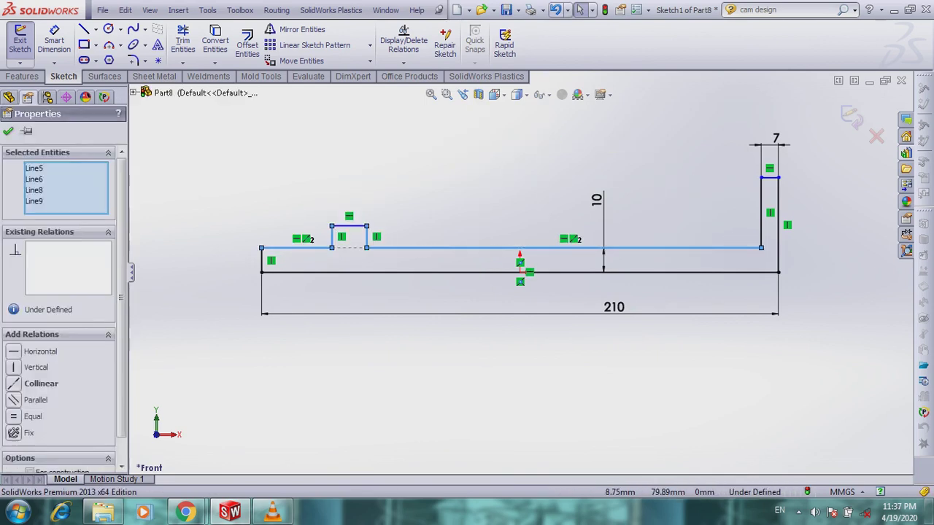
{"action": "left_click", "coordinate": [452, 176]}
Apply Equal and Parallel relations to the two vertical sides of the small raised step
{"action": "scroll", "coordinate": [338, 197], "scroll_direction": "down", "scroll_amount": 2}
{"action": "left_click", "coordinate": [379, 255]}
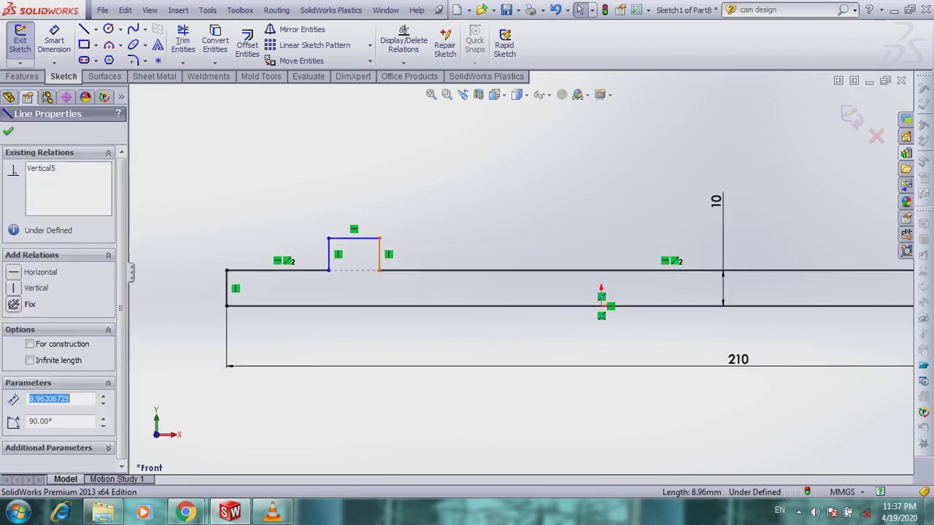
{"action": "left_click", "coordinate": [329, 253], "text": "ctrl"}
{"action": "left_click", "coordinate": [14, 432]}
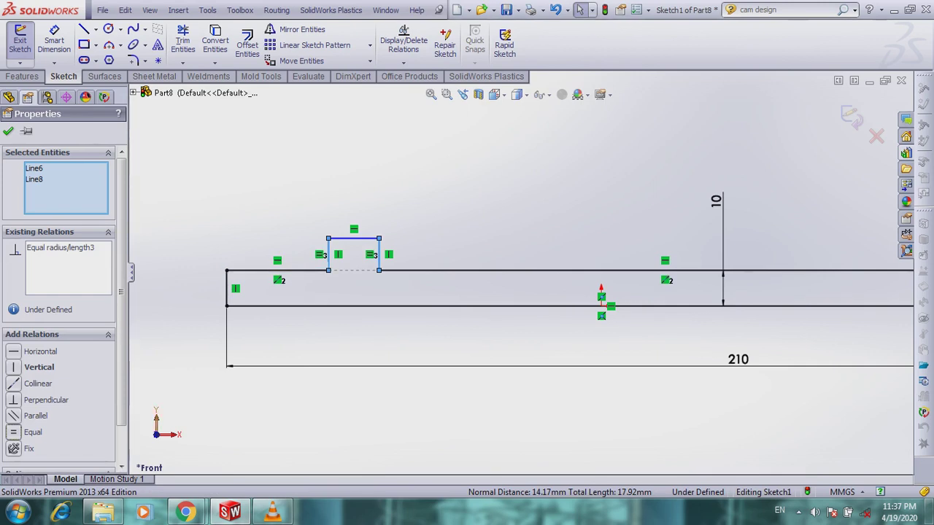
{"action": "left_click", "coordinate": [15, 416]}
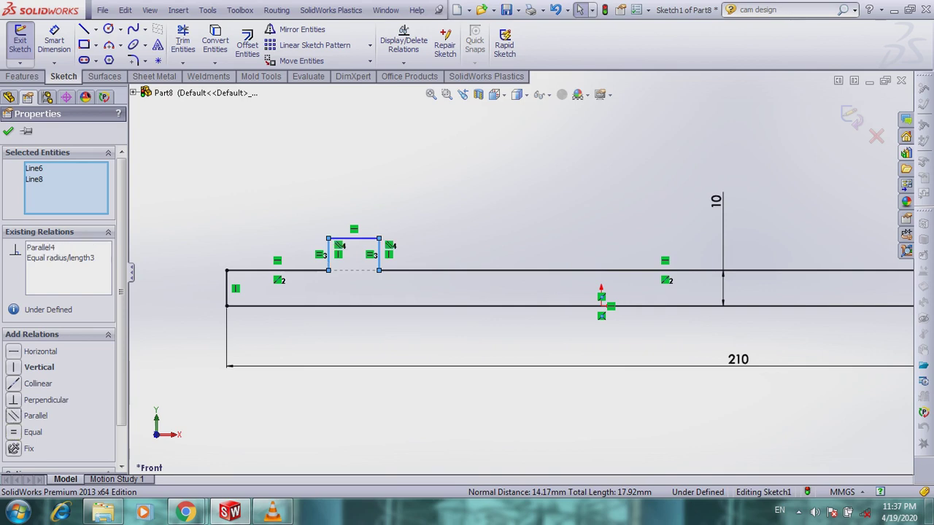
{"action": "left_click", "coordinate": [8, 131]}
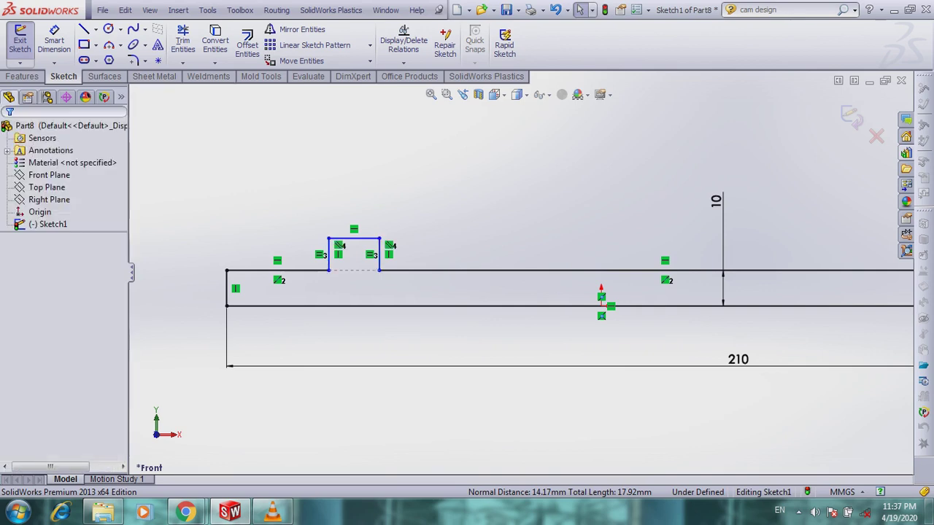
Dimension the distance from the profile's left end to the near side of the raised step as 35 mm
{"action": "left_click", "coordinate": [54, 40]}
{"action": "left_click", "coordinate": [227, 289]}
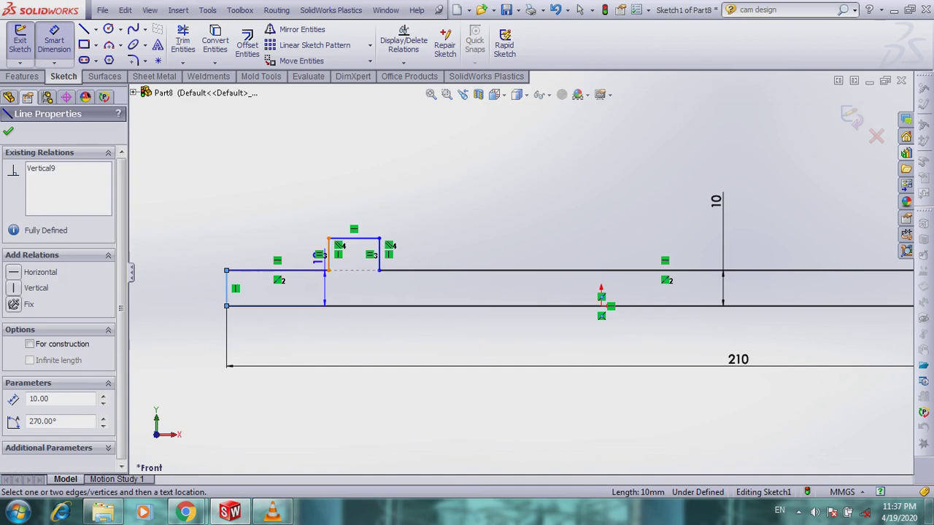
{"action": "left_click", "coordinate": [329, 253]}
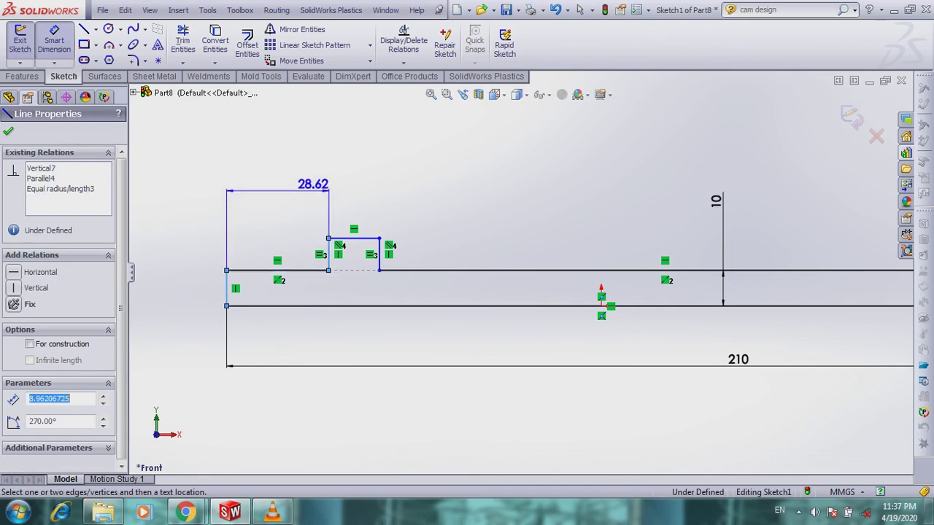
{"action": "left_click", "coordinate": [309, 173]}
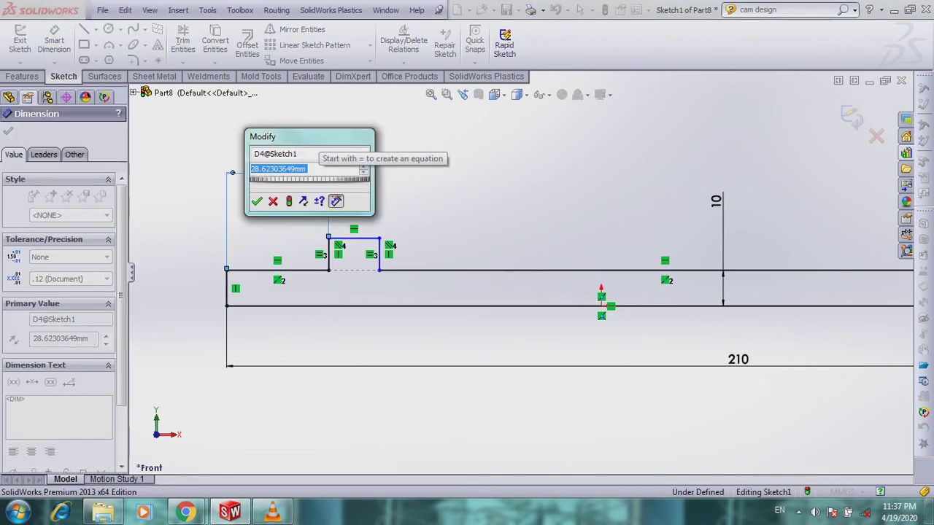
{"action": "type", "text": "35"}
{"action": "key", "text": "Return"}
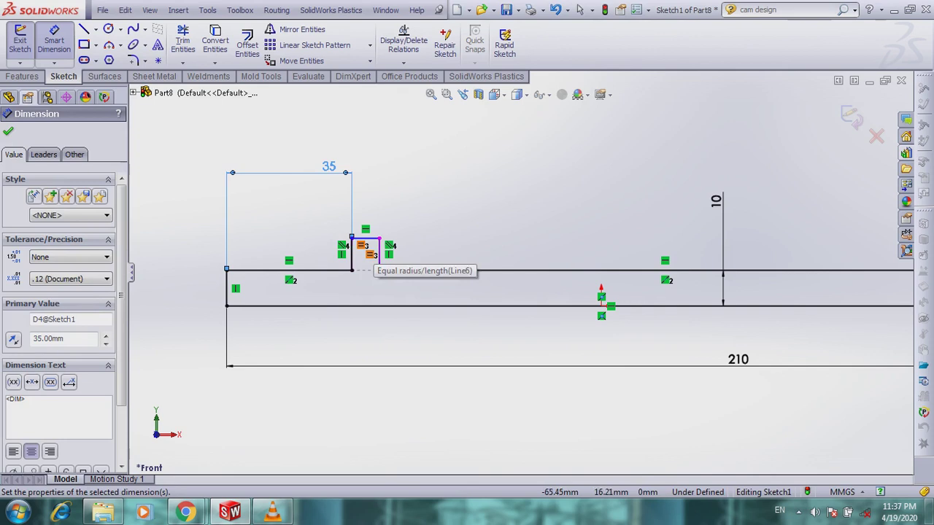
Dimension the width of the raised step's upper edge as 5 mm
{"action": "left_click", "coordinate": [365, 238]}
{"action": "left_click", "coordinate": [408, 183]}
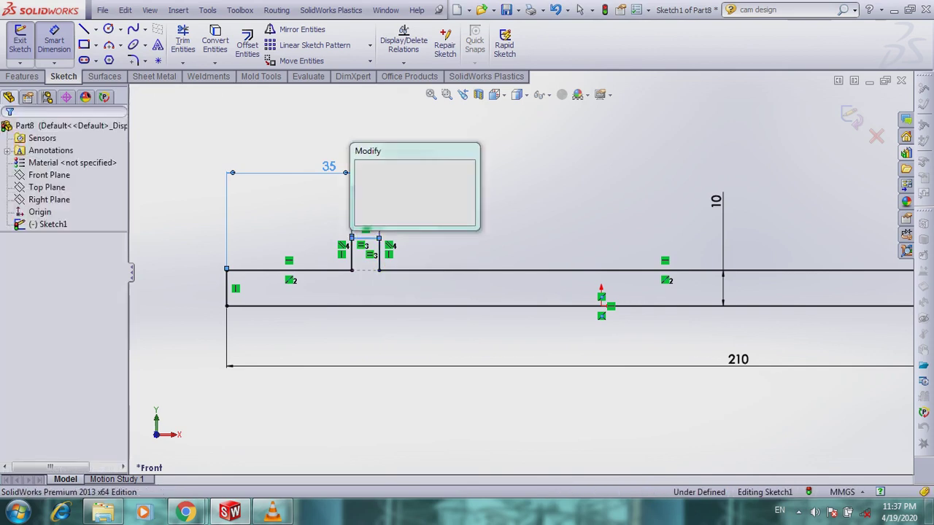
{"action": "type", "text": "5"}
{"action": "key", "text": "Return"}
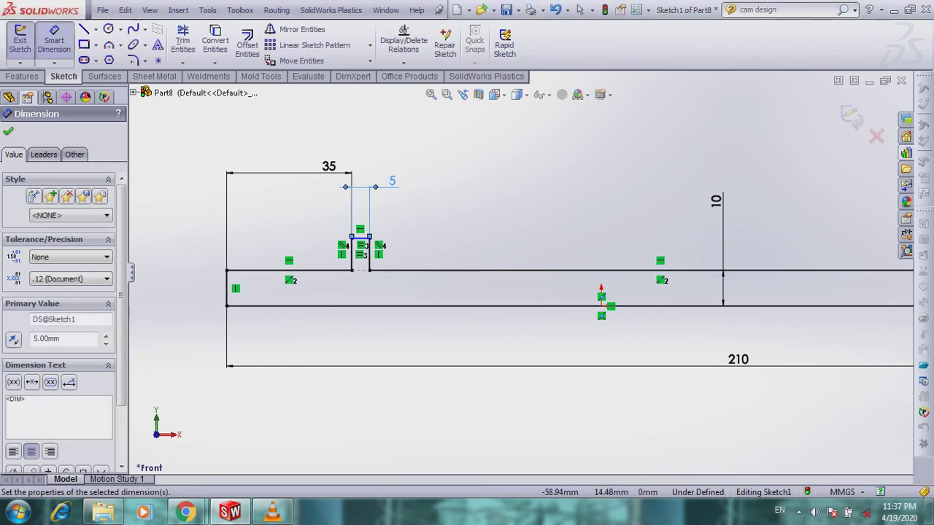
Dimension the raised step's height above the long horizontal shaft line as 7 mm
{"action": "left_click", "coordinate": [408, 270]}
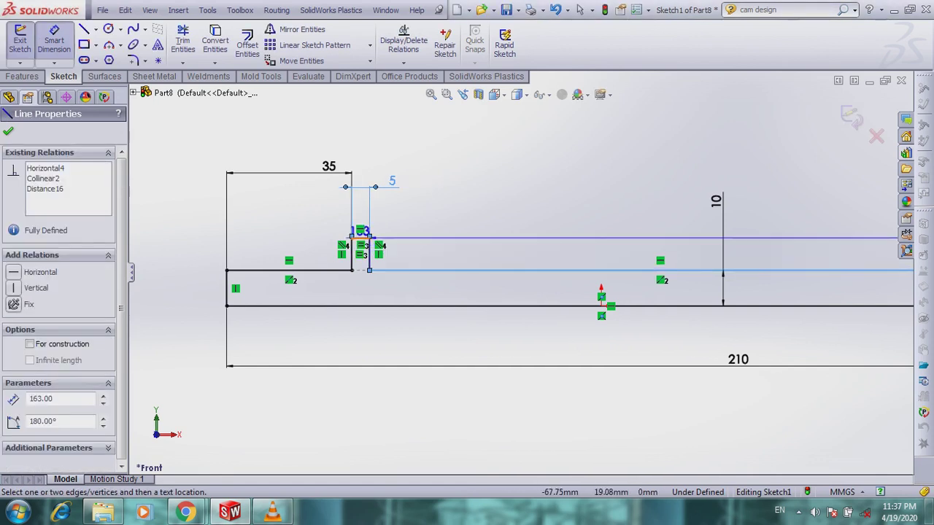
{"action": "left_click", "coordinate": [361, 237]}
{"action": "left_click", "coordinate": [461, 227]}
{"action": "type", "text": "5"}
{"action": "key", "text": "Return"}
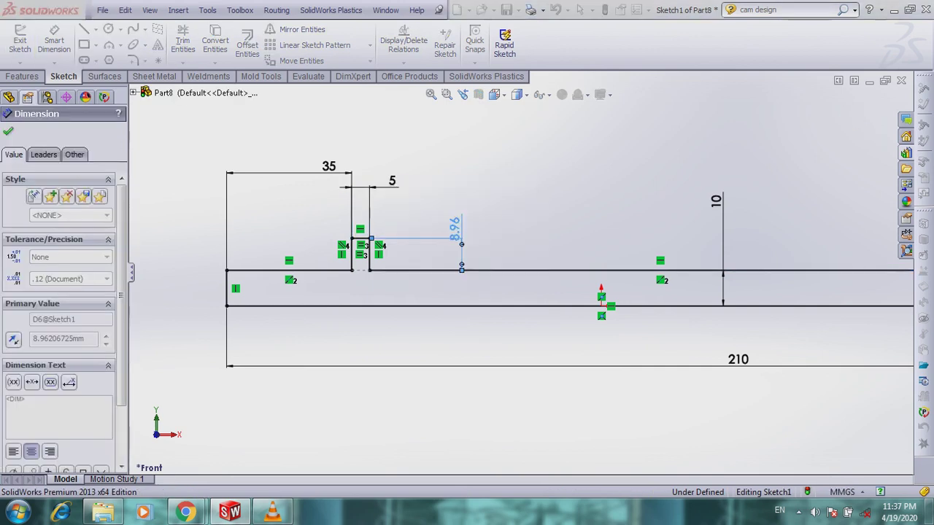
{"action": "left_click", "coordinate": [526, 197]}
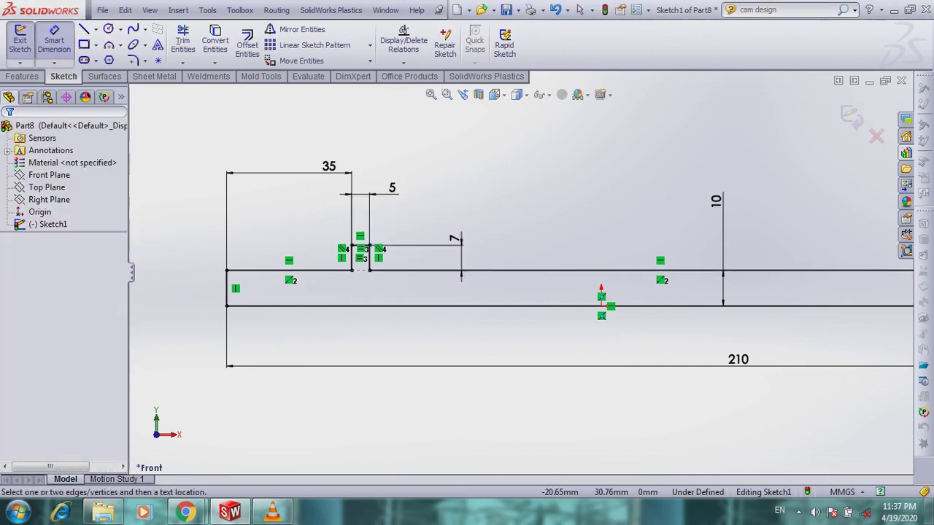
Dimension the outer vertical line of the end flange as 23 mm
{"action": "scroll", "coordinate": [527, 196], "scroll_direction": "up", "scroll_amount": 3}
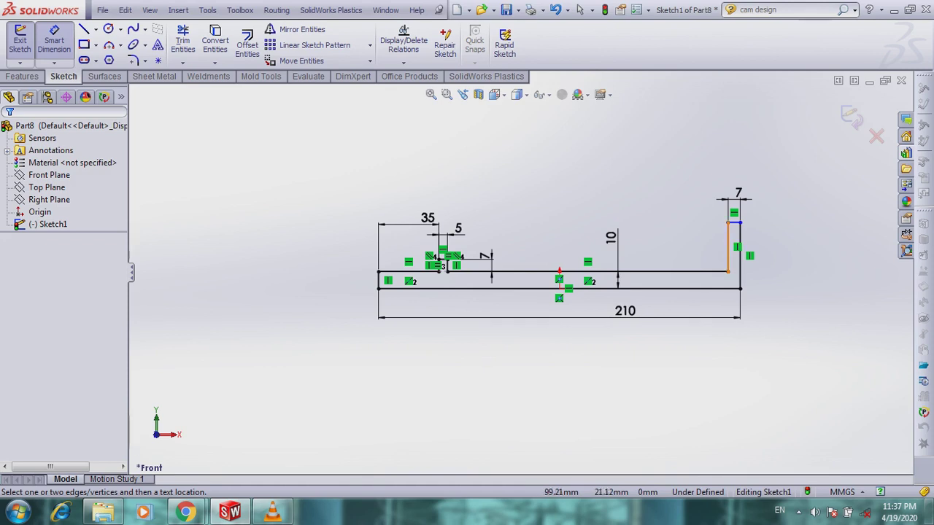
{"action": "left_click", "coordinate": [740, 252]}
{"action": "left_click", "coordinate": [788, 256]}
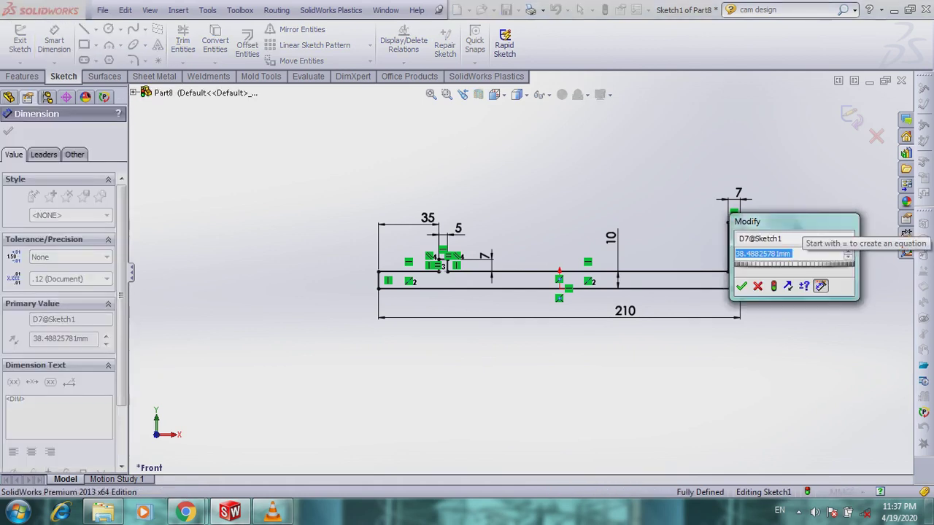
{"action": "type", "text": "23"}
{"action": "key", "text": "Return"}
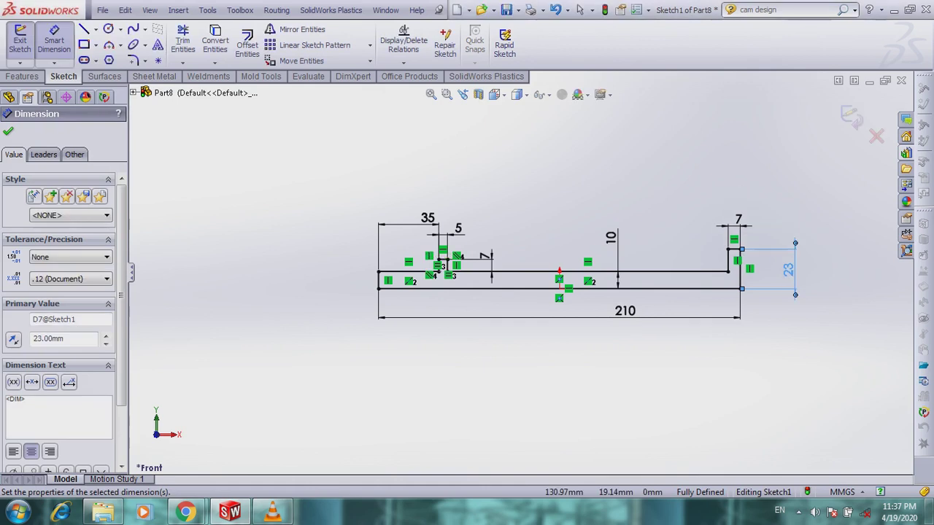
Finish the sketch and revolve the profile 360 degrees about its 210 mm base line
{"action": "scroll", "coordinate": [833, 246], "scroll_direction": "down", "scroll_amount": 3}
{"action": "left_click", "coordinate": [849, 118]}
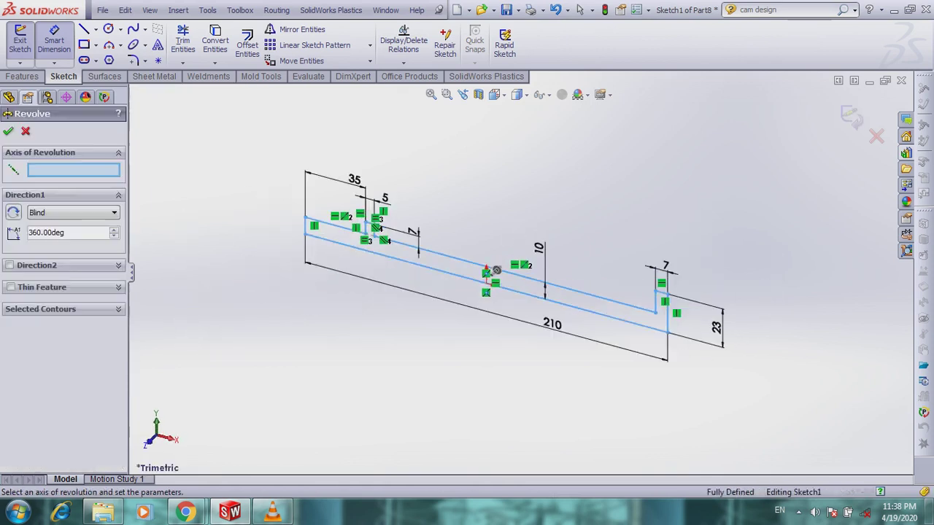
{"action": "left_click", "coordinate": [489, 284]}
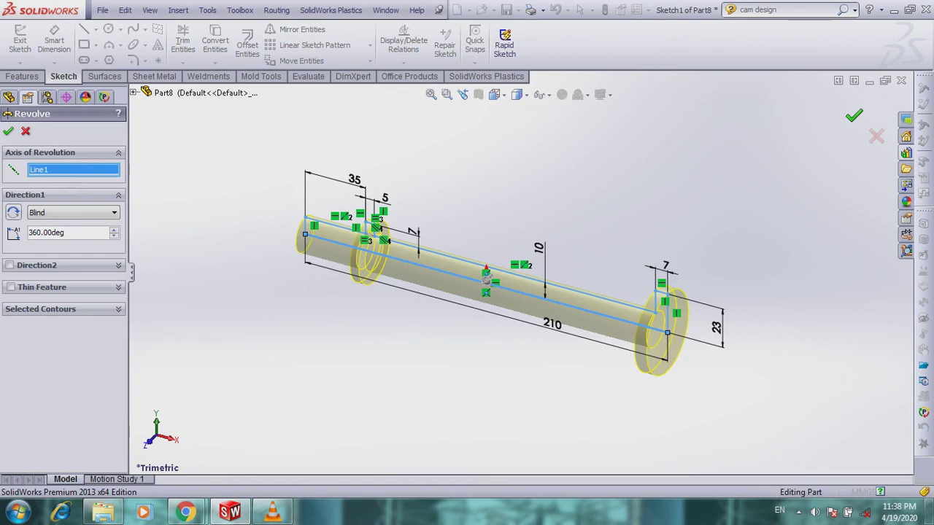
{"action": "left_click", "coordinate": [853, 115]}
Round the circular edge at the shaft's free end, beyond the small collar, with a 9 mm constant radius fillet
{"action": "middle_click_drag", "start_coordinate": [487, 292], "coordinate": [496, 294]}
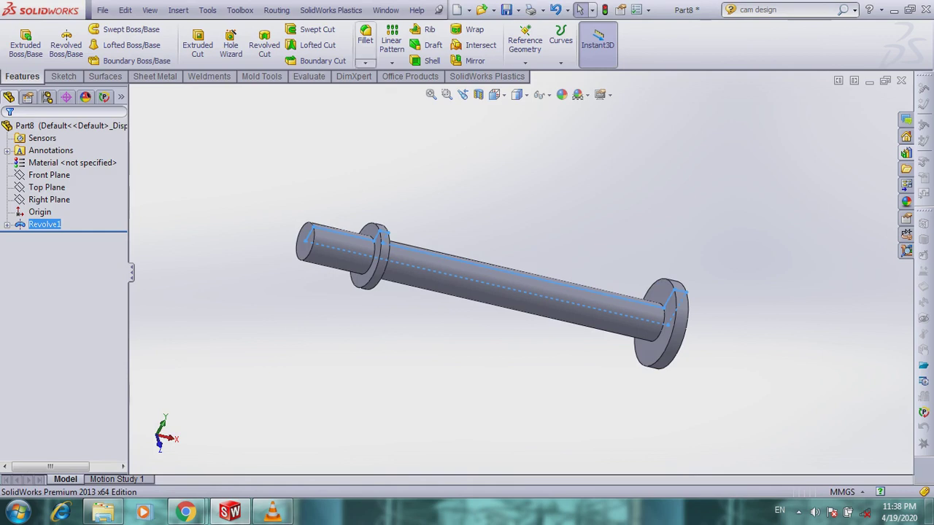
{"action": "left_click", "coordinate": [365, 63]}
{"action": "left_click", "coordinate": [387, 72]}
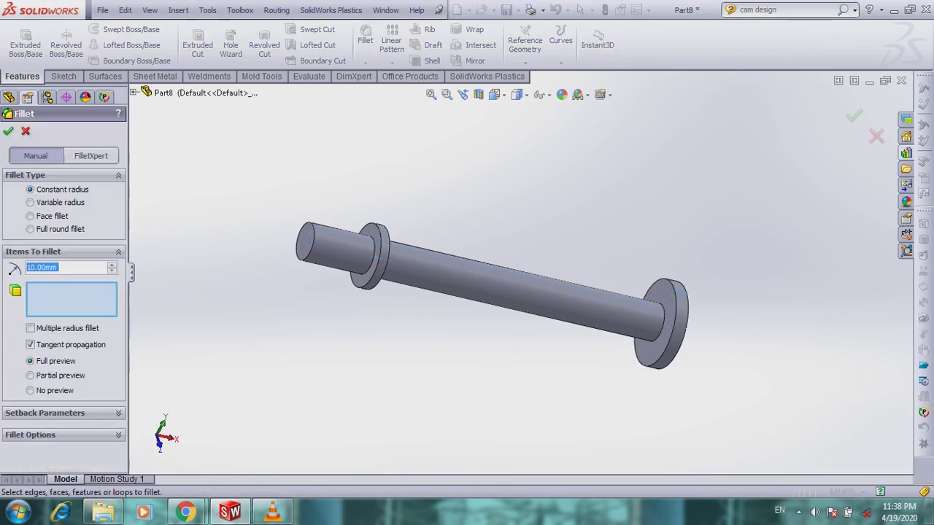
{"action": "left_click", "coordinate": [310, 241]}
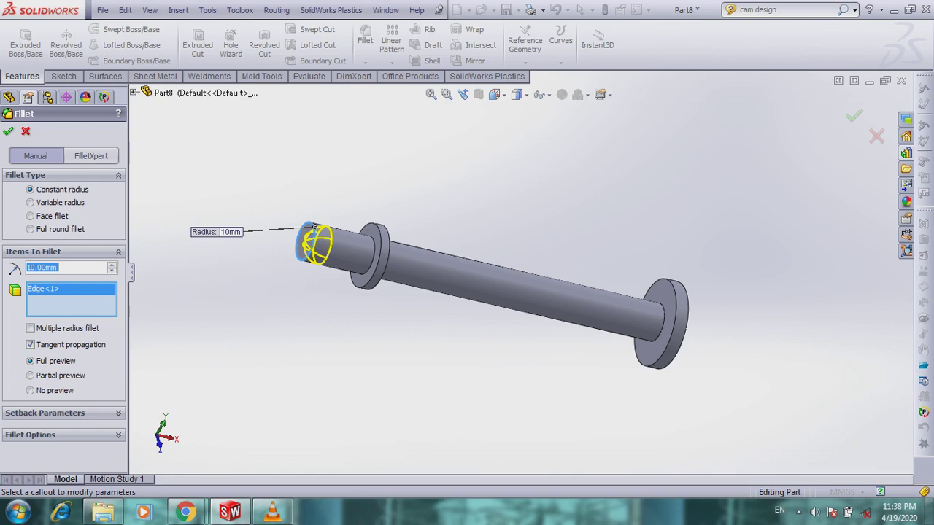
{"action": "type", "text": "9"}
{"action": "key", "text": "Return"}
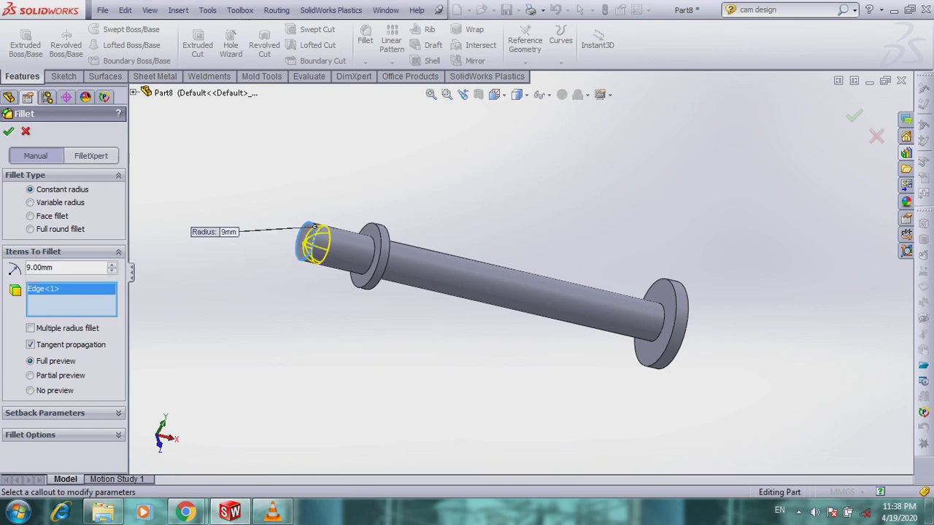
{"action": "key", "text": "Return"}
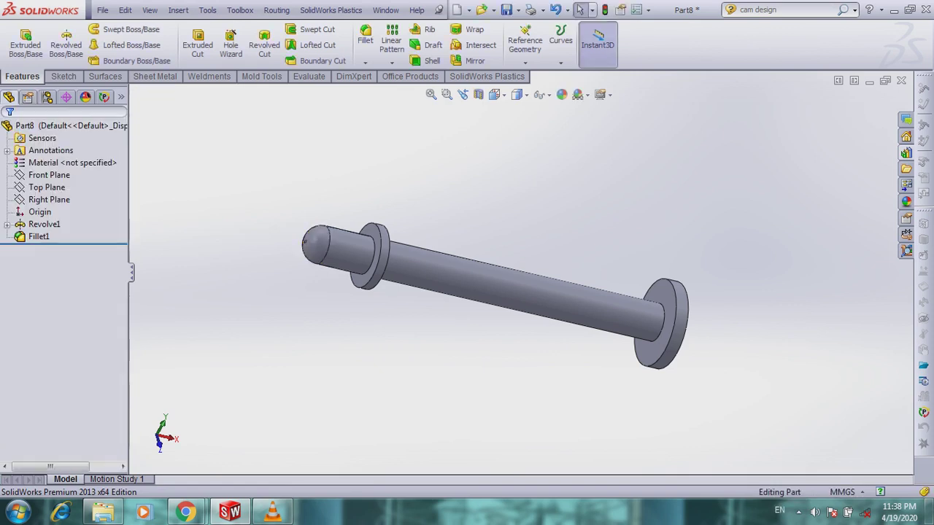
Save the part in the Cam-Model folder under the file name Cam-piston-01.SLDPRT
{"action": "scroll", "coordinate": [521, 277], "scroll_direction": "up", "scroll_amount": 2}
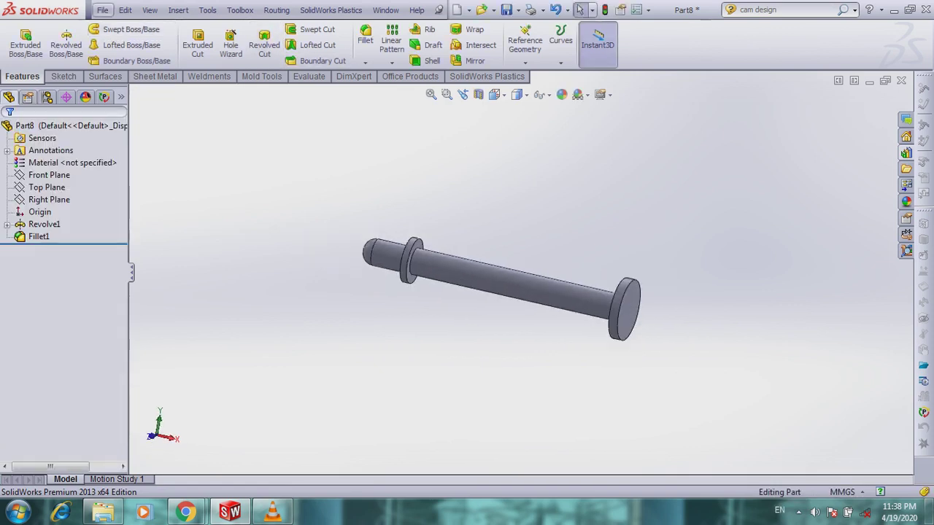
{"action": "left_click", "coordinate": [103, 9]}
{"action": "left_click", "coordinate": [125, 102]}
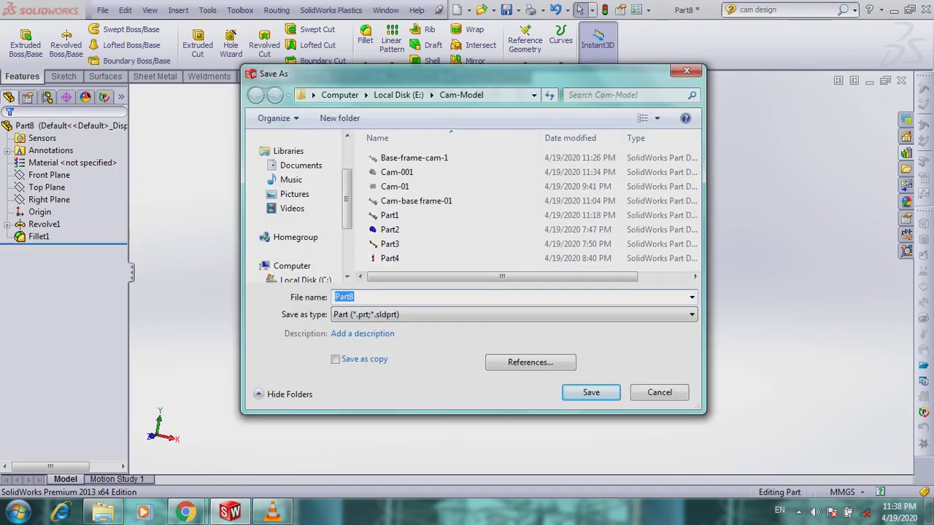
{"action": "type", "text": "C"}
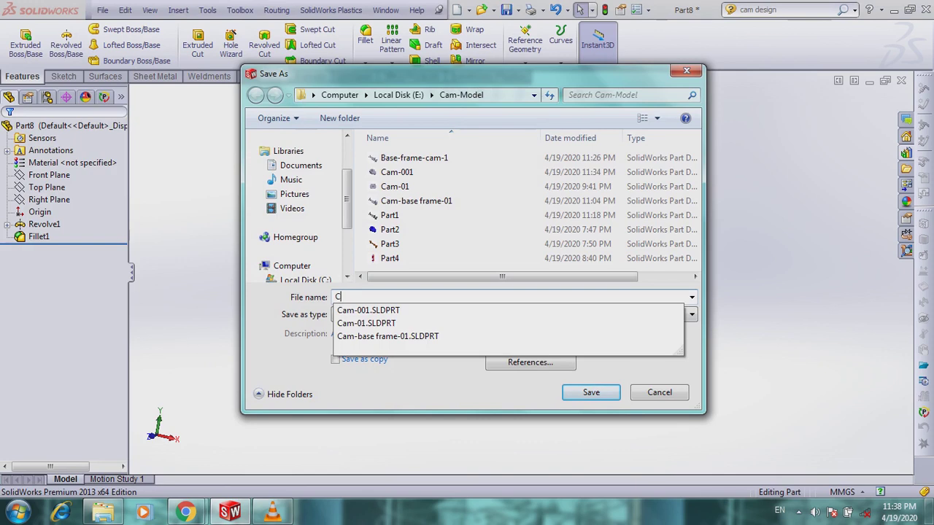
{"action": "key", "text": "Down"}
{"action": "key", "text": "Down"}
{"action": "key", "text": "Down"}
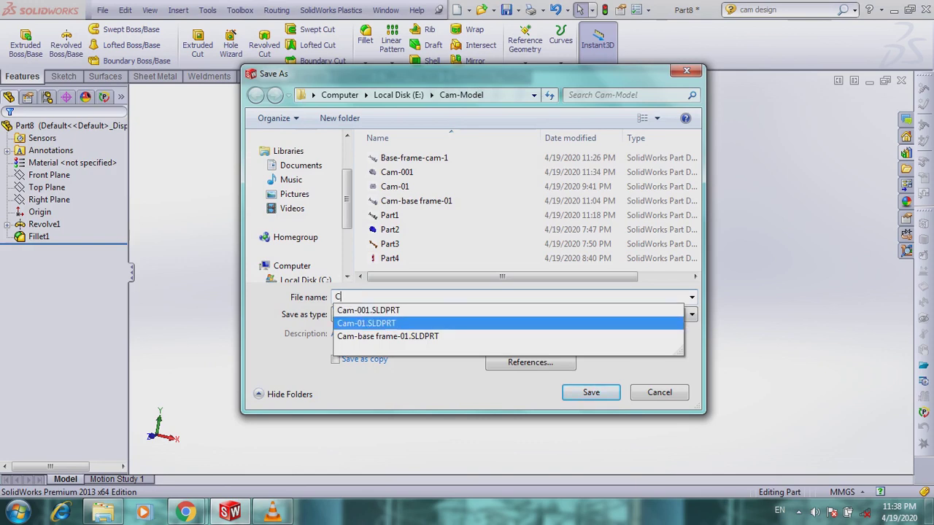
{"action": "key", "text": "Return"}
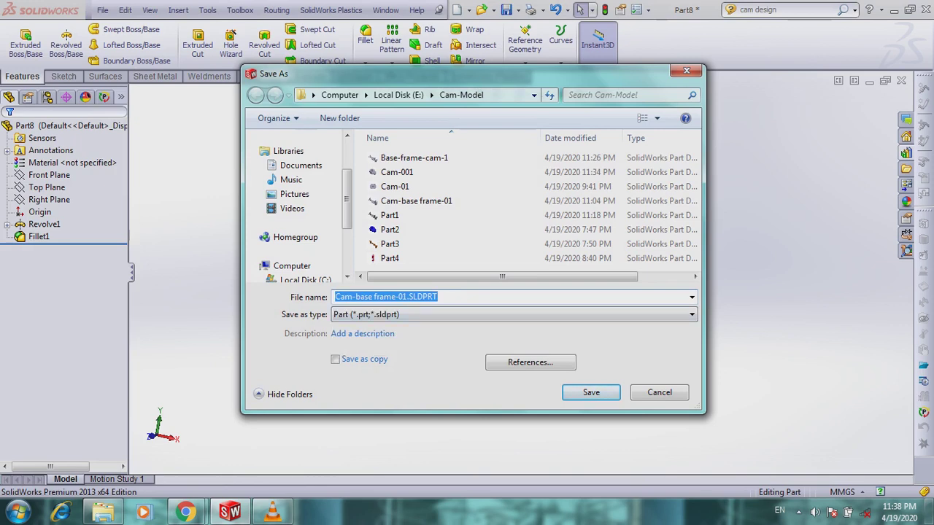
{"action": "left_click", "coordinate": [391, 296]}
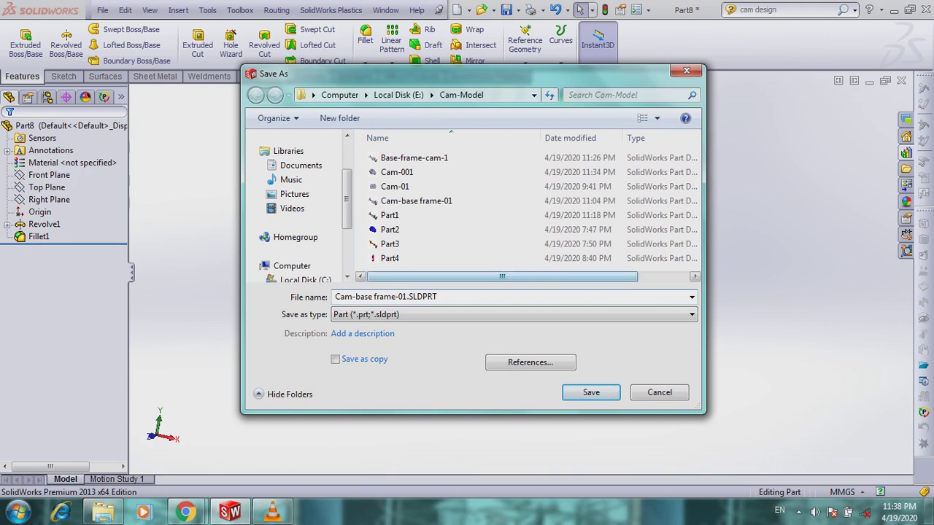
{"action": "key", "text": "BackSpace"}
{"action": "key", "text": "BackSpace"}
{"action": "key", "text": "BackSpace"}
{"action": "key", "text": "BackSpace"}
{"action": "key", "text": "BackSpace"}
{"action": "key", "text": "BackSpace"}
{"action": "key", "text": "BackSpace"}
{"action": "key", "text": "BackSpace"}
{"action": "key", "text": "BackSpace"}
{"action": "key", "text": "BackSpace"}
{"action": "type", "text": "piston"}
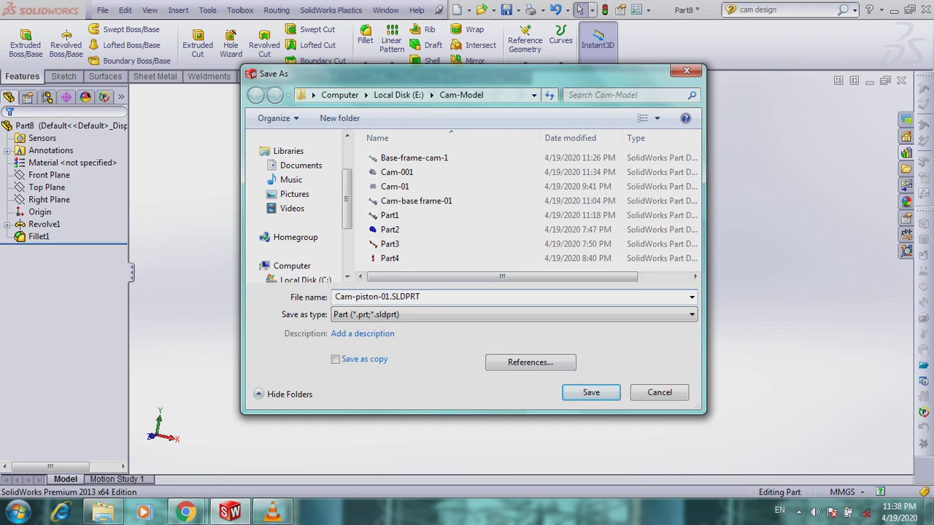
{"action": "key", "text": "Return"}
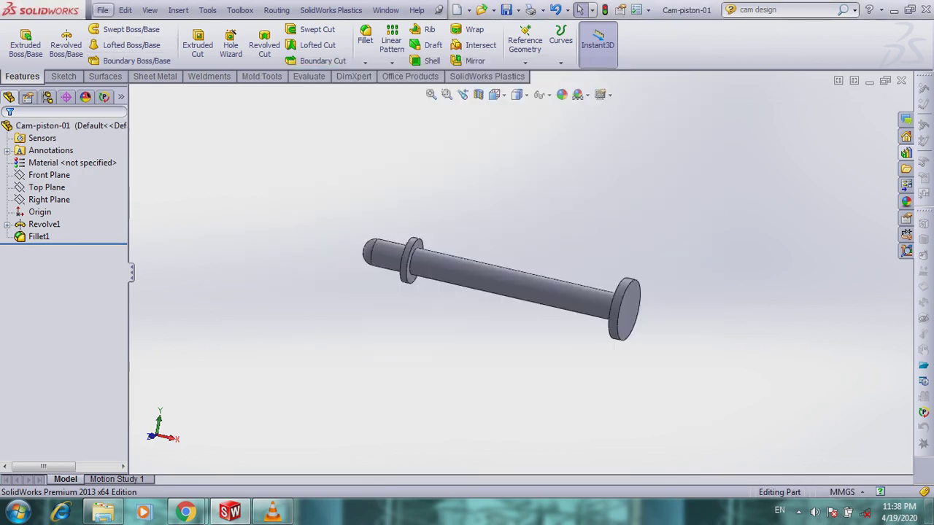
Close the piston part and create a new part document
{"action": "left_click", "coordinate": [102, 9]}
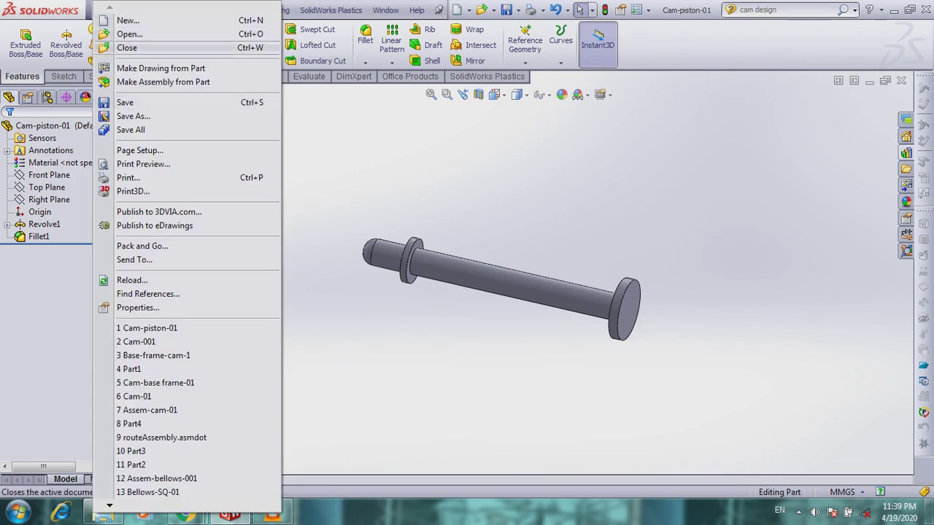
{"action": "left_click", "coordinate": [127, 48]}
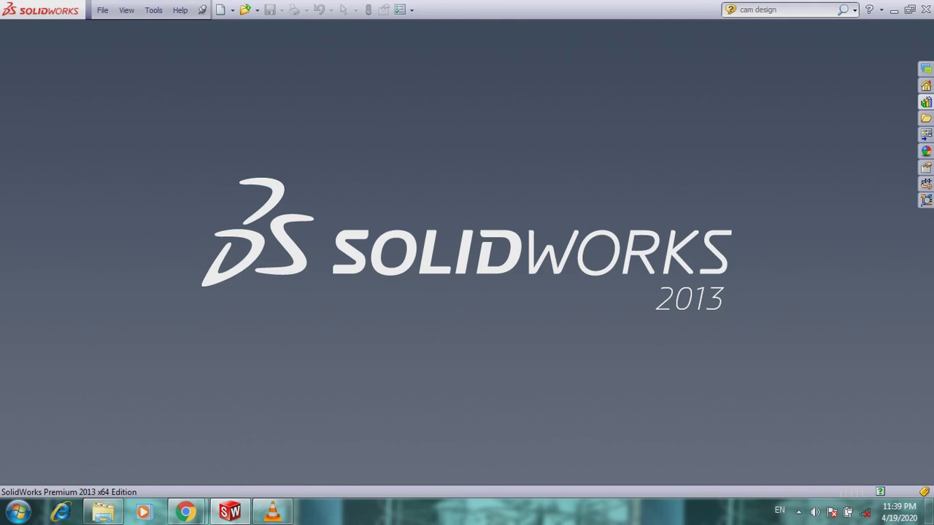
{"action": "left_click", "coordinate": [102, 10]}
{"action": "mouse_move", "coordinate": [103, 10]}
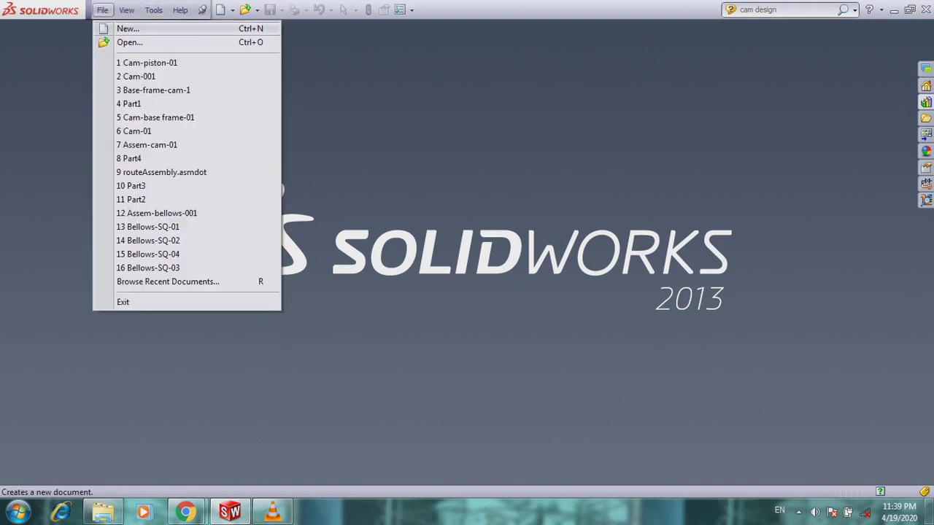
{"action": "left_click", "coordinate": [129, 29]}
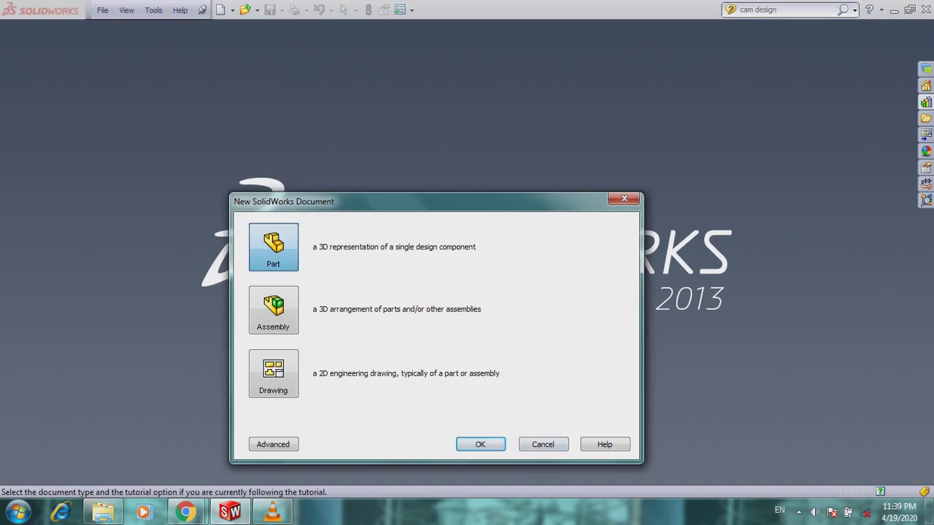
{"action": "key", "text": "Return"}
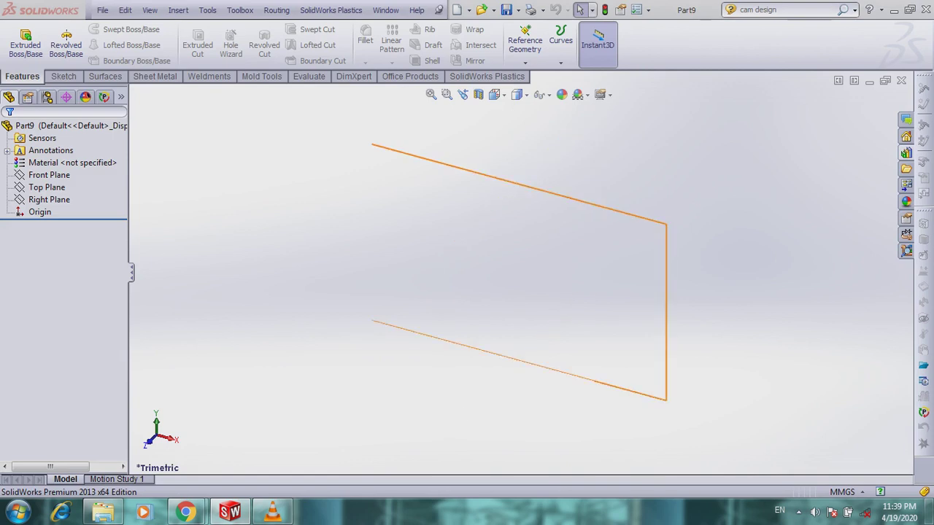
Sketch a vertical line through the origin on the Front Plane, extending farther above the origin than below, and finish the sketch
{"action": "left_click", "coordinate": [49, 176]}
{"action": "left_click", "coordinate": [496, 95]}
{"action": "left_click", "coordinate": [532, 112]}
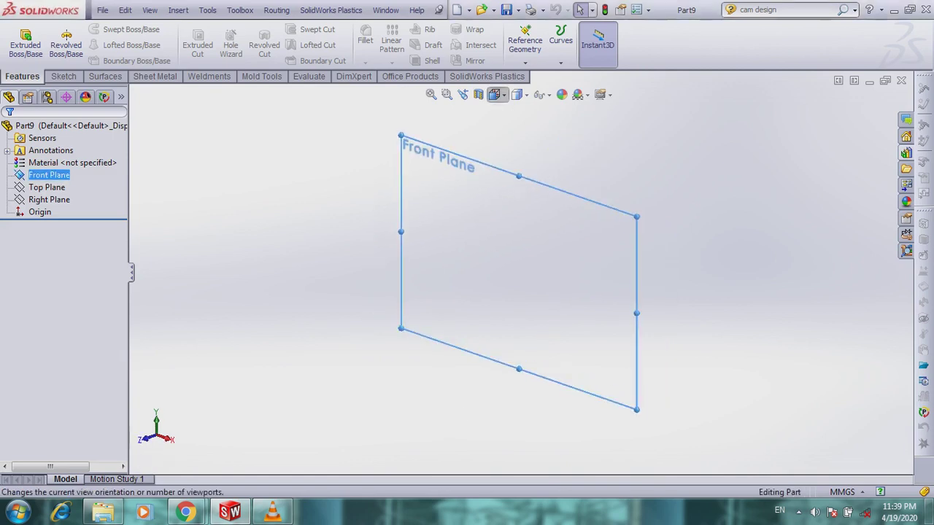
{"action": "left_click", "coordinate": [496, 95]}
{"action": "left_click", "coordinate": [564, 163]}
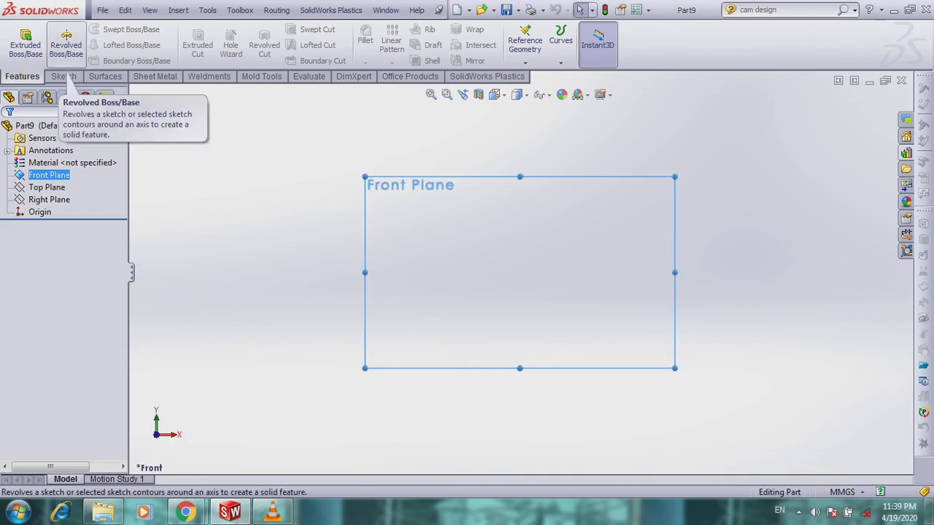
{"action": "left_click", "coordinate": [64, 76]}
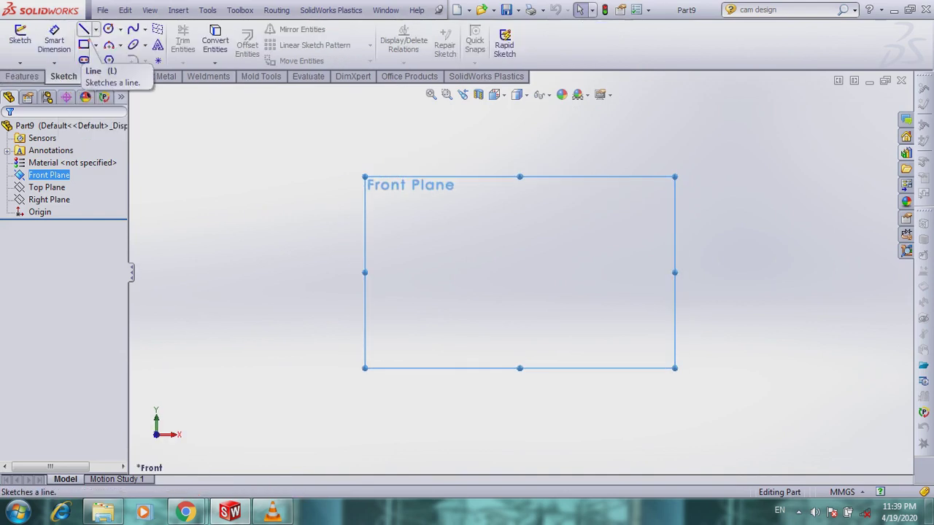
{"action": "left_click", "coordinate": [96, 29]}
{"action": "left_click", "coordinate": [108, 44]}
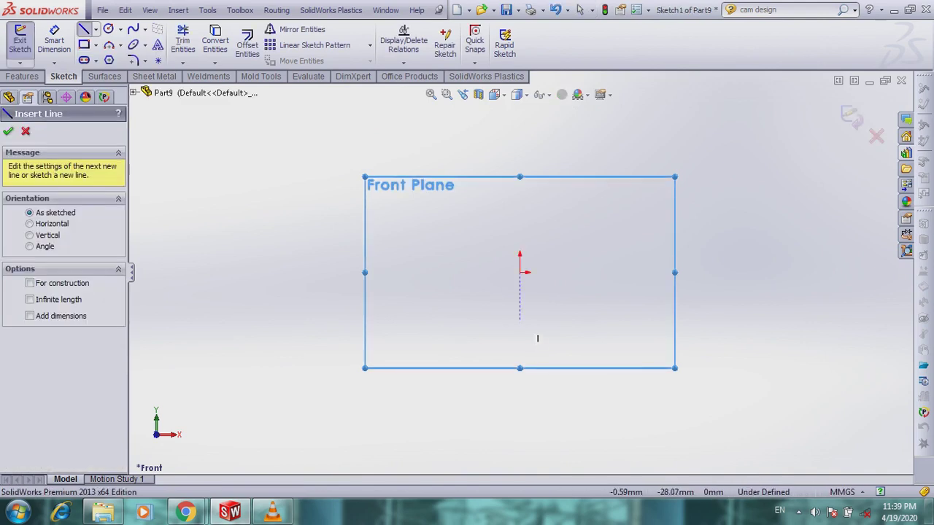
{"action": "left_click", "coordinate": [520, 322]}
{"action": "left_click", "coordinate": [519, 132]}
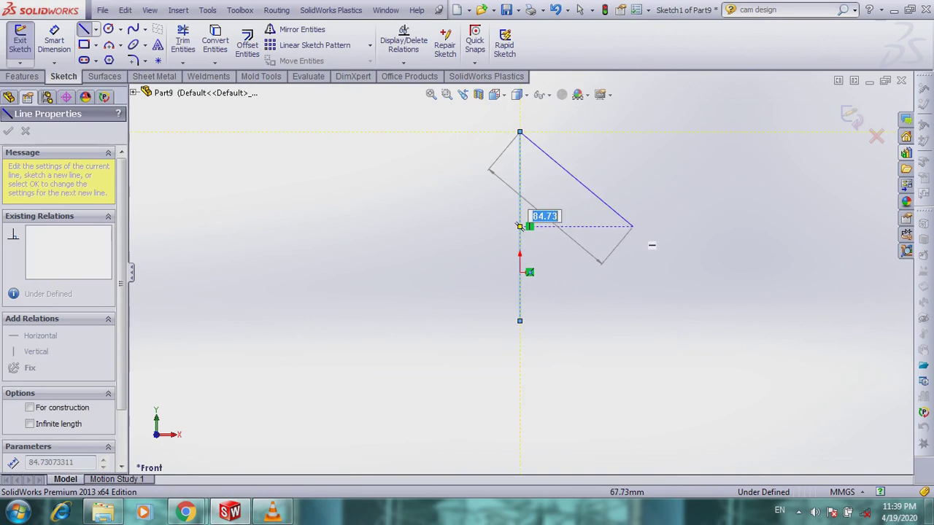
{"action": "key", "text": "Escape"}
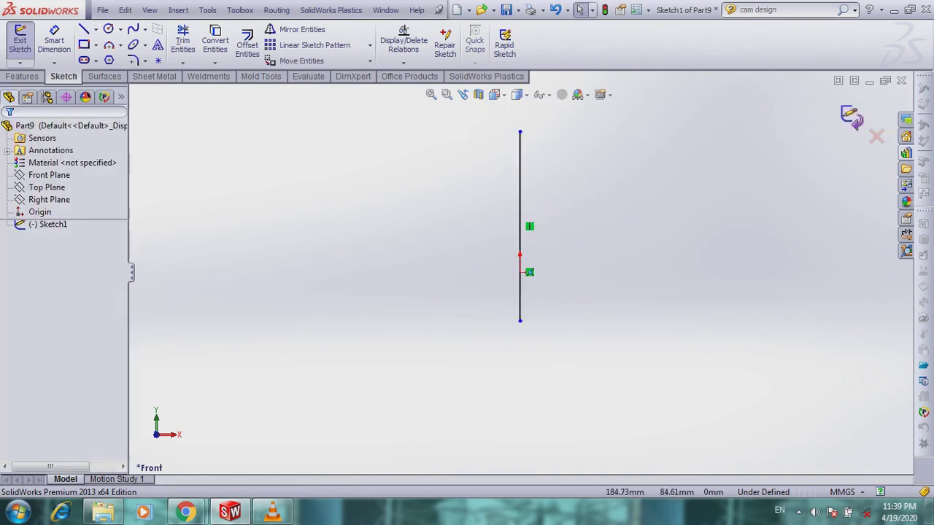
{"action": "left_click", "coordinate": [852, 117]}
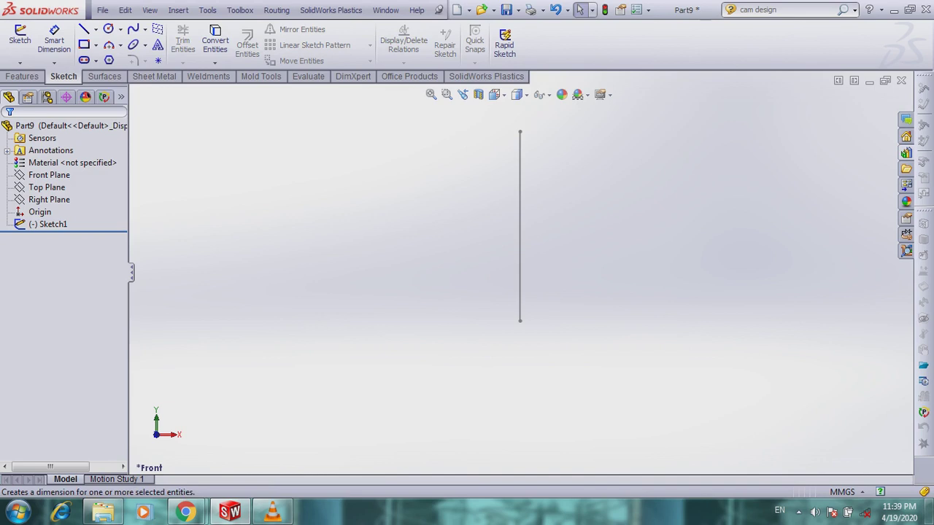
Start a second sketch on the Front Plane and draw a horizontal centerline about 43 mm long from the origin toward positive X
{"action": "left_click", "coordinate": [20, 35]}
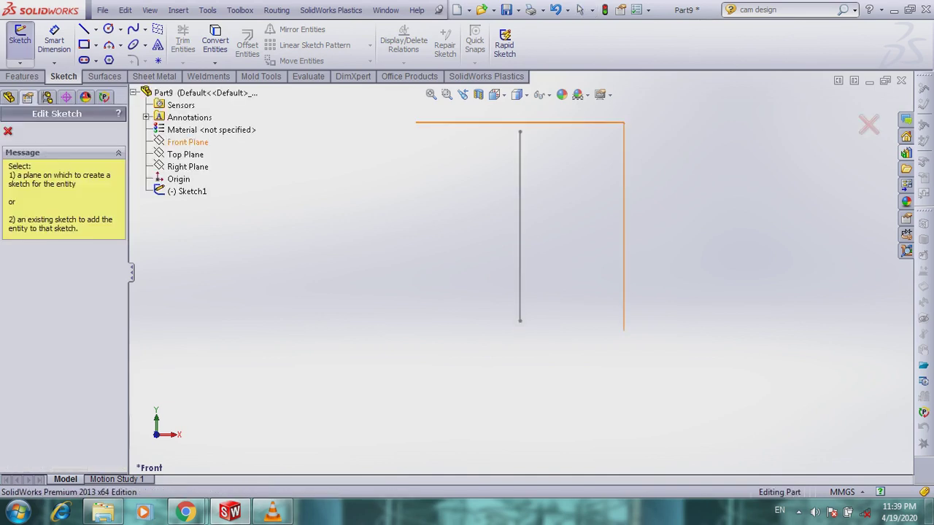
{"action": "left_click", "coordinate": [187, 143]}
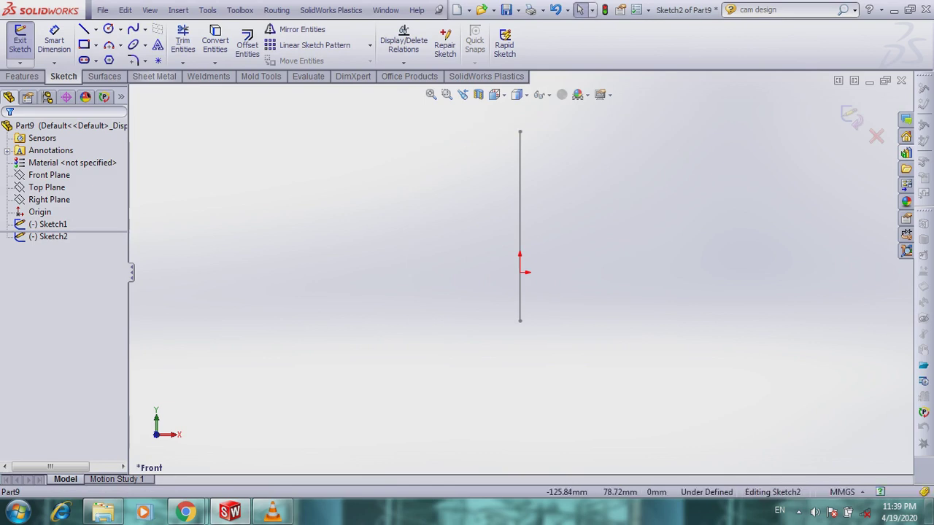
{"action": "left_click", "coordinate": [95, 29]}
{"action": "left_click", "coordinate": [123, 59]}
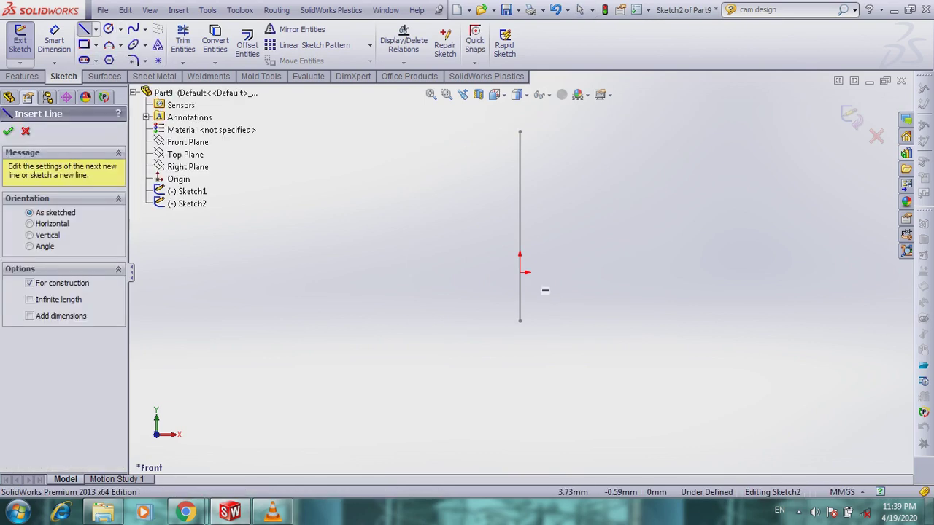
{"action": "left_click", "coordinate": [526, 274]}
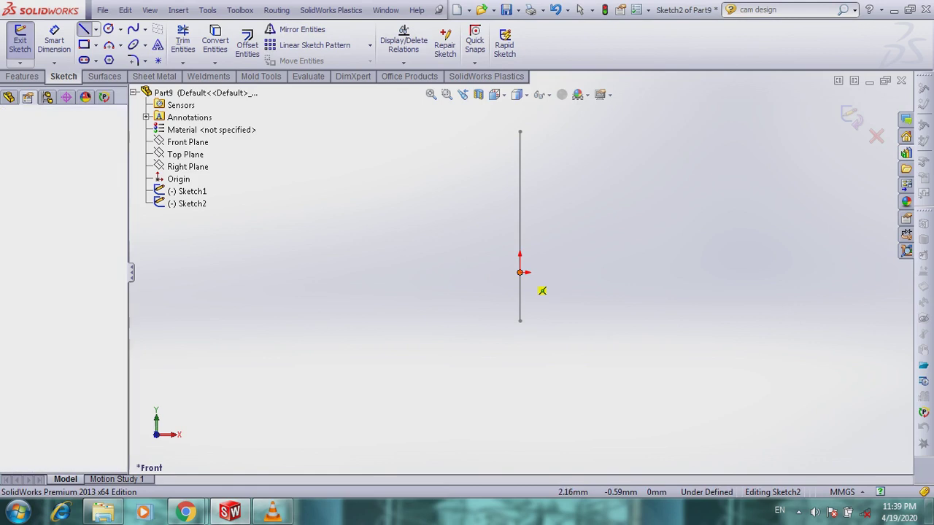
{"action": "left_click", "coordinate": [594, 272]}
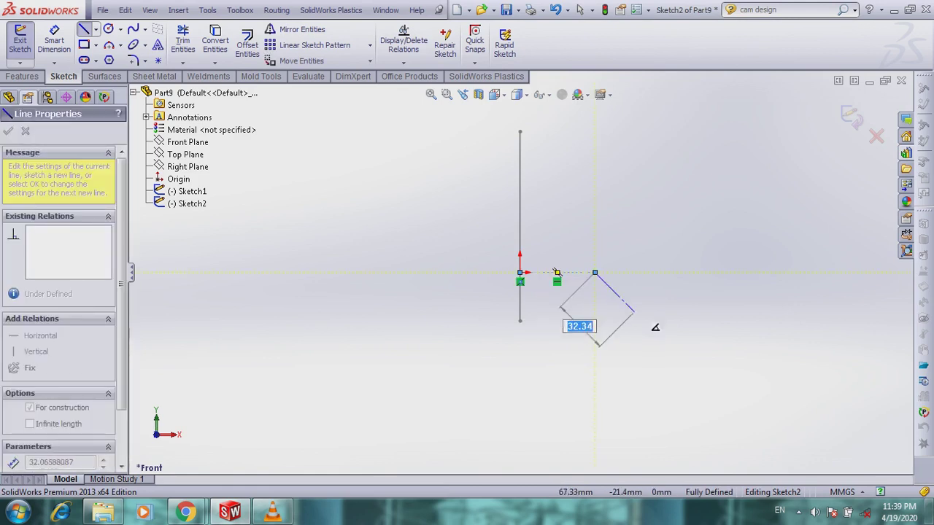
{"action": "key", "text": "Escape"}
Sketch a circle with a radius of about 4.9 mm, centred just above the centerline near its free end
{"action": "left_click", "coordinate": [121, 29]}
{"action": "left_click", "coordinate": [128, 45]}
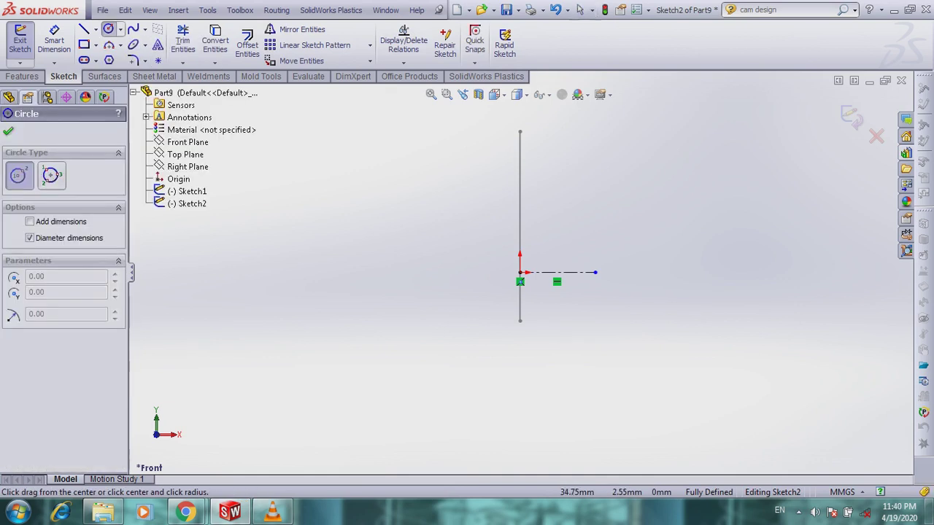
{"action": "left_click", "coordinate": [576, 261]}
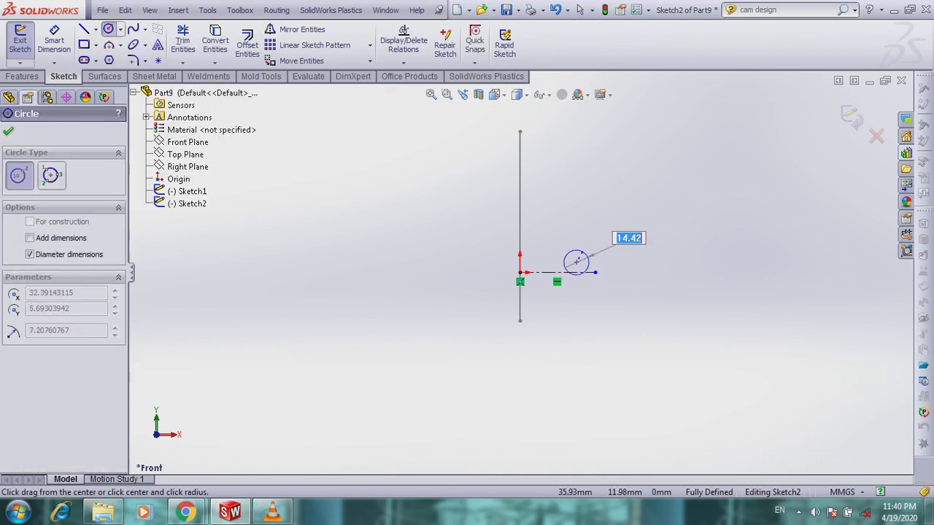
{"action": "left_click", "coordinate": [581, 257]}
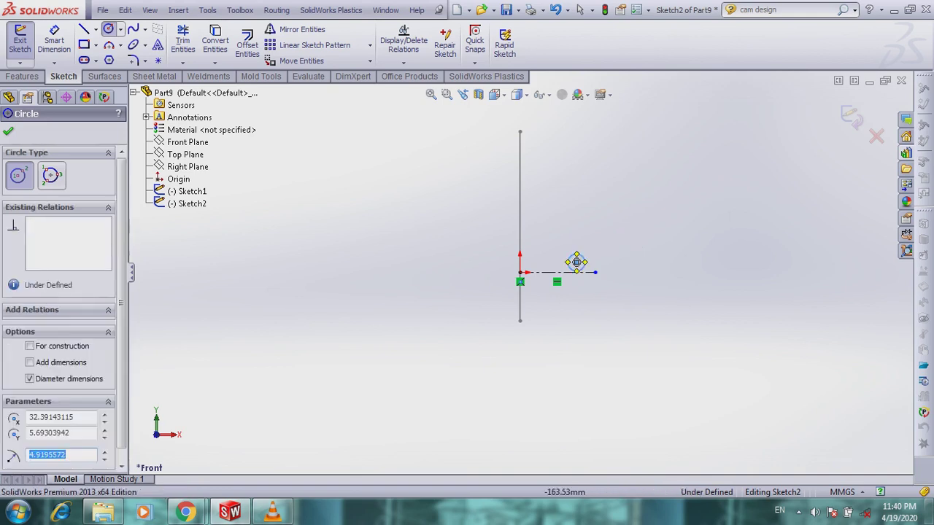
{"action": "key", "text": "Escape"}
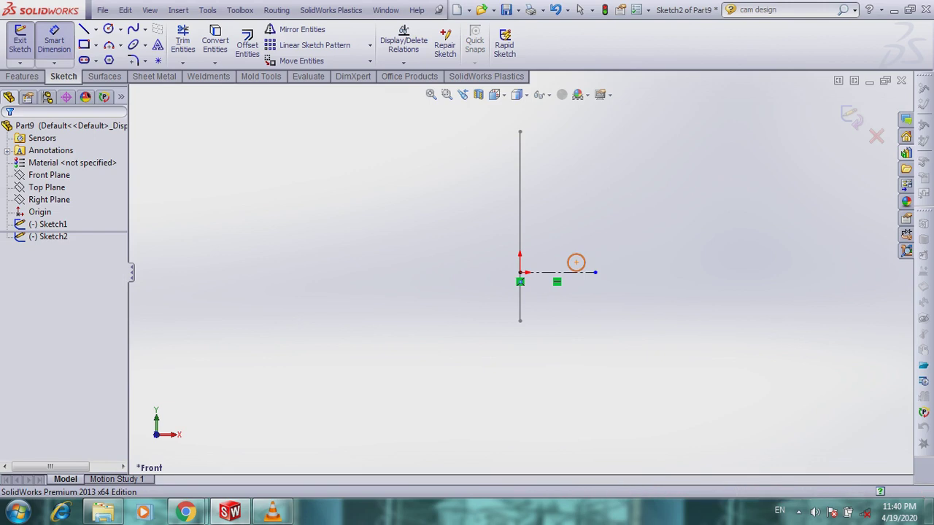
Dimension the circle's diameter as 4 mm
{"action": "left_click", "coordinate": [583, 257]}
{"action": "left_click", "coordinate": [702, 219]}
{"action": "type", "text": "4"}
{"action": "key", "text": "Return"}
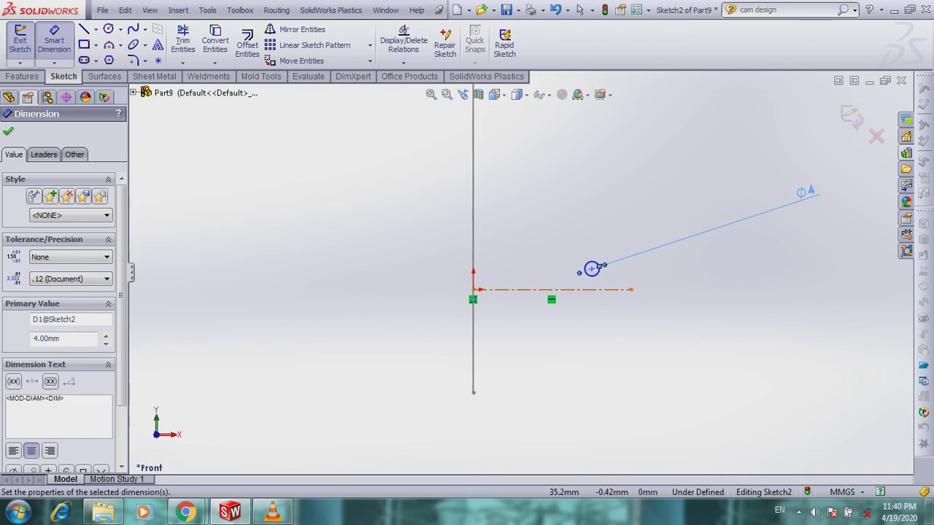
{"action": "left_click", "coordinate": [564, 290]}
{"action": "key", "text": "Escape"}
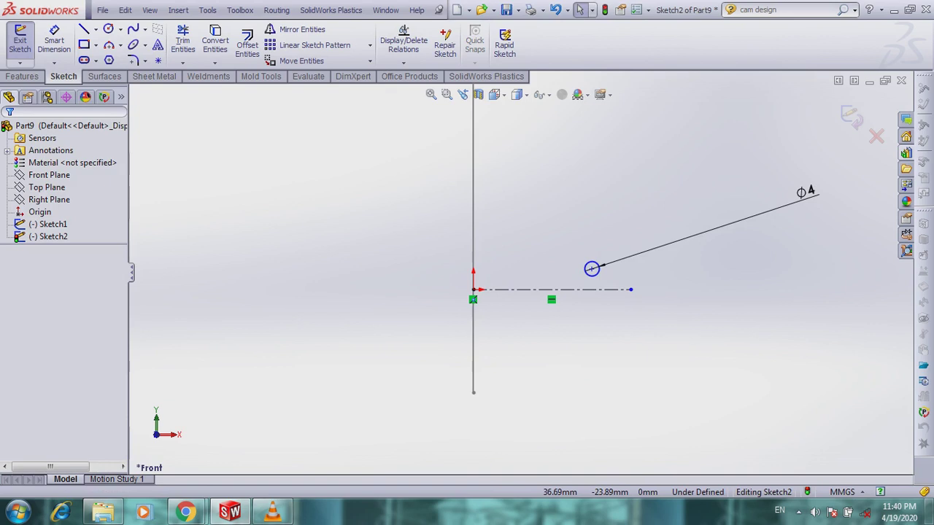
Add a tangent relation between the circle and the horizontal centerline
{"action": "right_click", "coordinate": [603, 266]}
{"action": "left_click", "coordinate": [656, 424]}
{"action": "left_click", "coordinate": [576, 289]}
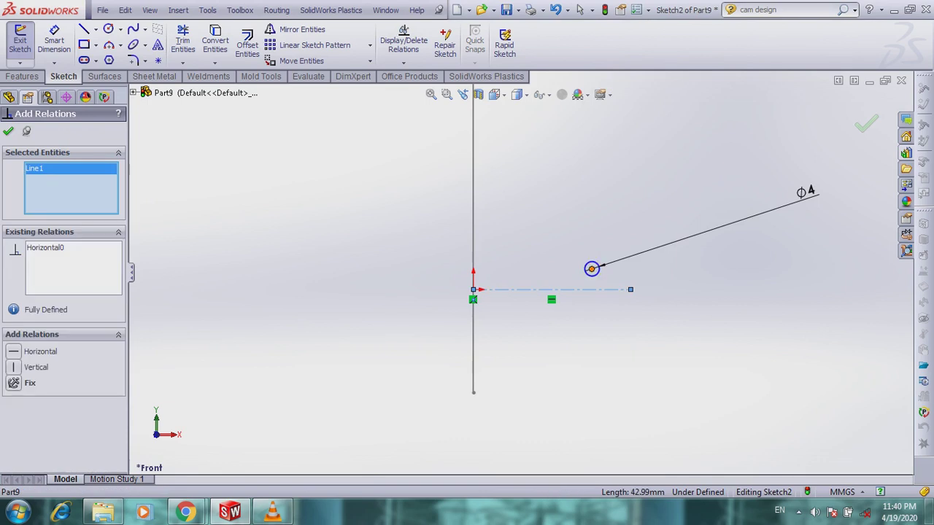
{"action": "left_click", "coordinate": [591, 268]}
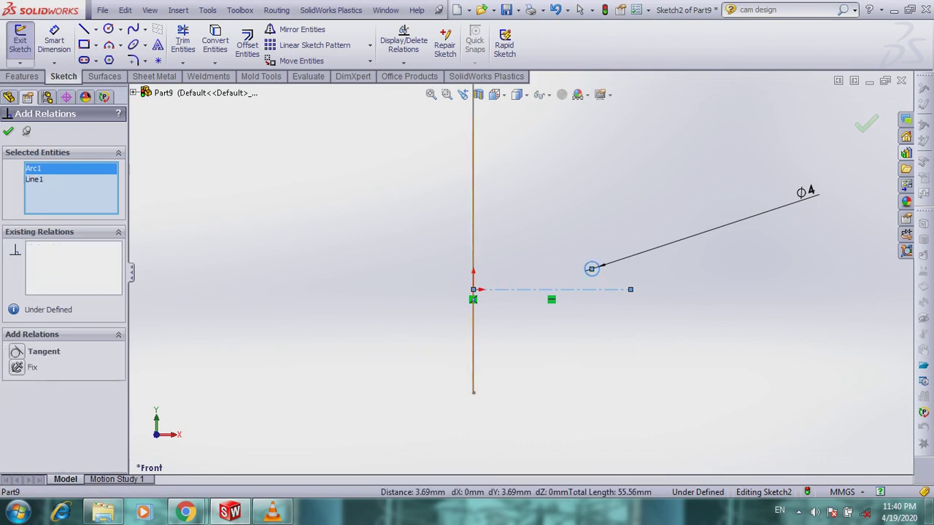
{"action": "left_click", "coordinate": [16, 351]}
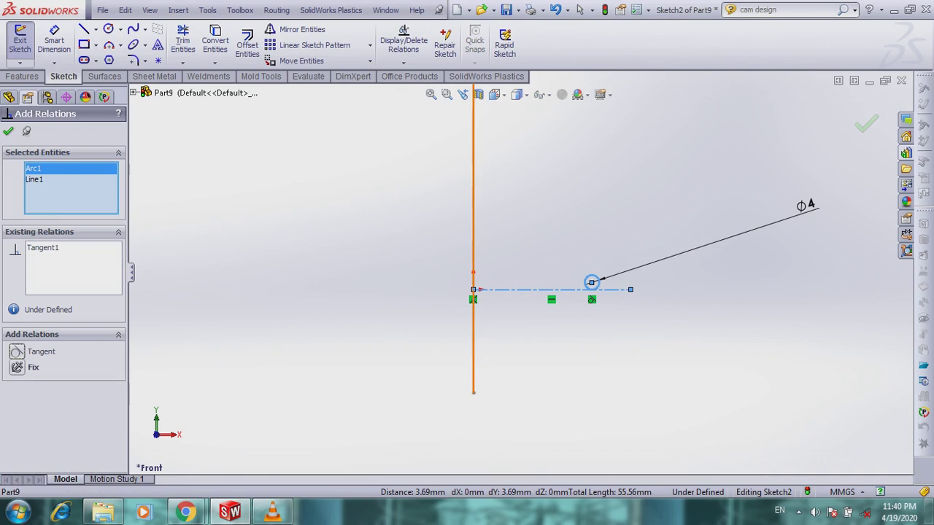
{"action": "left_click", "coordinate": [8, 131]}
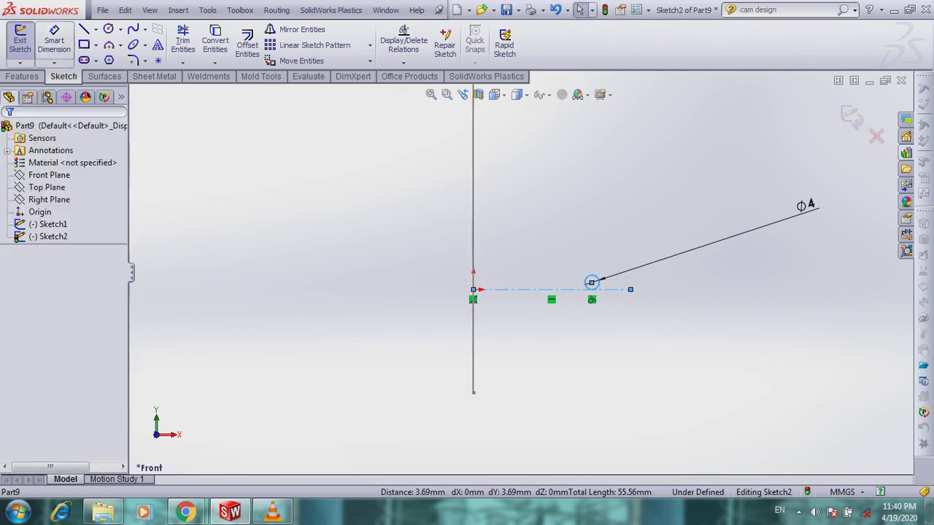
Dimension the horizontal distance from the origin to the circle's centre as 14 mm
{"action": "left_click", "coordinate": [54, 41]}
{"action": "left_click", "coordinate": [591, 282]}
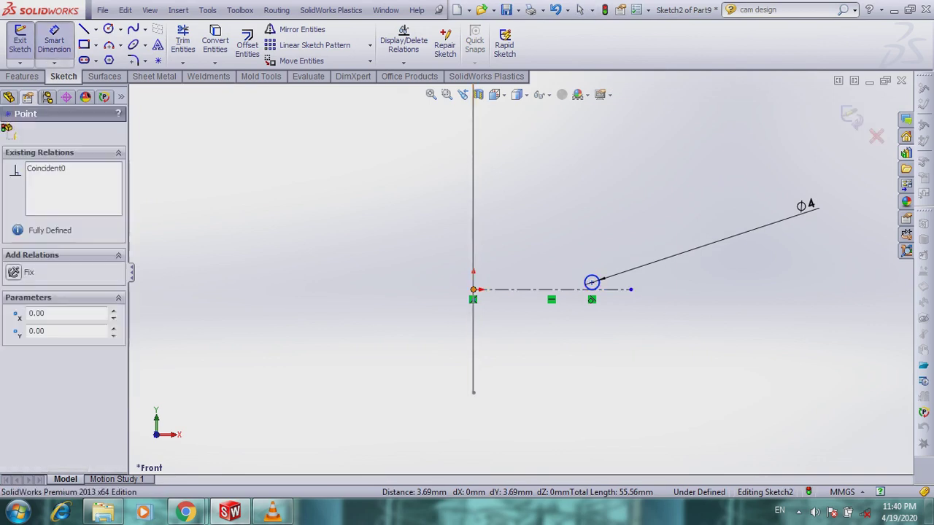
{"action": "left_click", "coordinate": [592, 282]}
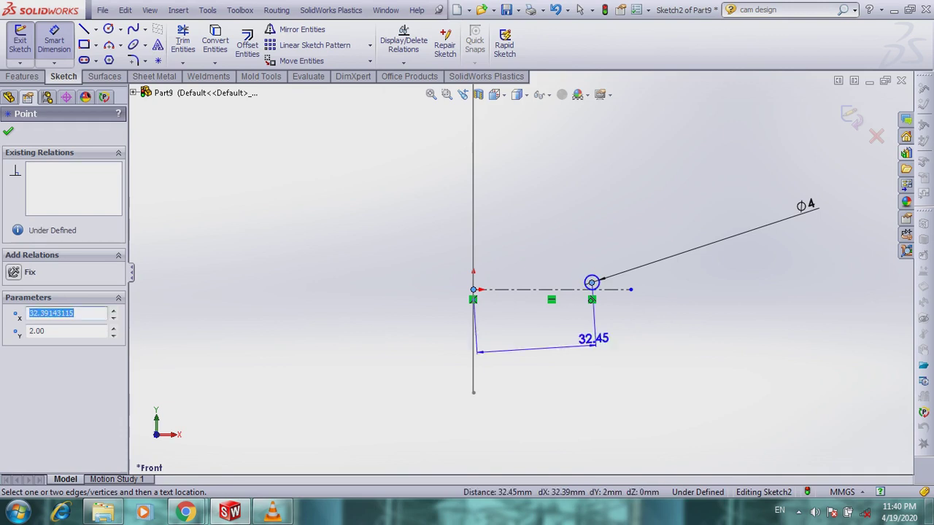
{"action": "left_click", "coordinate": [552, 353]}
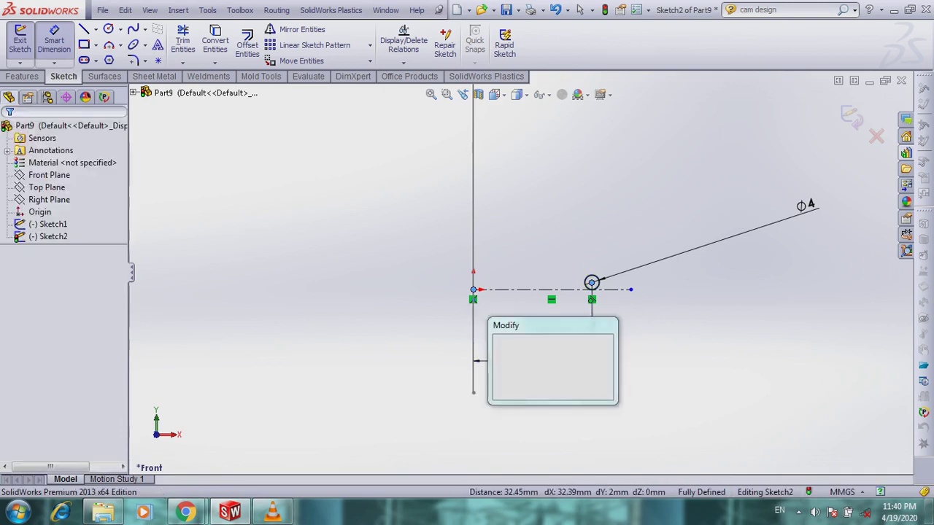
{"action": "type", "text": "14"}
{"action": "key", "text": "Return"}
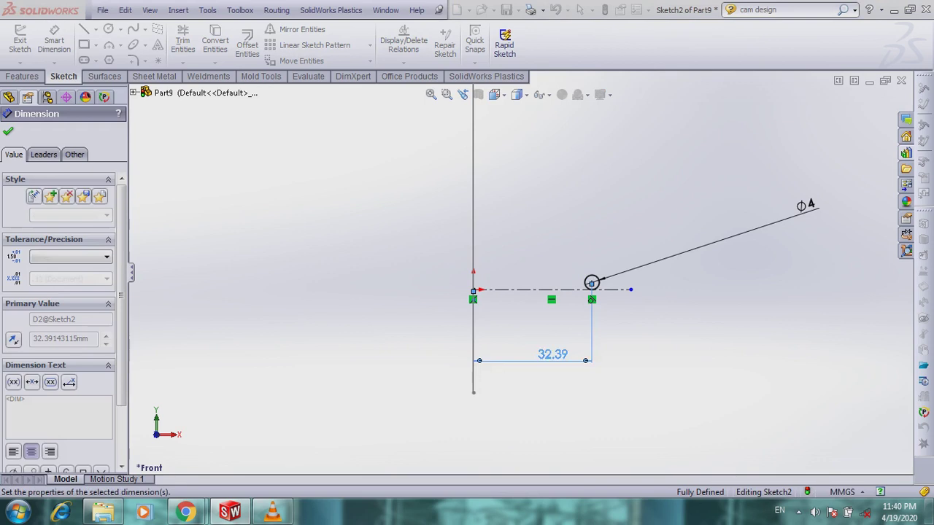
{"action": "left_click", "coordinate": [647, 378]}
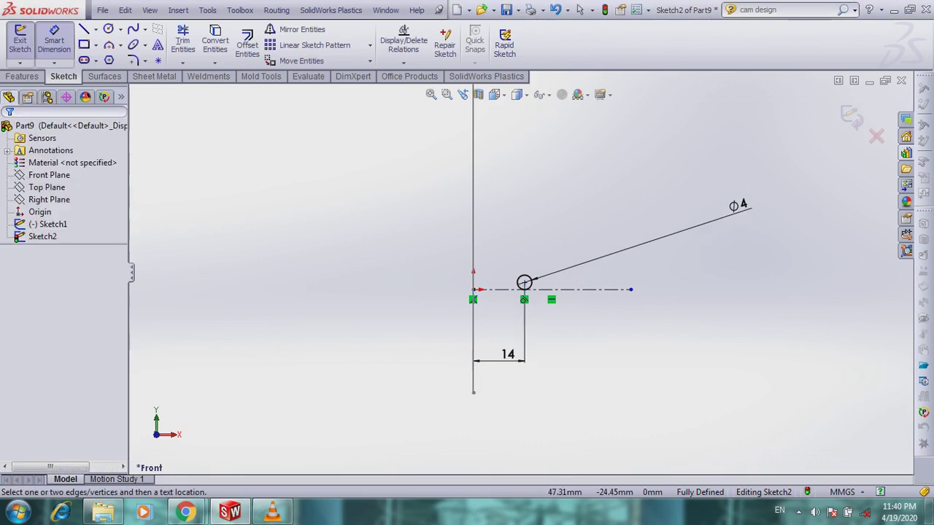
Close the circle sketch and set up a swept boss using the circle as profile and the vertical line as path
{"action": "left_click", "coordinate": [849, 115]}
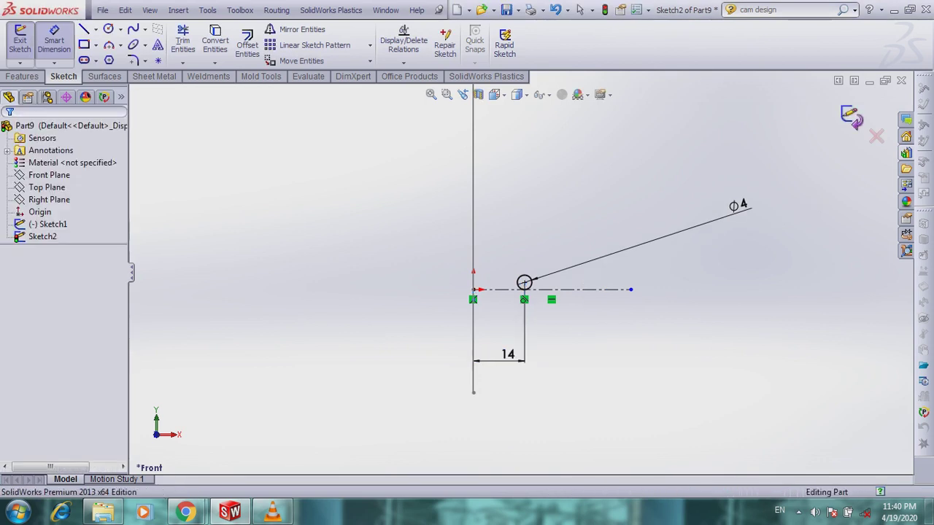
{"action": "left_click", "coordinate": [22, 76]}
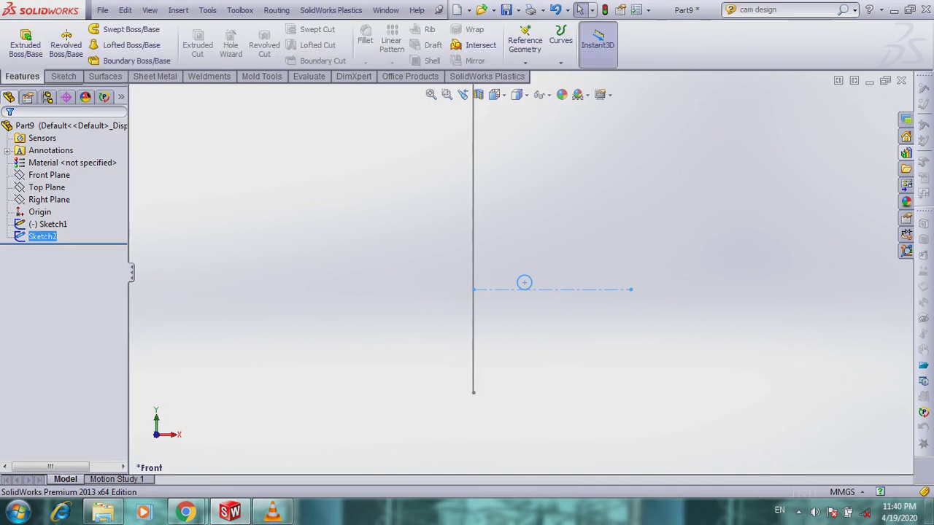
{"action": "left_click", "coordinate": [130, 30]}
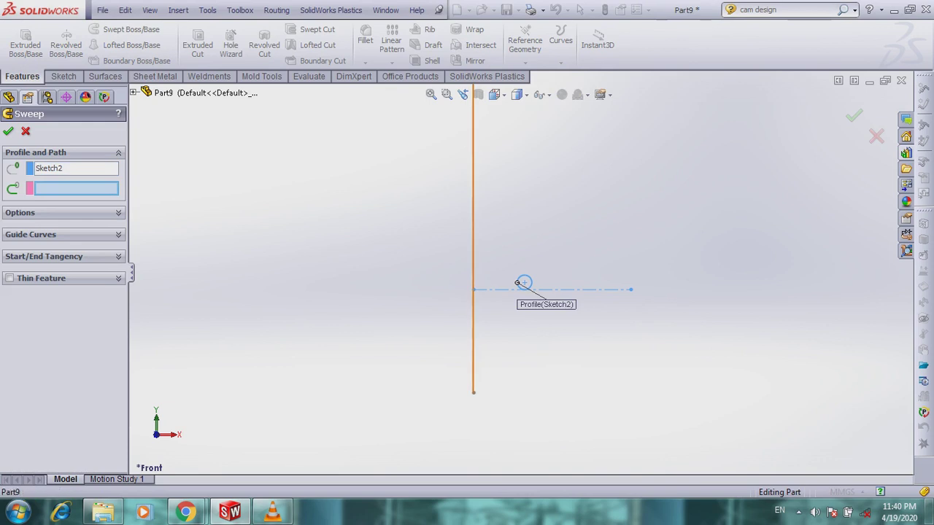
{"action": "left_click", "coordinate": [472, 184]}
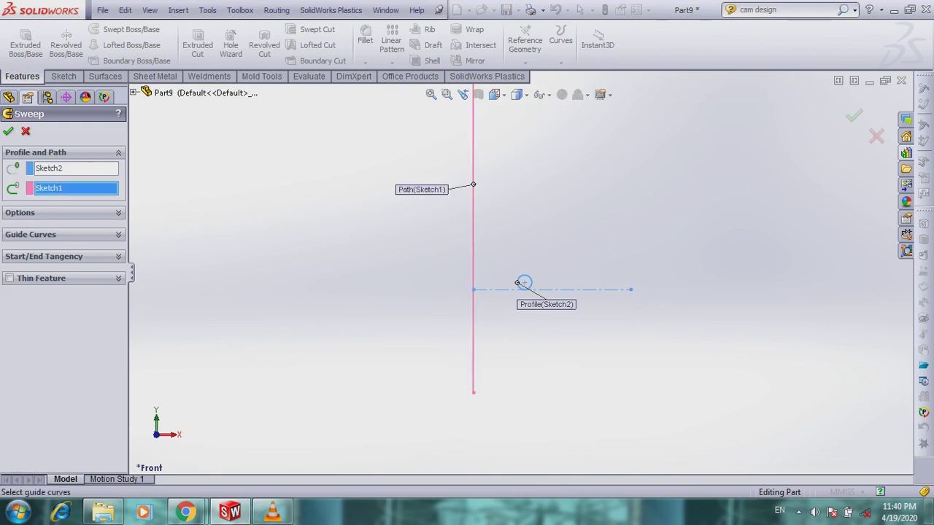
Set the sweep's orientation to Twist Along Path With Normal Constant, defined by 5 turns, and complete the coil
{"action": "left_click", "coordinate": [118, 213]}
{"action": "left_click", "coordinate": [72, 241]}
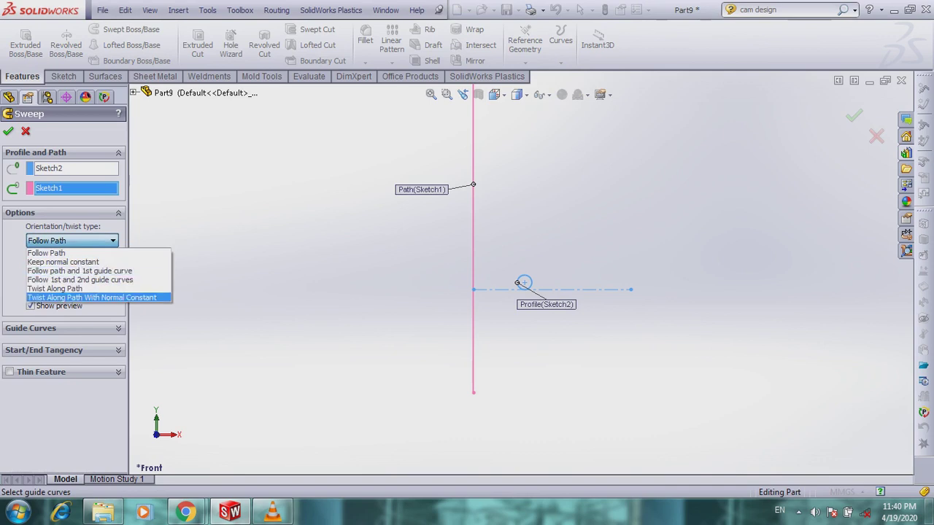
{"action": "left_click", "coordinate": [71, 296]}
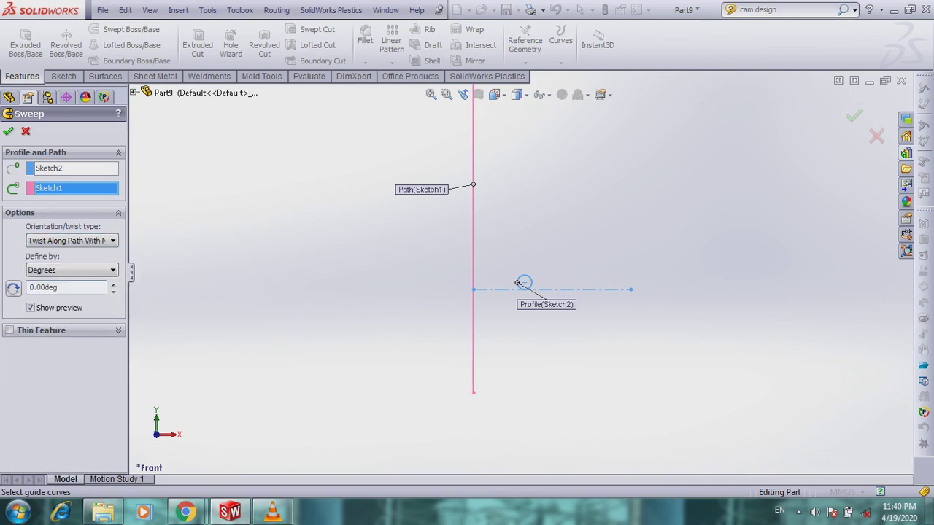
{"action": "left_click", "coordinate": [72, 270]}
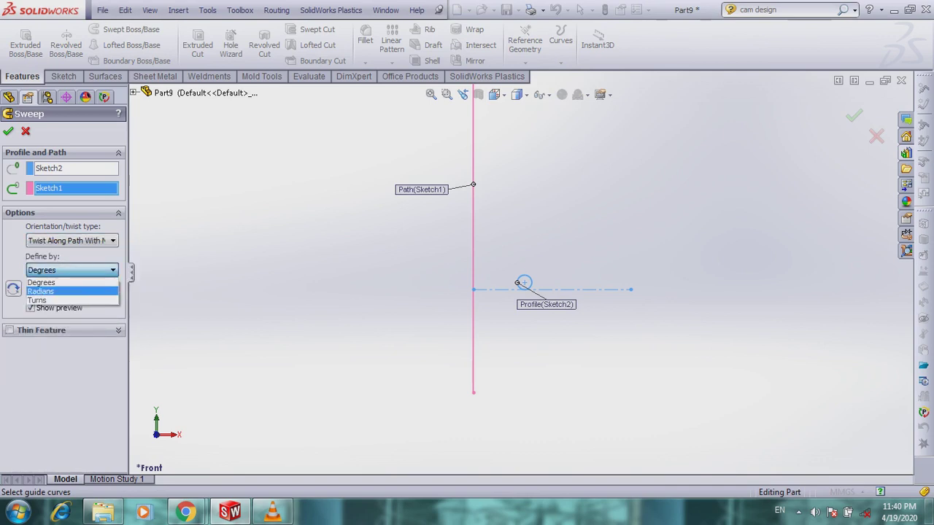
{"action": "left_click", "coordinate": [44, 296]}
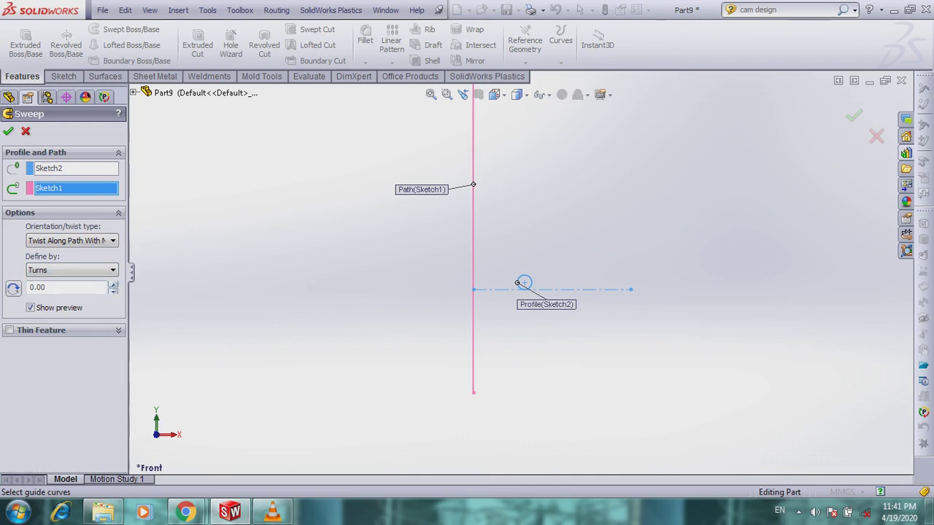
{"action": "left_click", "coordinate": [113, 284]}
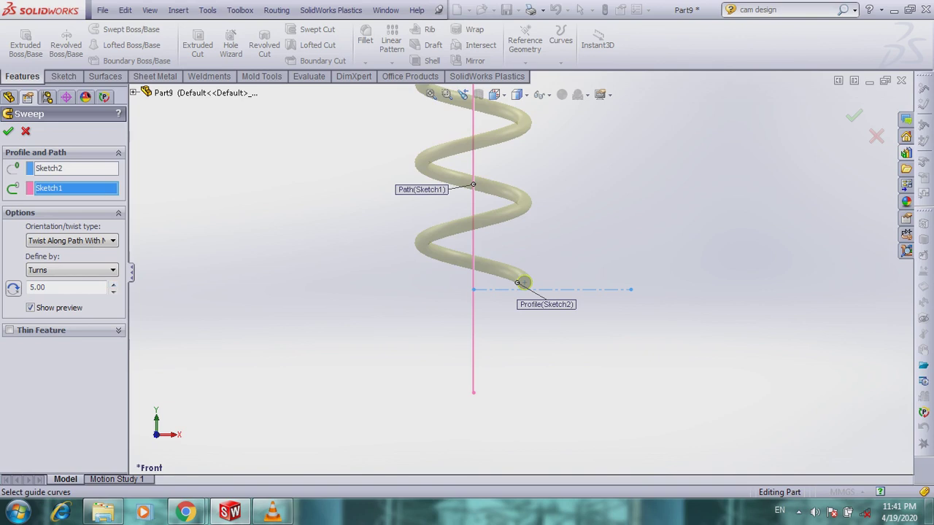
{"action": "scroll", "coordinate": [519, 273], "scroll_direction": "up", "scroll_amount": 4}
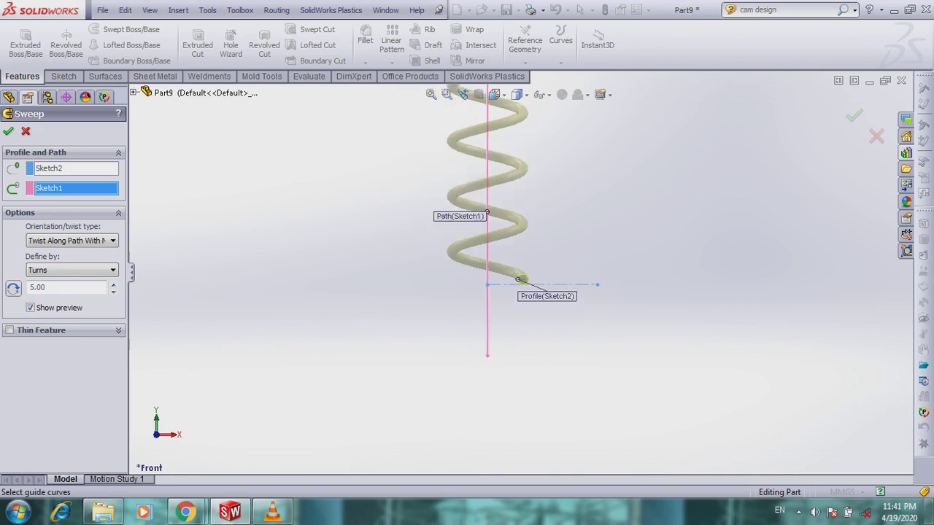
{"action": "scroll", "coordinate": [268, 278], "scroll_direction": "down", "scroll_amount": 1}
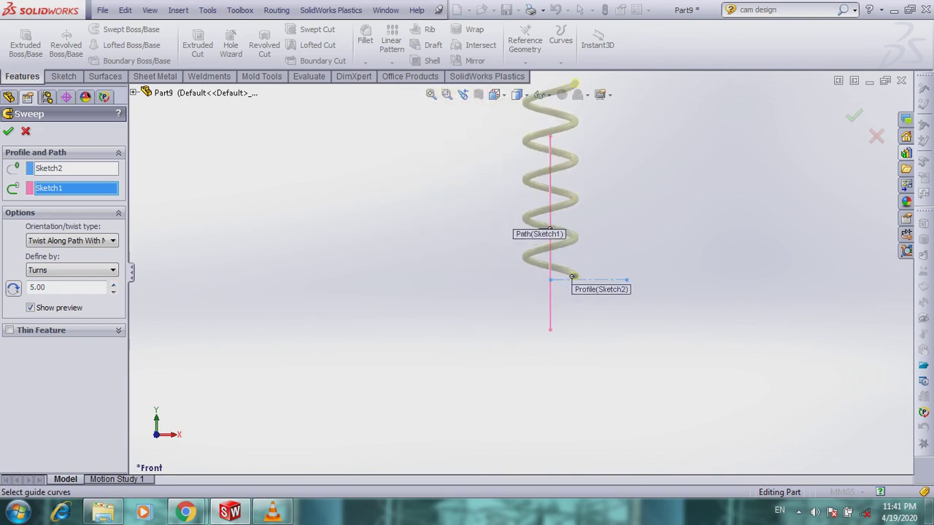
{"action": "key", "text": "Return"}
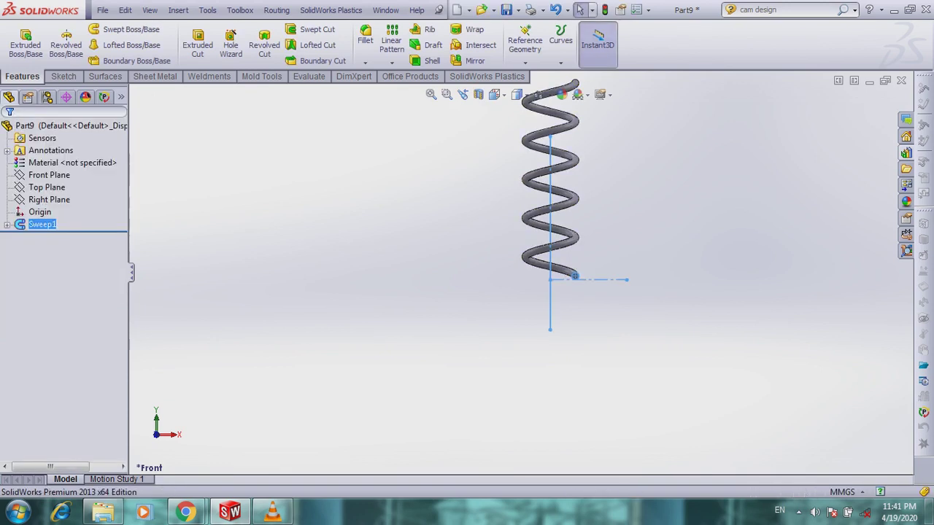
Create a reference axis through the spring's centre at the intersection of the Right Plane and the Front Plane
{"action": "left_click", "coordinate": [49, 200], "text": "ctrl"}
{"action": "left_click", "coordinate": [46, 187], "text": "ctrl"}
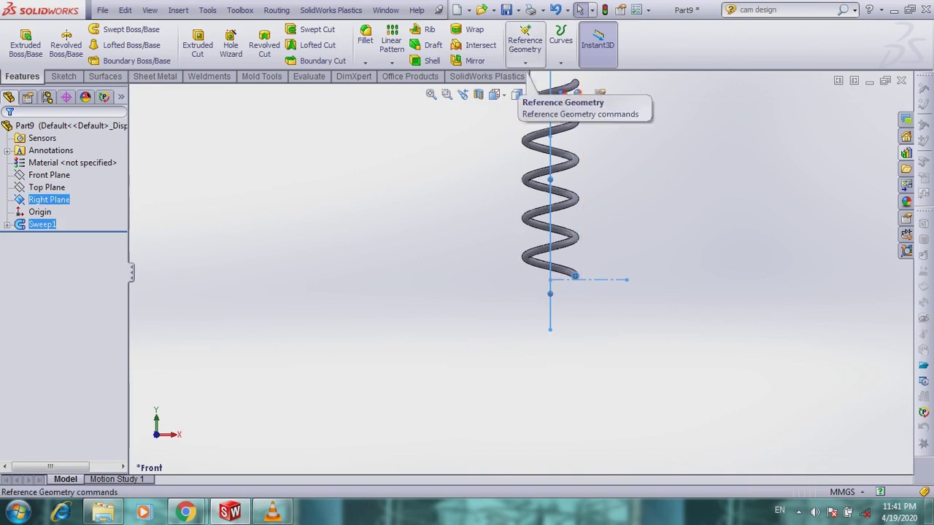
{"action": "left_click", "coordinate": [526, 44]}
{"action": "left_click", "coordinate": [537, 89]}
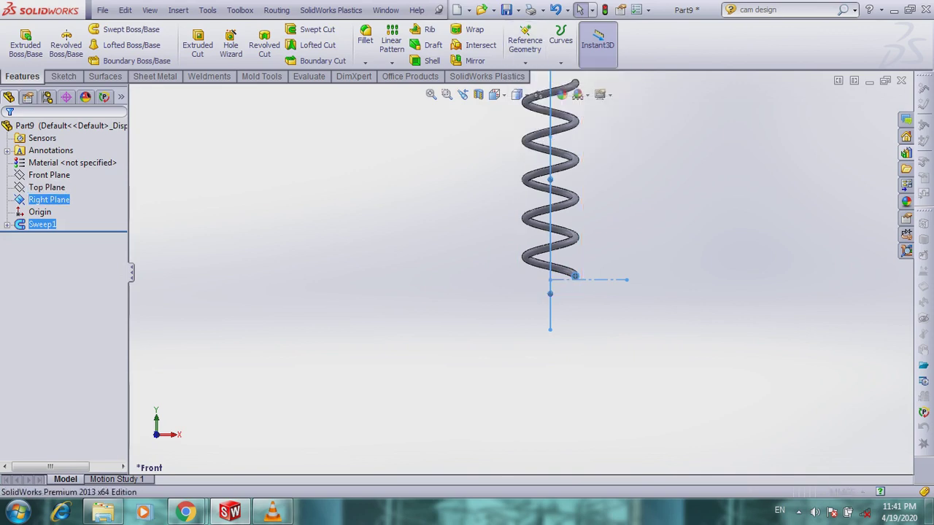
{"action": "left_click", "coordinate": [133, 93]}
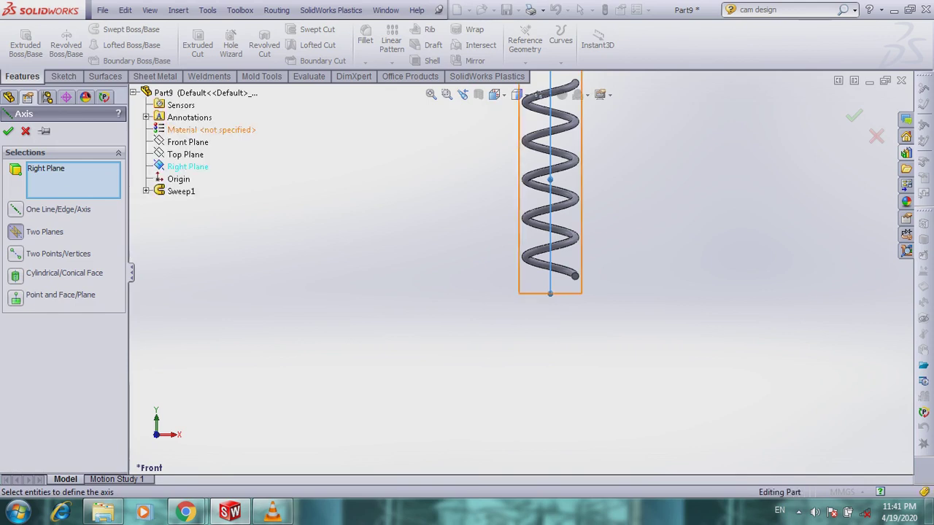
{"action": "left_click", "coordinate": [187, 141]}
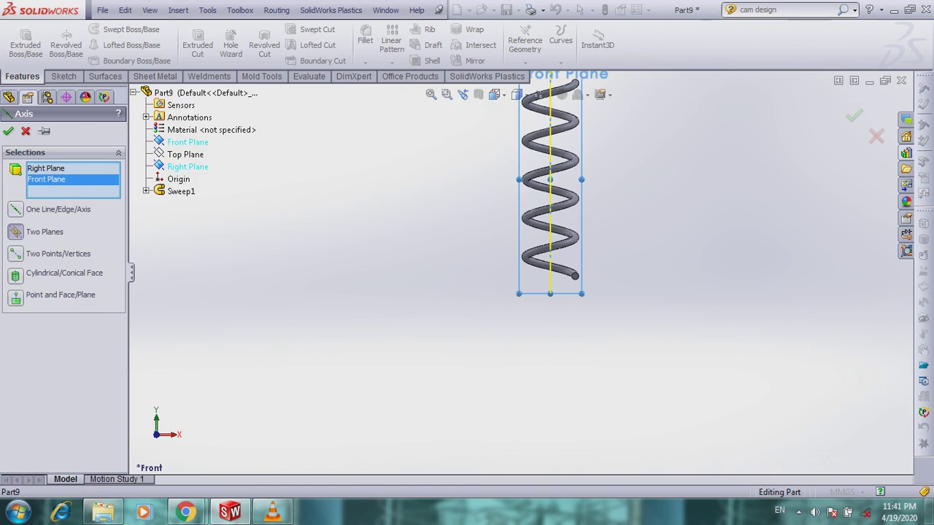
{"action": "left_click", "coordinate": [9, 132]}
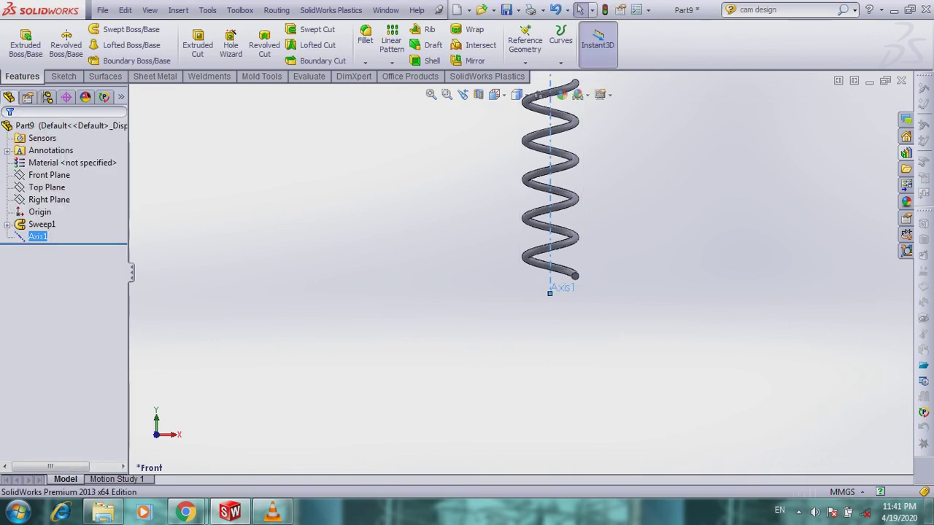
{"action": "left_click", "coordinate": [306, 219]}
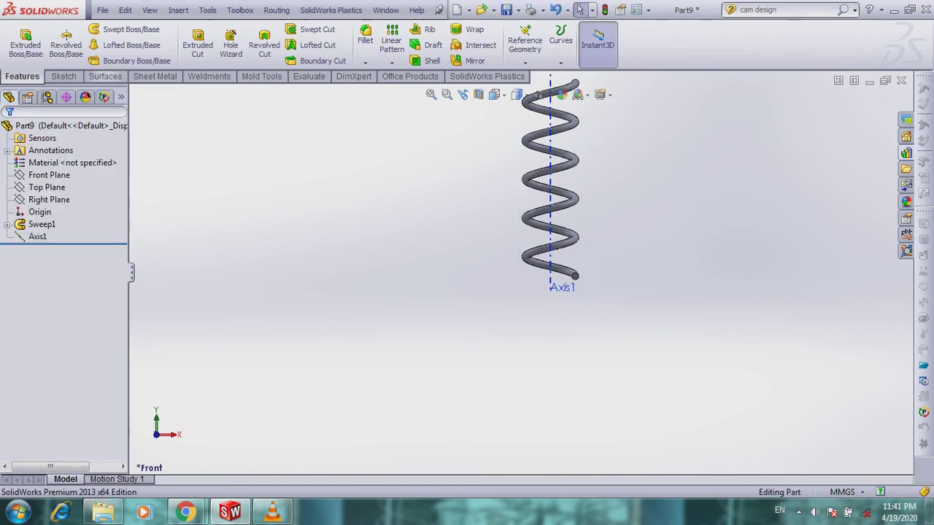
{"action": "left_click", "coordinate": [103, 10]}
{"action": "key", "text": "Right"}
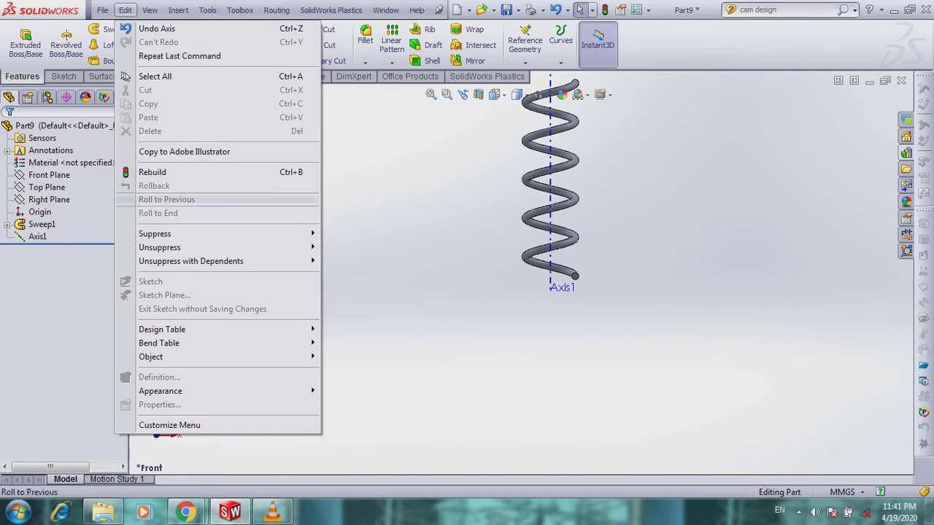
{"action": "key", "text": "Down"}
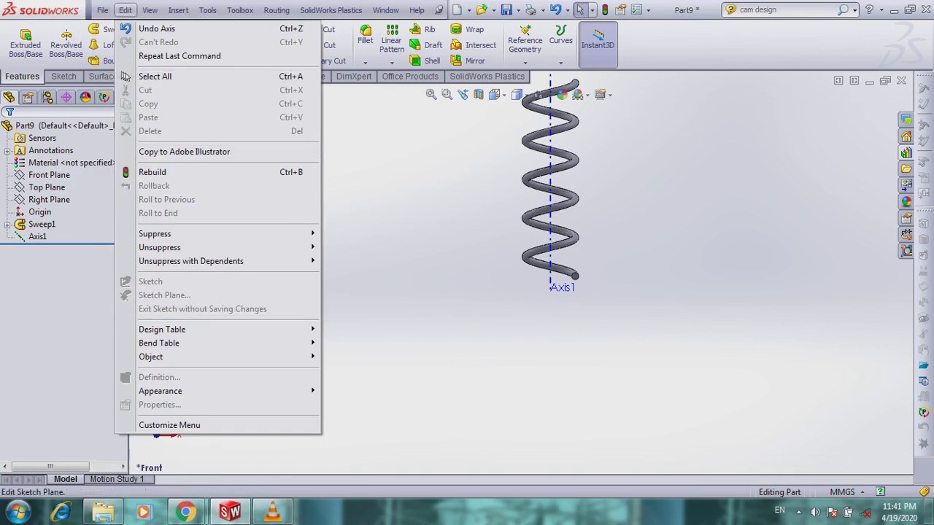
{"action": "left_click", "coordinate": [365, 292]}
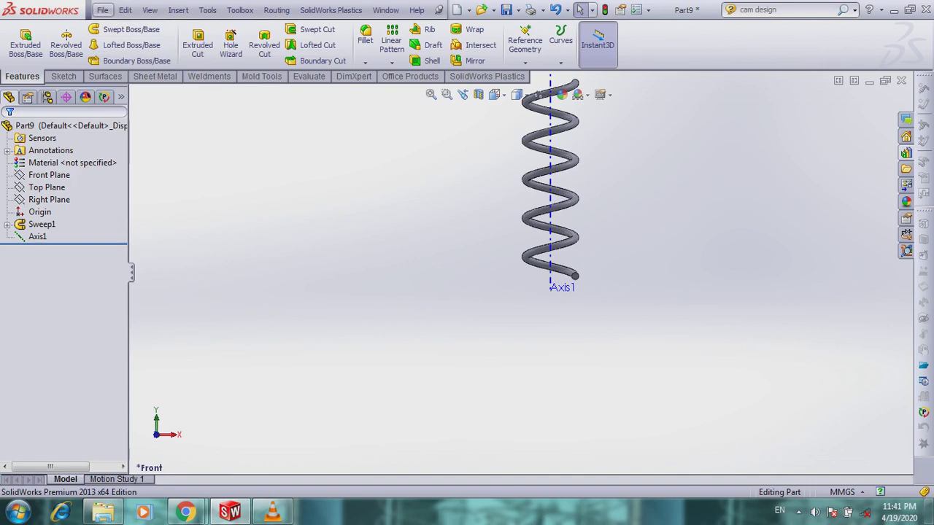
Save the spring part as Cam-spring-01 in the Cam-Model folder
{"action": "left_click", "coordinate": [103, 10]}
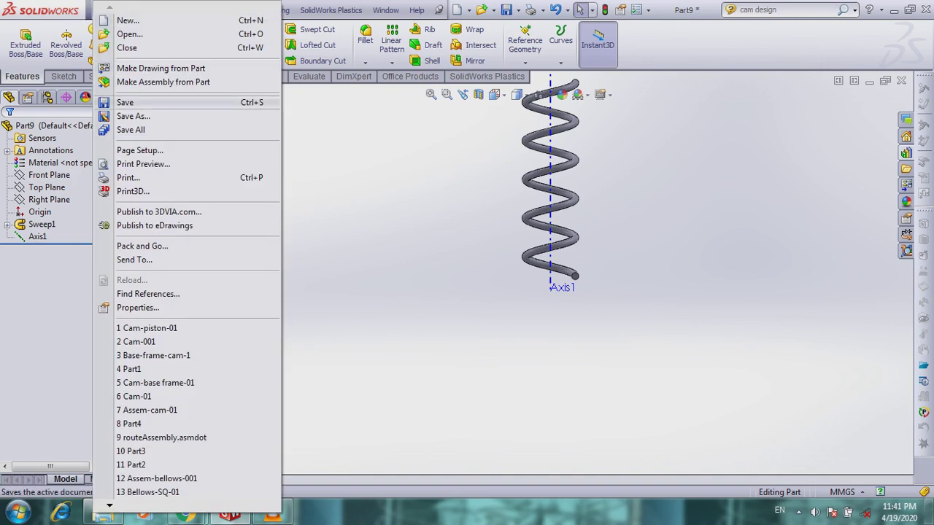
{"action": "key", "text": "Return"}
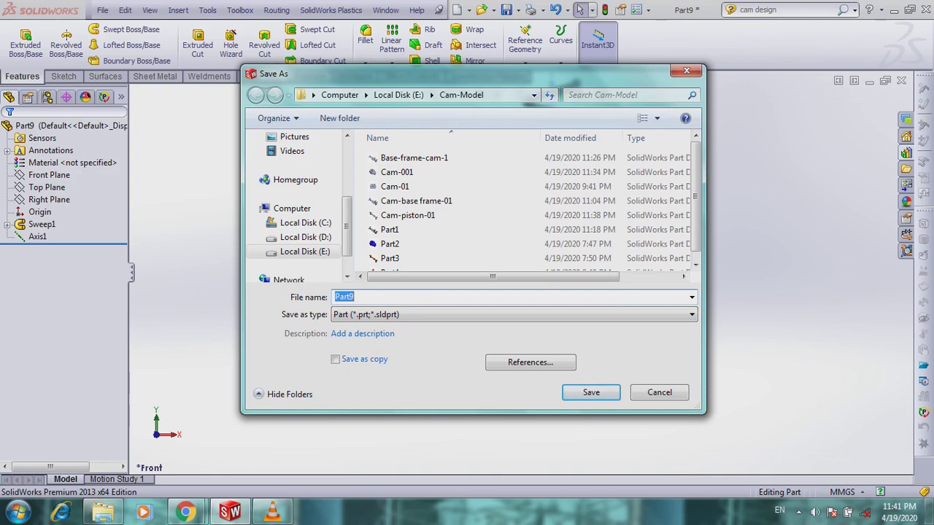
{"action": "type", "text": "C"}
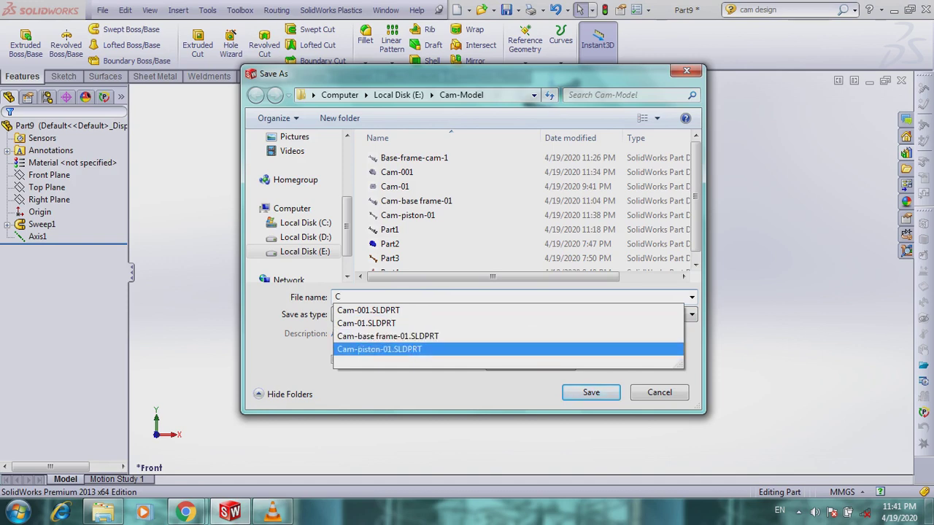
{"action": "key", "text": "Return"}
{"action": "left_click", "coordinate": [378, 296]}
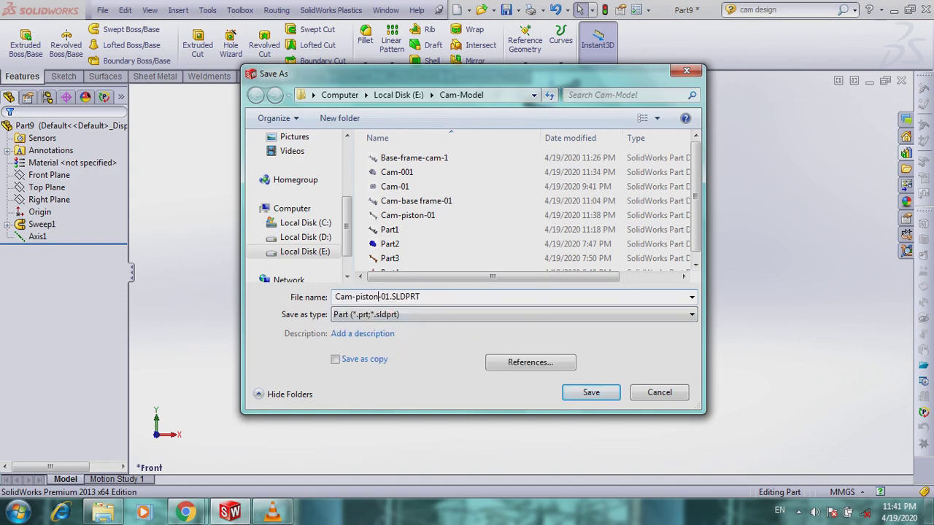
{"action": "key", "text": "BackSpace"}
{"action": "key", "text": "BackSpace"}
{"action": "key", "text": "BackSpace"}
{"action": "key", "text": "BackSpace"}
{"action": "key", "text": "BackSpace"}
{"action": "key", "text": "BackSpace"}
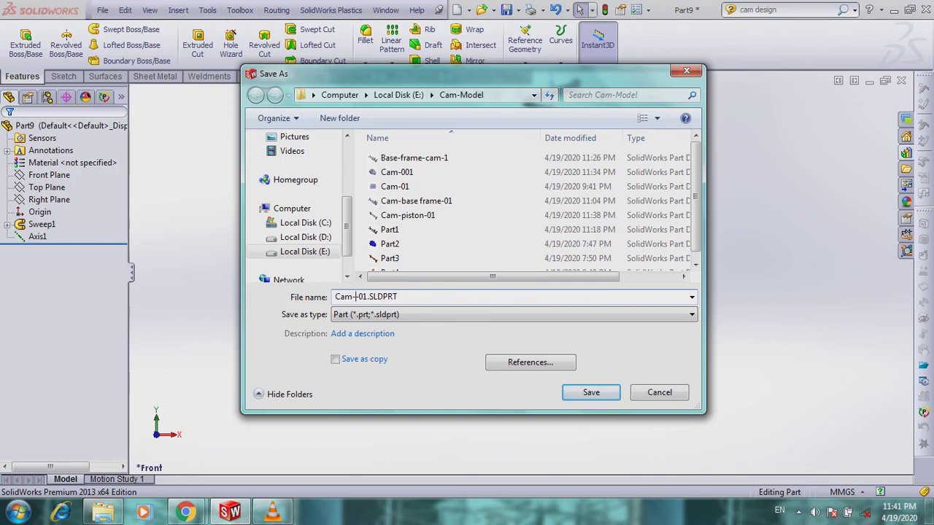
{"action": "type", "text": "spring"}
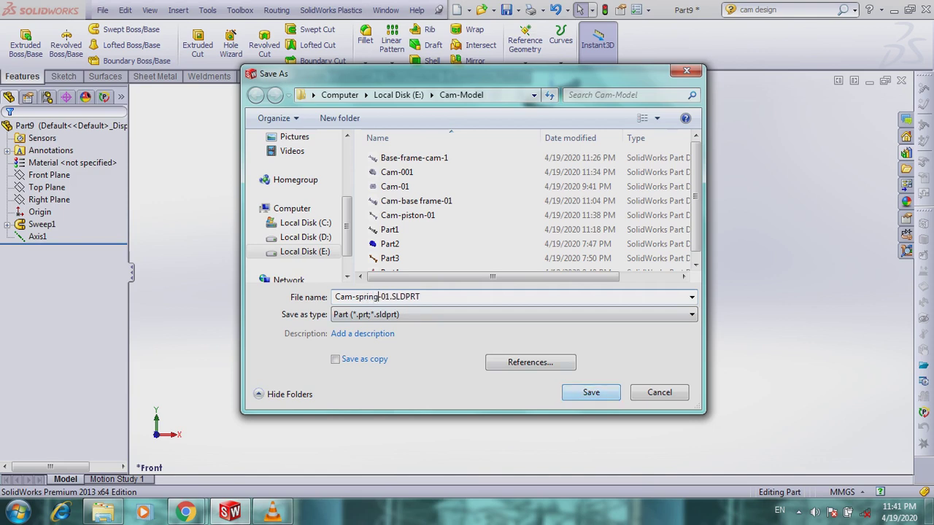
{"action": "left_click", "coordinate": [591, 392]}
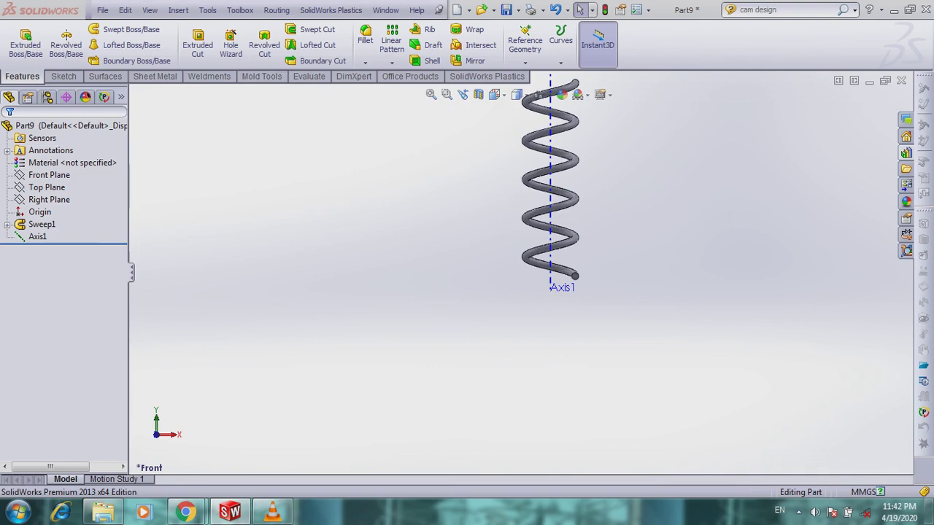
Close the spring part and create a new assembly document
{"action": "left_click", "coordinate": [102, 10]}
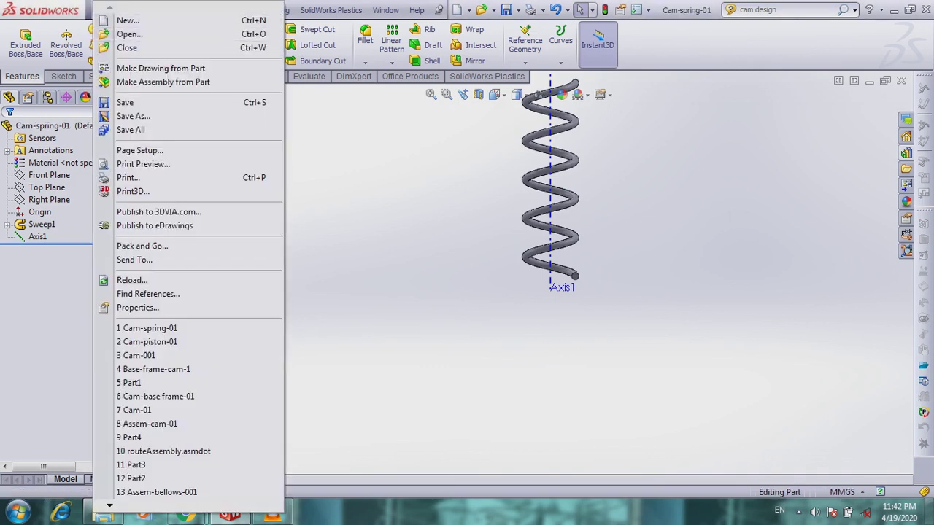
{"action": "left_click", "coordinate": [126, 47]}
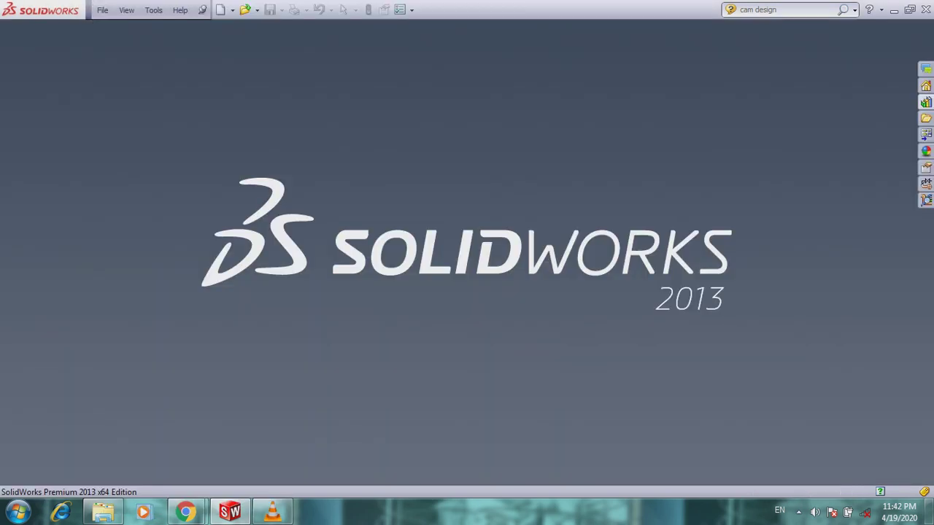
{"action": "left_click", "coordinate": [103, 10]}
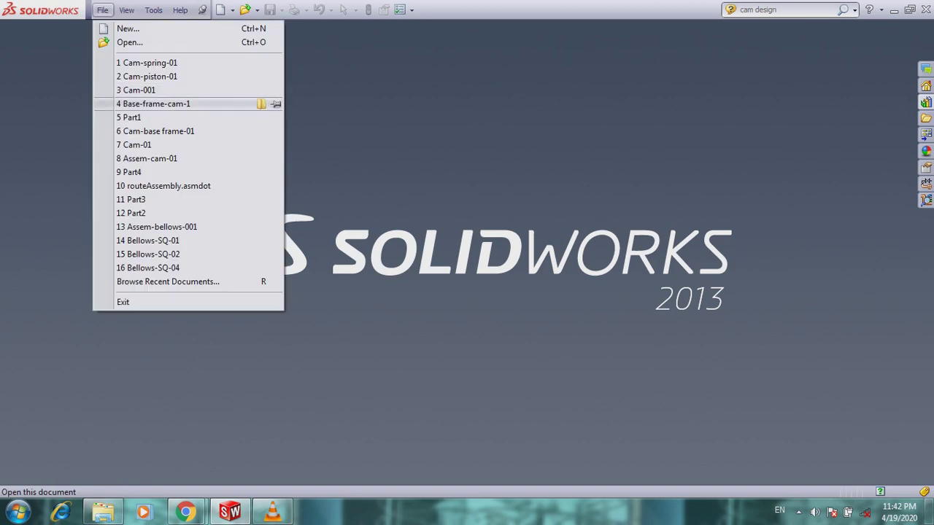
{"action": "left_click", "coordinate": [127, 29]}
{"action": "left_click", "coordinate": [274, 310]}
{"action": "left_click", "coordinate": [480, 444]}
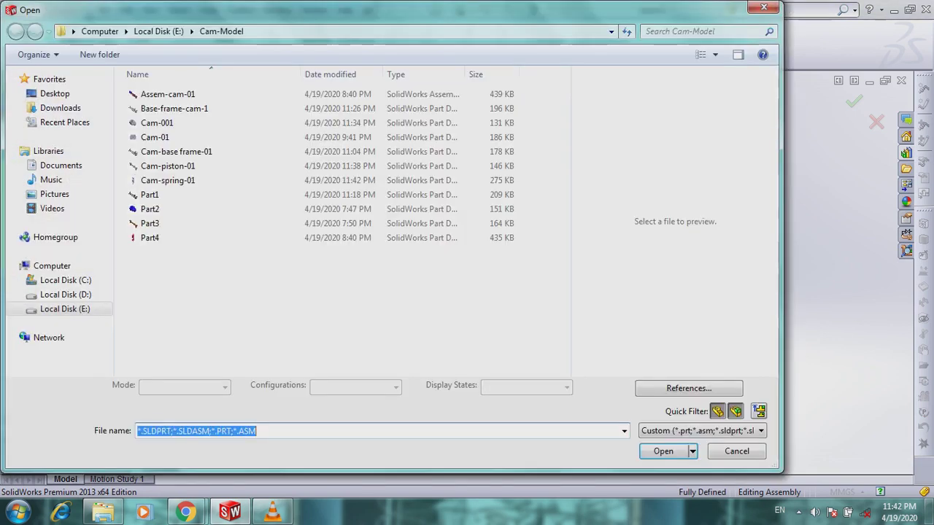
Insert the Cam-base frame-01 part from the Cam-Model folder as the assembly's first component
{"action": "left_click", "coordinate": [177, 151]}
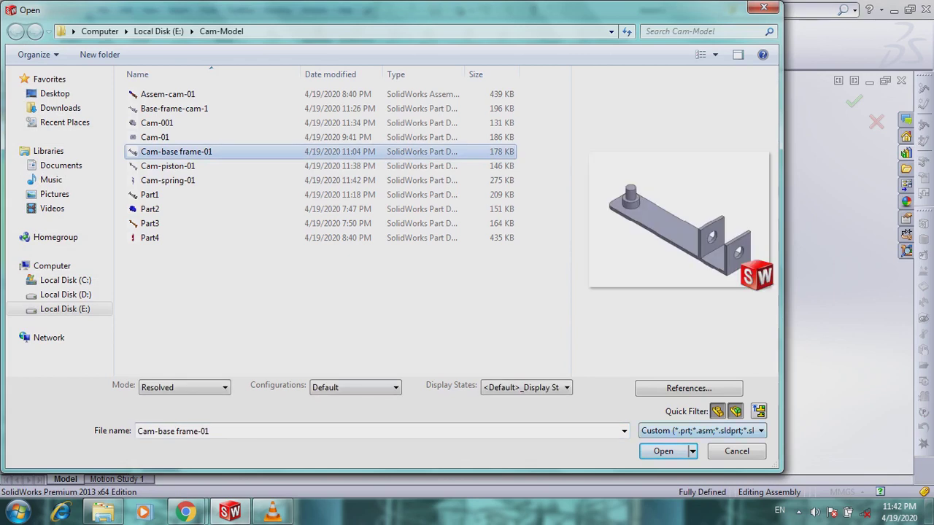
{"action": "left_click", "coordinate": [663, 452]}
{"action": "left_click", "coordinate": [556, 310]}
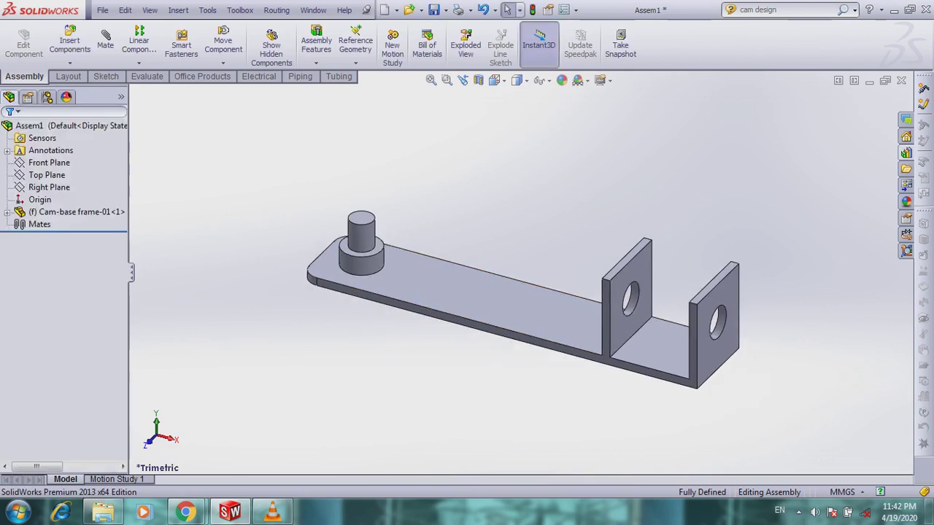
Insert the Cam-piston-01 part from the Cam-Model folder and place it above the base frame
{"action": "left_click", "coordinate": [71, 43]}
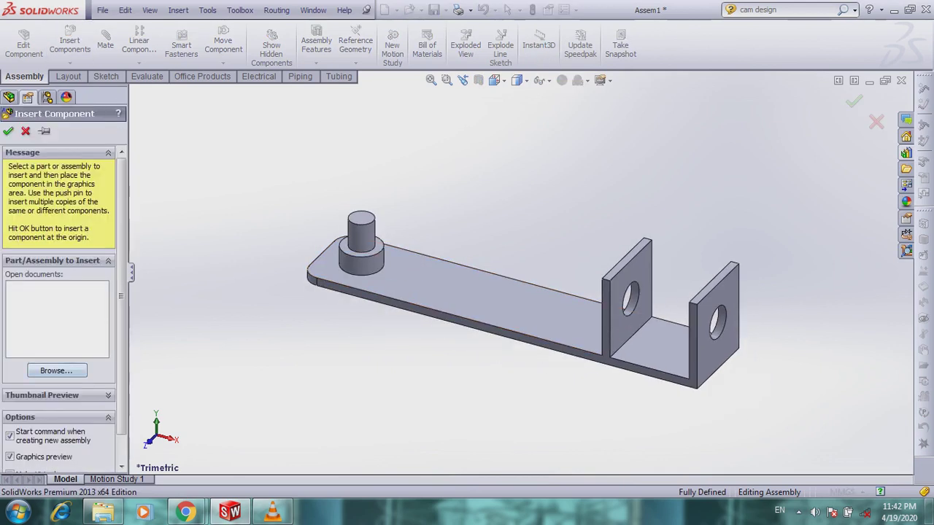
{"action": "left_click", "coordinate": [56, 370]}
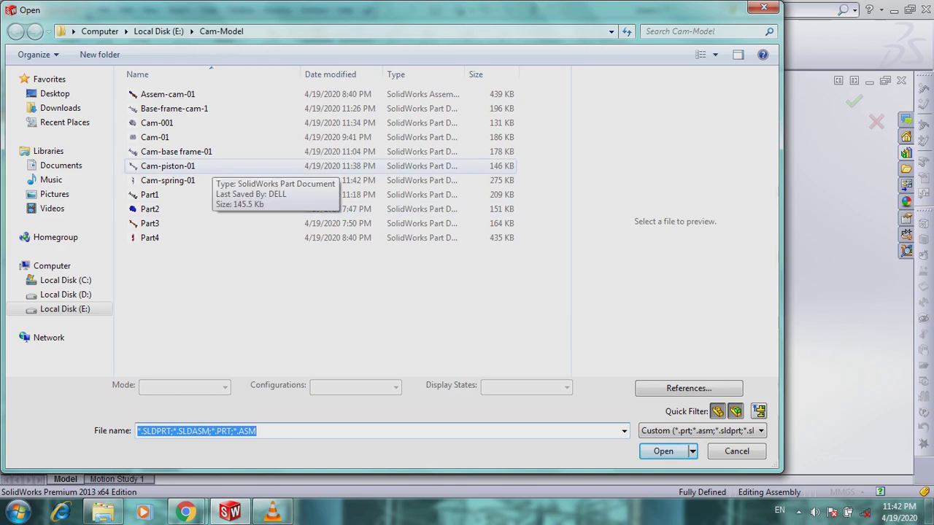
{"action": "left_click", "coordinate": [168, 166]}
{"action": "left_click", "coordinate": [663, 451]}
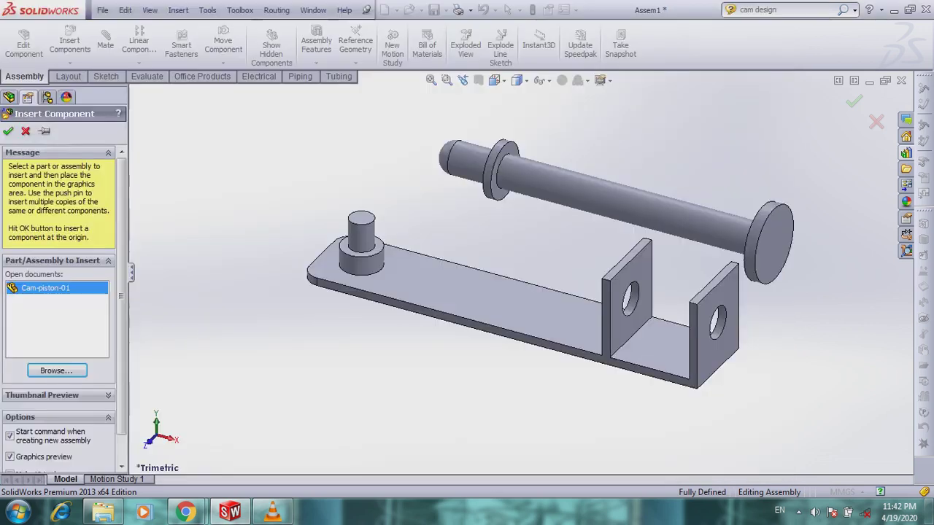
{"action": "left_click", "coordinate": [616, 209]}
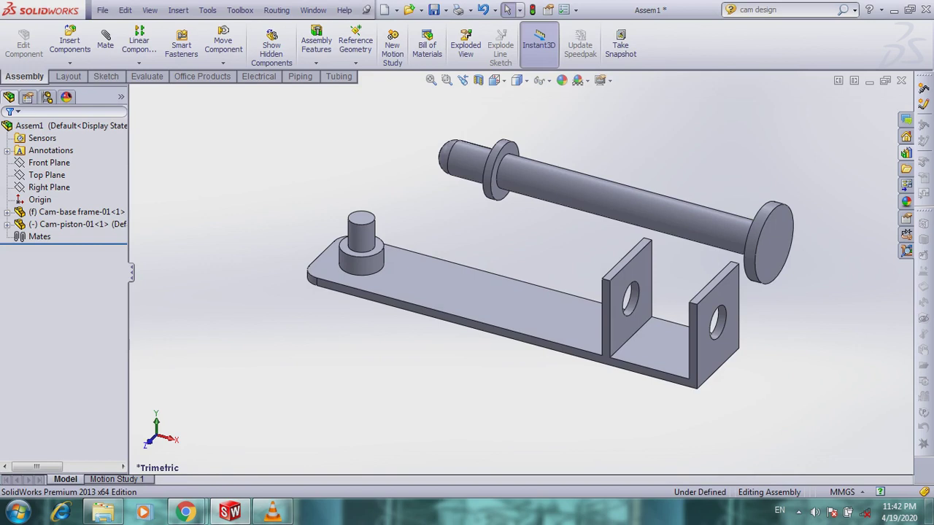
Add a concentric mate between the piston's long cylindrical shaft and the hole in the base frame's inner upright plate
{"action": "left_click", "coordinate": [105, 40]}
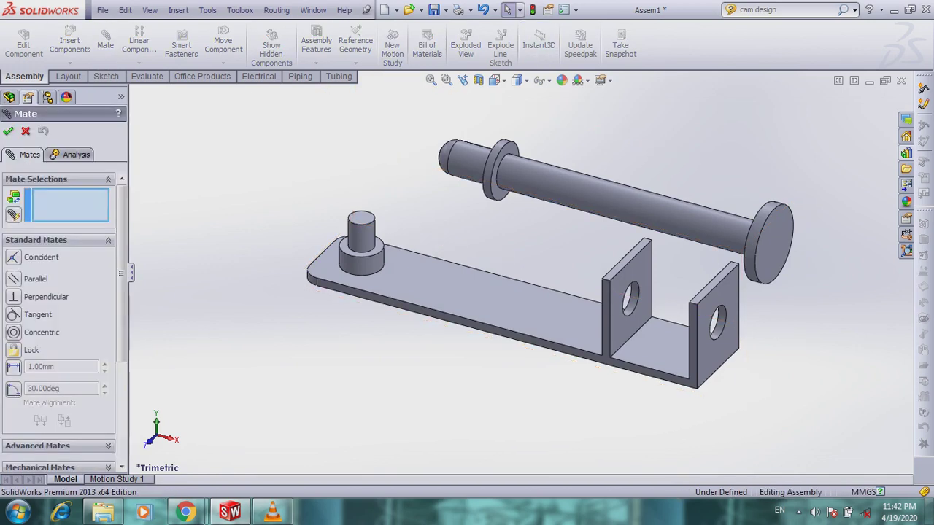
{"action": "left_click", "coordinate": [594, 192]}
{"action": "scroll", "coordinate": [642, 302], "scroll_direction": "up", "scroll_amount": 3}
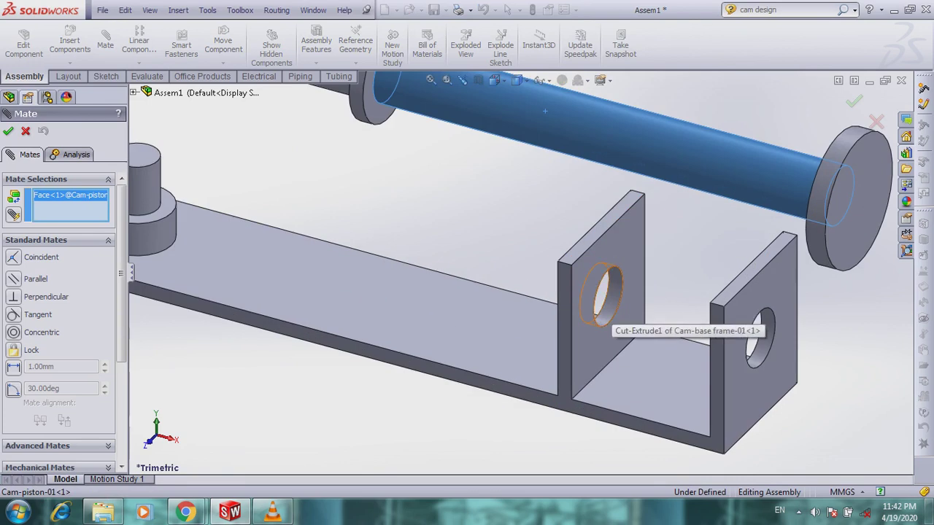
{"action": "left_click", "coordinate": [604, 300]}
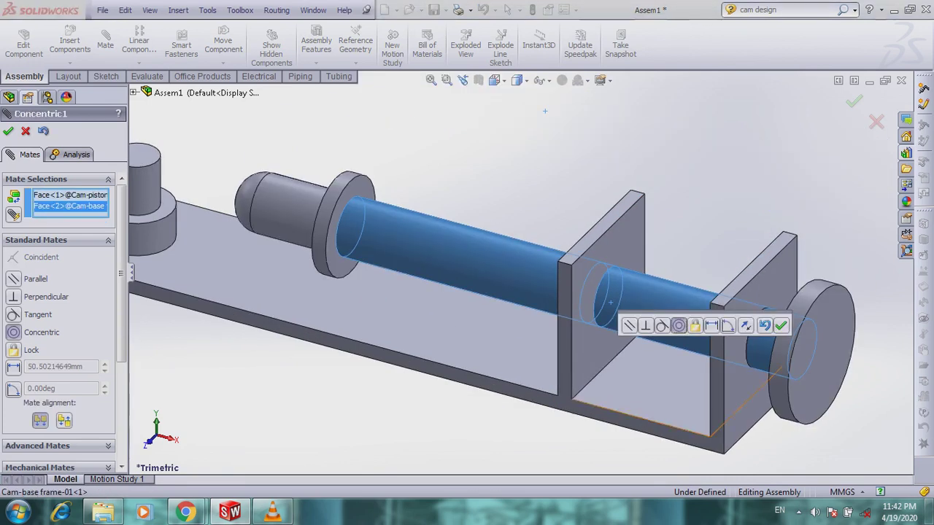
{"action": "left_click", "coordinate": [780, 326]}
{"action": "scroll", "coordinate": [519, 273], "scroll_direction": "up", "scroll_amount": 3}
{"action": "scroll", "coordinate": [518, 273], "scroll_direction": "up", "scroll_amount": 2}
{"action": "left_click", "coordinate": [8, 132]}
Insert the Cam-001 part from the Cam-Model folder and place it above the base frame's pin
{"action": "left_click", "coordinate": [70, 41]}
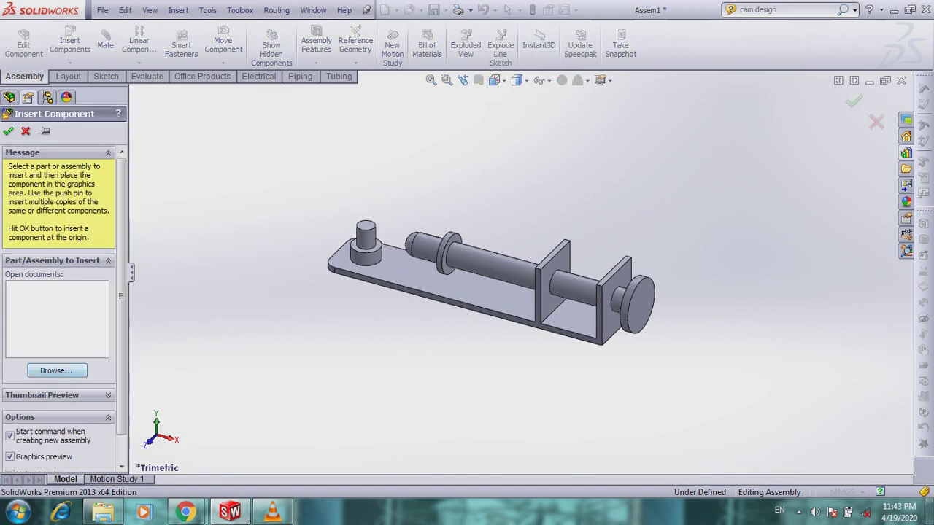
{"action": "left_click", "coordinate": [56, 370]}
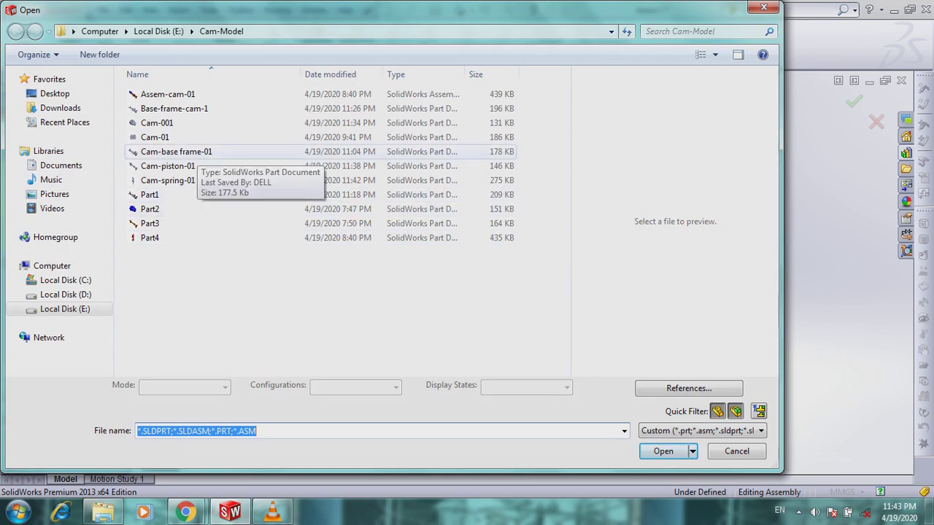
{"action": "left_click", "coordinate": [172, 123]}
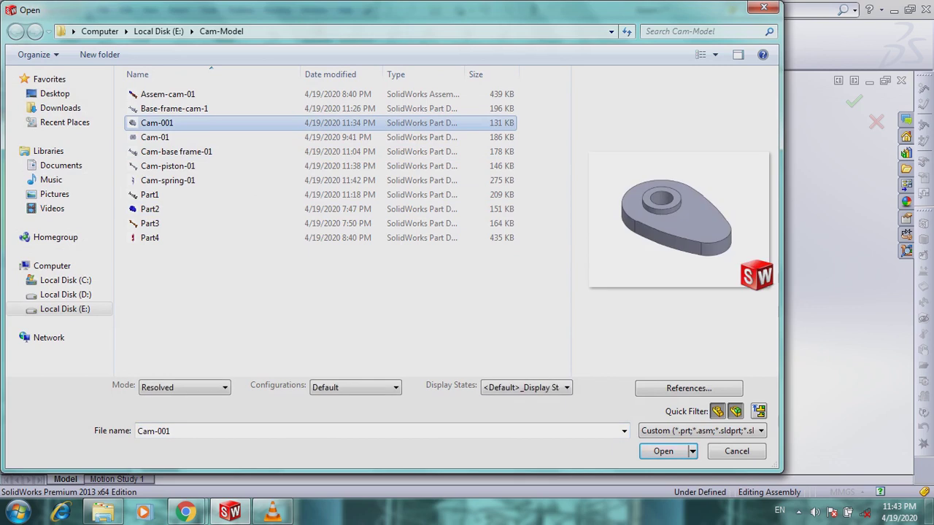
{"action": "left_click", "coordinate": [663, 451]}
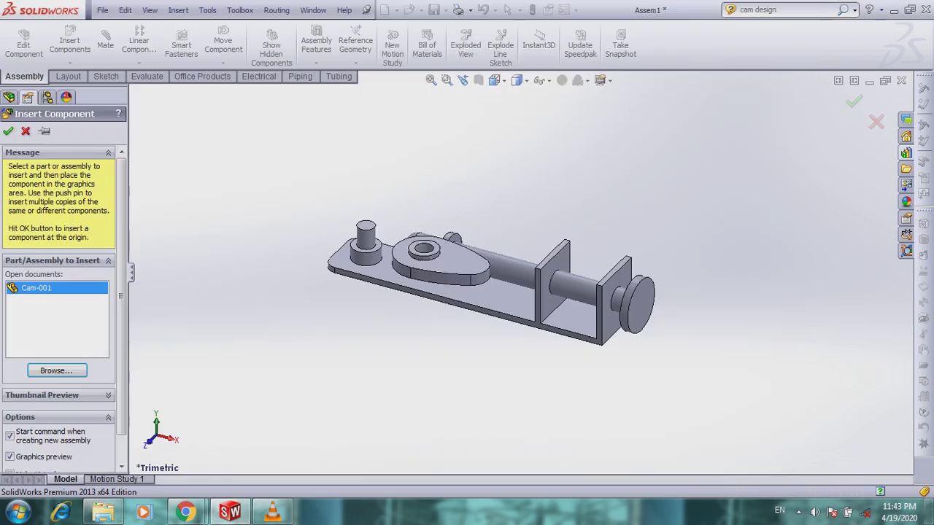
{"action": "left_click", "coordinate": [325, 182]}
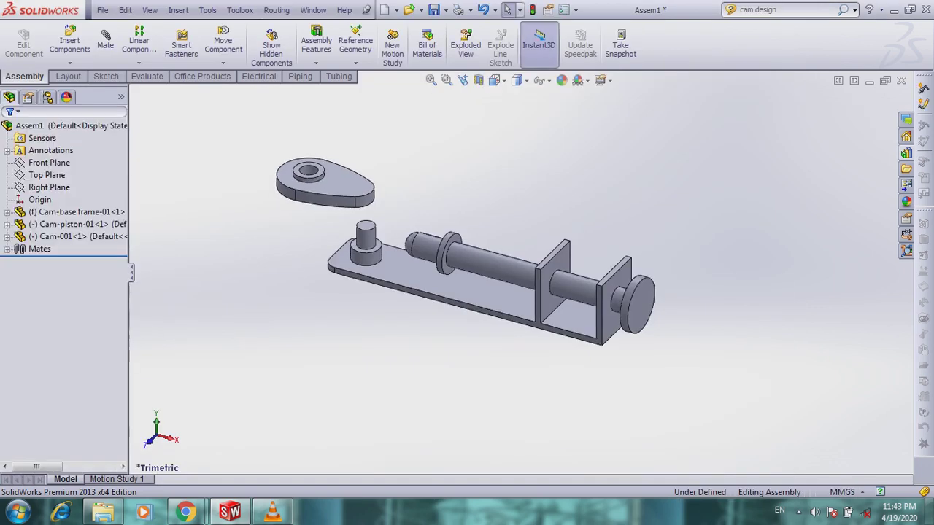
Add a concentric mate between the base frame's pin and the cam's centre hole
{"action": "left_click", "coordinate": [105, 42]}
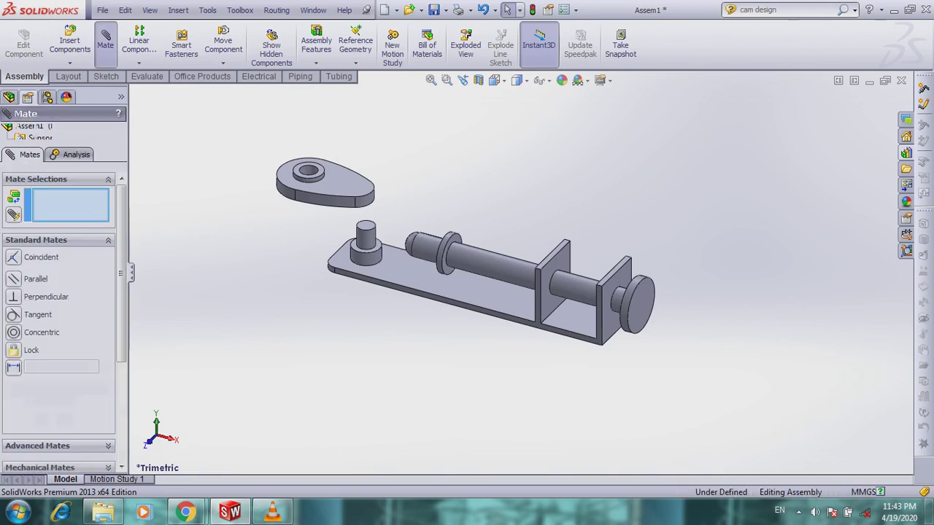
{"action": "scroll", "coordinate": [278, 217], "scroll_direction": "down", "scroll_amount": 5}
{"action": "left_click", "coordinate": [431, 263]}
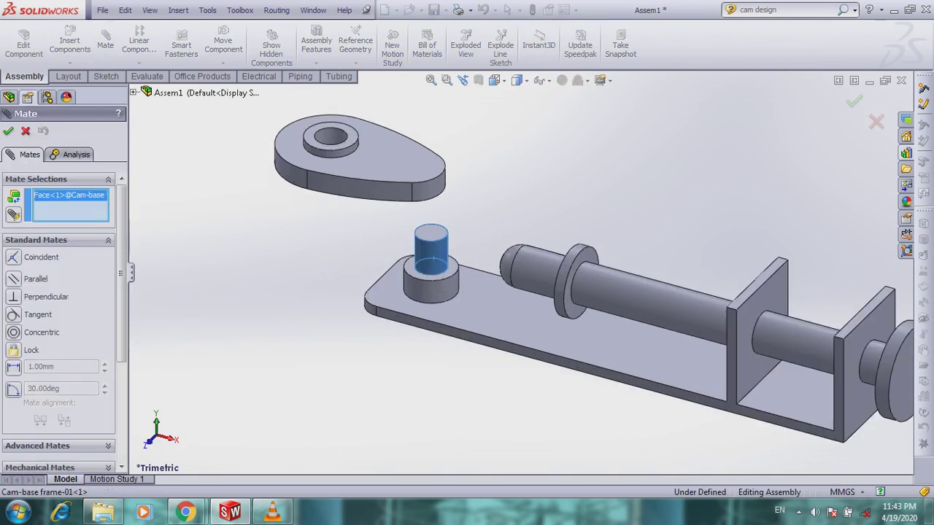
{"action": "left_click", "coordinate": [327, 140]}
{"action": "left_click", "coordinate": [272, 214]}
Add a coincident mate between the underside face of the cam's hub and the shoulder face around the base frame's pin
{"action": "middle_click_drag", "start_coordinate": [328, 292], "coordinate": [358, 219]}
{"action": "scroll", "coordinate": [412, 226], "scroll_direction": "down", "scroll_amount": 5}
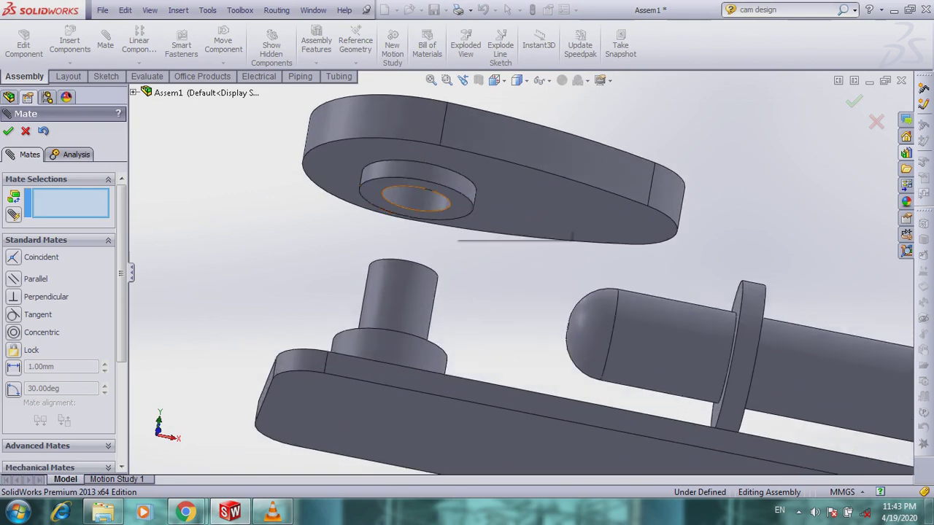
{"action": "left_click", "coordinate": [461, 205]}
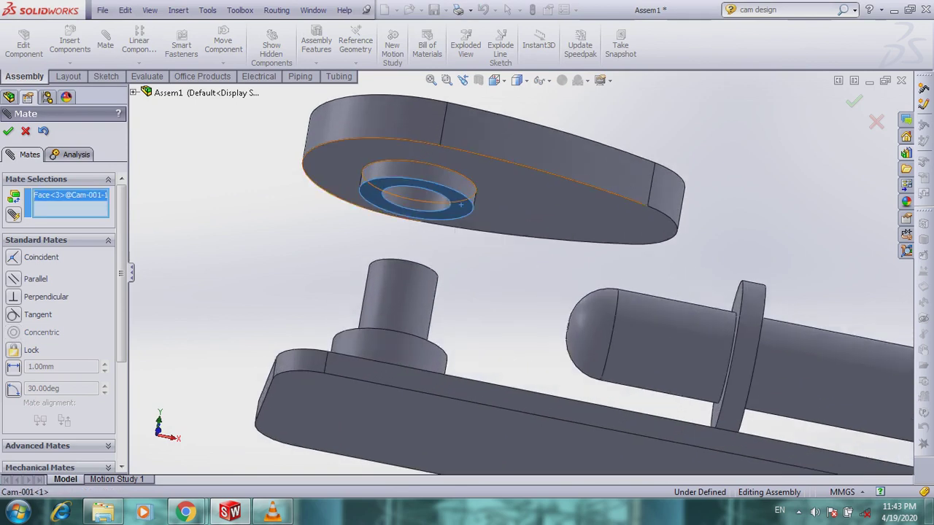
{"action": "scroll", "coordinate": [455, 231], "scroll_direction": "up", "scroll_amount": 4}
{"action": "middle_click_drag", "start_coordinate": [504, 277], "coordinate": [525, 368]}
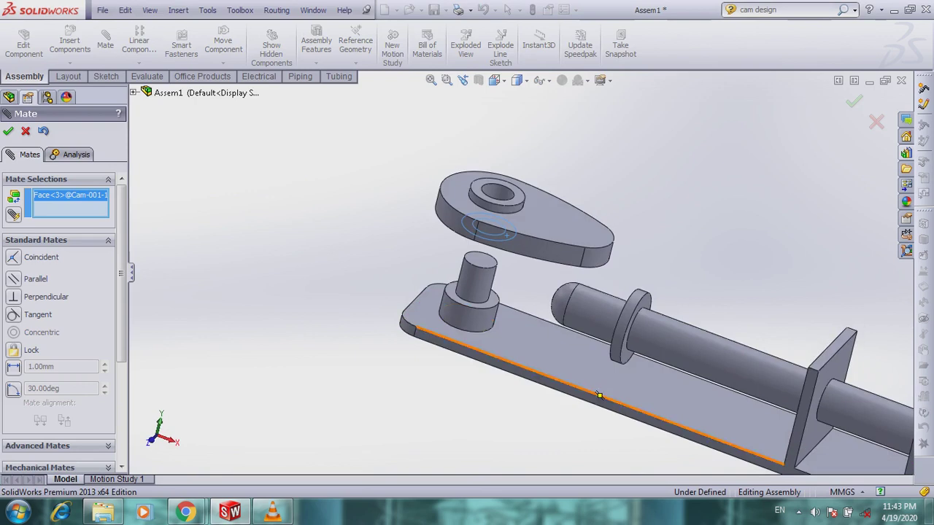
{"action": "scroll", "coordinate": [496, 319], "scroll_direction": "down", "scroll_amount": 5}
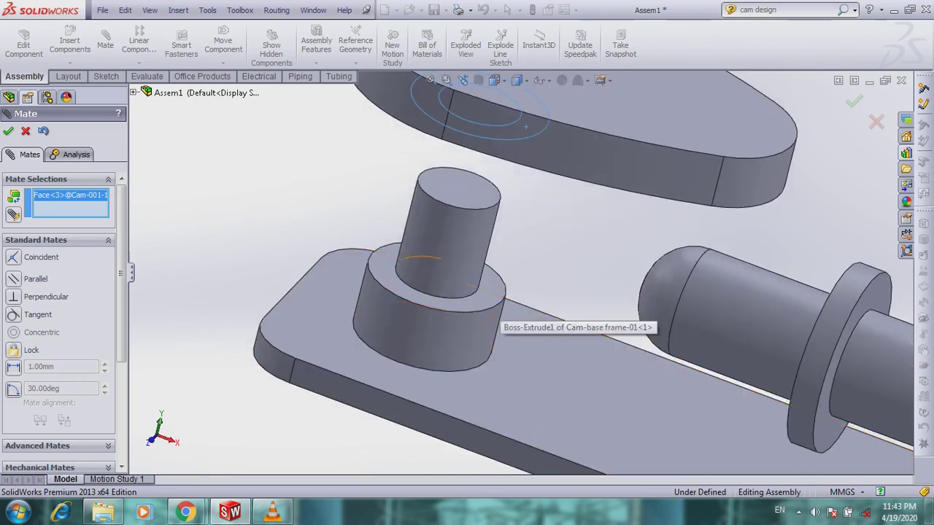
{"action": "left_click", "coordinate": [485, 292]}
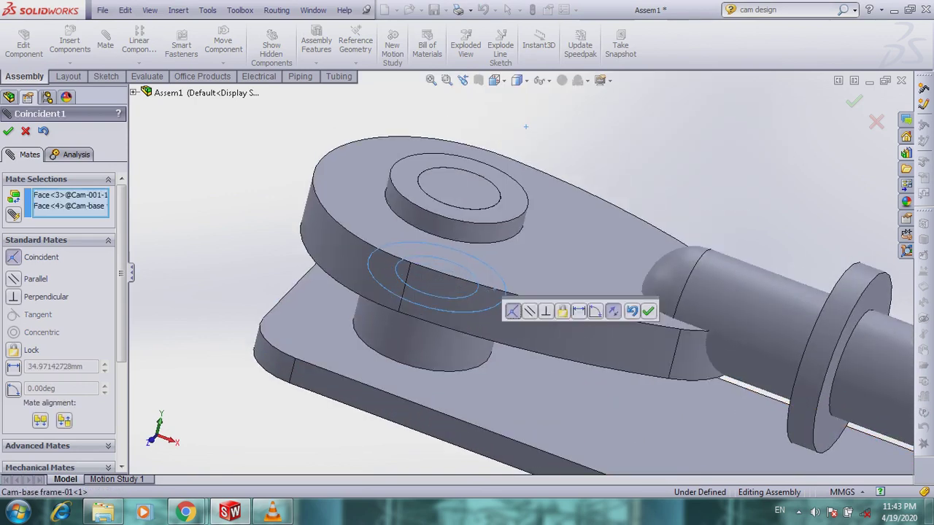
{"action": "scroll", "coordinate": [523, 202], "scroll_direction": "up", "scroll_amount": 3}
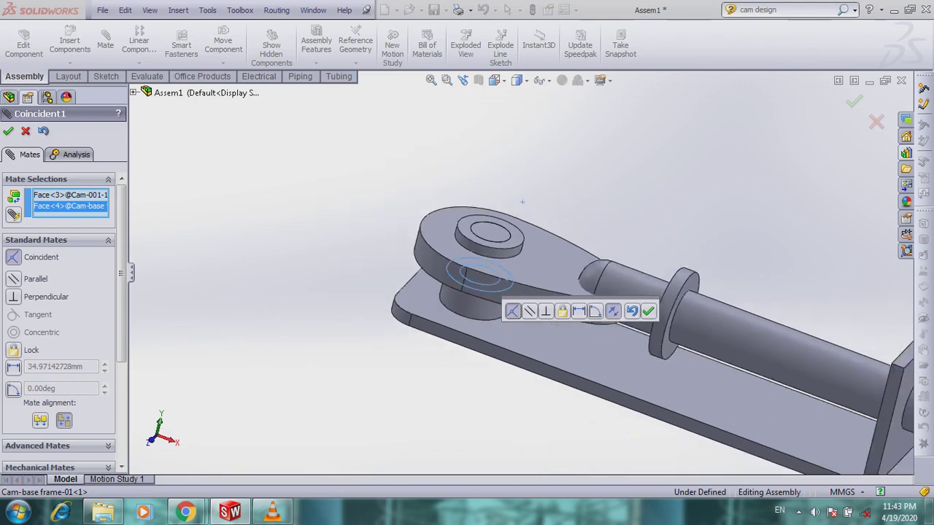
{"action": "scroll", "coordinate": [522, 202], "scroll_direction": "up", "scroll_amount": 3}
{"action": "left_click", "coordinate": [647, 311]}
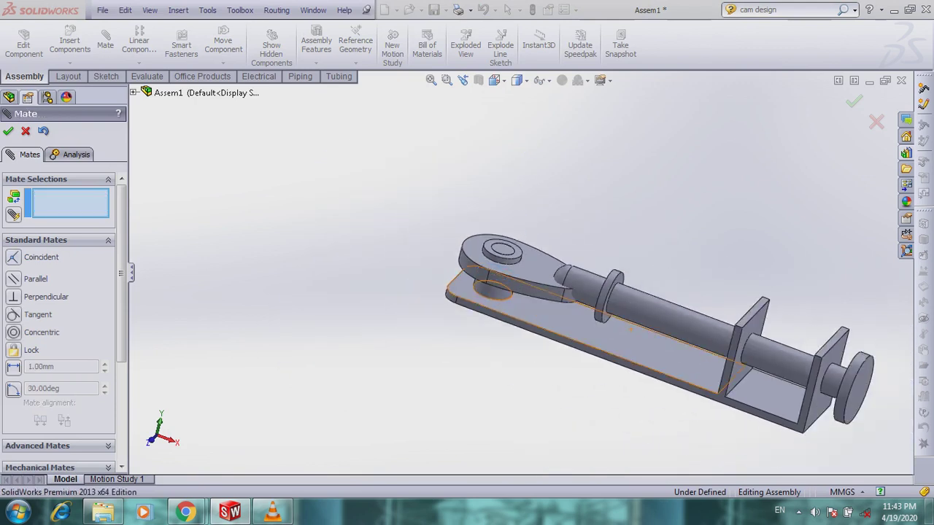
Slide the piston clear of the cam and start a Cam mate with the cam's outer perimeter faces as the cam path
{"action": "mouse_move", "coordinate": [635, 315]}
{"action": "left_mouse_down"}
{"action": "mouse_move", "coordinate": [700, 340]}
{"action": "mouse_move", "coordinate": [634, 315]}
{"action": "left_mouse_up"}
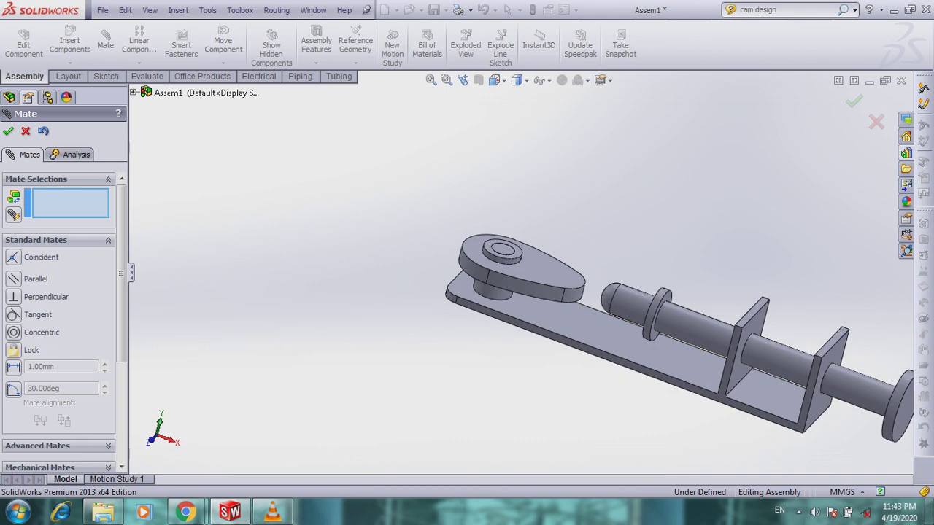
{"action": "left_click_drag", "start_coordinate": [121, 278], "coordinate": [121, 377]}
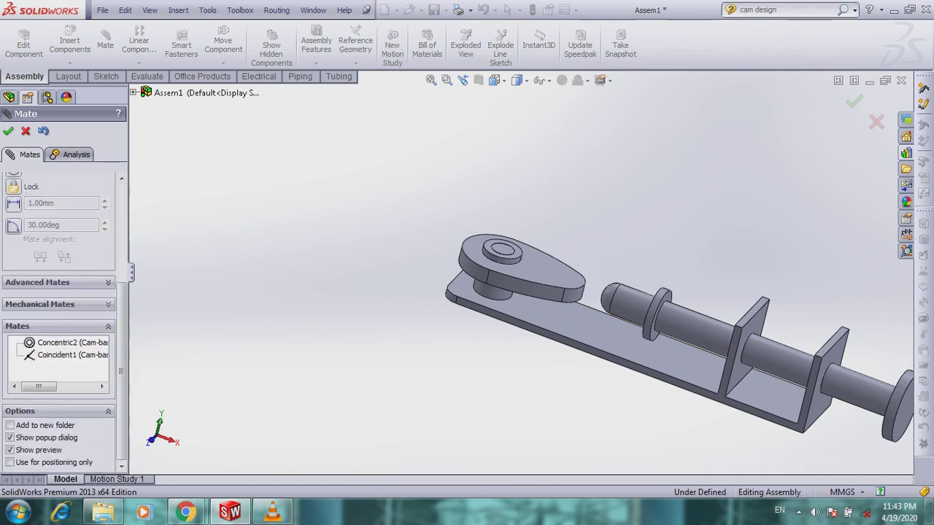
{"action": "left_click", "coordinate": [44, 304]}
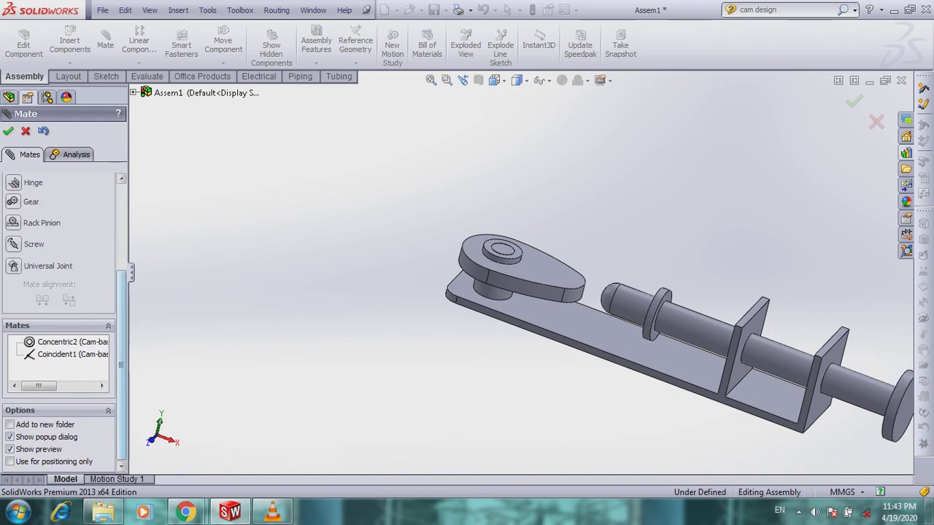
{"action": "left_click_drag", "start_coordinate": [121, 365], "coordinate": [121, 308]}
{"action": "left_click", "coordinate": [14, 251]}
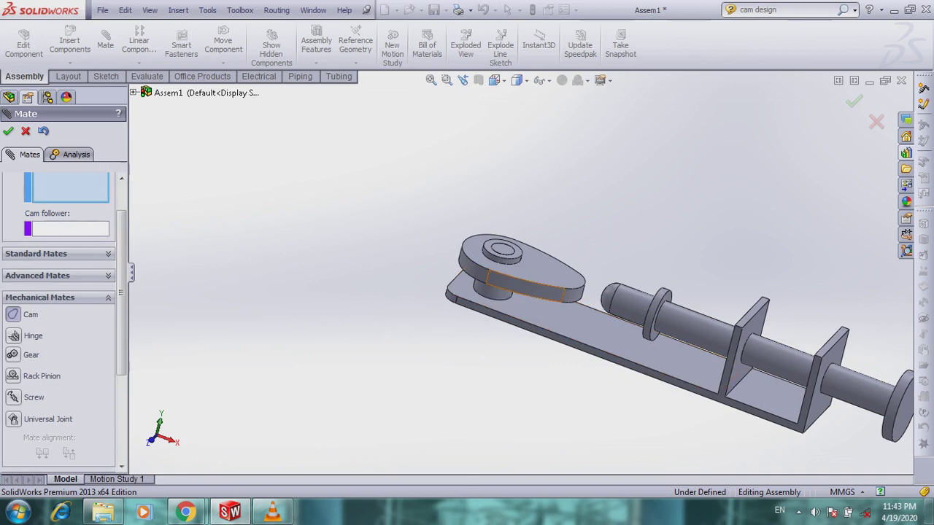
{"action": "left_click", "coordinate": [540, 289]}
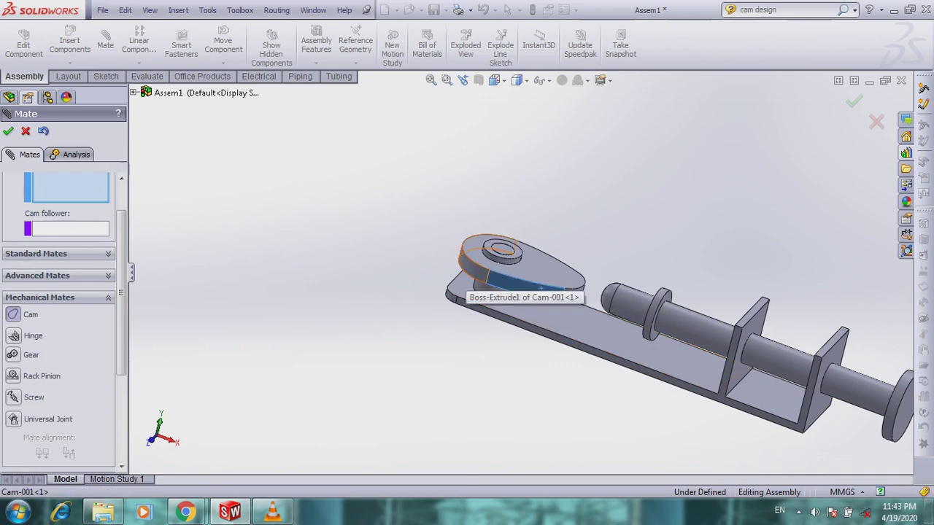
{"action": "middle_click_drag", "start_coordinate": [541, 289], "coordinate": [689, 240]}
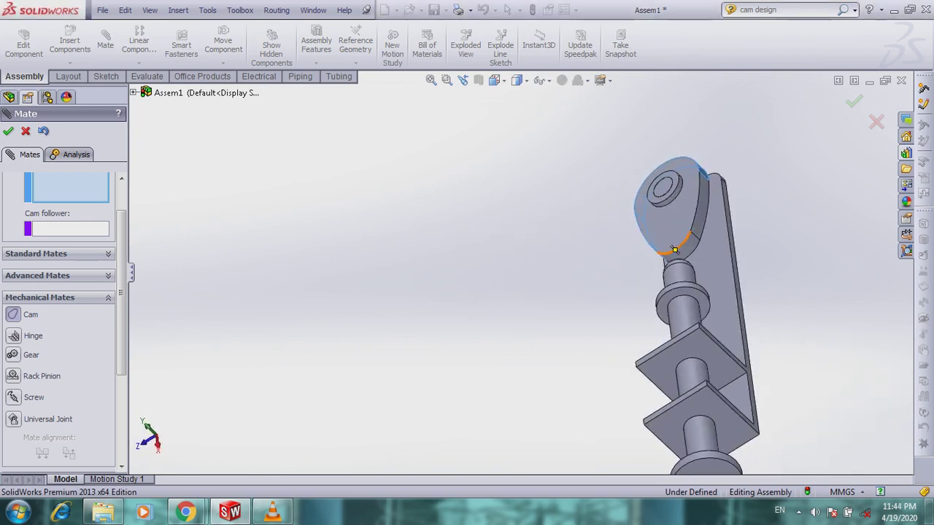
{"action": "left_click", "coordinate": [697, 239]}
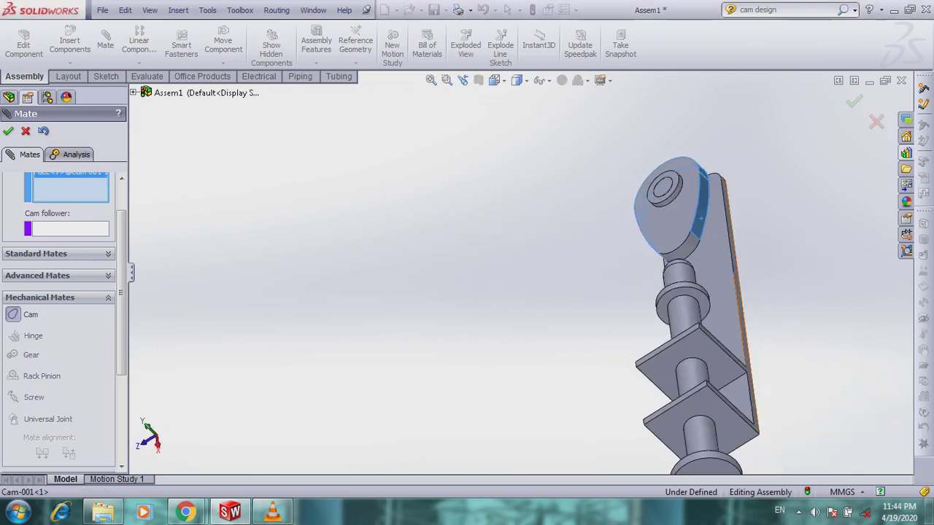
{"action": "left_click", "coordinate": [685, 246]}
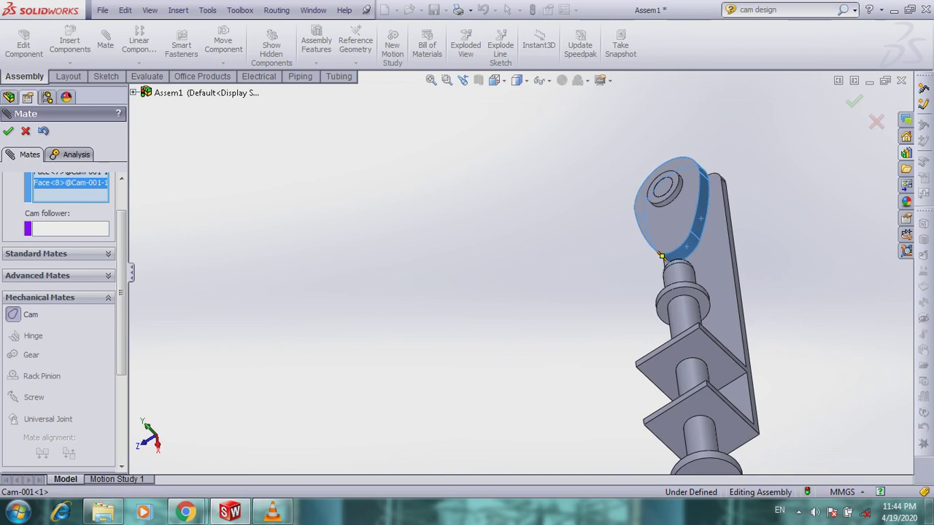
Set the small flat face at the piston's rounded tip as the cam follower and apply the Cam mate
{"action": "left_click", "coordinate": [71, 229]}
{"action": "middle_click_drag", "start_coordinate": [351, 291], "coordinate": [474, 328]}
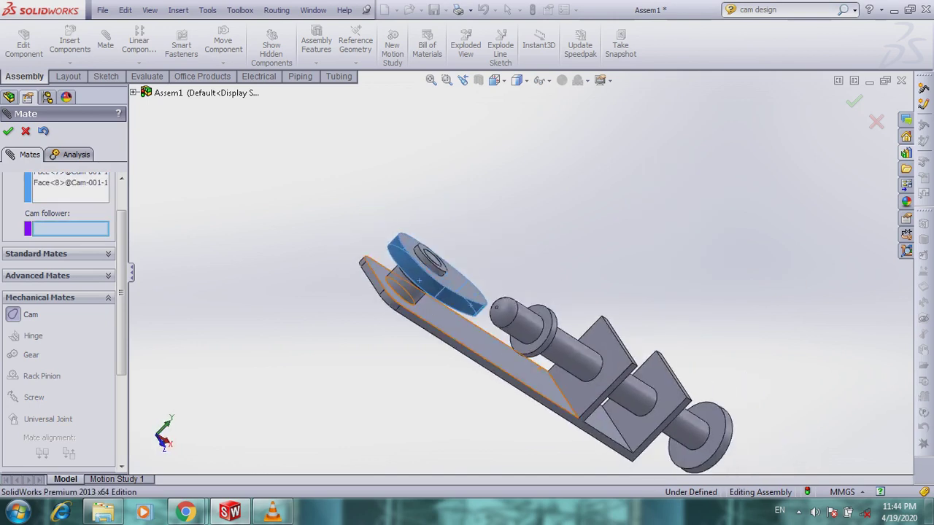
{"action": "scroll", "coordinate": [497, 312], "scroll_direction": "down", "scroll_amount": 10}
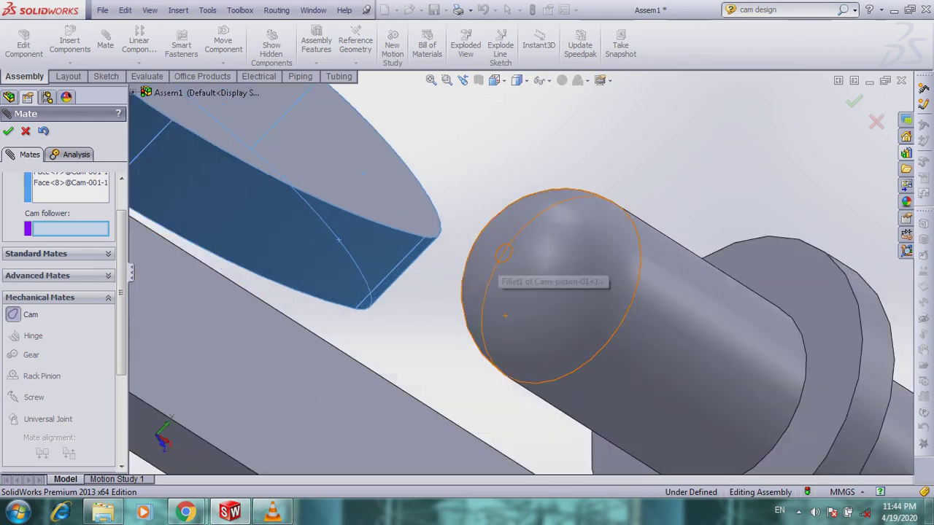
{"action": "scroll", "coordinate": [494, 249], "scroll_direction": "down", "scroll_amount": 2}
{"action": "left_click", "coordinate": [503, 252]}
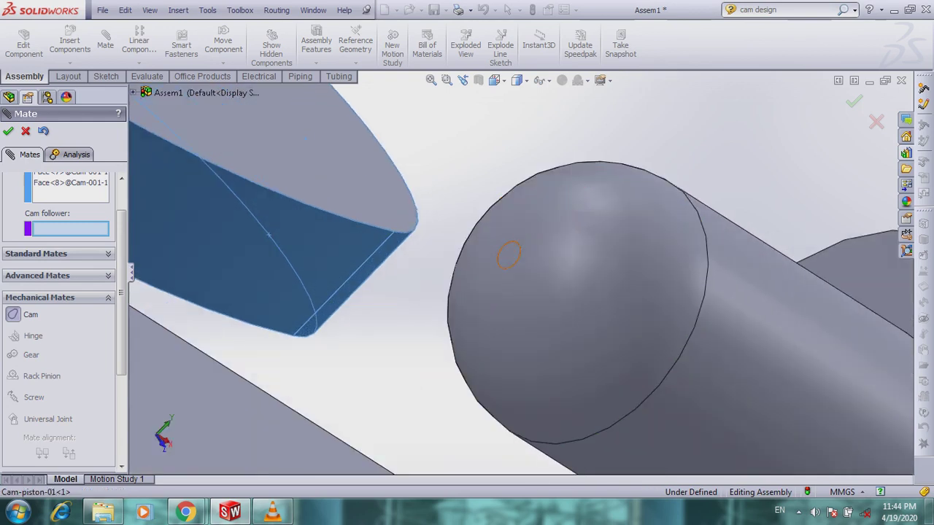
{"action": "left_click", "coordinate": [509, 251]}
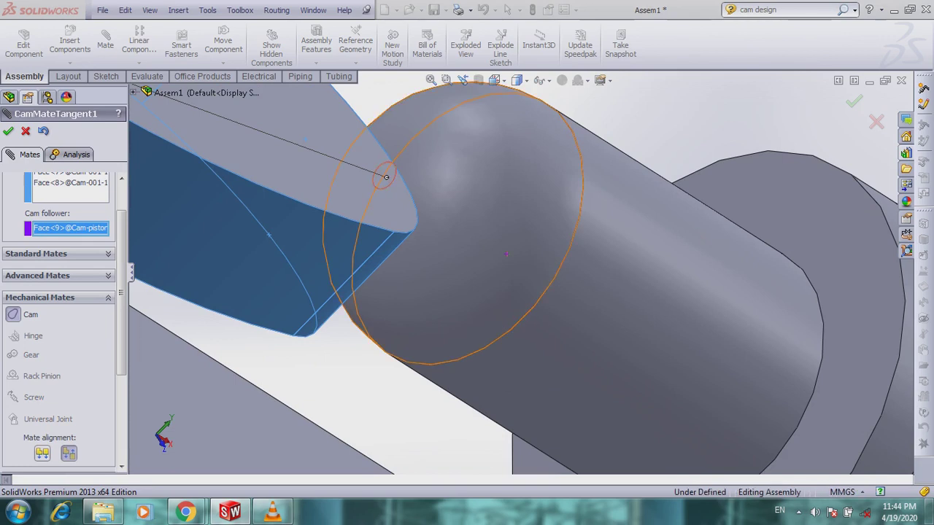
{"action": "key", "text": "Return"}
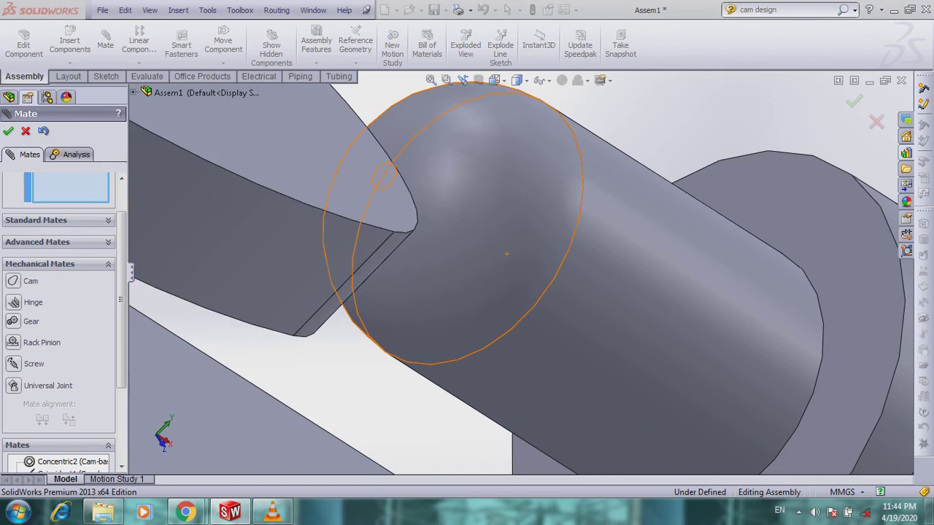
{"action": "scroll", "coordinate": [527, 273], "scroll_direction": "up", "scroll_amount": 6}
{"action": "scroll", "coordinate": [540, 271], "scroll_direction": "up", "scroll_amount": 2}
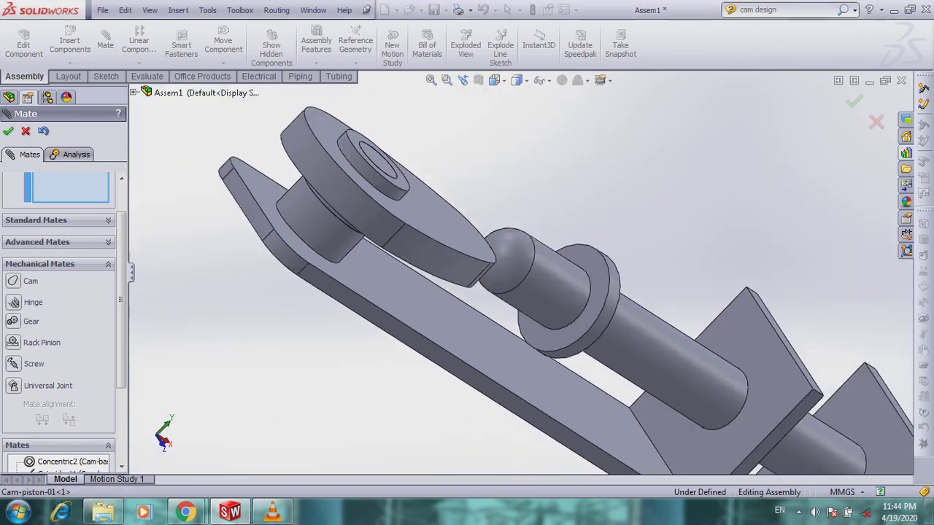
Inspect the contact between the cam and the piston tip from the side, and close the Mate command
{"action": "scroll", "coordinate": [541, 271], "scroll_direction": "up", "scroll_amount": 2}
{"action": "middle_click_drag", "start_coordinate": [541, 272], "coordinate": [529, 212]}
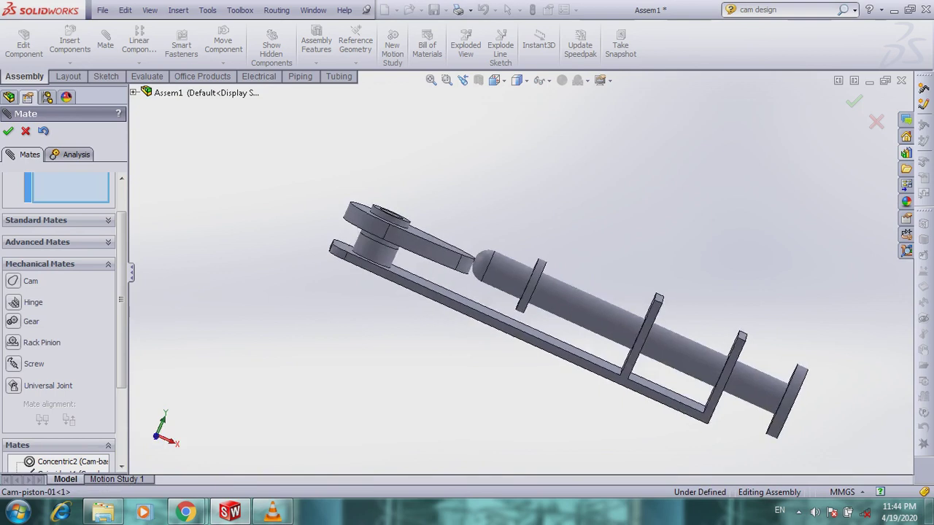
{"action": "key", "text": "f"}
{"action": "scroll", "coordinate": [441, 237], "scroll_direction": "down", "scroll_amount": 2}
{"action": "middle_click_drag", "start_coordinate": [440, 244], "coordinate": [460, 197]}
{"action": "key", "text": "Down"}
{"action": "key", "text": "Down"}
{"action": "key", "text": "Down"}
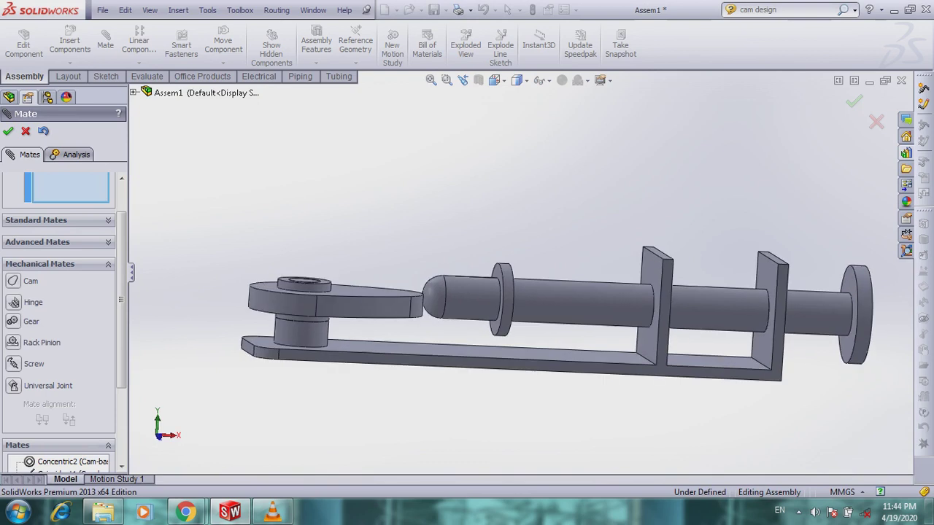
{"action": "left_click", "coordinate": [9, 131]}
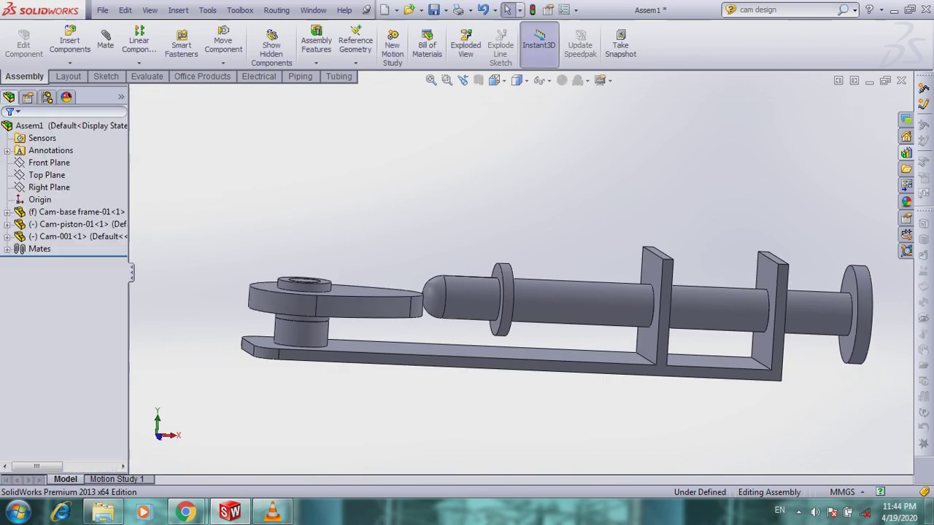
Insert the Cam-spring-01 part from the Cam-Model folder and place it above the piston
{"action": "key", "text": "z"}
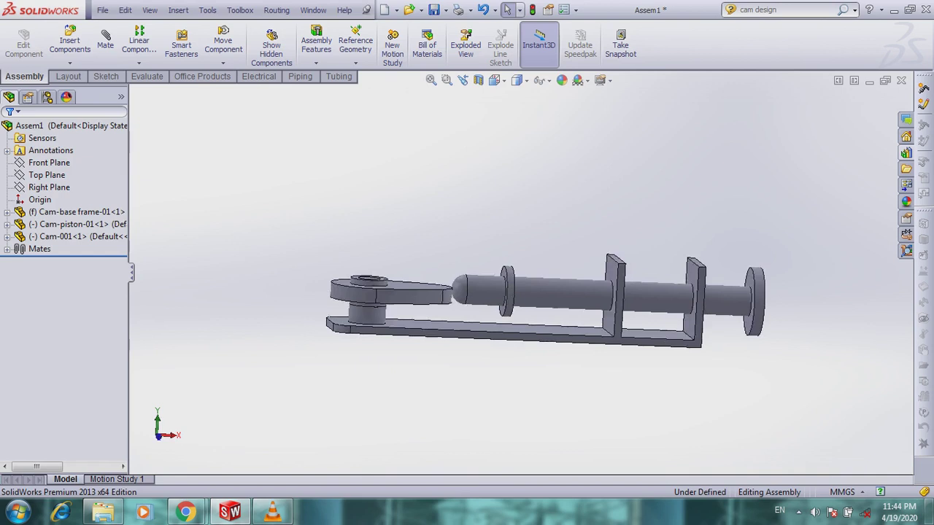
{"action": "middle_click_drag", "start_coordinate": [438, 262], "coordinate": [436, 315]}
{"action": "left_click", "coordinate": [70, 43]}
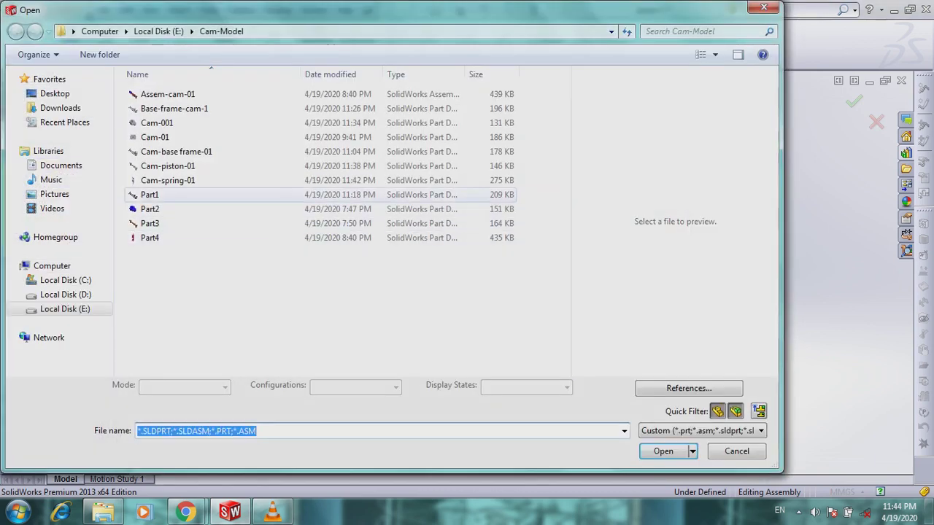
{"action": "left_click", "coordinate": [168, 180]}
{"action": "left_click", "coordinate": [663, 450]}
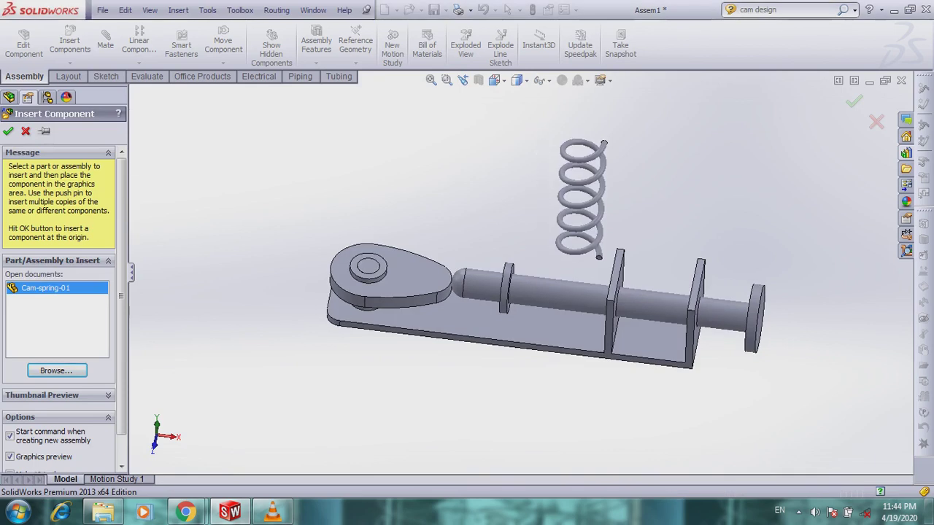
{"action": "left_click", "coordinate": [598, 256]}
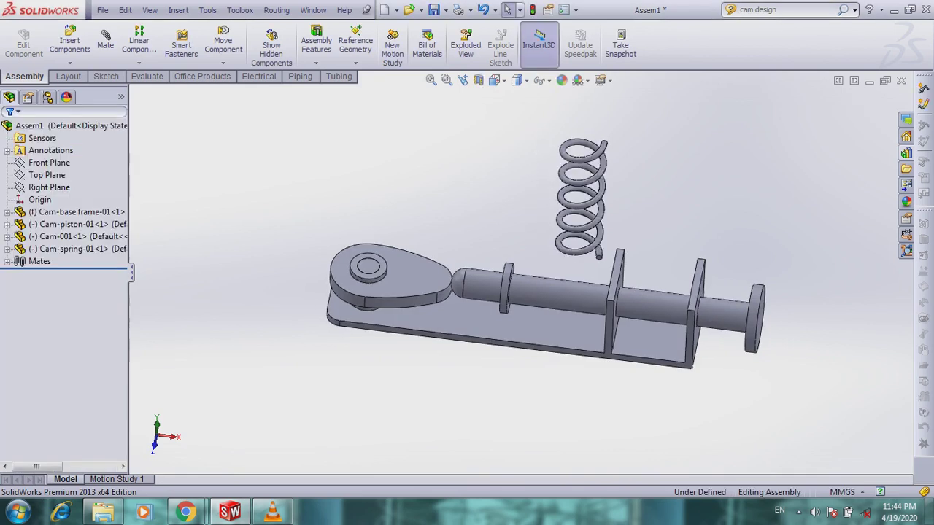
Rotate the spring freely until its axis lies roughly parallel to the piston
{"action": "left_click", "coordinate": [224, 63]}
{"action": "left_click", "coordinate": [261, 89]}
{"action": "mouse_move", "coordinate": [603, 172]}
{"action": "left_mouse_down"}
{"action": "mouse_move", "coordinate": [577, 186]}
{"action": "mouse_move", "coordinate": [597, 203]}
{"action": "mouse_move", "coordinate": [668, 179]}
{"action": "mouse_move", "coordinate": [603, 172]}
{"action": "left_mouse_up"}
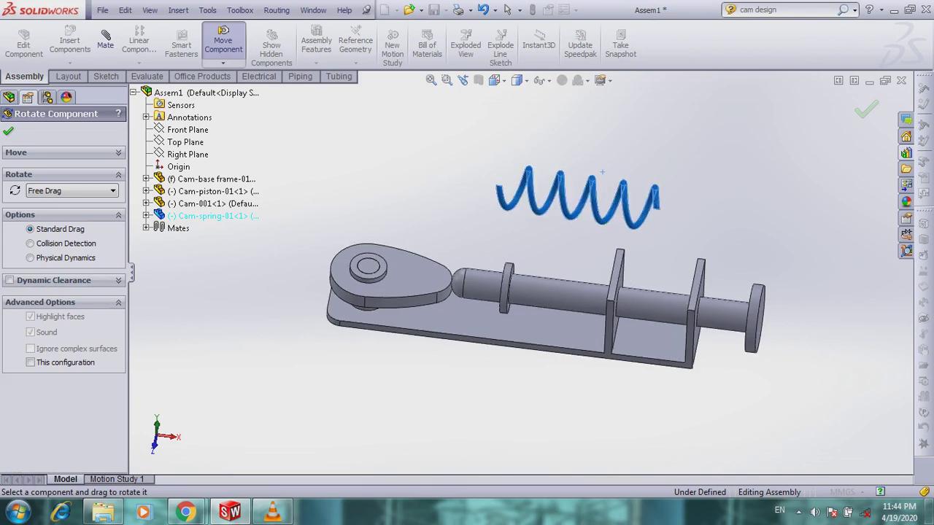
{"action": "scroll", "coordinate": [739, 219], "scroll_direction": "down", "scroll_amount": 2}
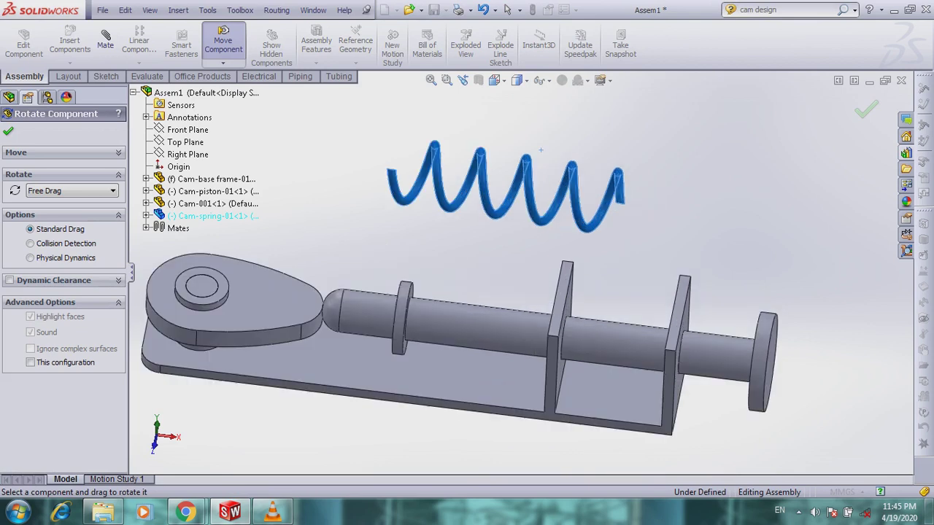
{"action": "scroll", "coordinate": [540, 151], "scroll_direction": "up", "scroll_amount": 2}
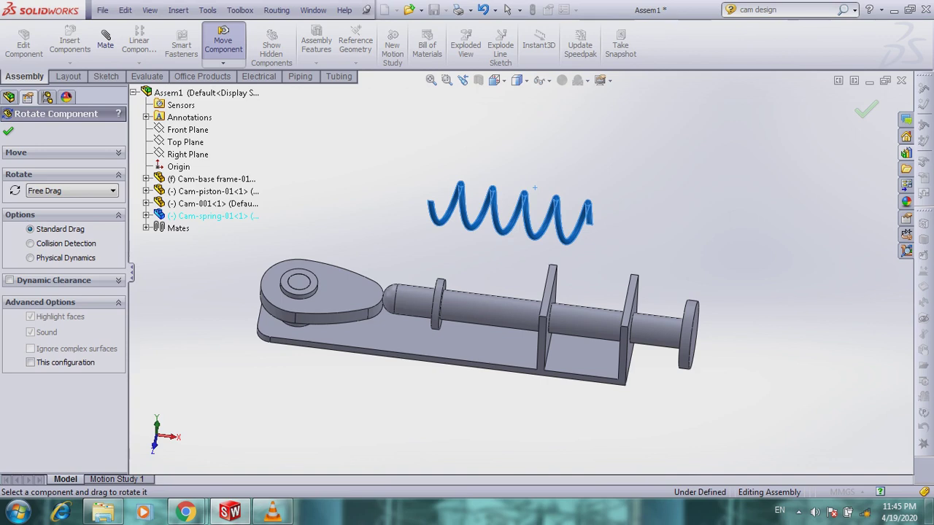
{"action": "left_click", "coordinate": [8, 131]}
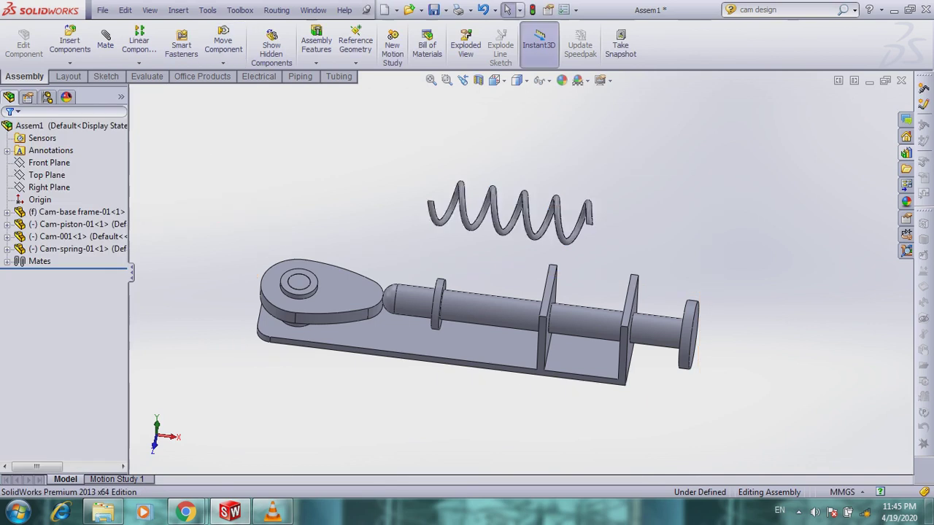
Swing the cam's lobe away from the piston and start a mate with the cam face removed from the selections
{"action": "scroll", "coordinate": [394, 292], "scroll_direction": "down", "scroll_amount": 2}
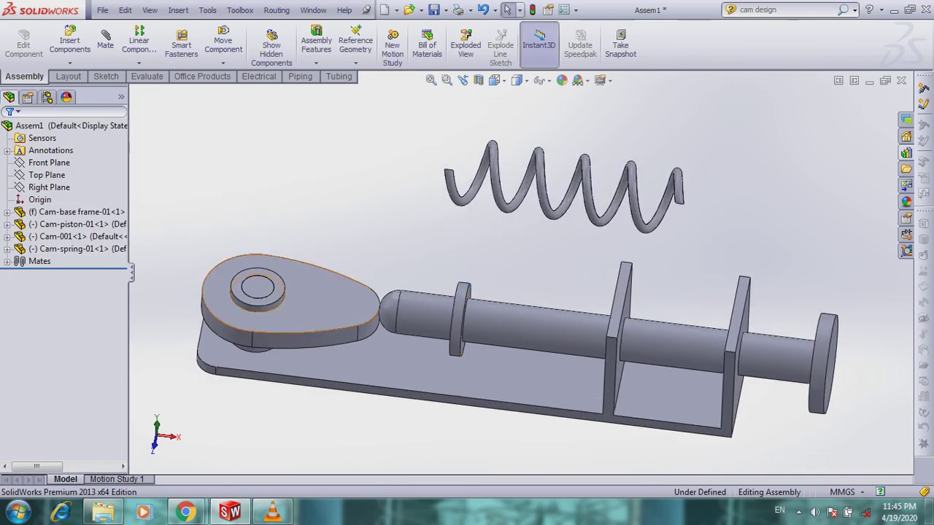
{"action": "left_click_drag", "start_coordinate": [332, 301], "coordinate": [271, 348]}
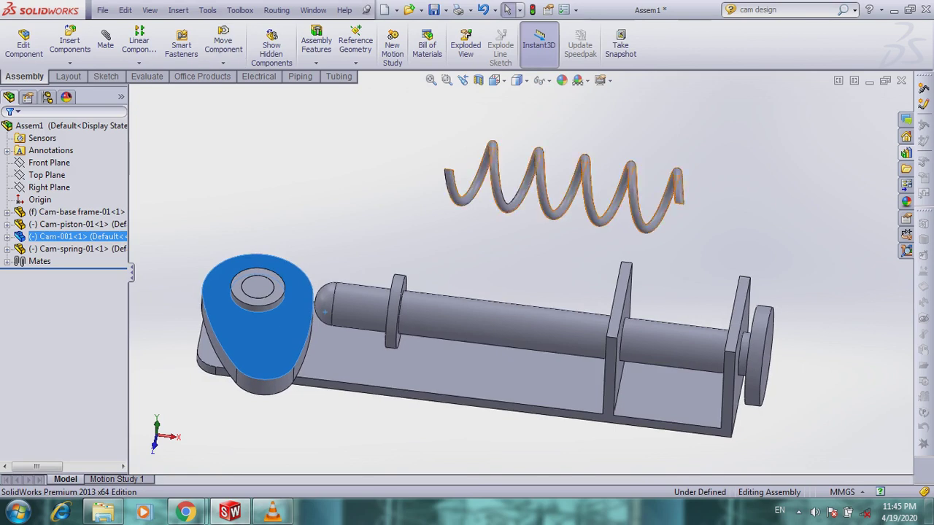
{"action": "left_click", "coordinate": [105, 41]}
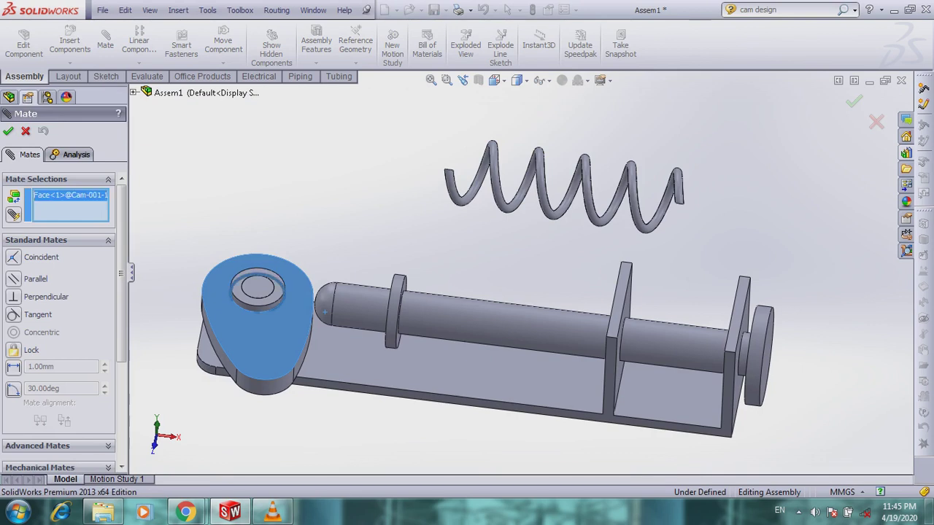
{"action": "right_click", "coordinate": [73, 195]}
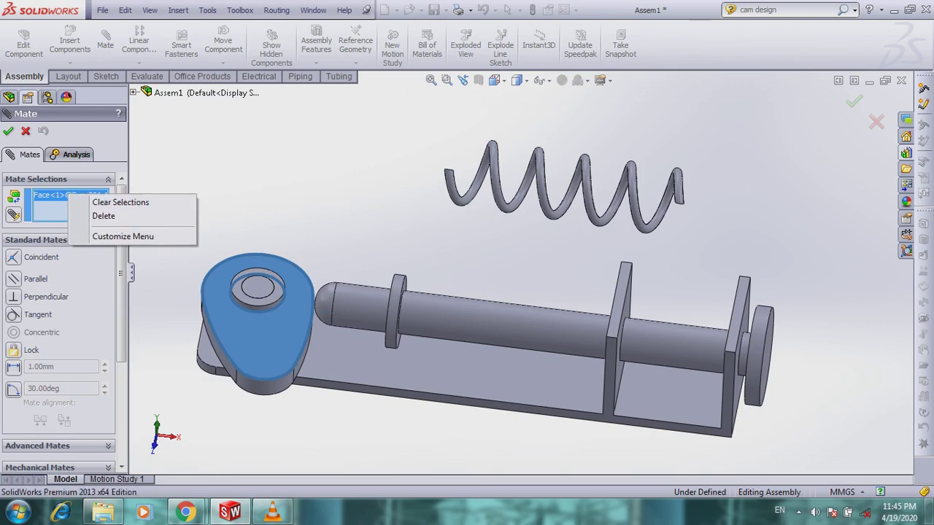
{"action": "left_click", "coordinate": [89, 216]}
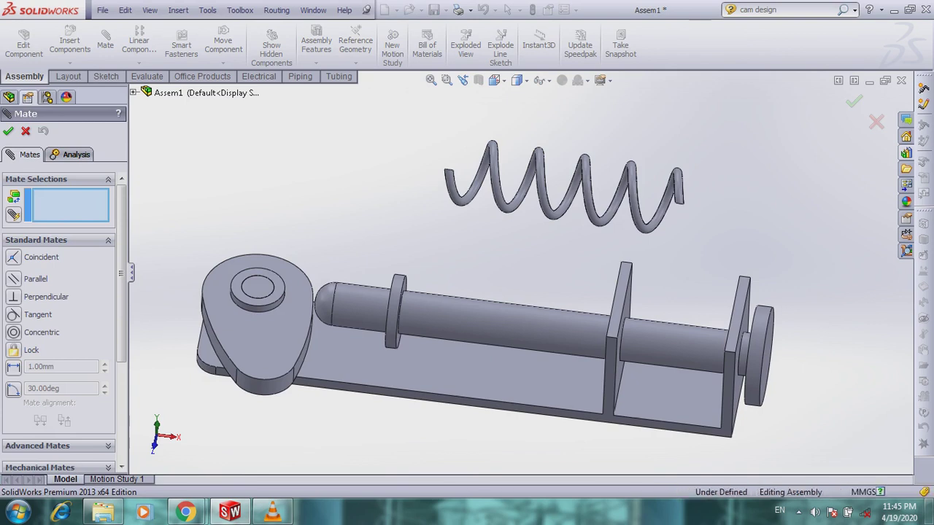
Add a concentric mate between the spring's Axis1 and the cylindrical face of the piston's shaft
{"action": "left_click", "coordinate": [134, 93]}
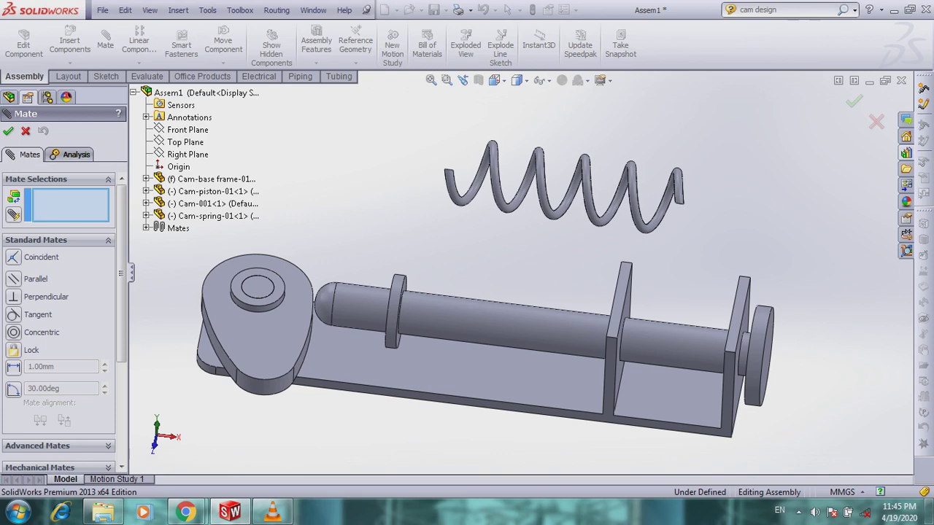
{"action": "left_click", "coordinate": [146, 216]}
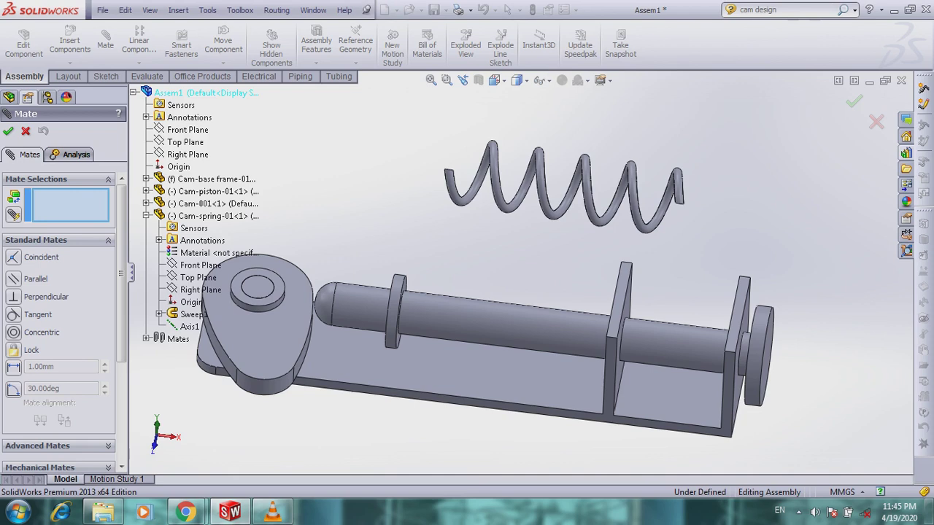
{"action": "left_click", "coordinate": [190, 326]}
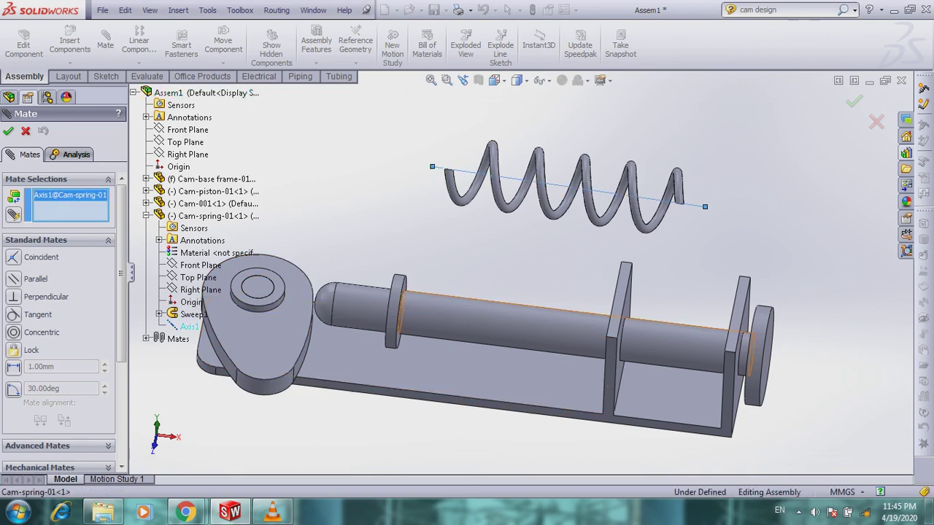
{"action": "left_click", "coordinate": [531, 323]}
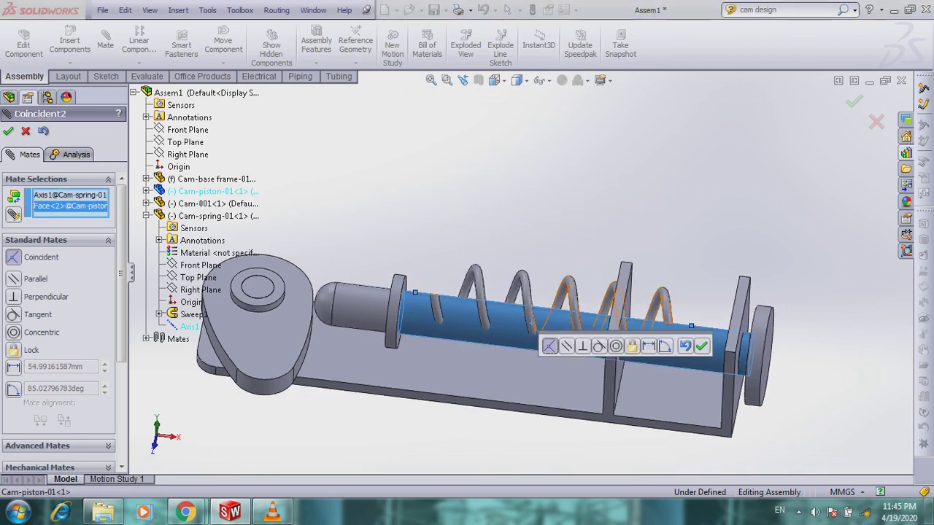
{"action": "left_click", "coordinate": [615, 346]}
{"action": "left_click", "coordinate": [718, 345]}
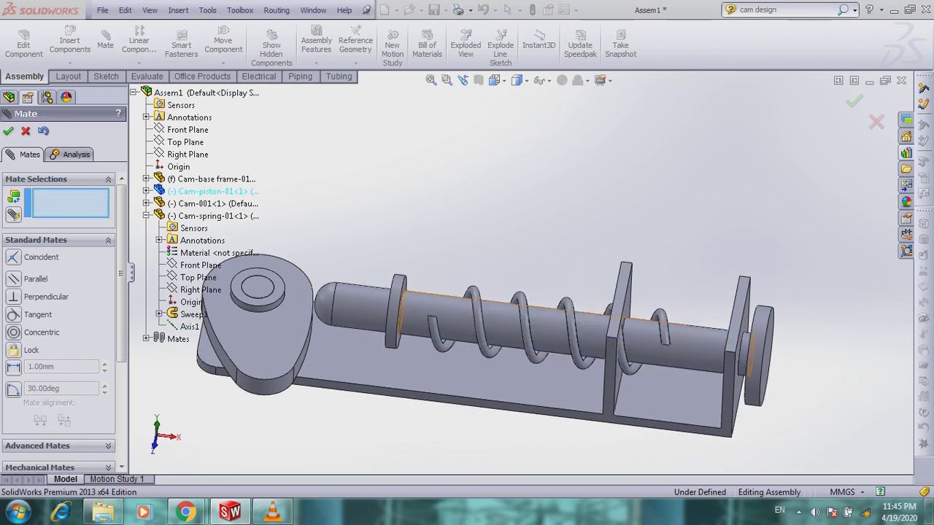
Close the Mate command and request editing of Sketch1 under the spring's Sweep1 feature within the assembly
{"action": "scroll", "coordinate": [492, 297], "scroll_direction": "up", "scroll_amount": 2}
{"action": "scroll", "coordinate": [492, 298], "scroll_direction": "down", "scroll_amount": 1}
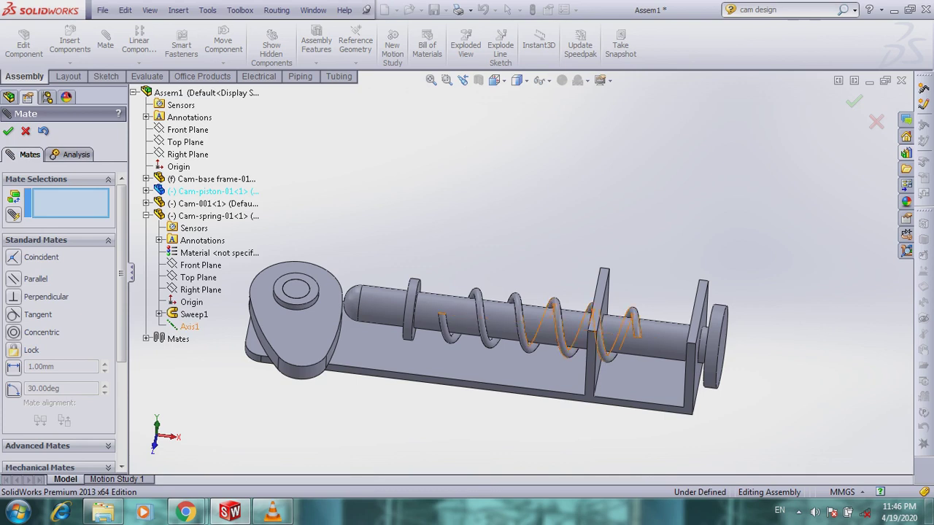
{"action": "left_click", "coordinate": [159, 314]}
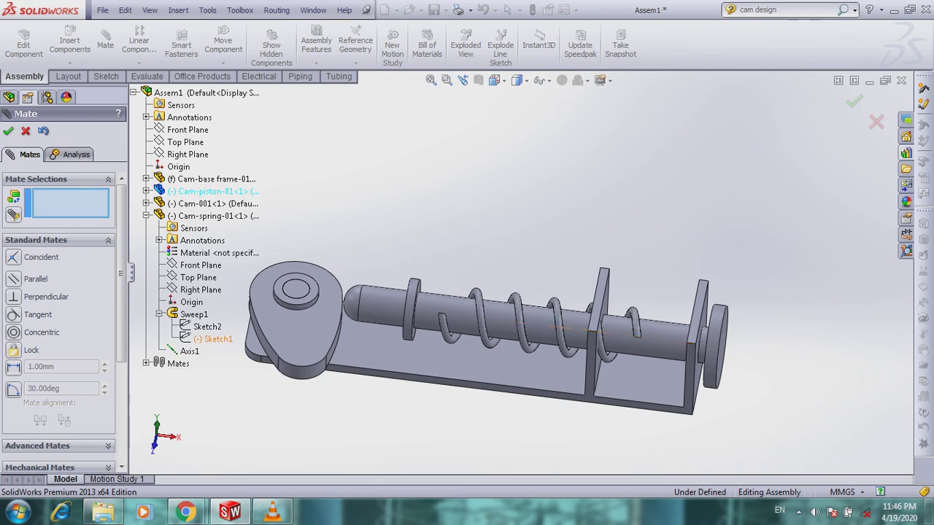
{"action": "right_click", "coordinate": [213, 339]}
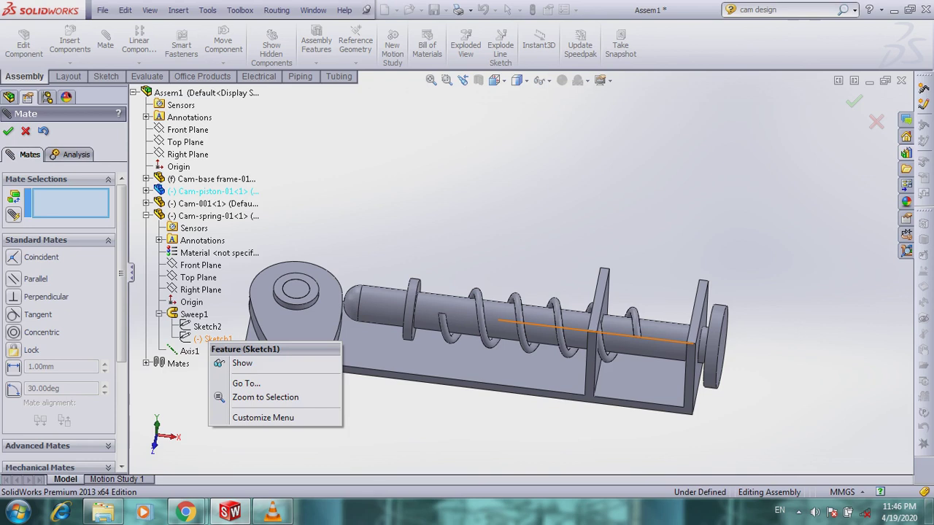
{"action": "key", "text": "Escape"}
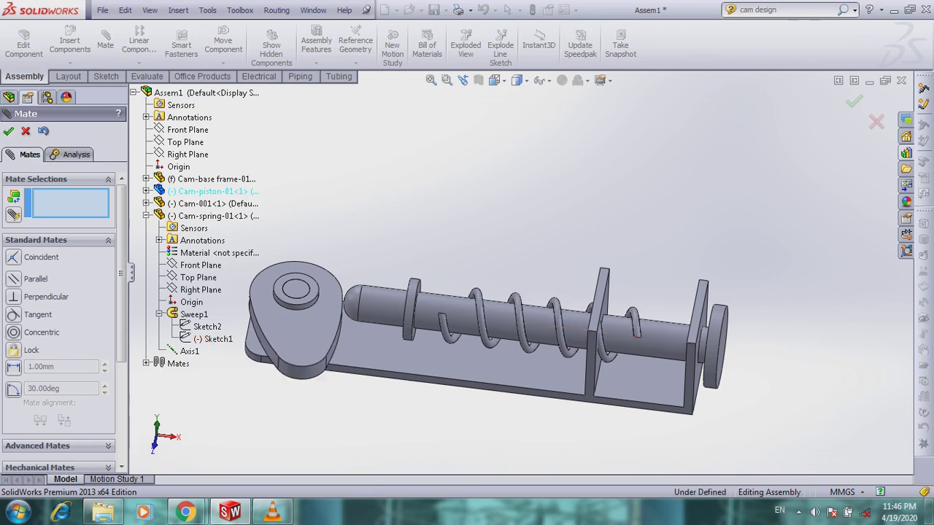
{"action": "left_click", "coordinate": [8, 131]}
{"action": "left_click", "coordinate": [51, 372]}
{"action": "key", "text": "Escape"}
{"action": "left_click", "coordinate": [20, 359]}
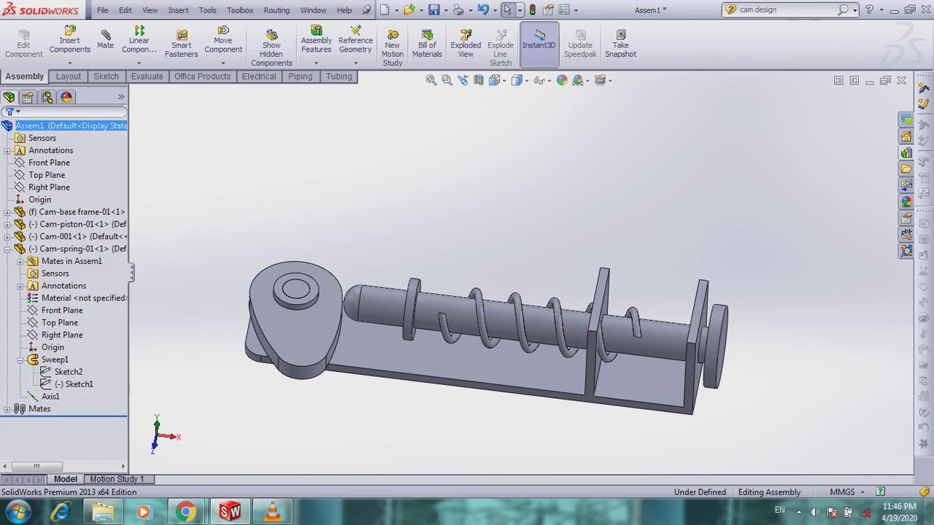
{"action": "left_click", "coordinate": [73, 384]}
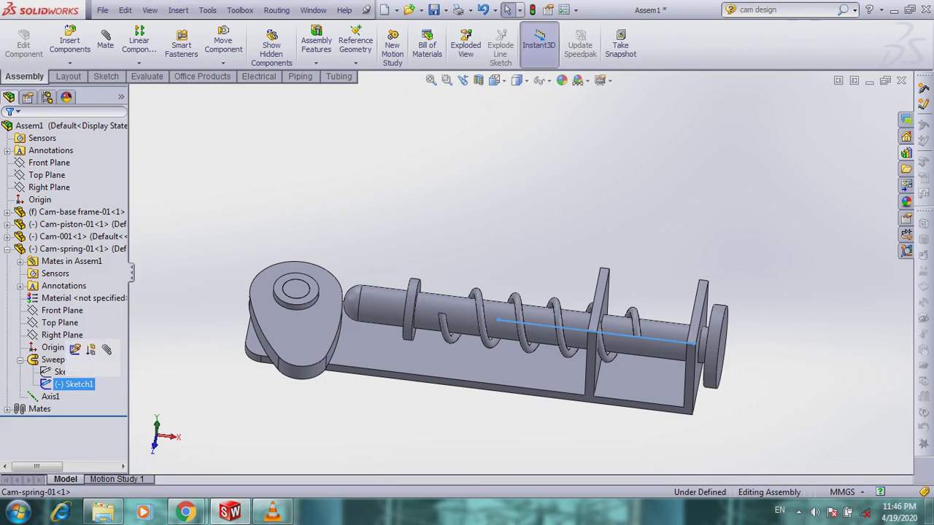
{"action": "left_click", "coordinate": [75, 349]}
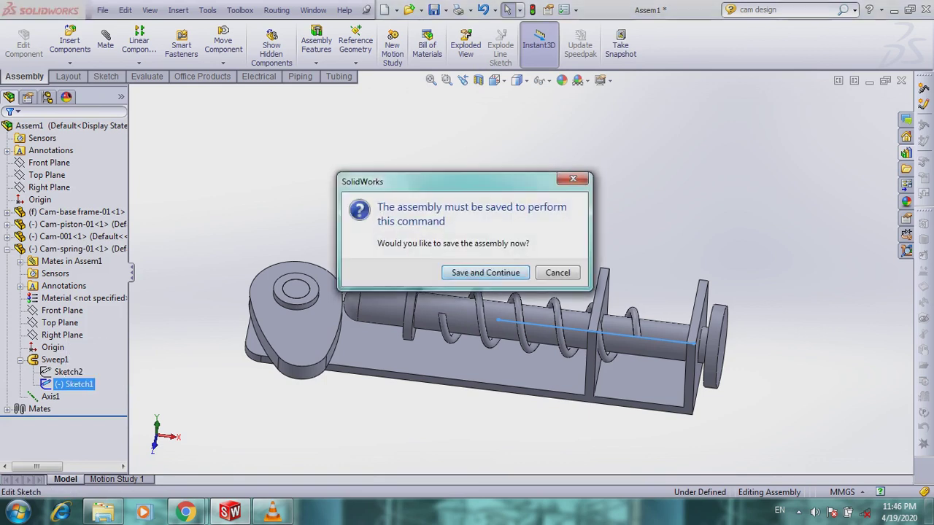
Save the assembly as Assem-Cam-001 in the Cam-Model folder and continue into editing the spring's sketch
{"action": "key", "text": "Return"}
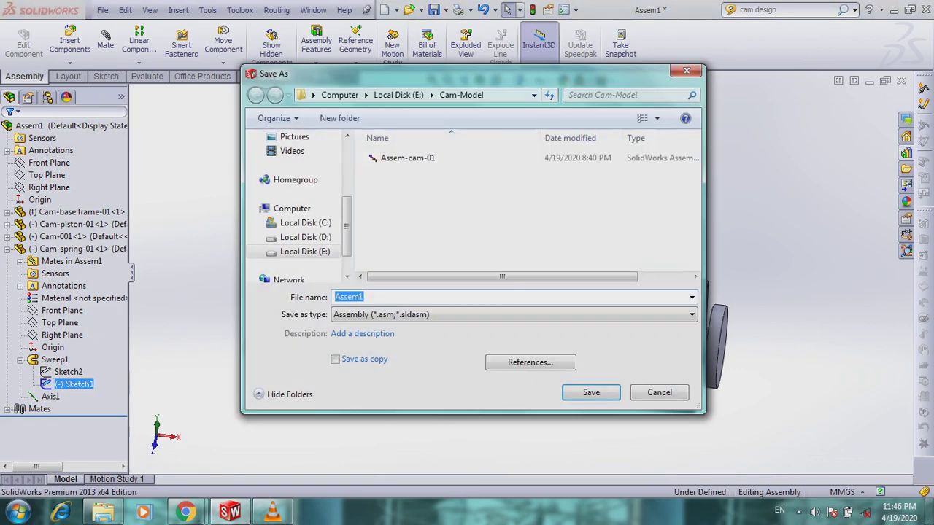
{"action": "left_click", "coordinate": [361, 297]}
{"action": "key", "text": "BackSpace"}
{"action": "type", "text": "-Cam-"}
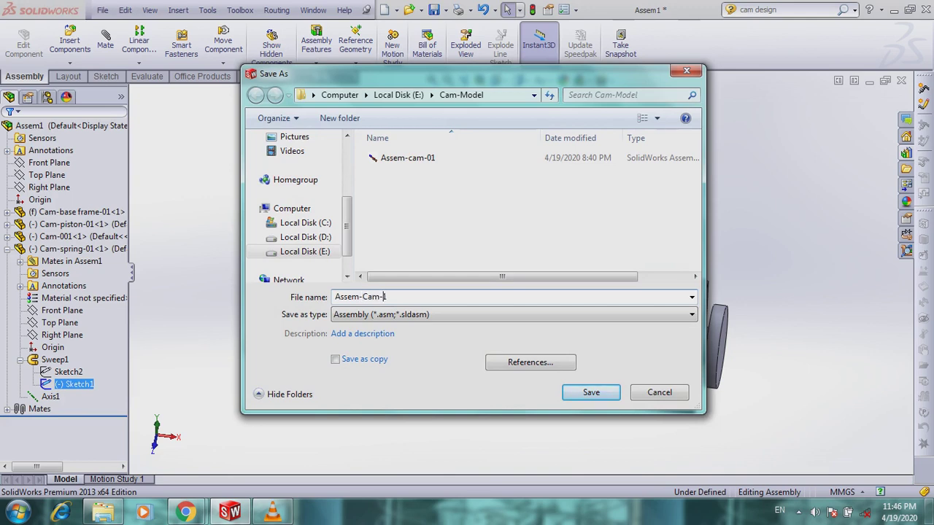
{"action": "type", "text": "001"}
{"action": "key", "text": "BackSpace"}
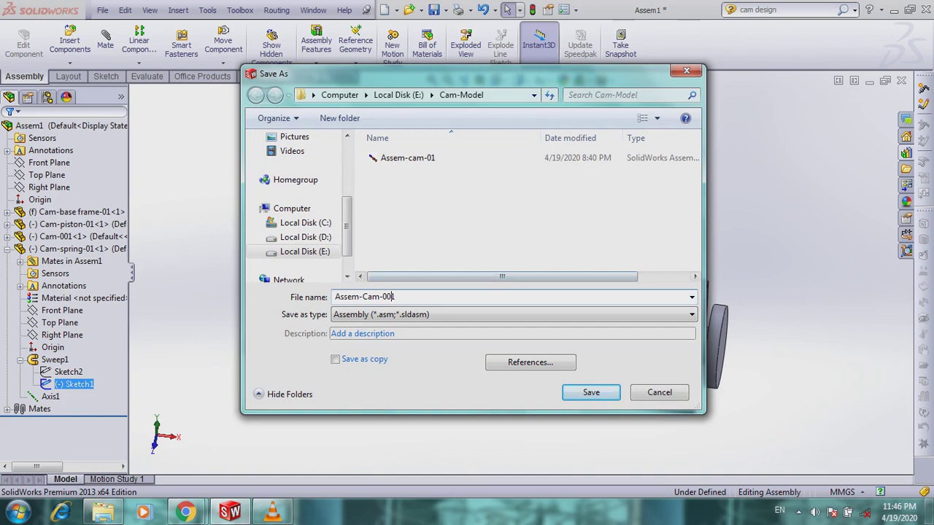
{"action": "key", "text": "Return"}
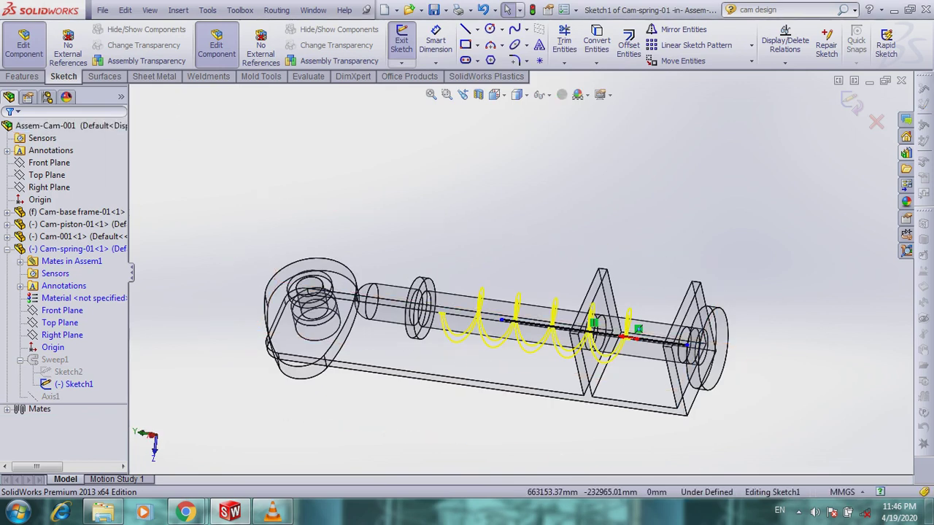
Start adding a sketch relation in the spring's Sketch1
{"action": "middle_click_drag", "start_coordinate": [481, 321], "coordinate": [518, 321]}
{"action": "right_click", "coordinate": [629, 226]}
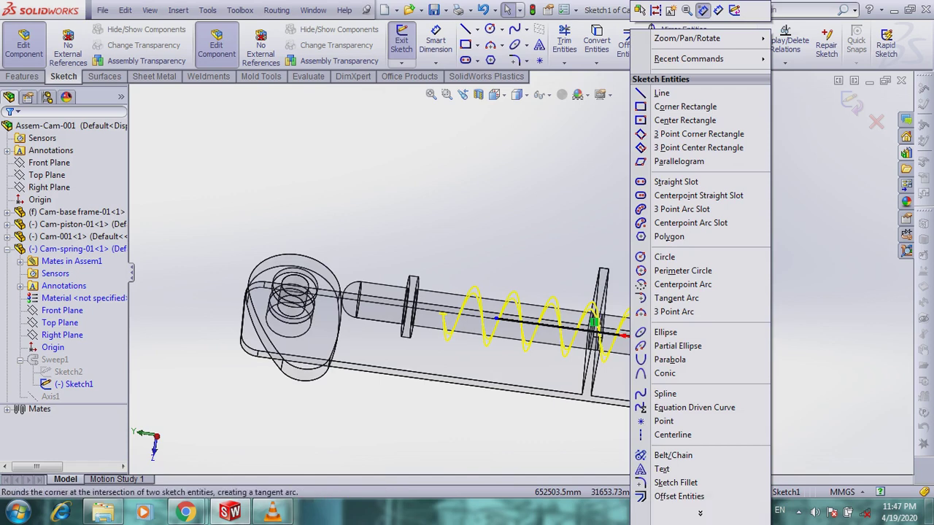
{"action": "key", "text": "Escape"}
{"action": "right_click", "coordinate": [691, 232]}
{"action": "key", "text": "Escape"}
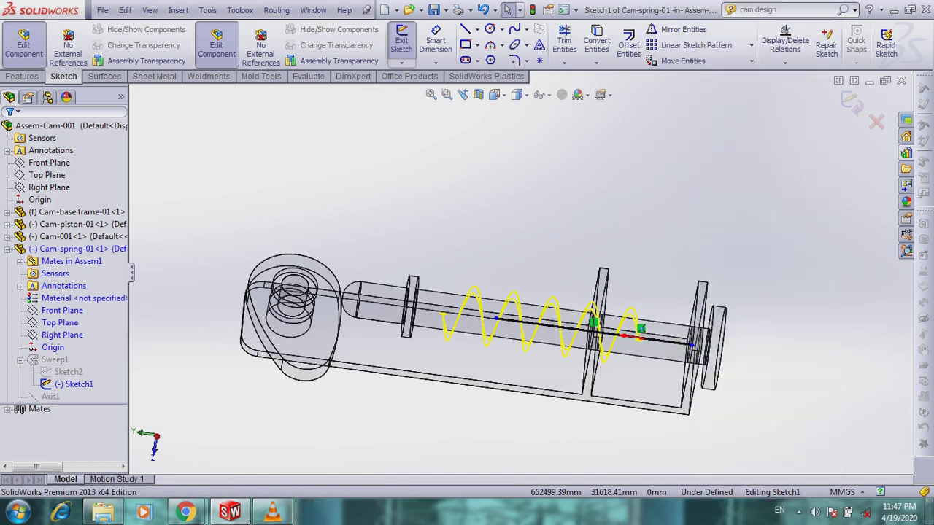
{"action": "right_click", "coordinate": [693, 233]}
{"action": "left_click", "coordinate": [764, 513]}
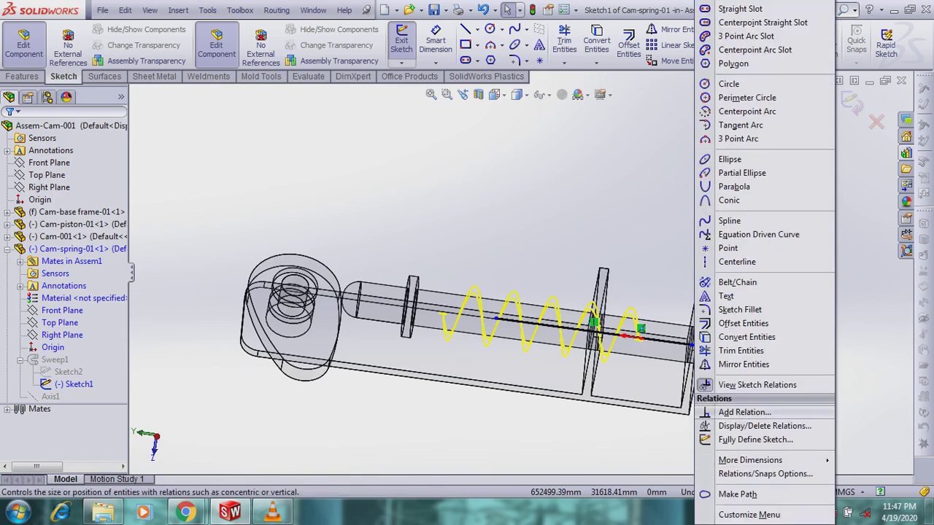
{"action": "left_click", "coordinate": [744, 412]}
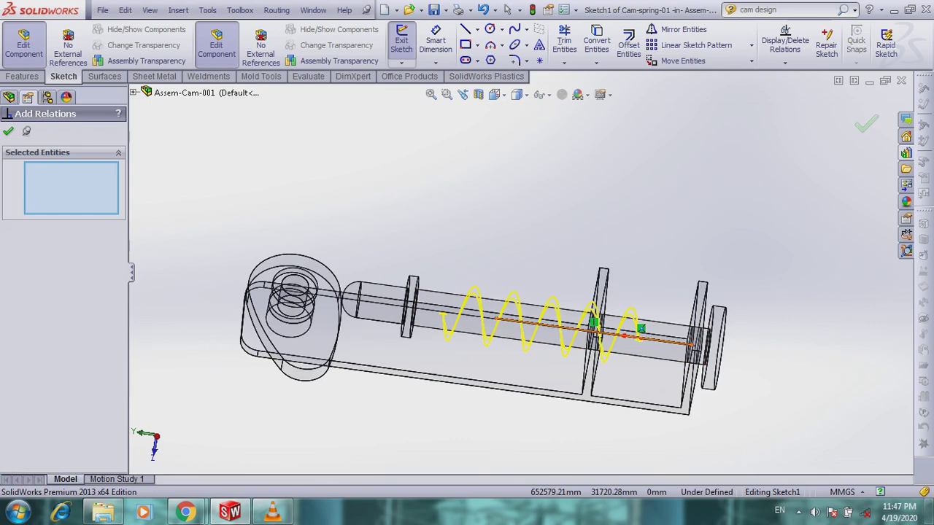
{"action": "left_click", "coordinate": [627, 336]}
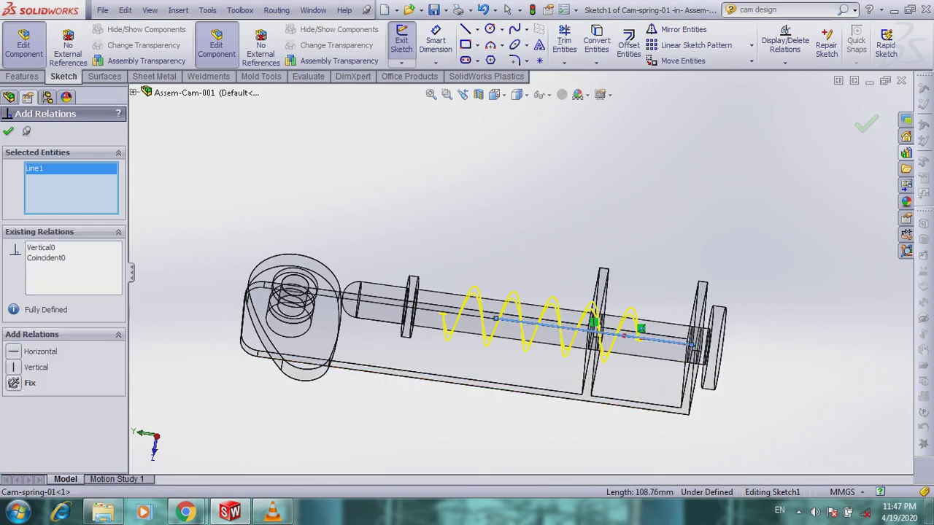
{"action": "scroll", "coordinate": [485, 382], "scroll_direction": "down", "scroll_amount": 2}
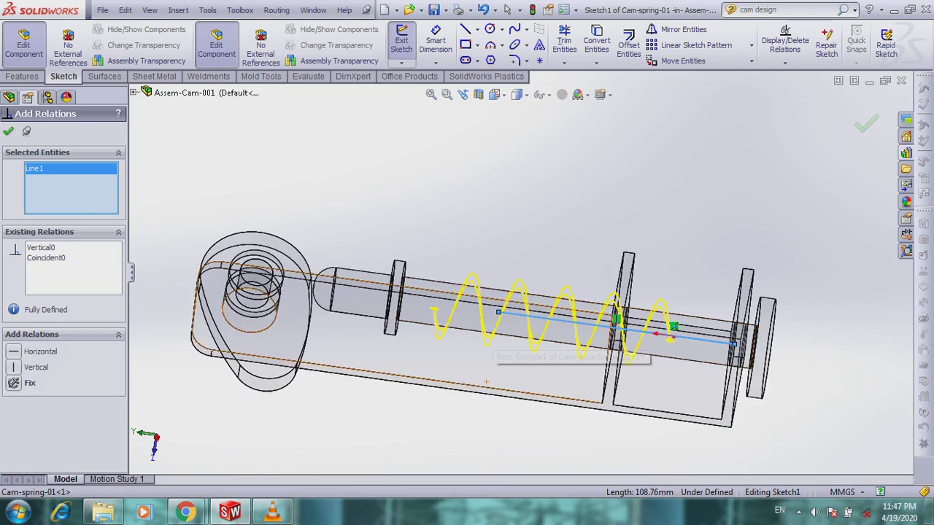
{"action": "right_click", "coordinate": [64, 167]}
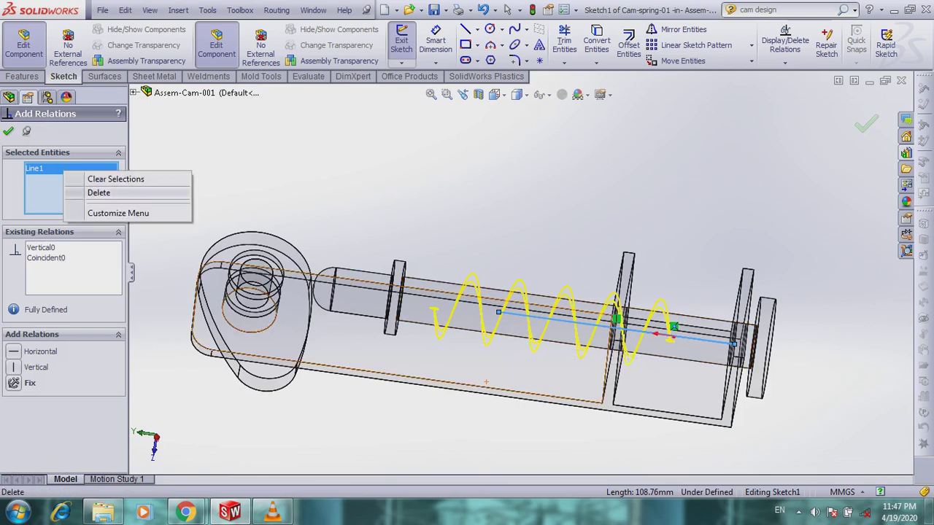
{"action": "left_click", "coordinate": [99, 193]}
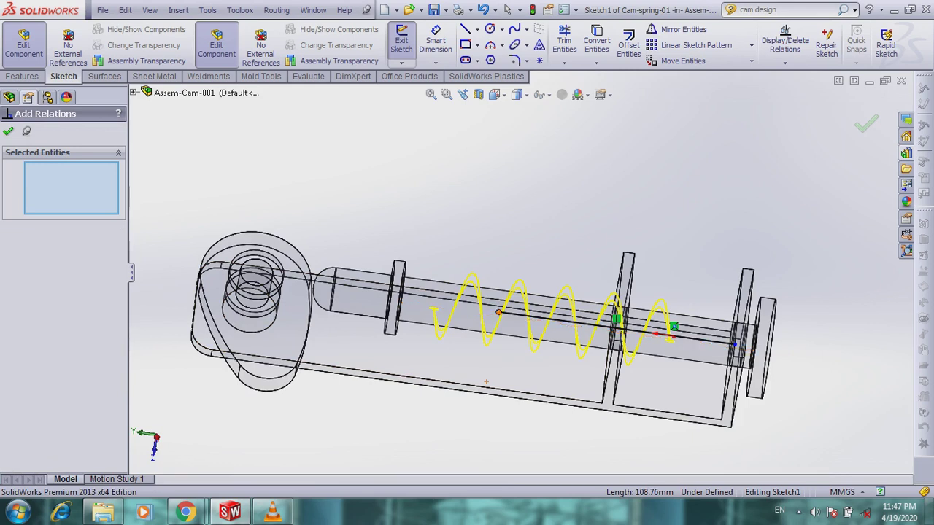
Make the sketch line's endpoint nearest the cam coincident with the circular edge where the piston's collar meets the shaft
{"action": "left_click", "coordinate": [499, 312]}
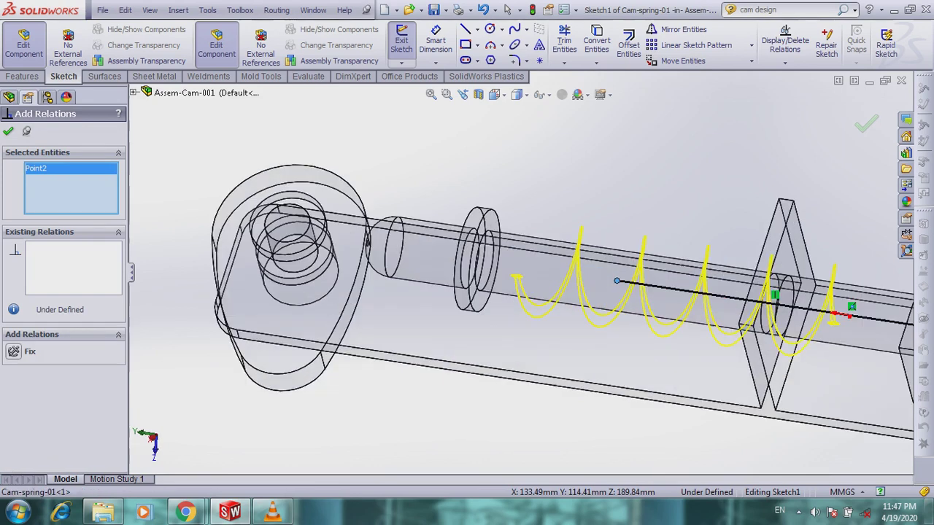
{"action": "scroll", "coordinate": [465, 289], "scroll_direction": "down", "scroll_amount": 2}
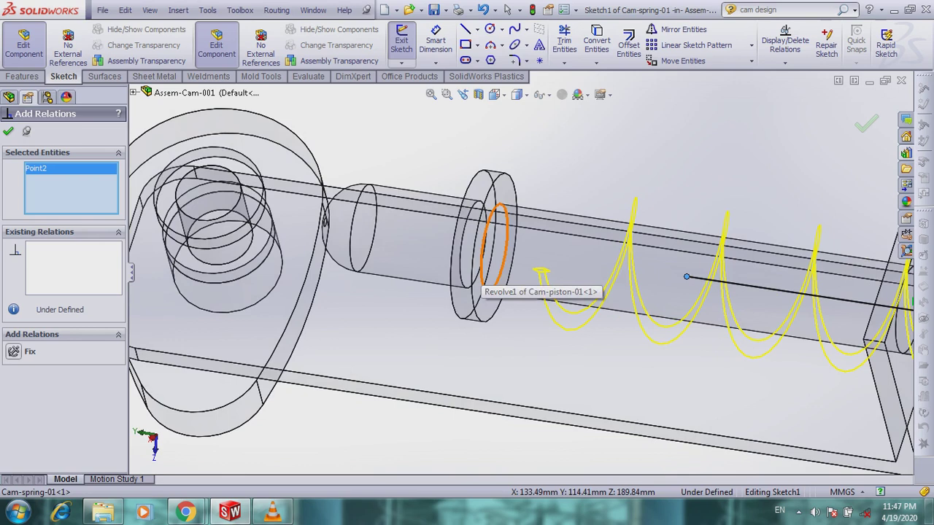
{"action": "left_click", "coordinate": [502, 276]}
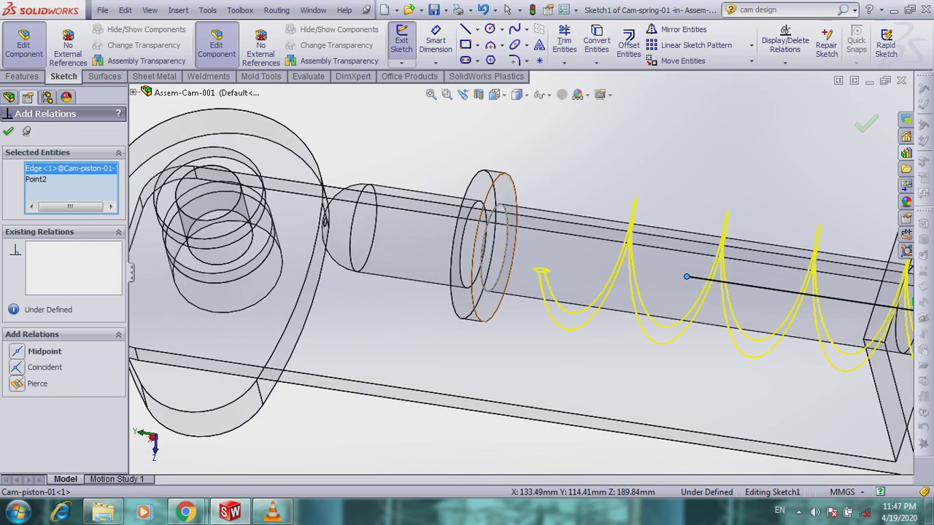
{"action": "left_click", "coordinate": [16, 367]}
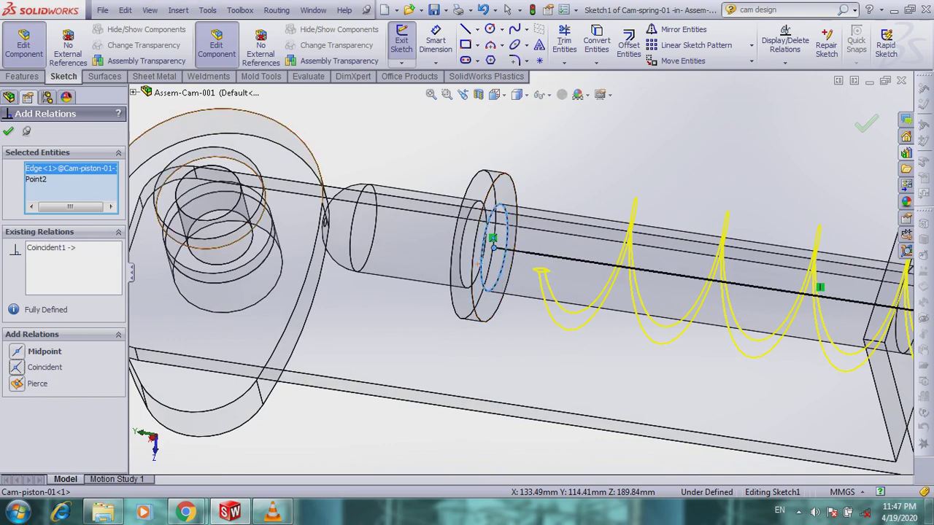
Make the line's other endpoint coincident with the vertical edge of the base frame's middle plate and accept the relations
{"action": "scroll", "coordinate": [516, 261], "scroll_direction": "up", "scroll_amount": 4}
{"action": "scroll", "coordinate": [343, 432], "scroll_direction": "up", "scroll_amount": 1}
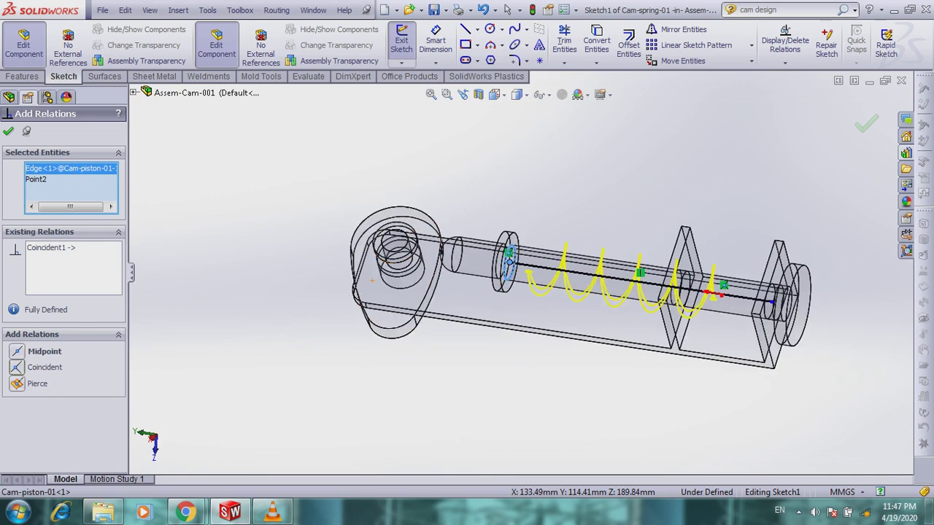
{"action": "middle_click_drag", "start_coordinate": [343, 431], "coordinate": [386, 429]}
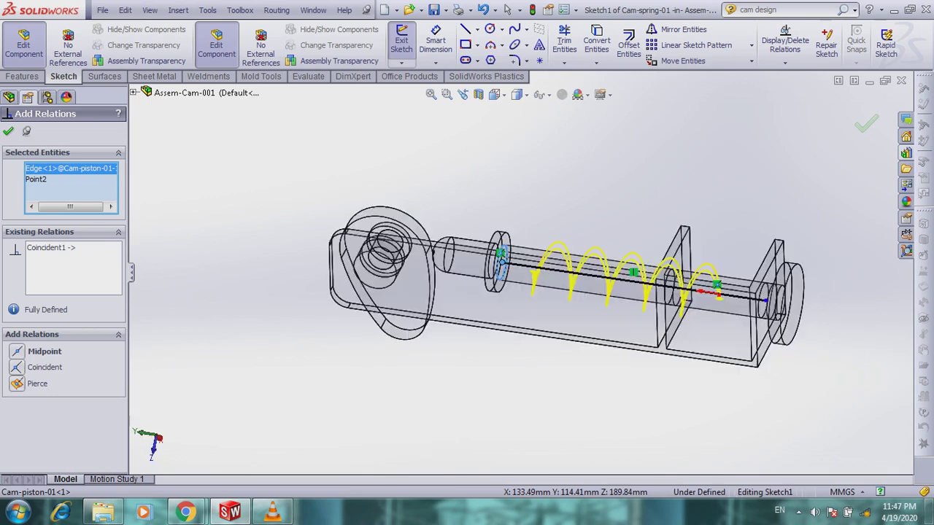
{"action": "scroll", "coordinate": [747, 310], "scroll_direction": "down", "scroll_amount": 3}
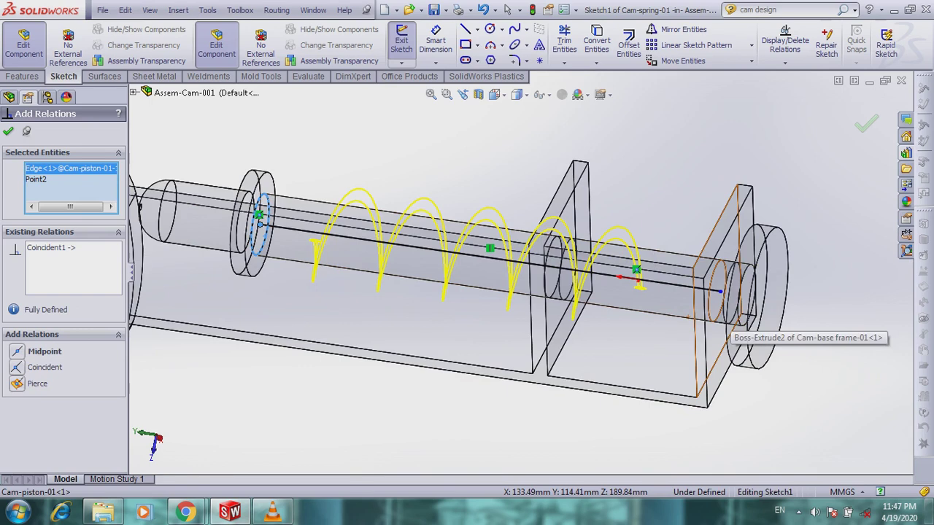
{"action": "left_click", "coordinate": [720, 291]}
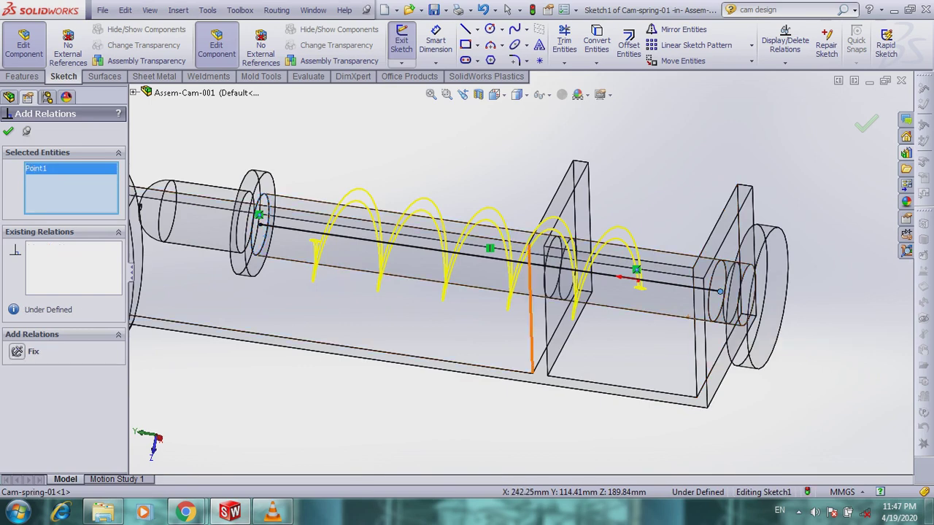
{"action": "left_click", "coordinate": [531, 321]}
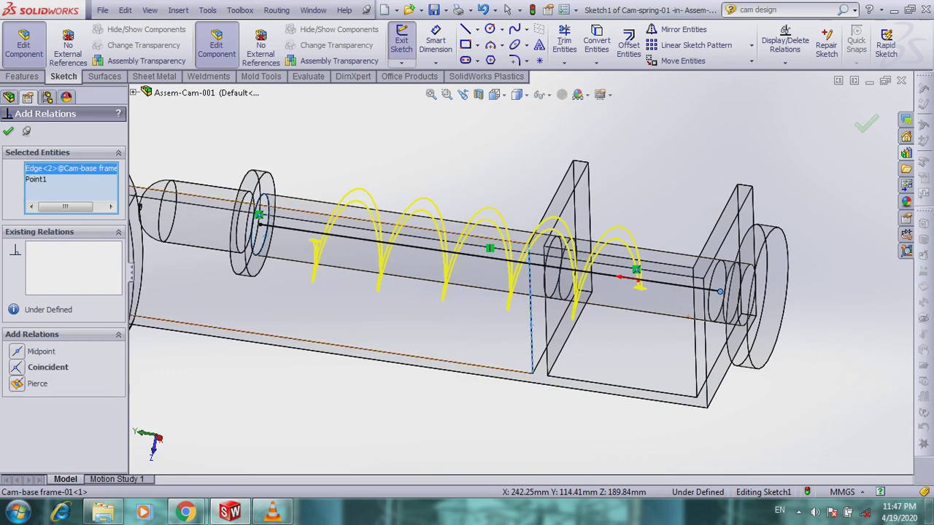
{"action": "left_click", "coordinate": [47, 367]}
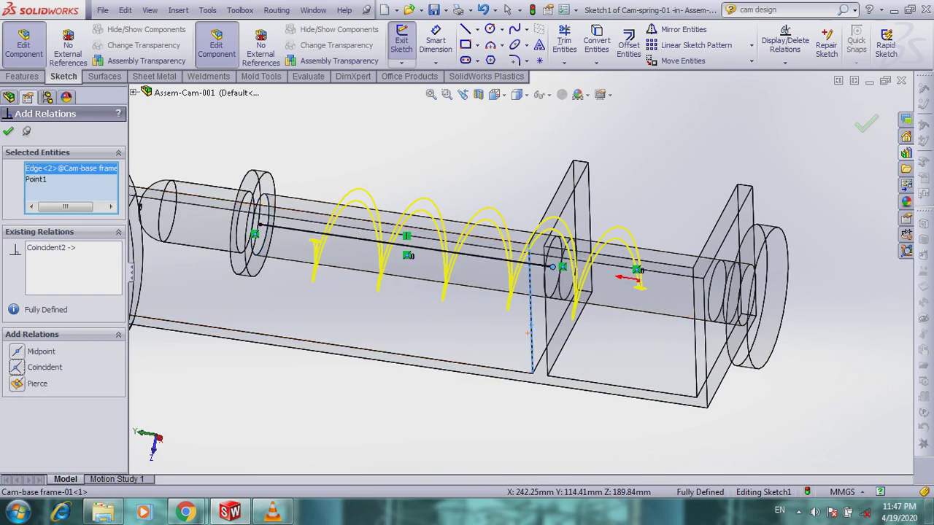
{"action": "left_click", "coordinate": [8, 131]}
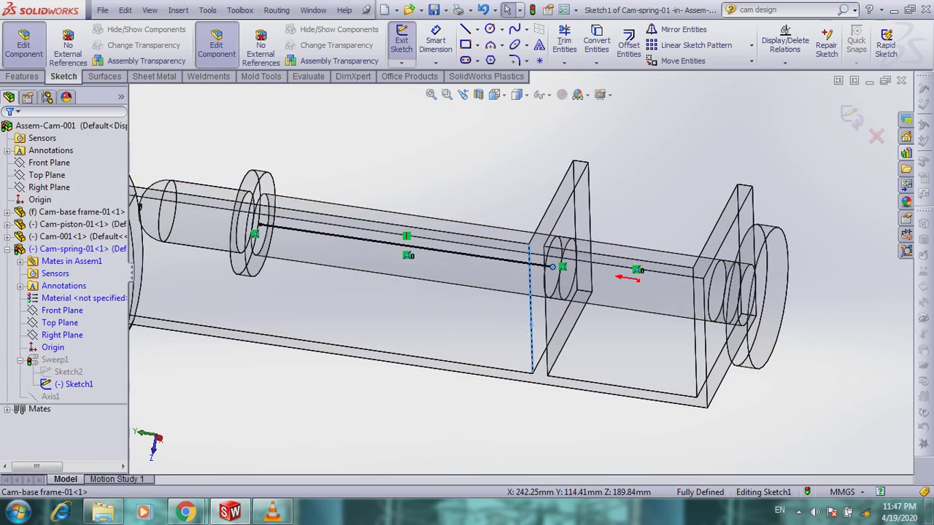
Finish editing the spring's sketch and part, return to the assembly, and rotate the cam slightly to shift the piston
{"action": "scroll", "coordinate": [519, 272], "scroll_direction": "up", "scroll_amount": 5}
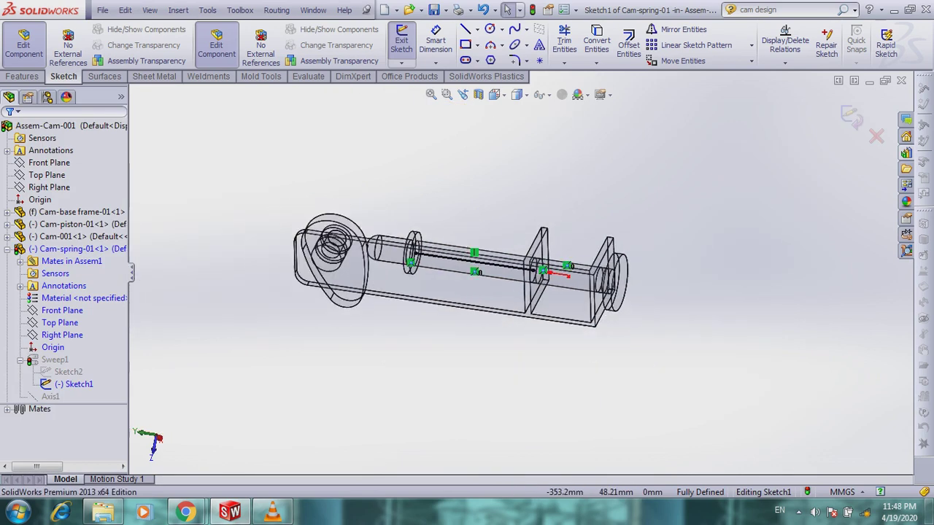
{"action": "left_click", "coordinate": [852, 117]}
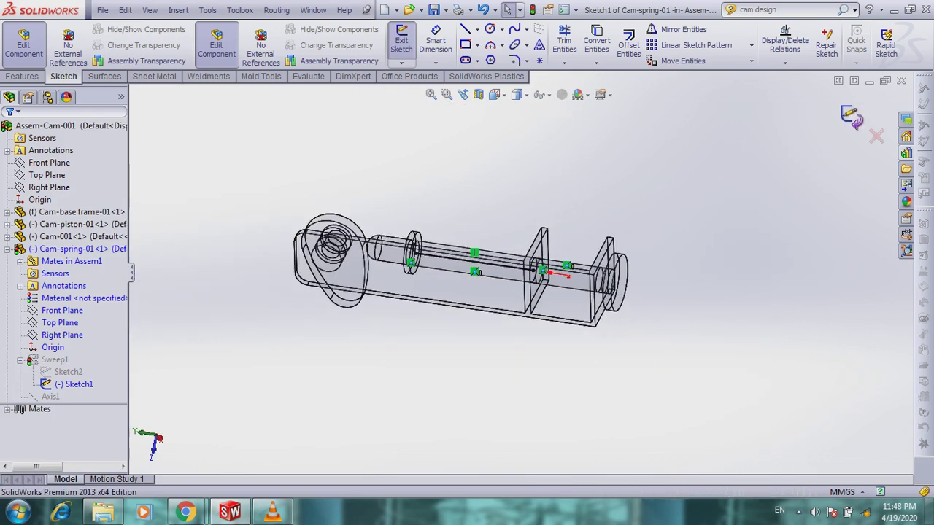
{"action": "middle_click_drag", "start_coordinate": [467, 281], "coordinate": [441, 277]}
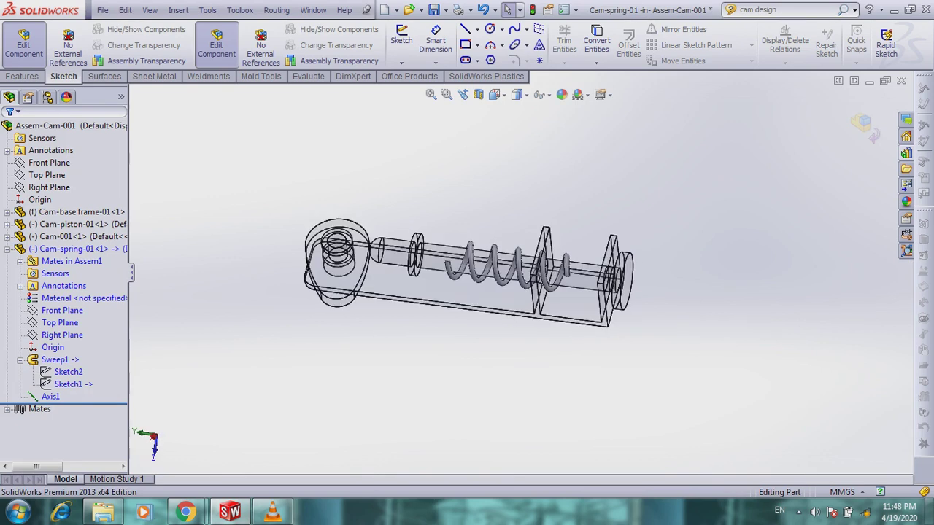
{"action": "scroll", "coordinate": [515, 256], "scroll_direction": "up", "scroll_amount": 1}
{"action": "scroll", "coordinate": [360, 324], "scroll_direction": "down", "scroll_amount": 3}
{"action": "scroll", "coordinate": [658, 248], "scroll_direction": "up", "scroll_amount": 1}
{"action": "left_click", "coordinate": [862, 124]}
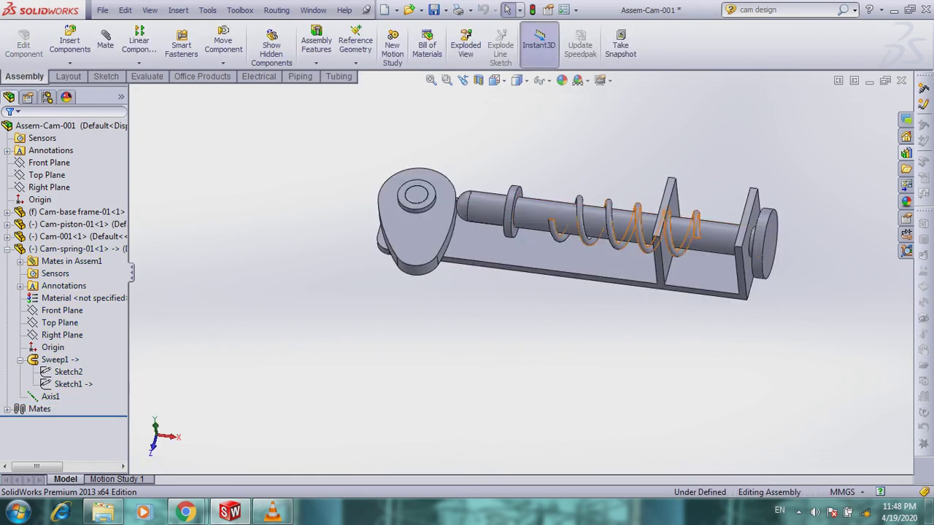
{"action": "mouse_move", "coordinate": [423, 263]}
{"action": "left_mouse_down"}
{"action": "mouse_move", "coordinate": [370, 256]}
{"action": "mouse_move", "coordinate": [391, 134]}
{"action": "mouse_move", "coordinate": [406, 132]}
{"action": "mouse_move", "coordinate": [472, 248]}
{"action": "mouse_move", "coordinate": [432, 263]}
{"action": "mouse_move", "coordinate": [357, 246]}
{"action": "mouse_move", "coordinate": [441, 135]}
{"action": "mouse_move", "coordinate": [475, 250]}
{"action": "mouse_move", "coordinate": [432, 264]}
{"action": "left_mouse_up"}
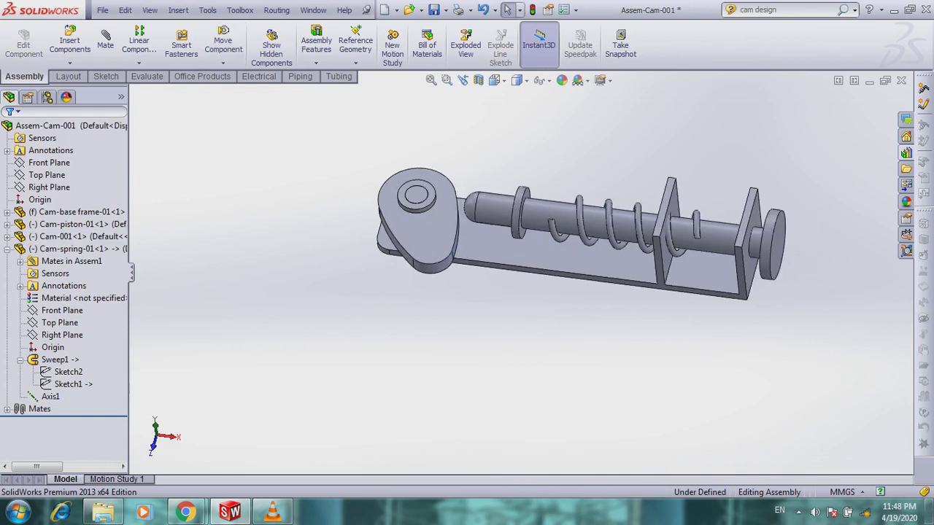
Start a rotary motor in Motion Study 1 on the cylindrical face of the cam's raised hub
{"action": "left_click", "coordinate": [117, 480]}
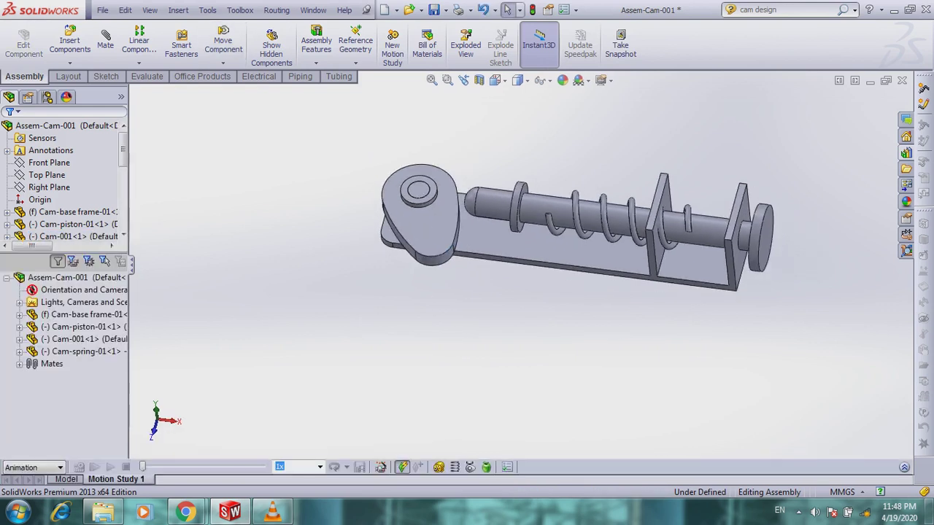
{"action": "left_click", "coordinate": [437, 467]}
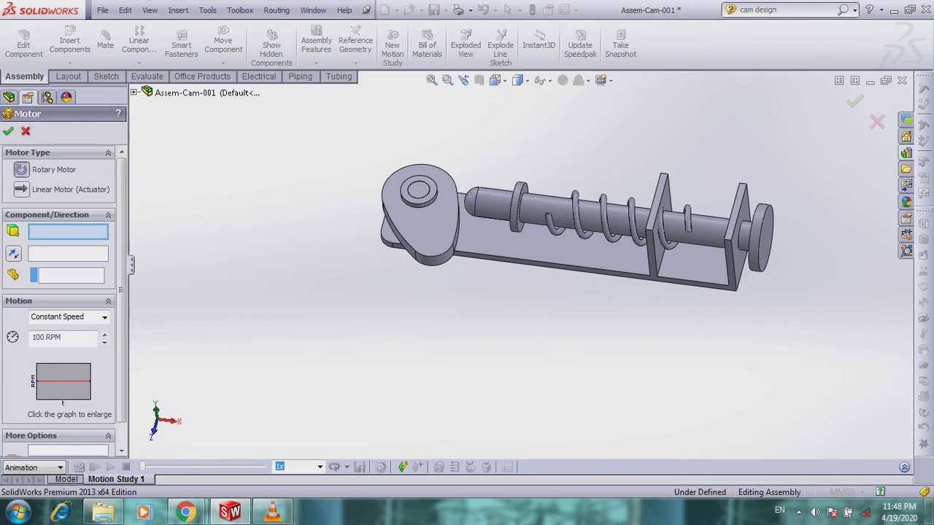
{"action": "scroll", "coordinate": [431, 208], "scroll_direction": "down", "scroll_amount": 4}
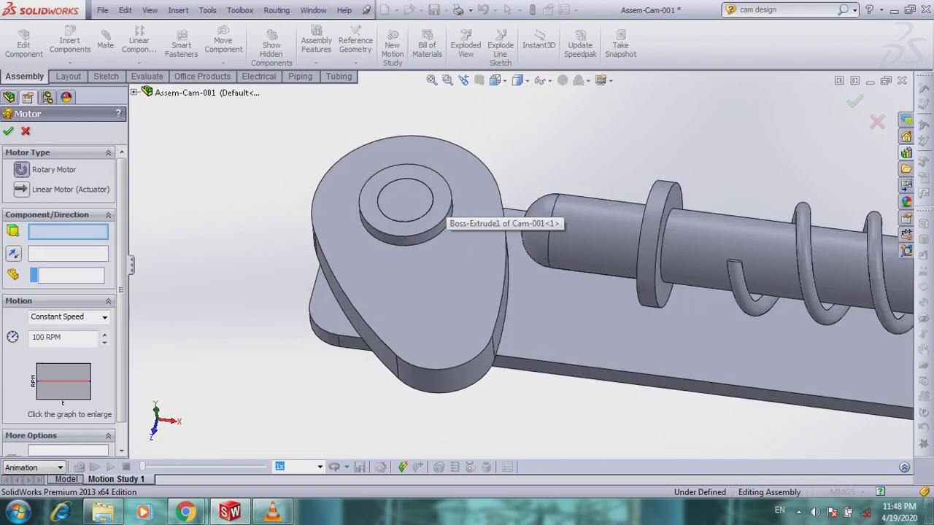
{"action": "middle_click_drag", "start_coordinate": [437, 212], "coordinate": [347, 193]}
{"action": "left_click", "coordinate": [445, 218]}
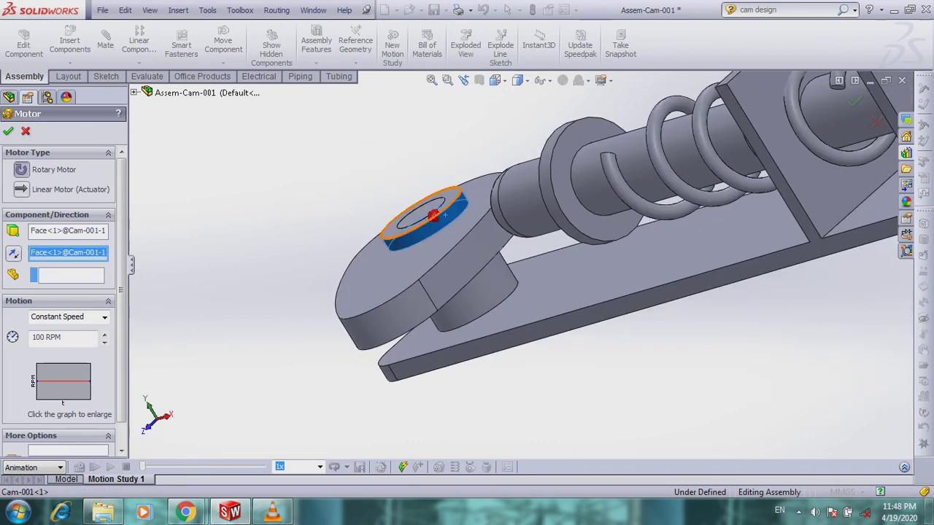
{"action": "middle_click_drag", "start_coordinate": [443, 217], "coordinate": [500, 229]}
{"action": "scroll", "coordinate": [500, 230], "scroll_direction": "up", "scroll_amount": 3}
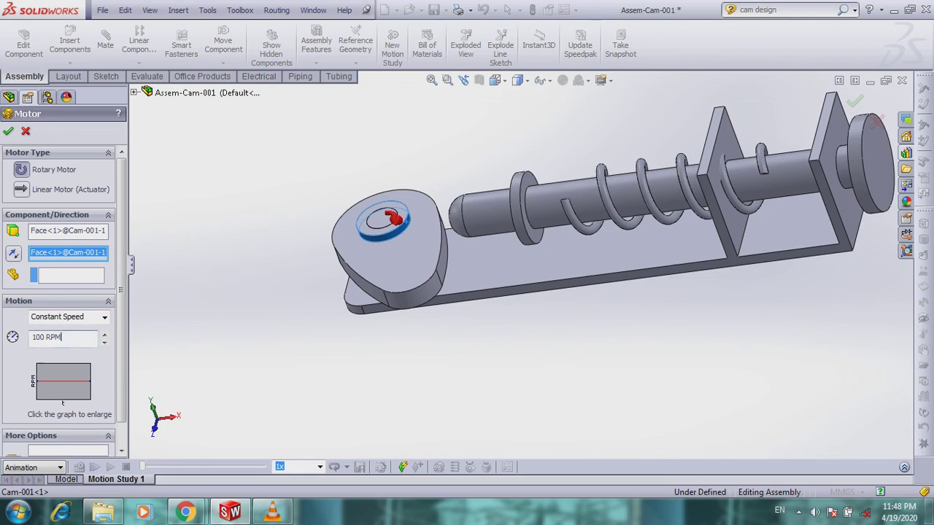
Set the motor's constant speed to 10 RPM and confirm it
{"action": "double_click", "coordinate": [56, 337]}
{"action": "key", "text": "ctrl+shift+Left"}
{"action": "type", "text": "1"}
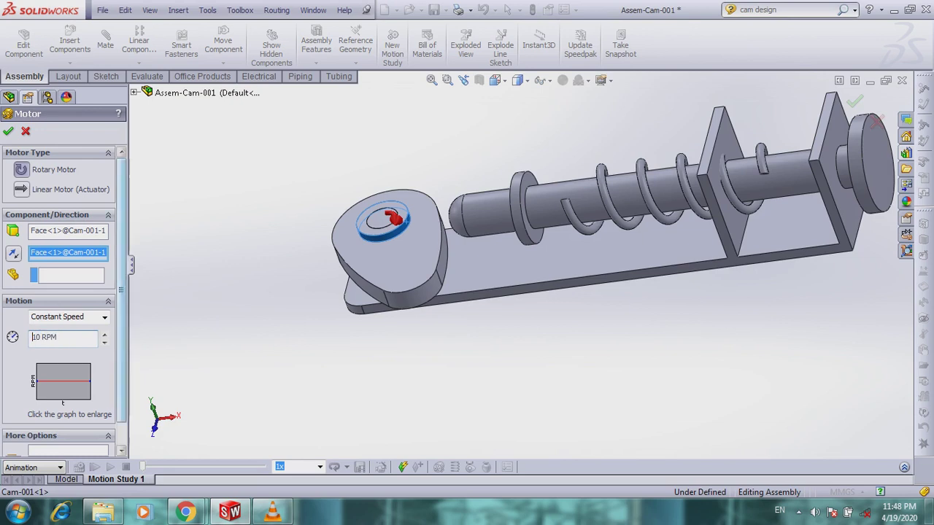
{"action": "scroll", "coordinate": [65, 300], "scroll_direction": "down", "scroll_amount": 1}
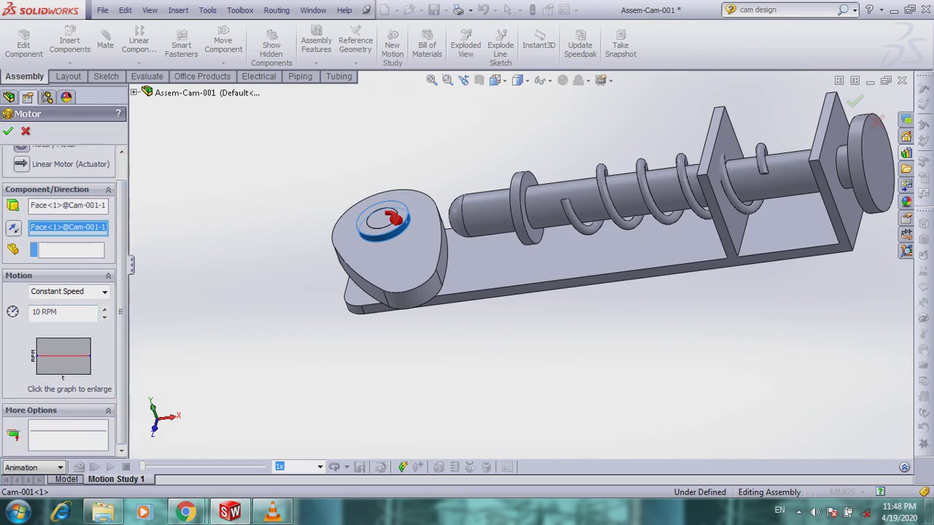
{"action": "key", "text": "Return"}
Expand the motion study timeline and calculate the cam animation
{"action": "scroll", "coordinate": [520, 264], "scroll_direction": "up", "scroll_amount": 2}
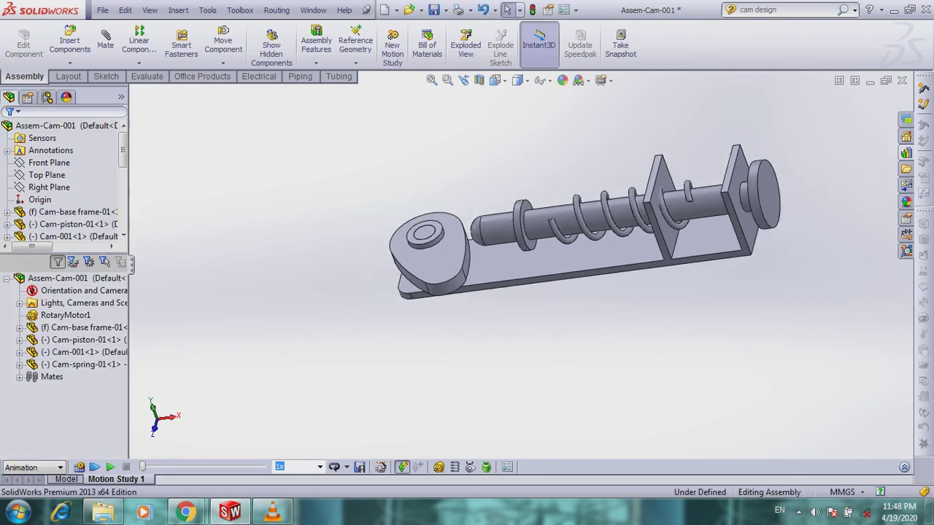
{"action": "left_click", "coordinate": [904, 467]}
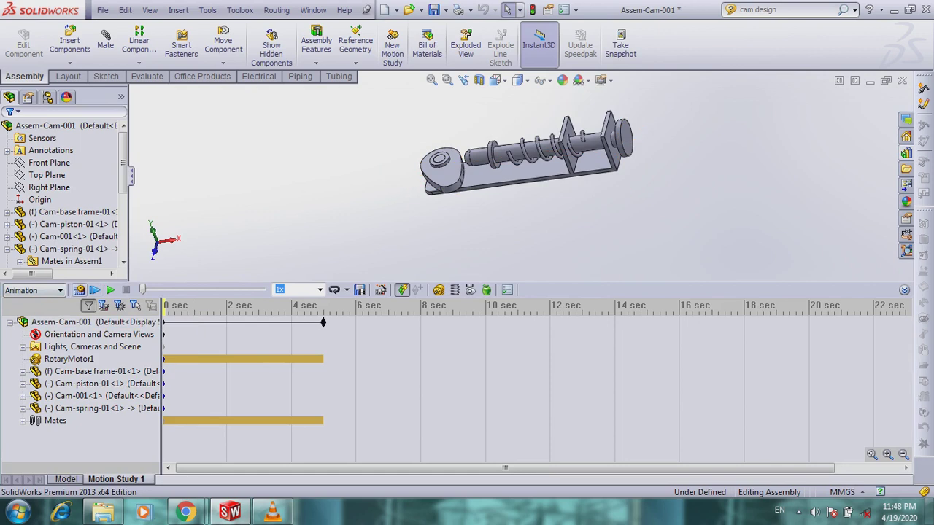
{"action": "left_click", "coordinate": [79, 289]}
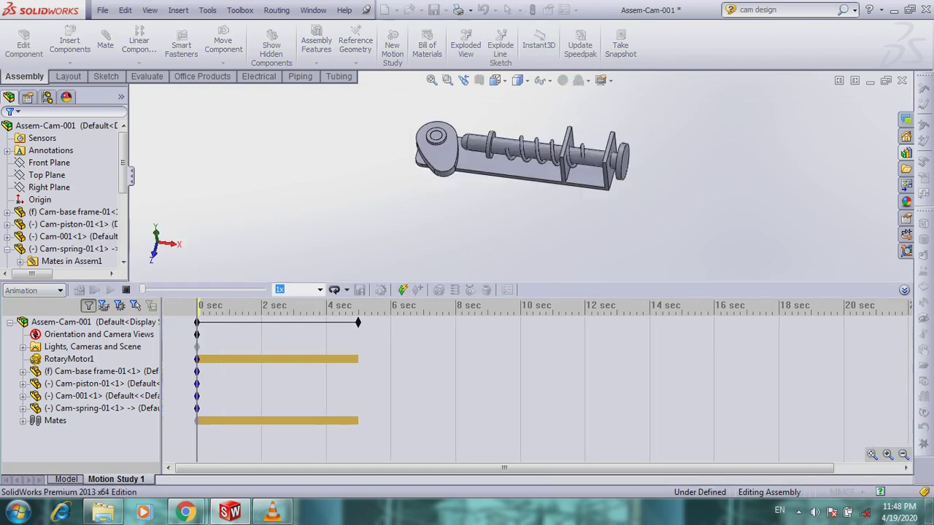
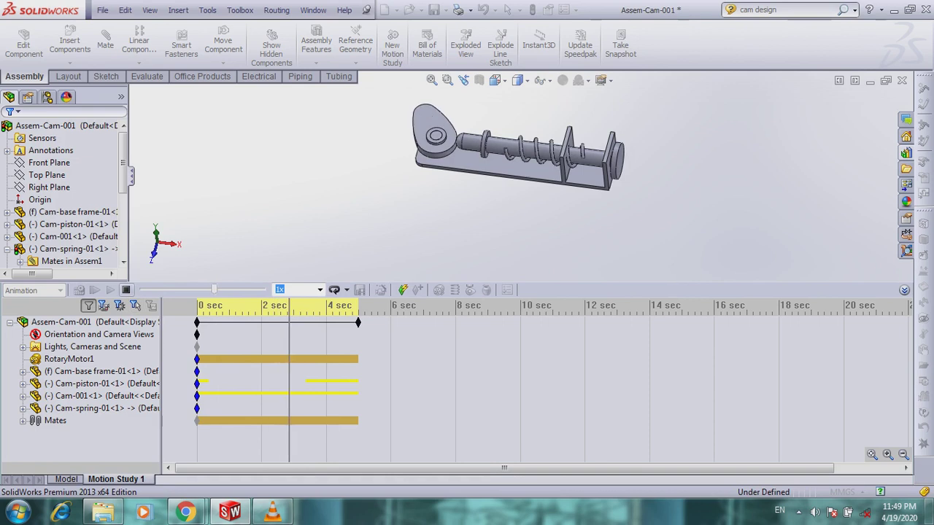
Play the cam animation and slide the spring along the piston until it sits against the collar
{"action": "key", "text": "Escape"}
{"action": "left_click", "coordinate": [110, 291]}
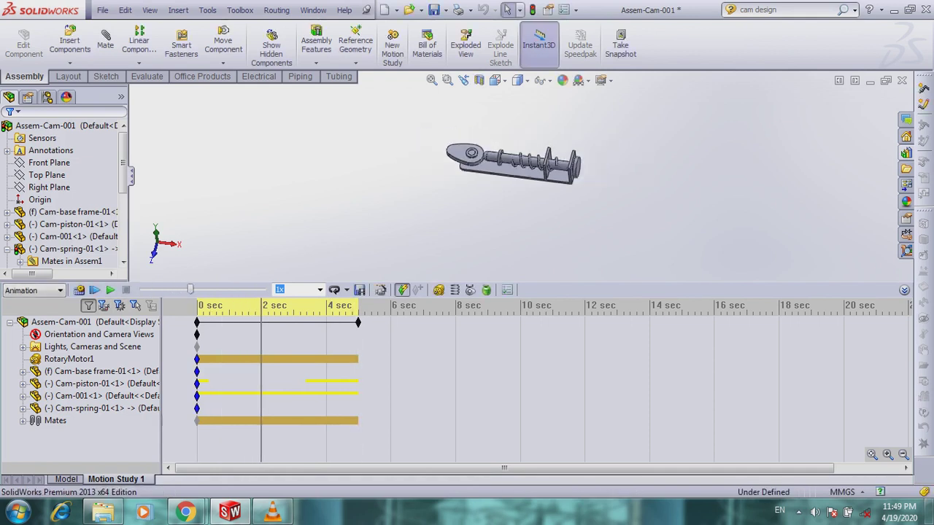
{"action": "scroll", "coordinate": [532, 170], "scroll_direction": "down", "scroll_amount": 5}
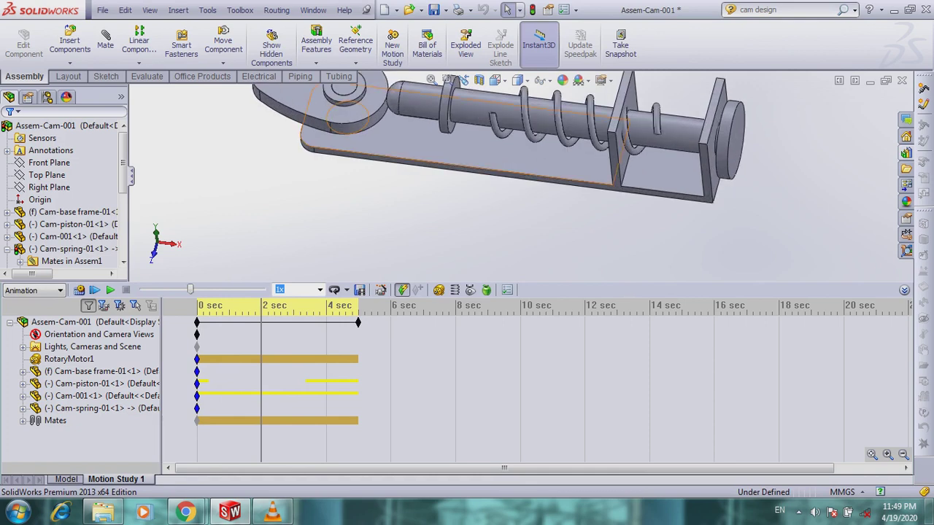
{"action": "left_click", "coordinate": [525, 130]}
{"action": "left_click_drag", "start_coordinate": [525, 130], "coordinate": [500, 127]}
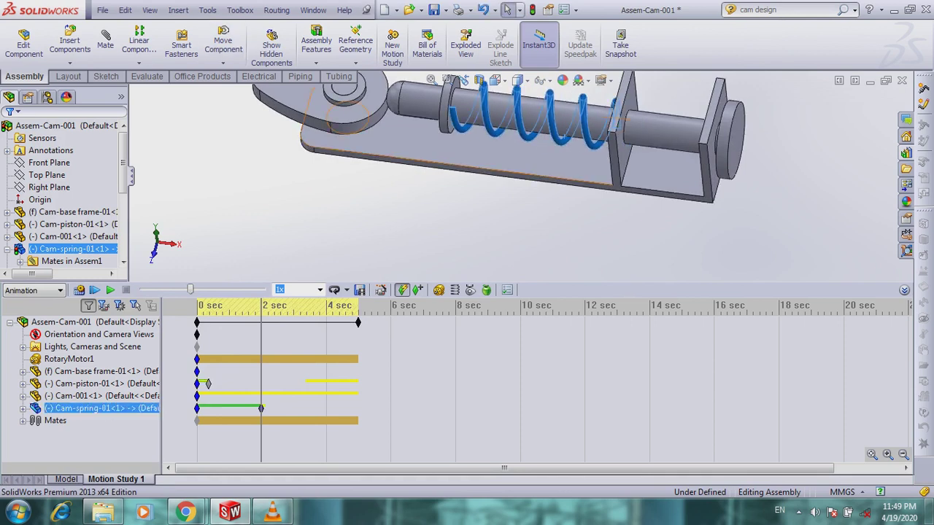
{"action": "scroll", "coordinate": [522, 175], "scroll_direction": "up", "scroll_amount": 3}
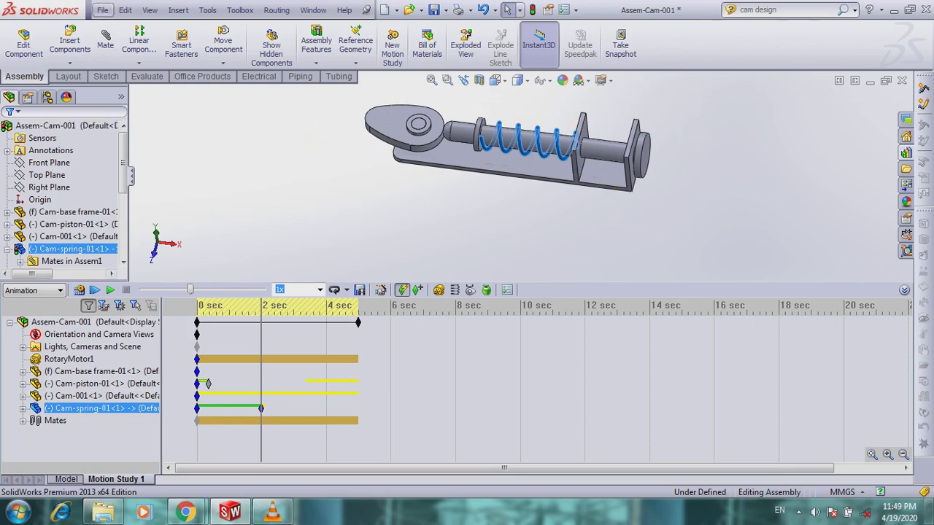
Open the recently used Cam-spring-01 part in its own window
{"action": "left_click", "coordinate": [102, 10]}
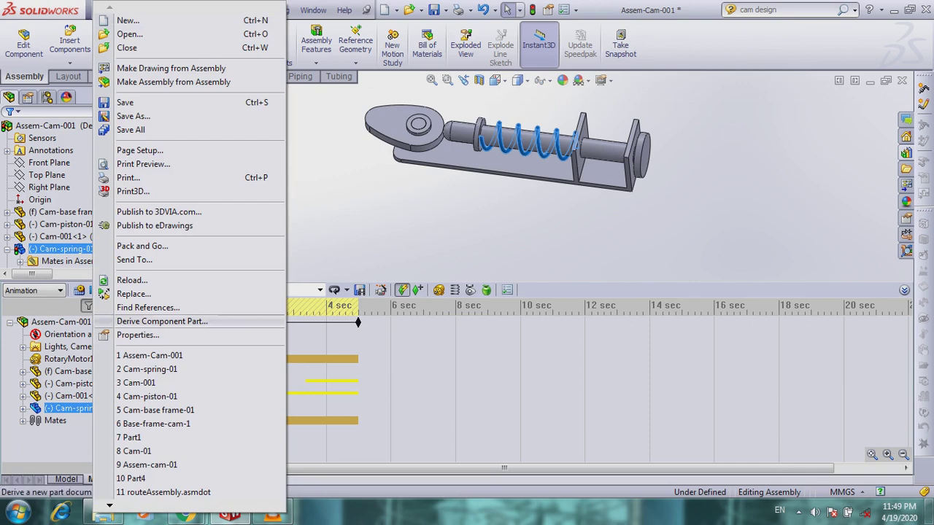
{"action": "key", "text": "Escape"}
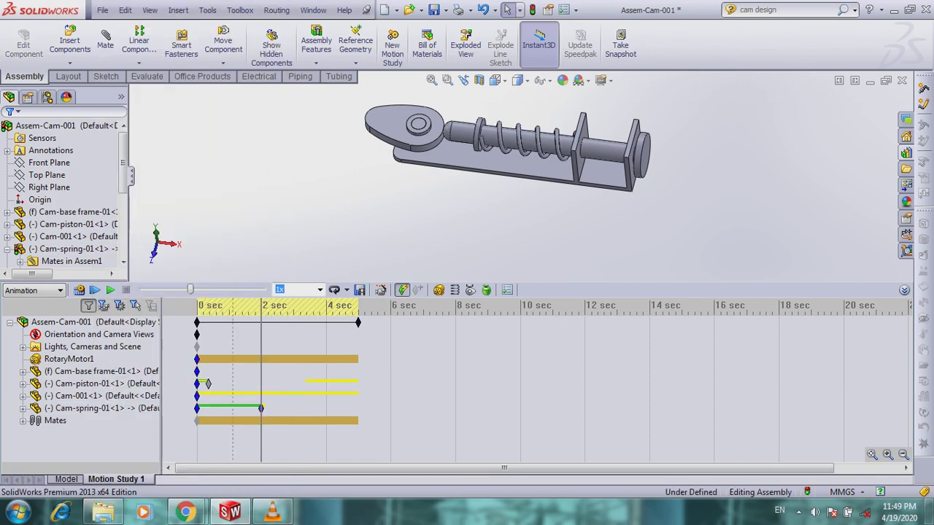
{"action": "left_click", "coordinate": [61, 322]}
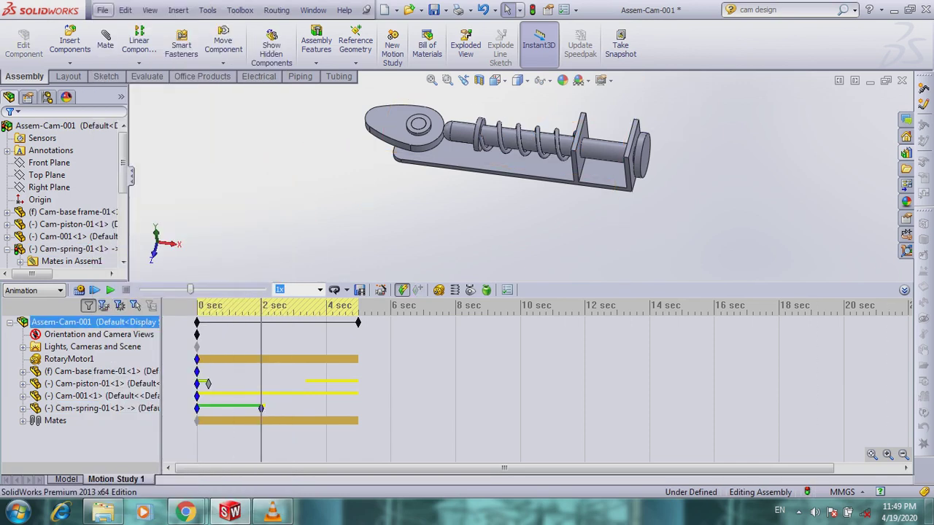
{"action": "left_click", "coordinate": [102, 10]}
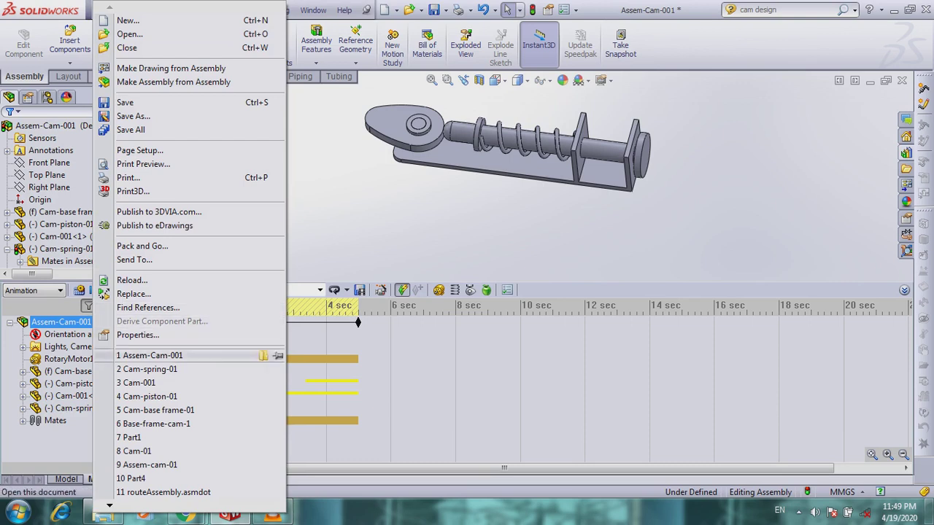
{"action": "left_click", "coordinate": [150, 369]}
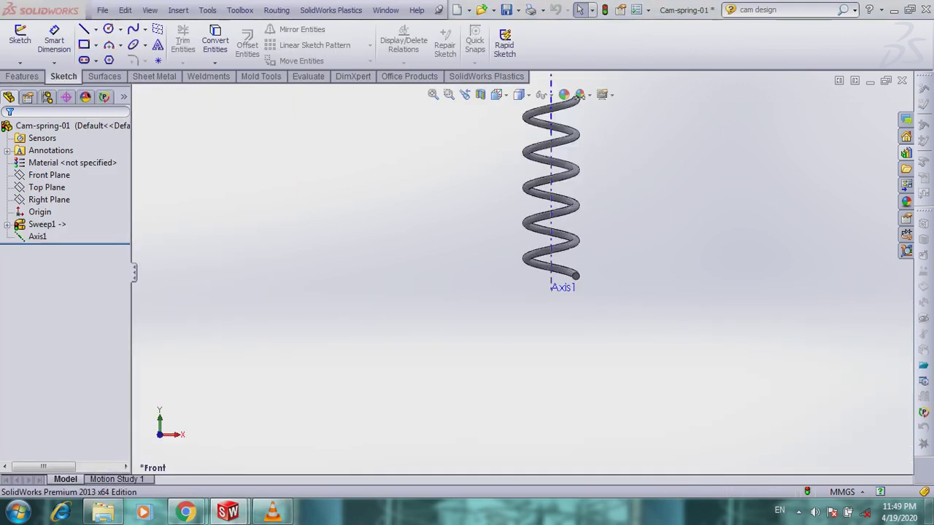
{"action": "left_click", "coordinate": [551, 219]}
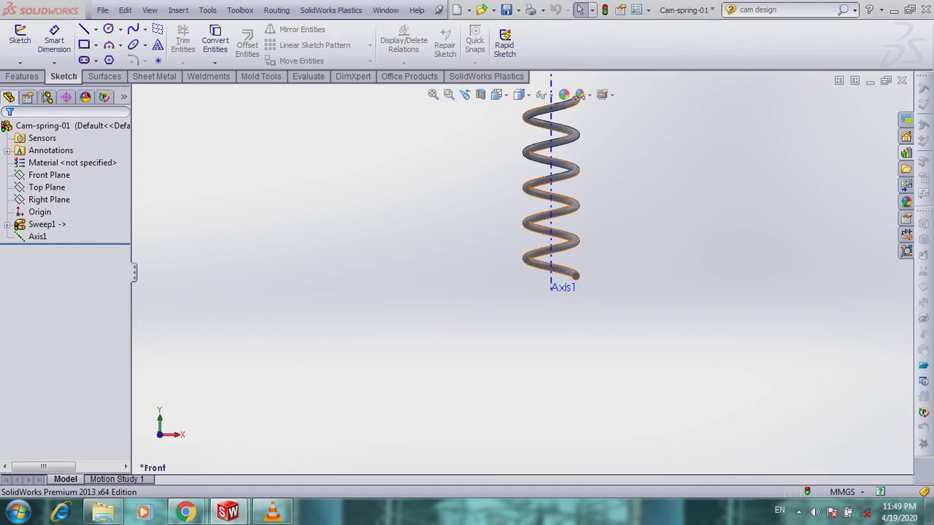
Edit the spring's sweep feature and set its twist to 7 turns
{"action": "left_click", "coordinate": [44, 224]}
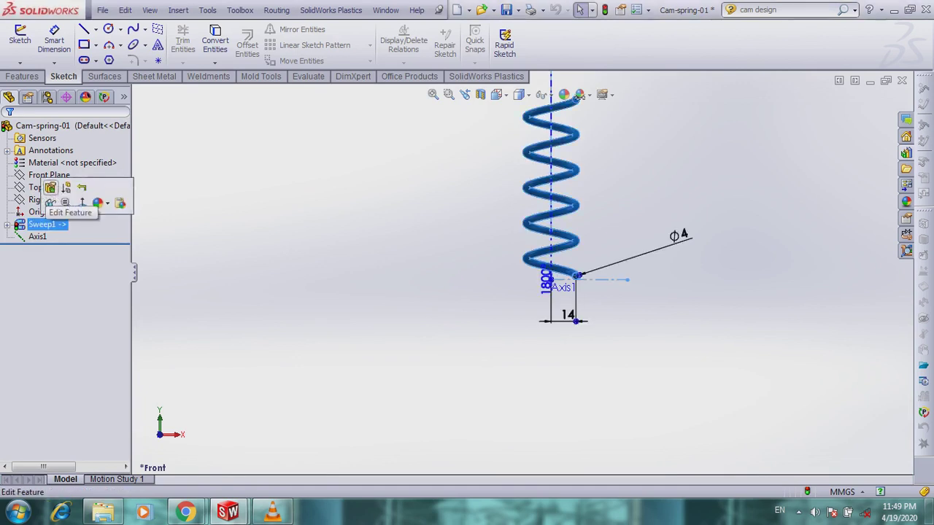
{"action": "left_click", "coordinate": [50, 188]}
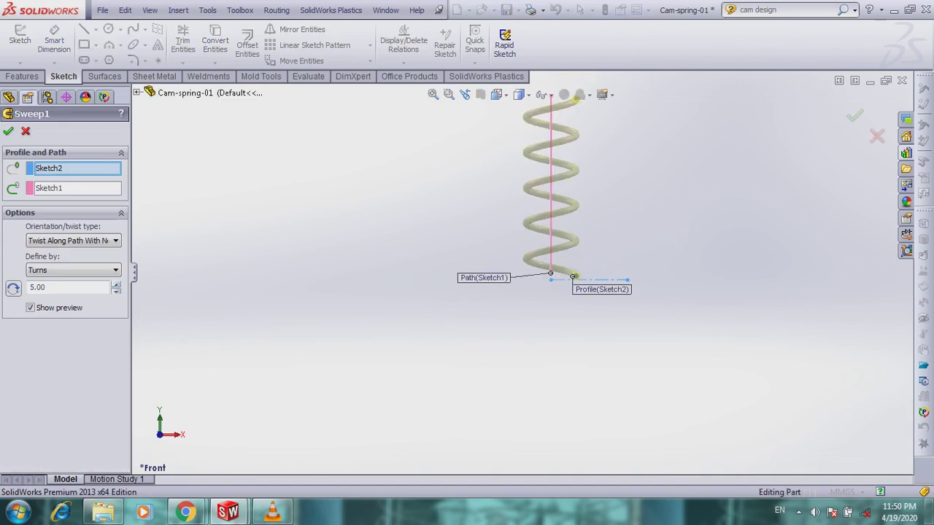
{"action": "left_click", "coordinate": [116, 284]}
{"action": "key", "text": "Up"}
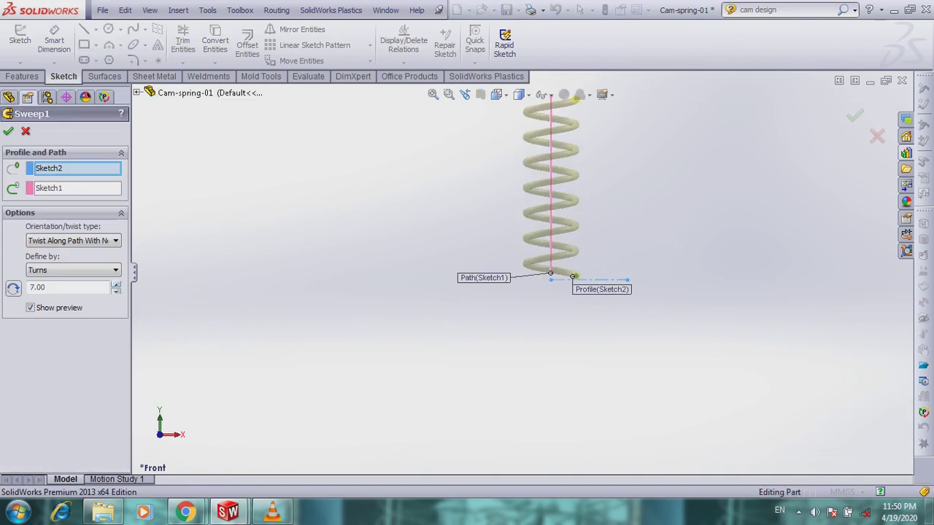
{"action": "key", "text": "Return"}
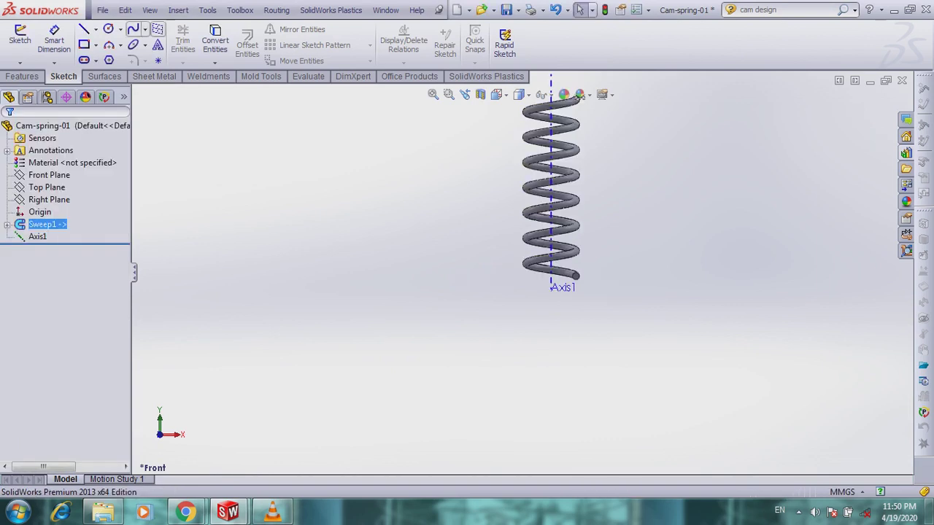
Save the spring part and close it to return to the assembly
{"action": "left_click", "coordinate": [506, 10]}
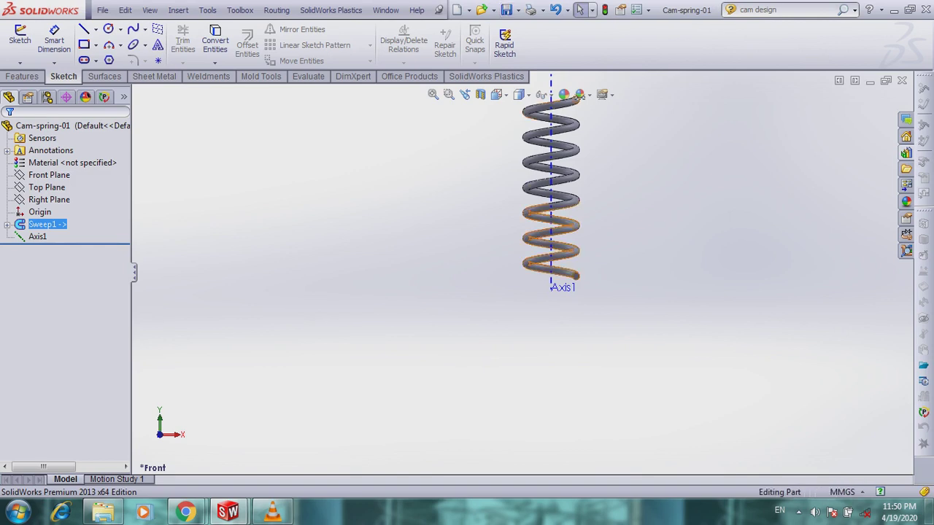
{"action": "left_click", "coordinate": [102, 10]}
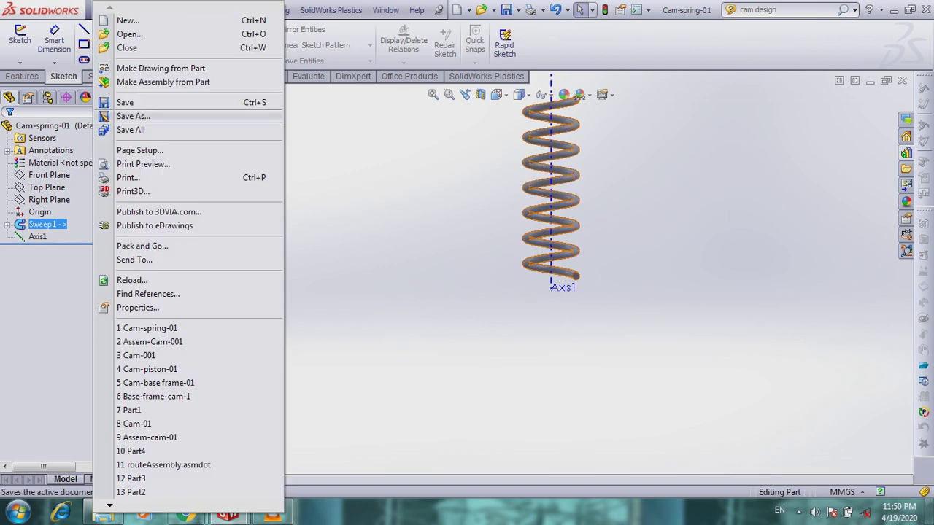
{"action": "left_click", "coordinate": [127, 47]}
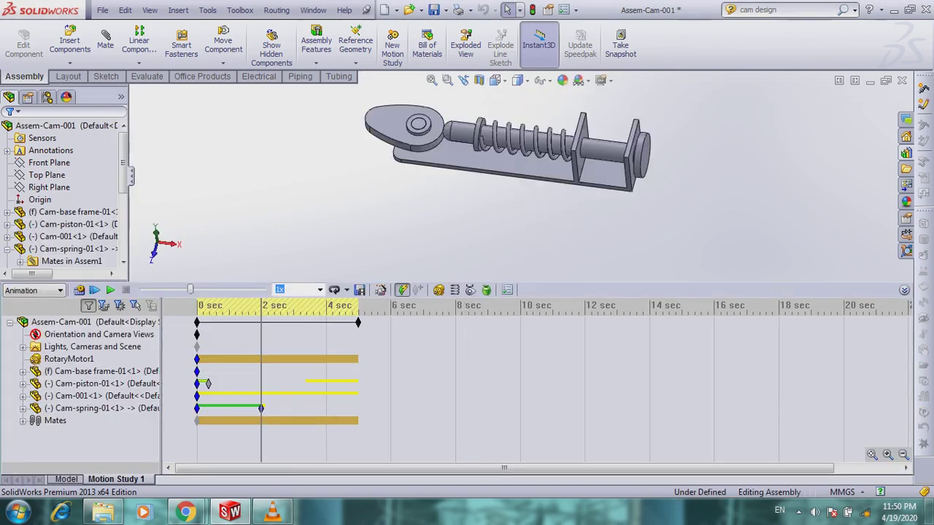
Play the motion study animation with the updated spring
{"action": "scroll", "coordinate": [499, 226], "scroll_direction": "down", "scroll_amount": 2}
{"action": "scroll", "coordinate": [485, 193], "scroll_direction": "up", "scroll_amount": 1}
{"action": "middle_click_drag", "start_coordinate": [478, 143], "coordinate": [473, 161]}
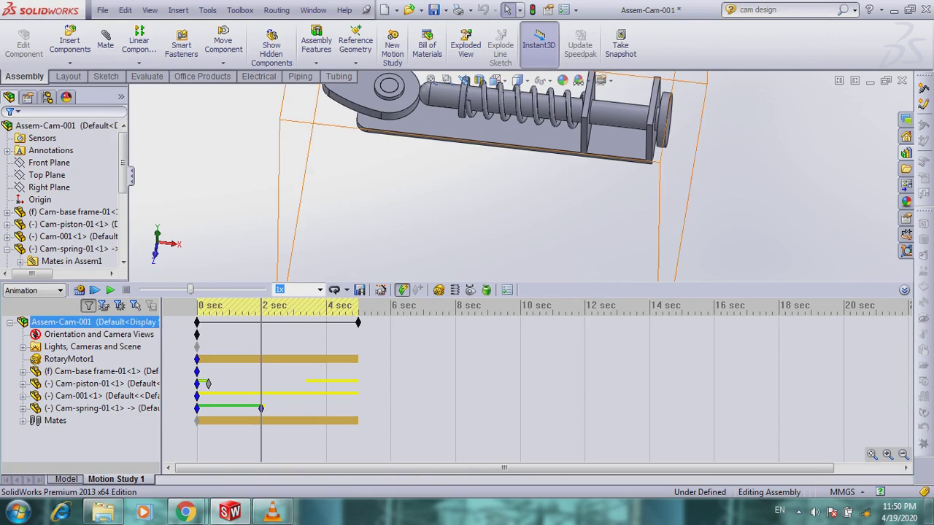
{"action": "left_click", "coordinate": [110, 290]}
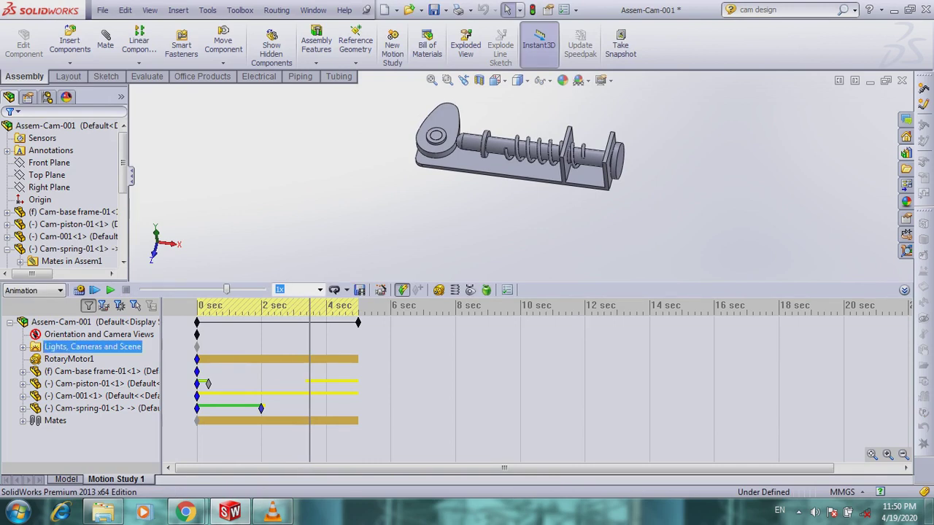
Collapse the motion study timeline and switch from Motion Study 1 back to the assembly model
{"action": "left_click", "coordinate": [61, 321]}
{"action": "left_click", "coordinate": [904, 290]}
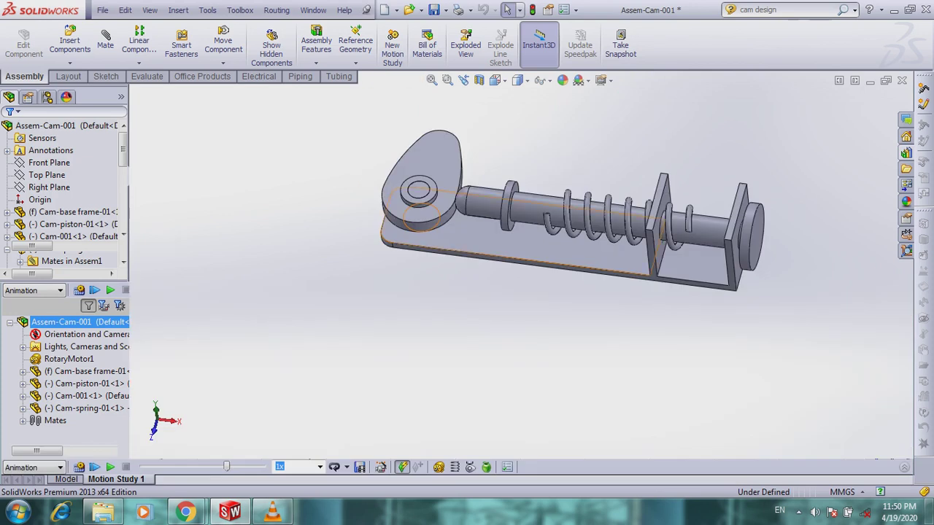
{"action": "left_click", "coordinate": [80, 352]}
{"action": "left_click", "coordinate": [72, 212]}
{"action": "left_click", "coordinate": [51, 376]}
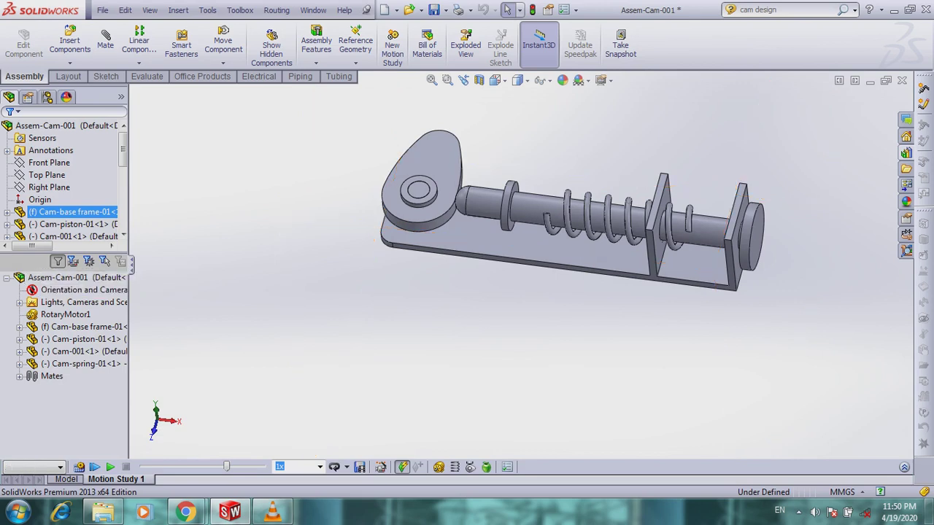
{"action": "left_click", "coordinate": [66, 478]}
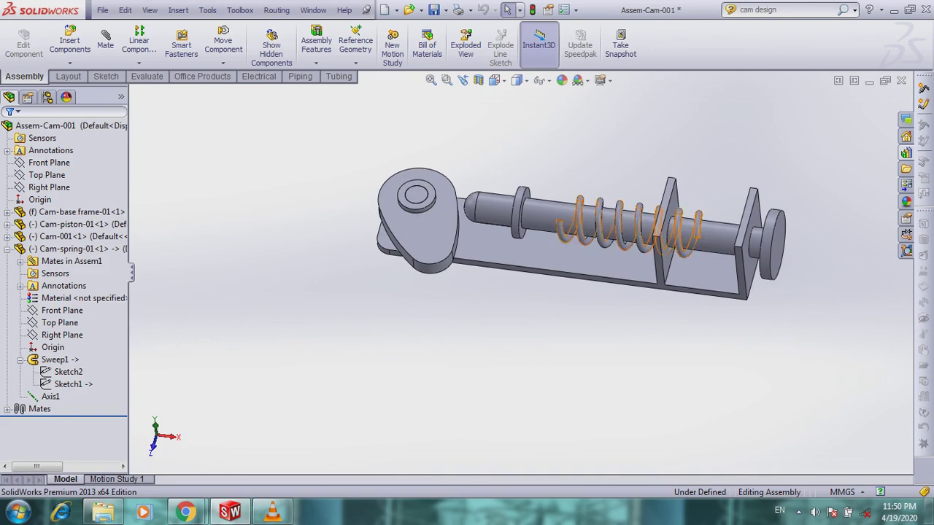
Open the path sketch of the spring's sweep, Sketch1, for editing within the assembly
{"action": "left_click", "coordinate": [72, 383]}
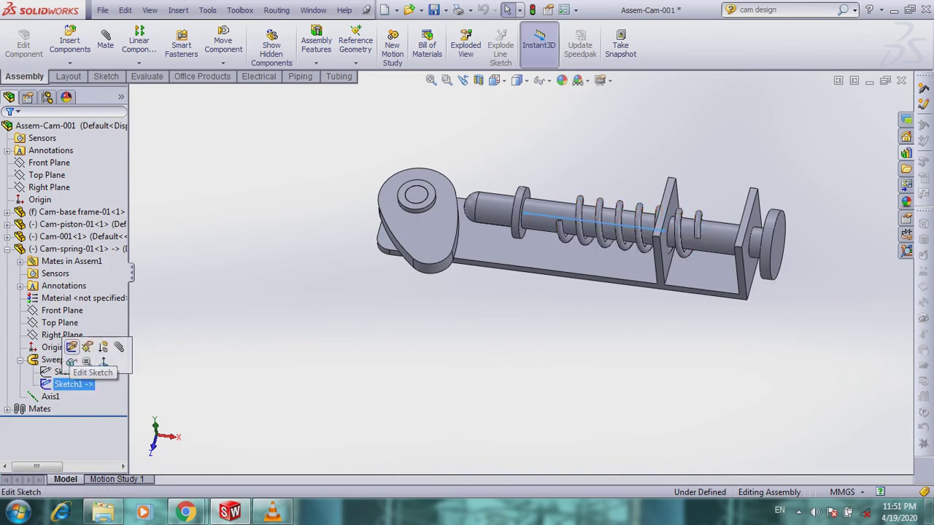
{"action": "left_click", "coordinate": [71, 347]}
{"action": "middle_click_drag", "start_coordinate": [675, 287], "coordinate": [706, 257]}
{"action": "scroll", "coordinate": [709, 254], "scroll_direction": "down", "scroll_amount": 2}
{"action": "scroll", "coordinate": [703, 229], "scroll_direction": "down", "scroll_amount": 3}
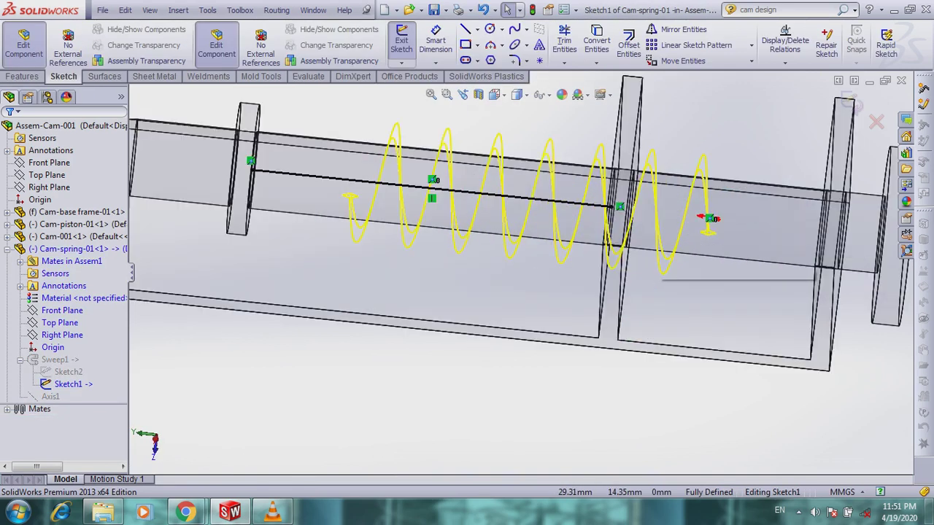
Delete the relation that ties the end of the spring's path line to the frame's inner upright
{"action": "mouse_move", "coordinate": [646, 231]}
{"action": "middle_mouse_down"}
{"action": "mouse_move", "coordinate": [630, 225]}
{"action": "mouse_move", "coordinate": [638, 233]}
{"action": "middle_mouse_up"}
{"action": "middle_click_drag", "start_coordinate": [712, 223], "coordinate": [708, 219]}
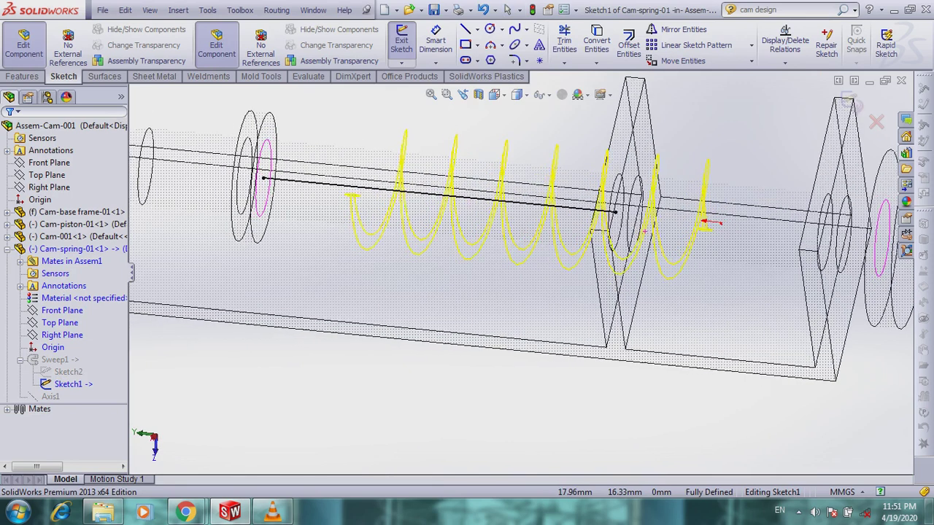
{"action": "scroll", "coordinate": [658, 237], "scroll_direction": "down", "scroll_amount": 1}
{"action": "middle_click_drag", "start_coordinate": [658, 237], "coordinate": [634, 248]}
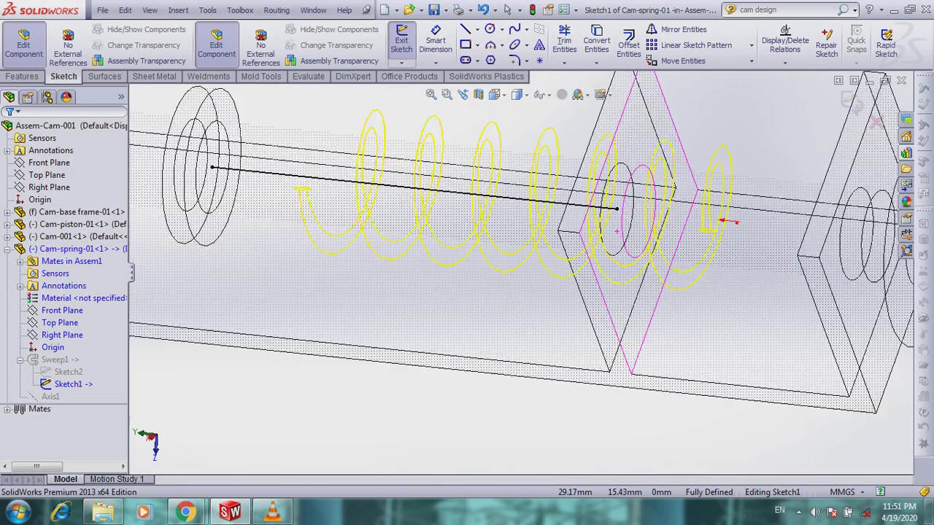
{"action": "scroll", "coordinate": [634, 252], "scroll_direction": "up", "scroll_amount": 1}
{"action": "mouse_move", "coordinate": [693, 230]}
{"action": "middle_mouse_down"}
{"action": "mouse_move", "coordinate": [688, 217]}
{"action": "mouse_move", "coordinate": [684, 227]}
{"action": "middle_mouse_up"}
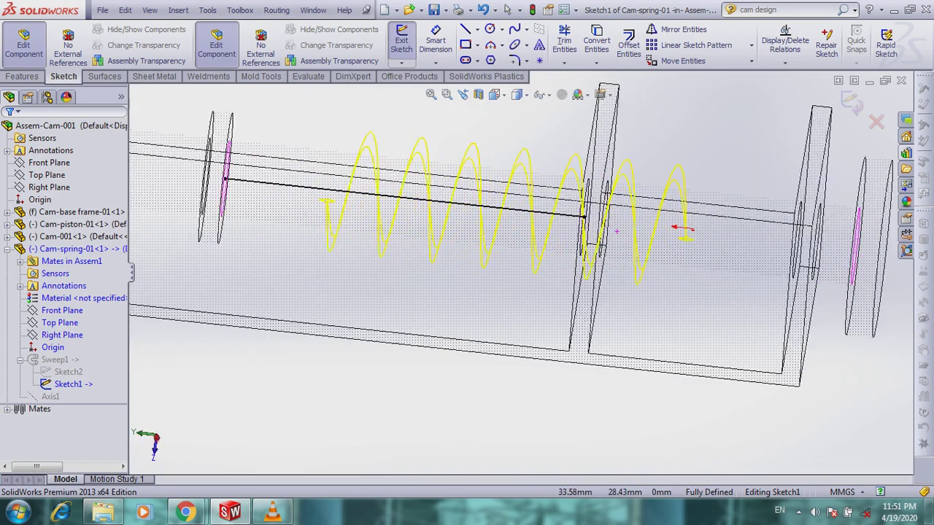
{"action": "scroll", "coordinate": [591, 207], "scroll_direction": "down", "scroll_amount": 5}
{"action": "scroll", "coordinate": [598, 239], "scroll_direction": "down", "scroll_amount": 2}
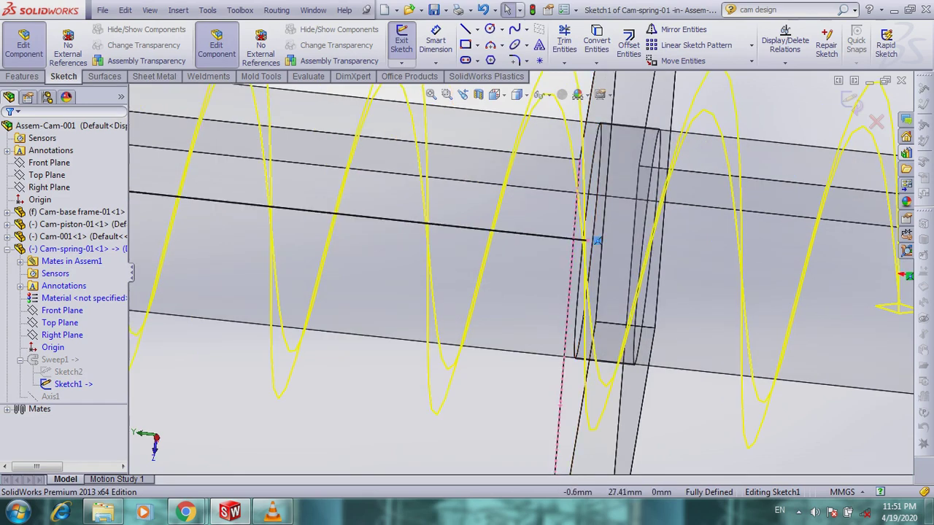
{"action": "right_click", "coordinate": [597, 241]}
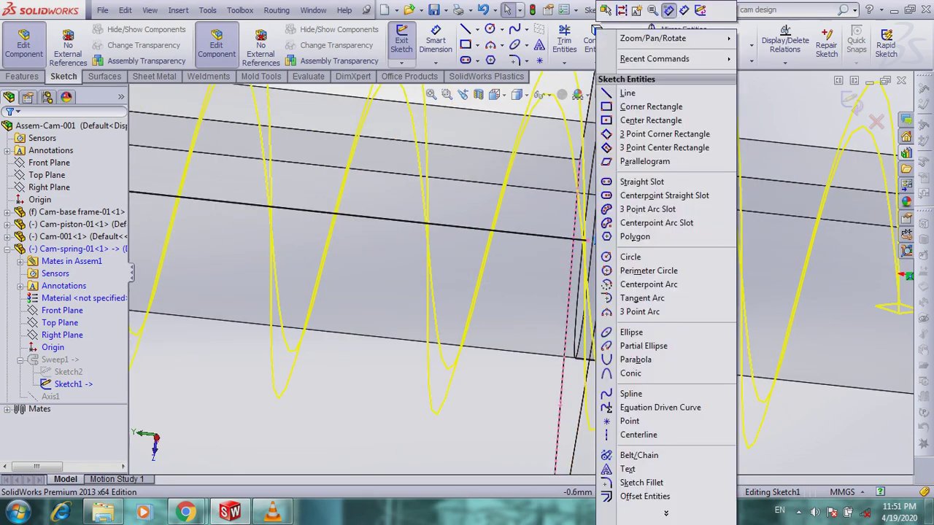
{"action": "key", "text": "Escape"}
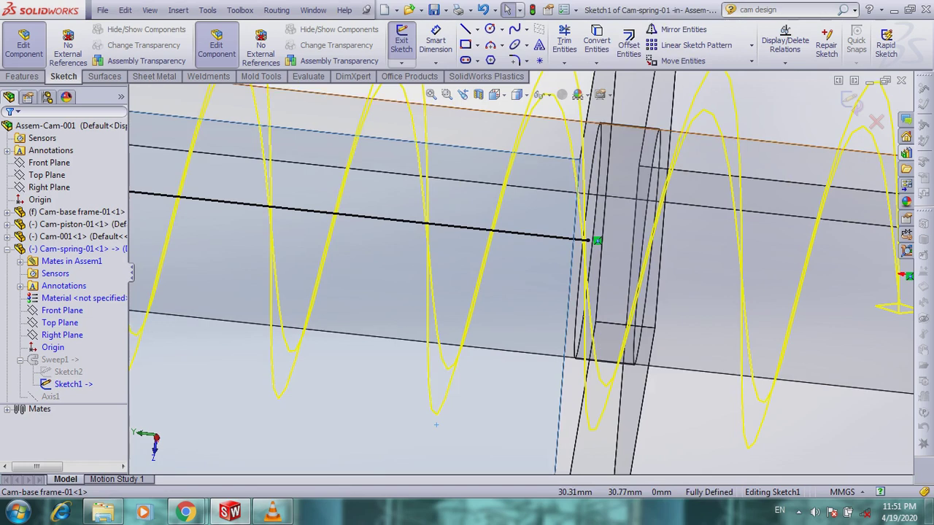
{"action": "right_click", "coordinate": [597, 241]}
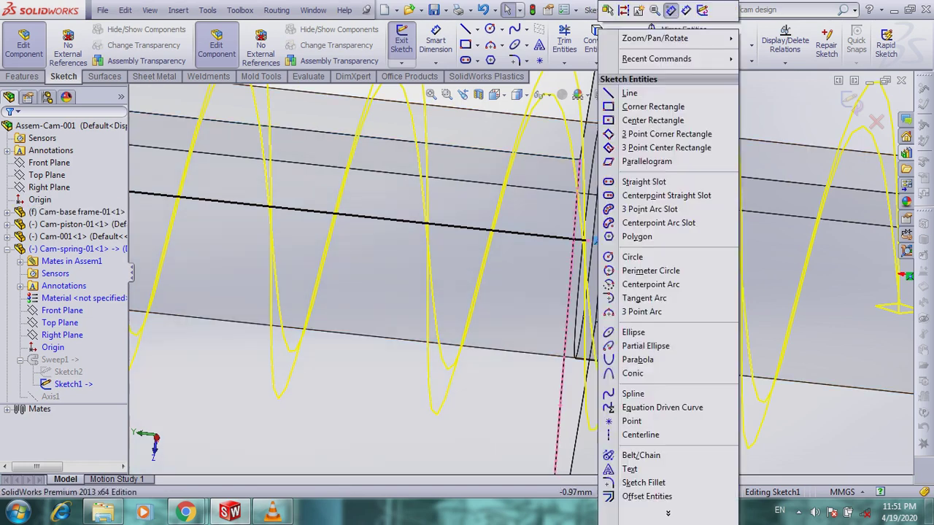
{"action": "left_click", "coordinate": [667, 512]}
{"action": "left_click", "coordinate": [633, 474]}
Stretch the free end of the spring's path line through the inner upright, partway towards the outer one
{"action": "left_click", "coordinate": [587, 240]}
{"action": "mouse_move", "coordinate": [588, 240]}
{"action": "left_mouse_down"}
{"action": "mouse_move", "coordinate": [563, 235]}
{"action": "mouse_move", "coordinate": [584, 252]}
{"action": "mouse_move", "coordinate": [844, 279]}
{"action": "mouse_move", "coordinate": [820, 265]}
{"action": "left_mouse_up"}
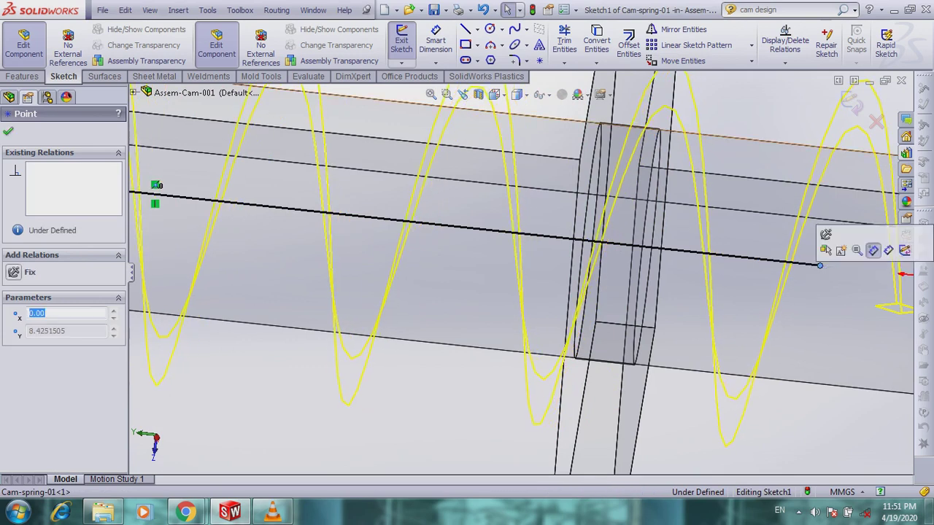
{"action": "scroll", "coordinate": [797, 309], "scroll_direction": "up", "scroll_amount": 4}
{"action": "scroll", "coordinate": [797, 309], "scroll_direction": "up", "scroll_amount": 2}
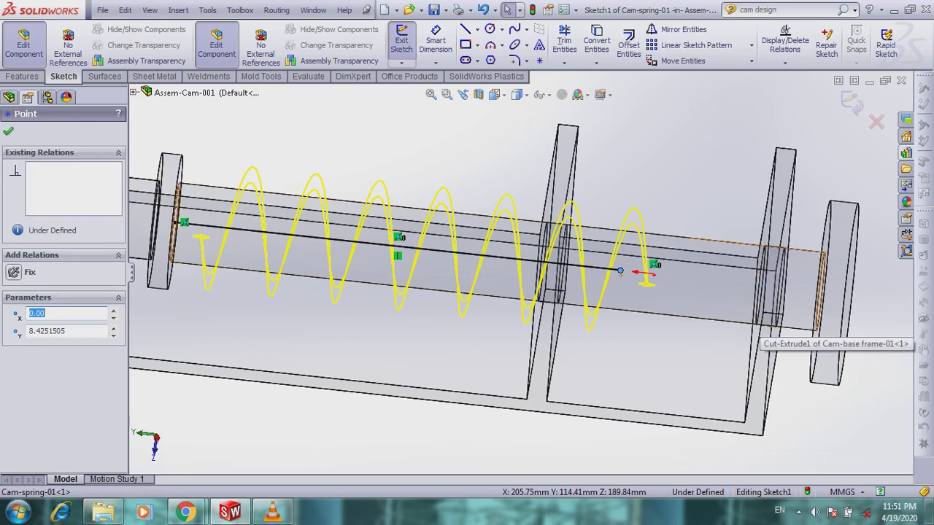
Open the Cam-spring-01 part in its own window and close it again, saving its changes with a rebuild
{"action": "left_click", "coordinate": [102, 10]}
{"action": "mouse_move", "coordinate": [146, 382]}
{"action": "key", "text": "Down"}
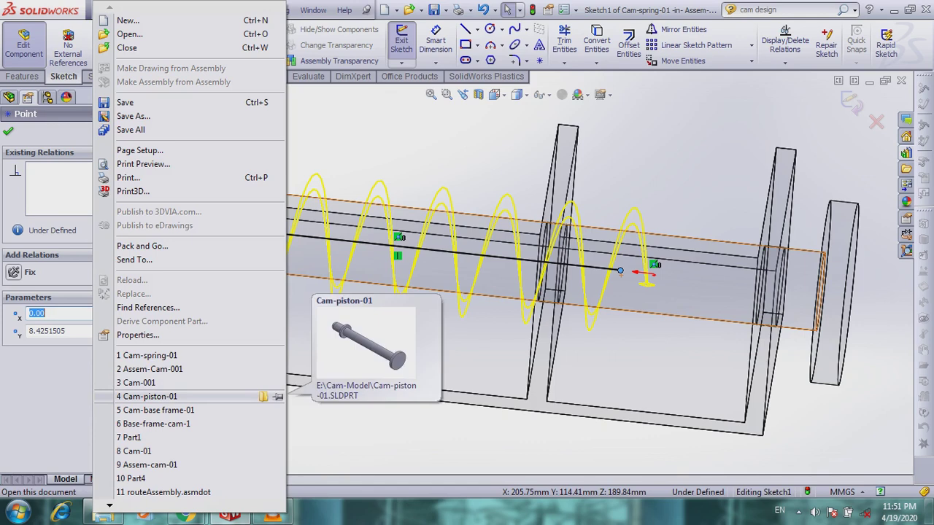
{"action": "key", "text": "Down"}
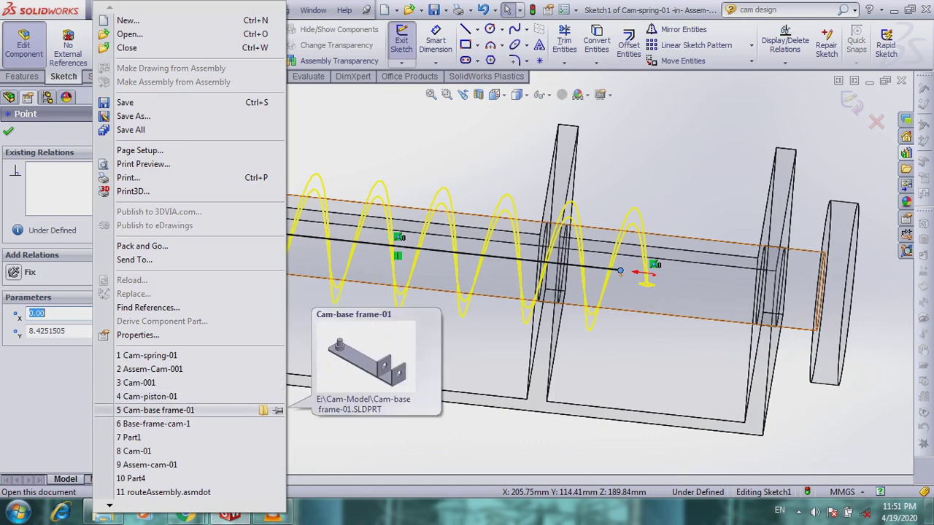
{"action": "key", "text": "Escape"}
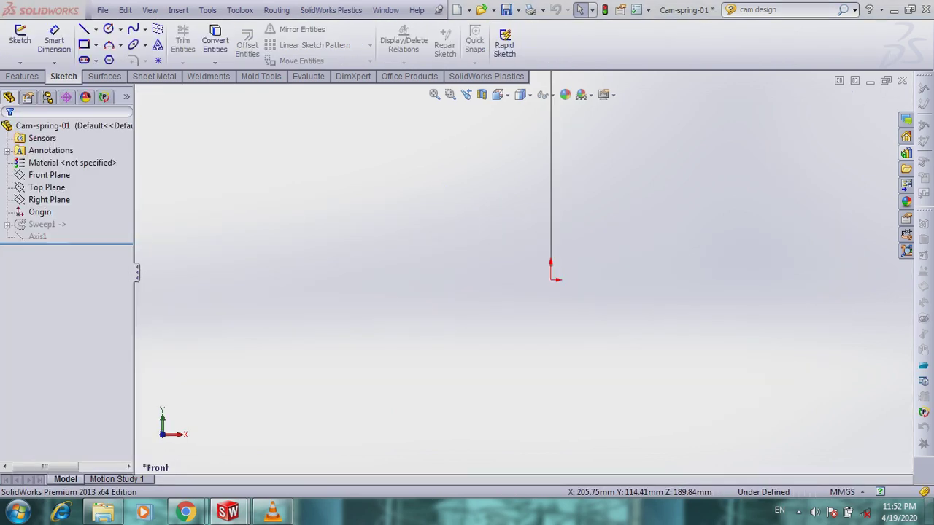
{"action": "left_click", "coordinate": [47, 225]}
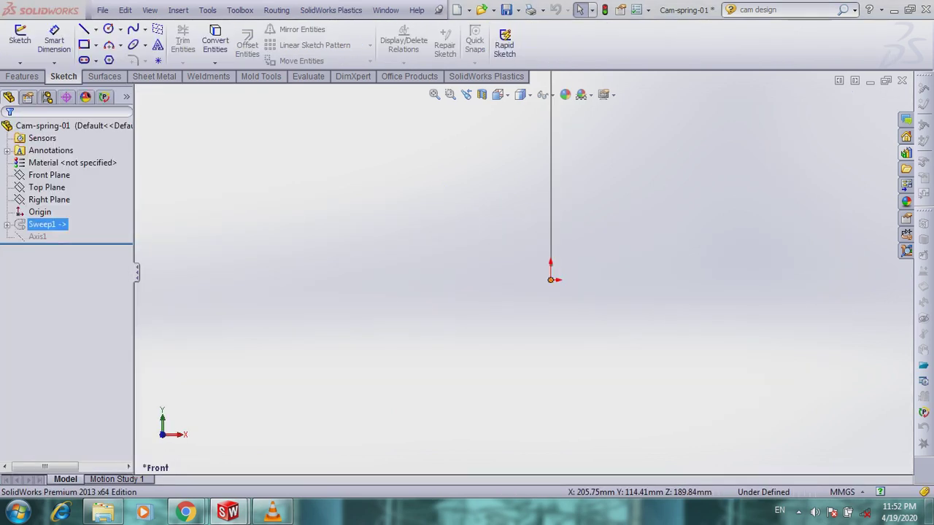
{"action": "key", "text": "Escape"}
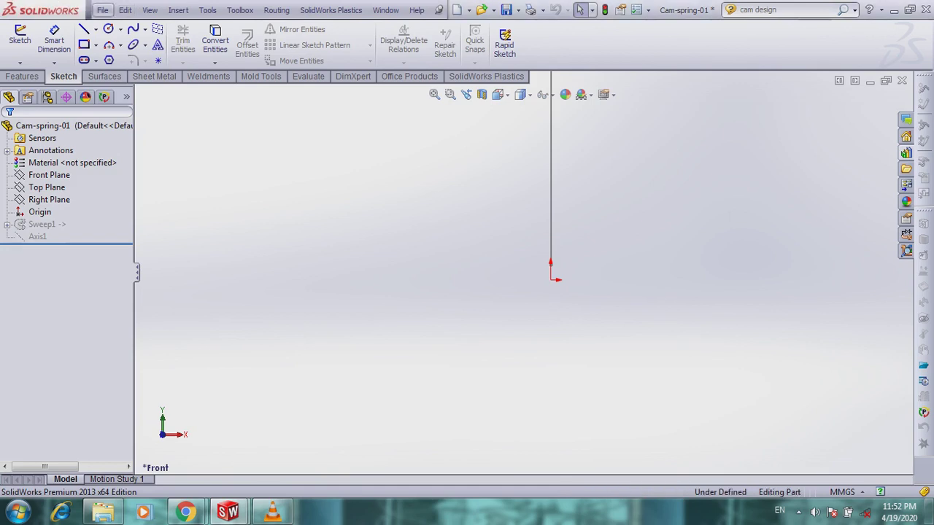
{"action": "left_click", "coordinate": [103, 9]}
{"action": "left_click", "coordinate": [126, 48]}
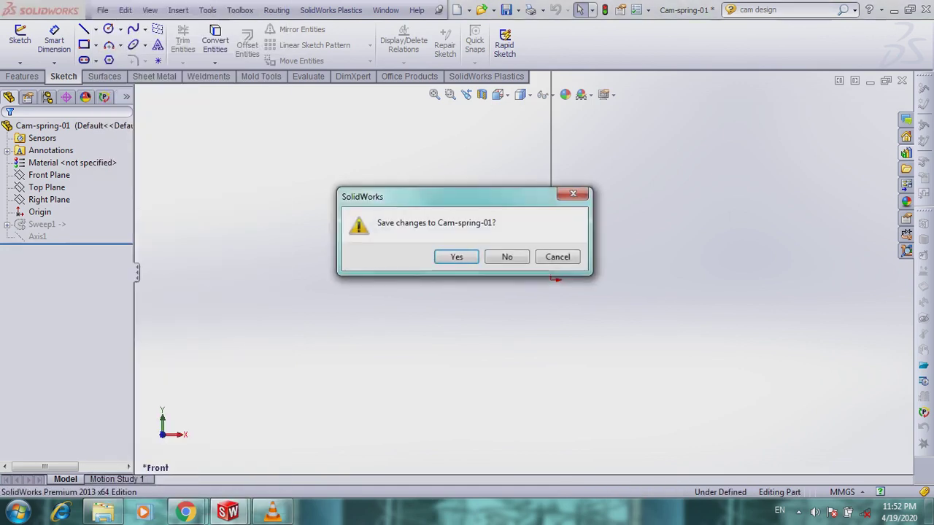
{"action": "key", "text": "Return"}
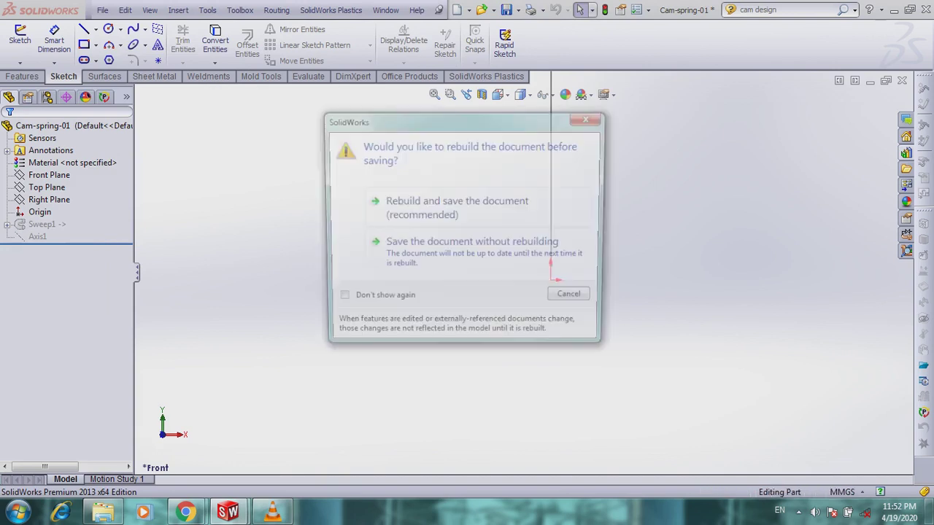
{"action": "key", "text": "Return"}
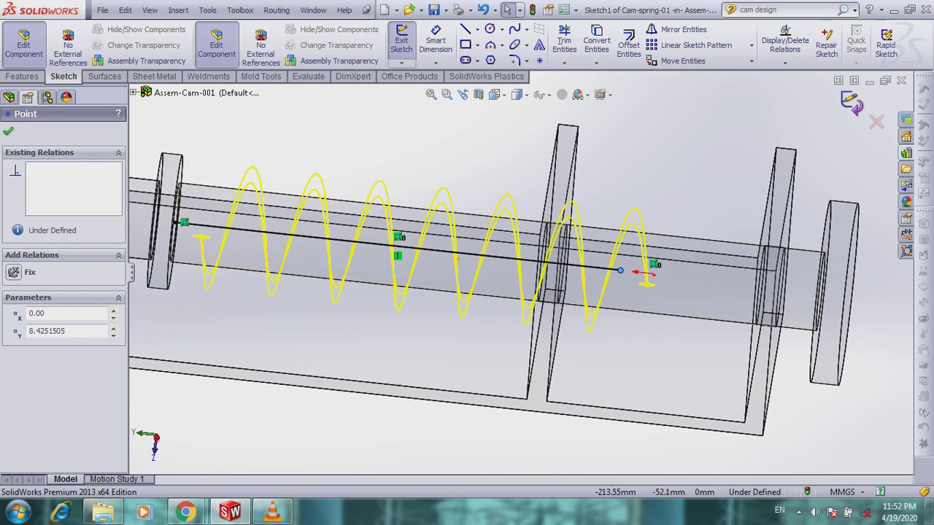
Finish editing the spring's path sketch and leave component editing to return to the full Assem-Cam-001 assembly
{"action": "left_click", "coordinate": [850, 103]}
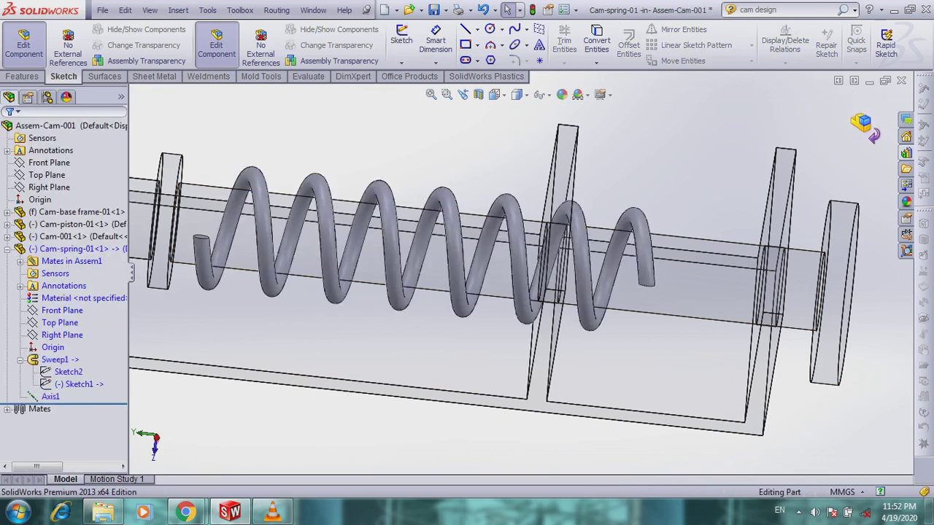
{"action": "left_click", "coordinate": [862, 125]}
{"action": "scroll", "coordinate": [519, 268], "scroll_direction": "up", "scroll_amount": 4}
{"action": "middle_click_drag", "start_coordinate": [519, 268], "coordinate": [471, 269]}
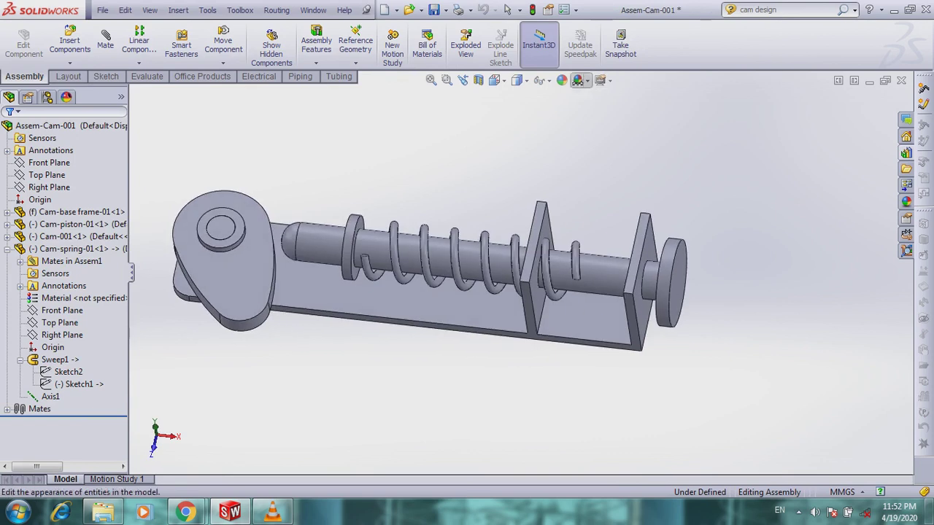
Open the Cam-spring-01 part from the recent documents in its own window
{"action": "left_click", "coordinate": [103, 10]}
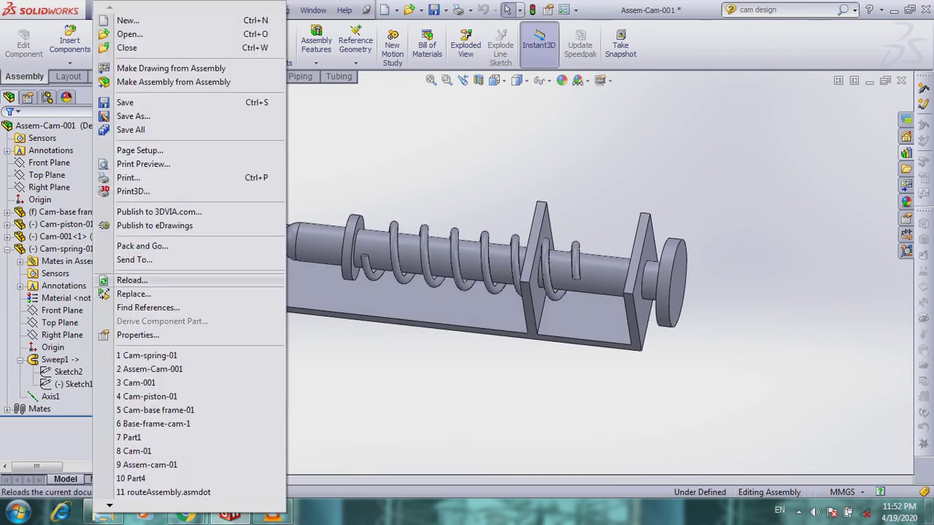
{"action": "left_click", "coordinate": [146, 355]}
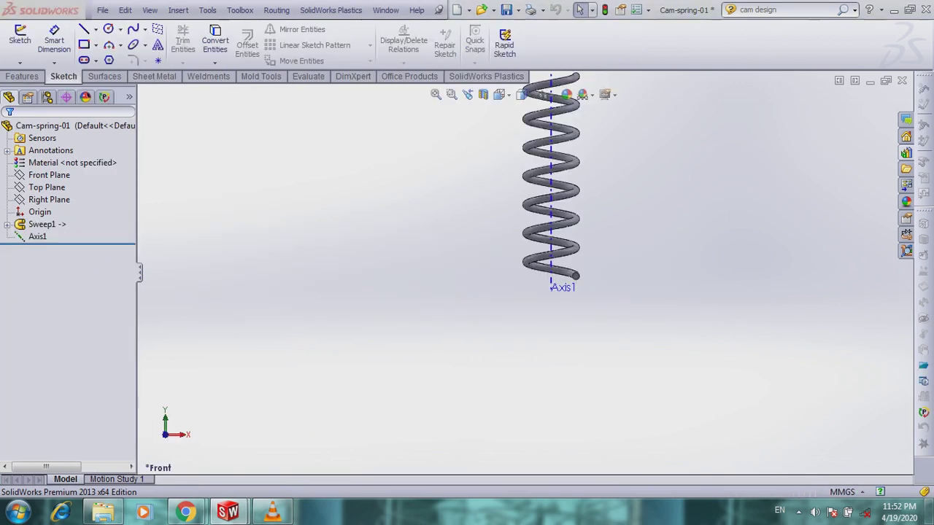
{"action": "left_click", "coordinate": [37, 236]}
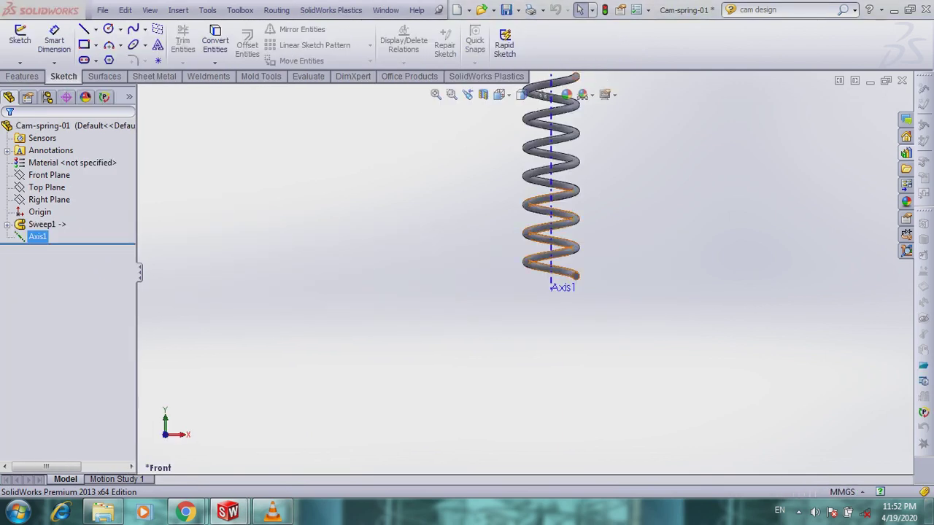
{"action": "key", "text": "ctrl+s"}
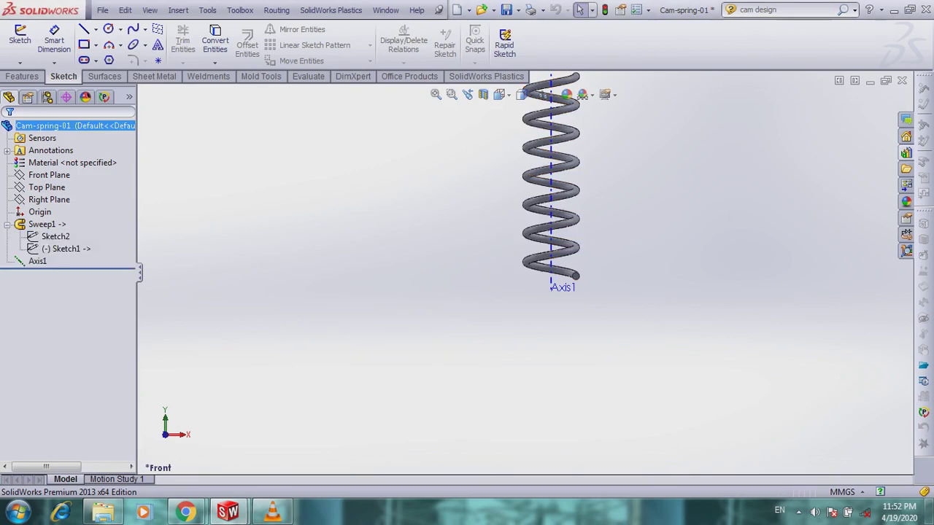
Open Sketch1, the path sketch of the spring's sweep, to inspect it in the part and close it
{"action": "left_click", "coordinate": [8, 225]}
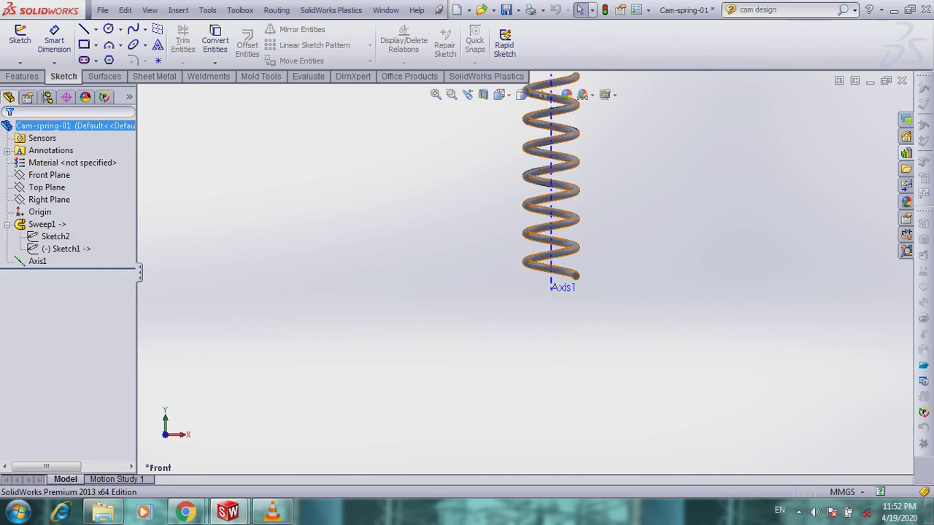
{"action": "left_click", "coordinate": [66, 249]}
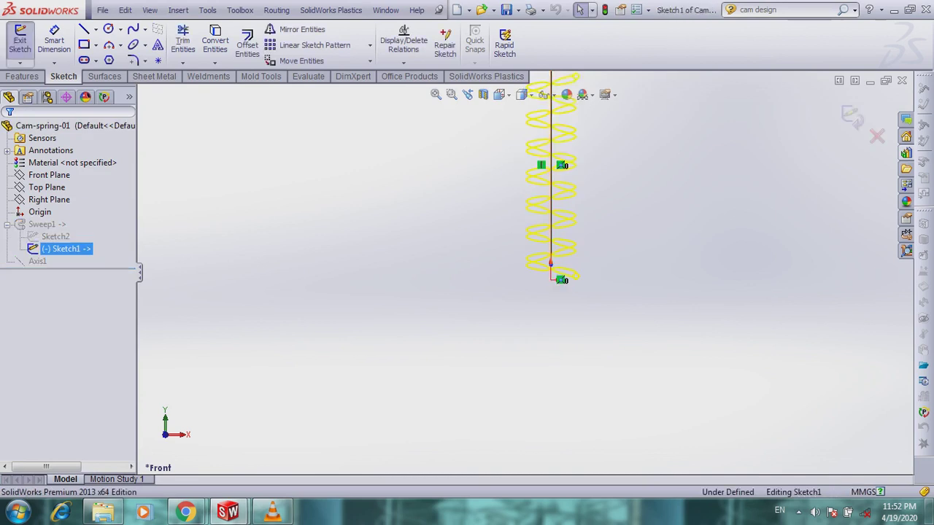
{"action": "right_click", "coordinate": [71, 249]}
{"action": "left_click", "coordinate": [236, 249]}
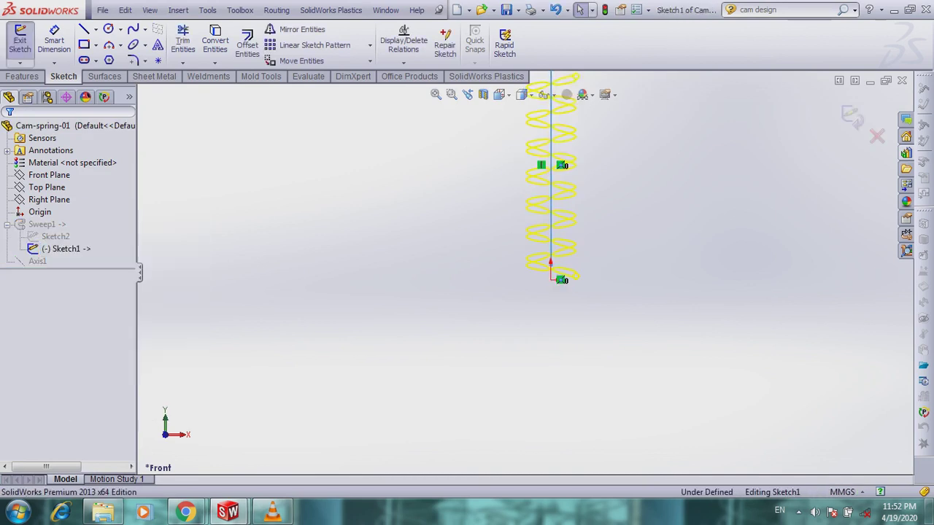
{"action": "right_click", "coordinate": [70, 249]}
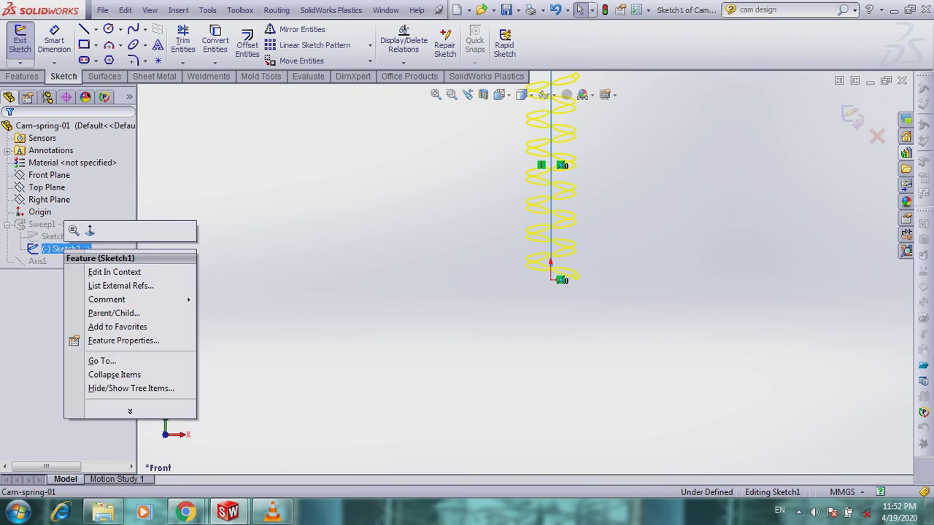
{"action": "left_click", "coordinate": [231, 255]}
{"action": "right_click", "coordinate": [57, 239]}
{"action": "left_click", "coordinate": [326, 239]}
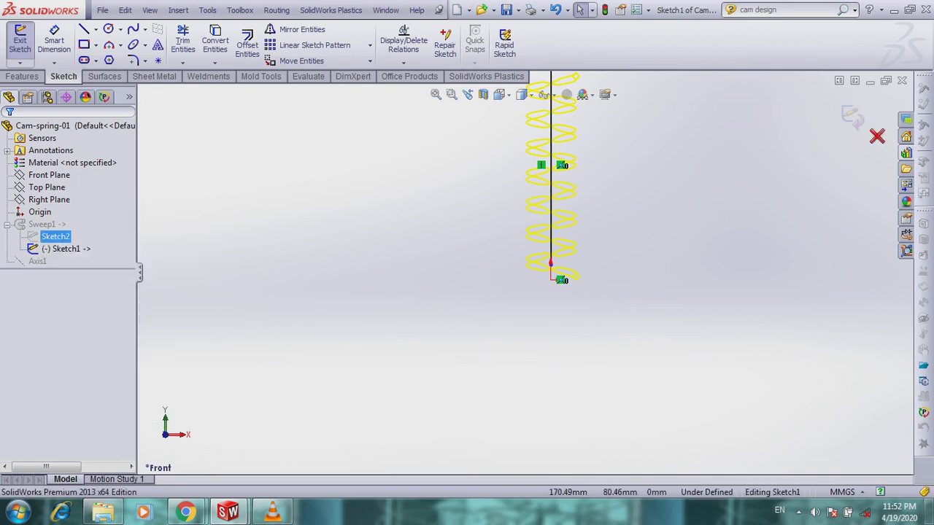
{"action": "left_click", "coordinate": [852, 116]}
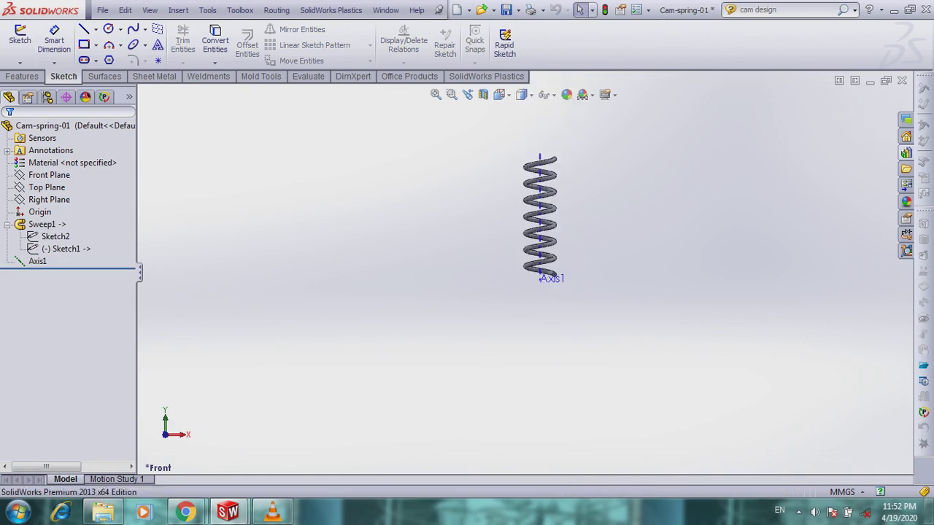
Open Sketch2, the profile sketch of the spring's sweep, to examine its circle and dimensions, and exit it
{"action": "right_click", "coordinate": [52, 238]}
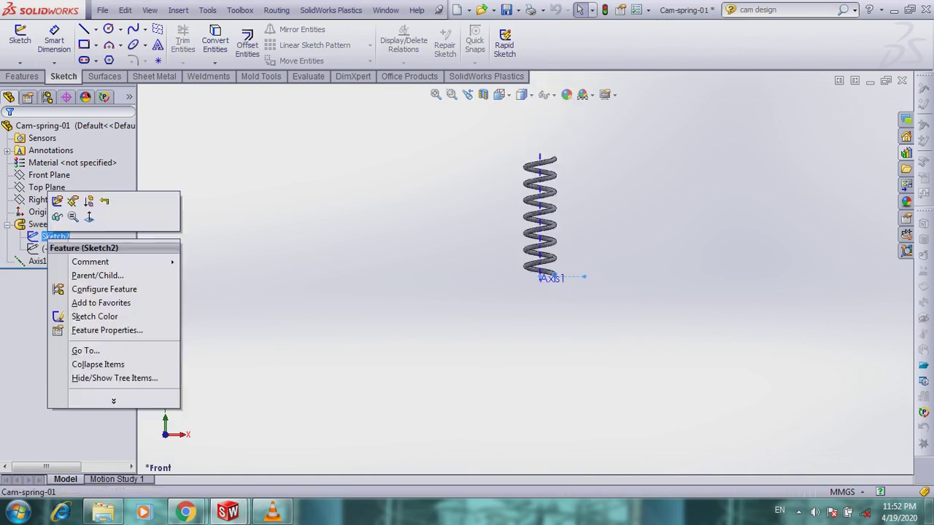
{"action": "left_click", "coordinate": [63, 201]}
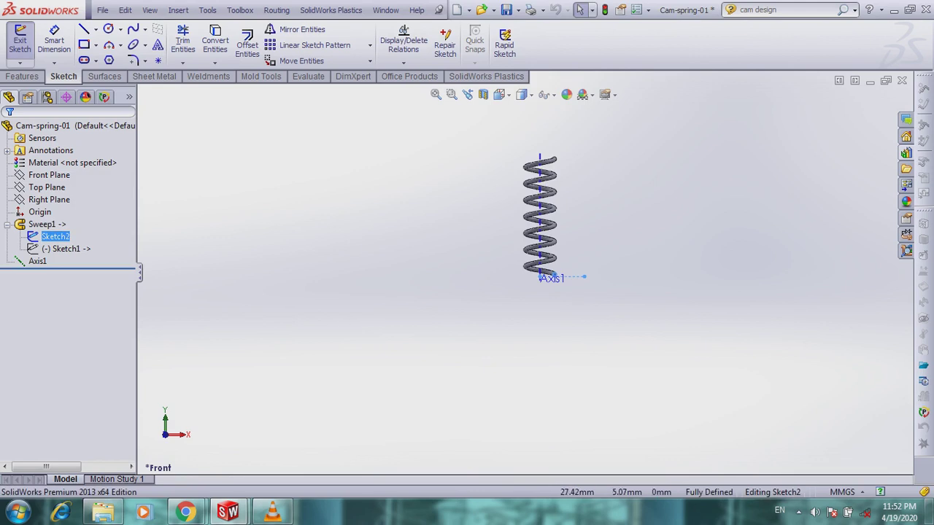
{"action": "scroll", "coordinate": [569, 273], "scroll_direction": "down", "scroll_amount": 4}
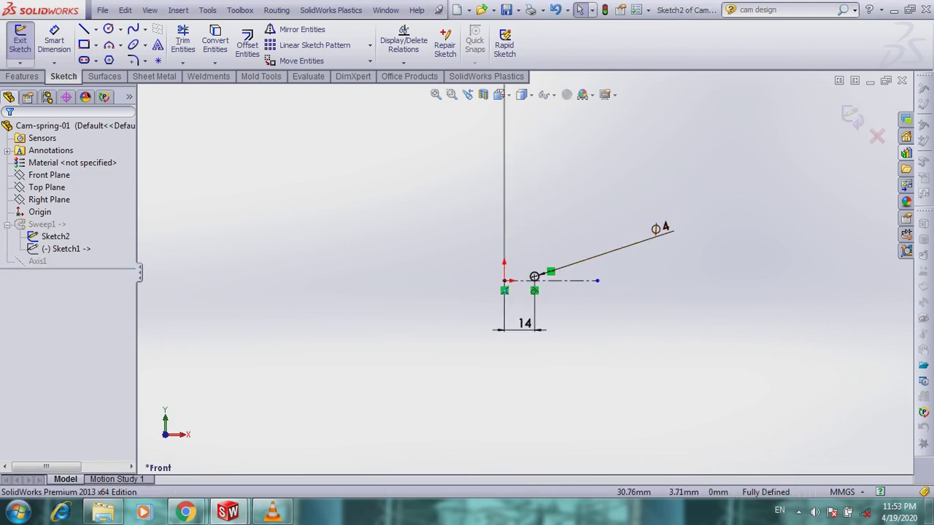
{"action": "scroll", "coordinate": [524, 272], "scroll_direction": "up", "scroll_amount": 2}
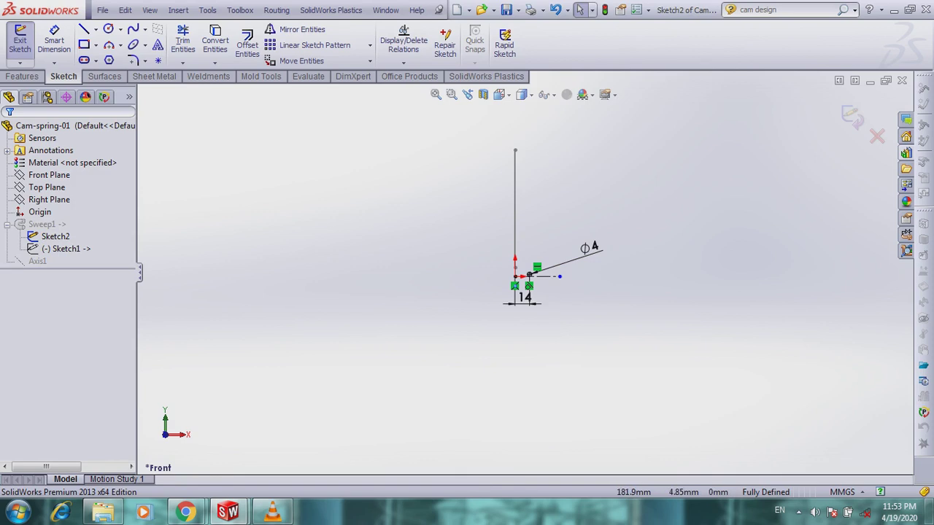
{"action": "left_click", "coordinate": [852, 118]}
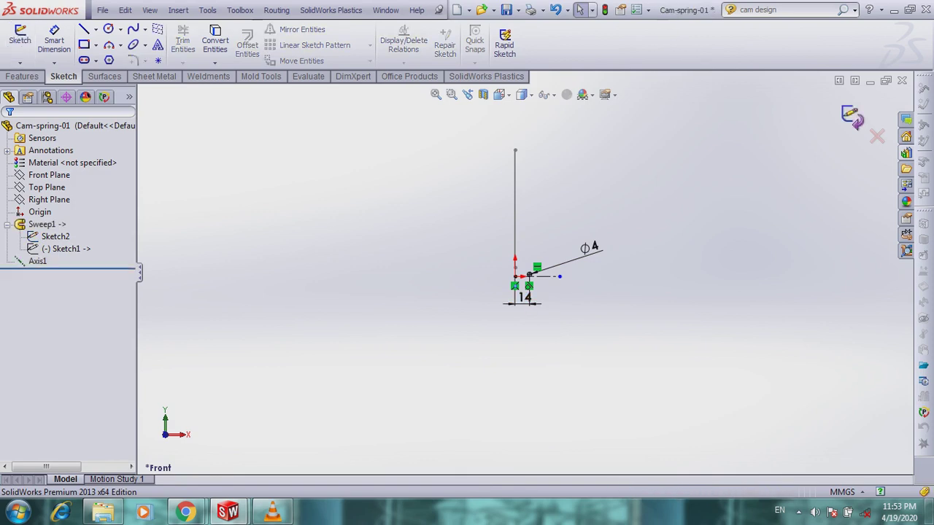
Edit the spring's Sweep1 feature and set its twist to 9 turns
{"action": "left_click", "coordinate": [55, 237]}
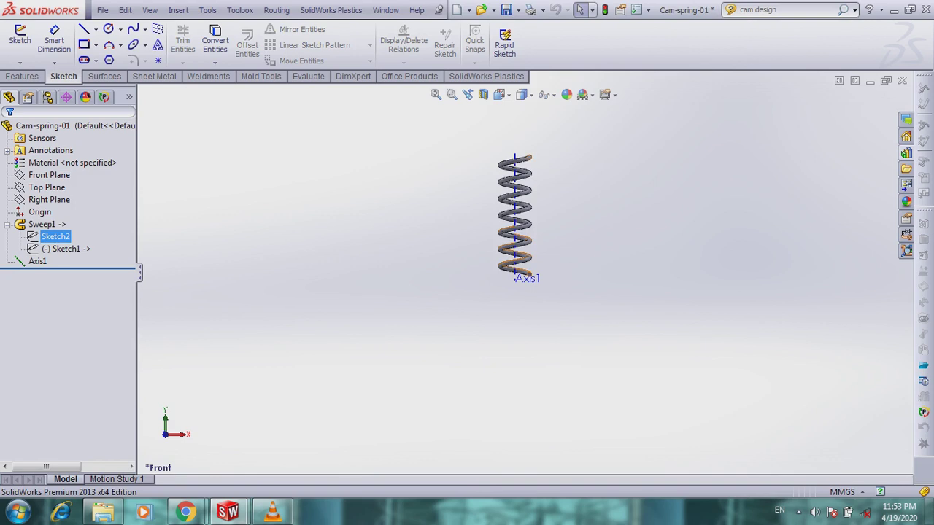
{"action": "left_click", "coordinate": [45, 223]}
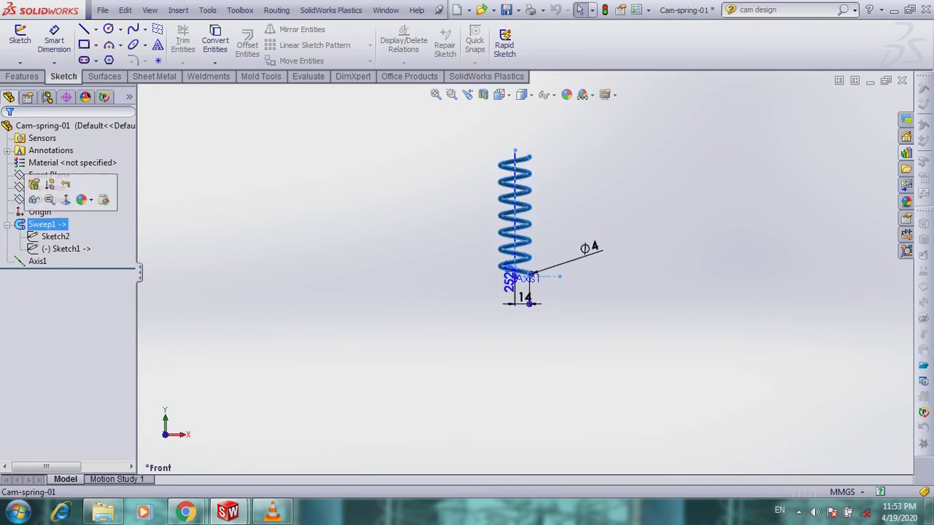
{"action": "left_click", "coordinate": [34, 185]}
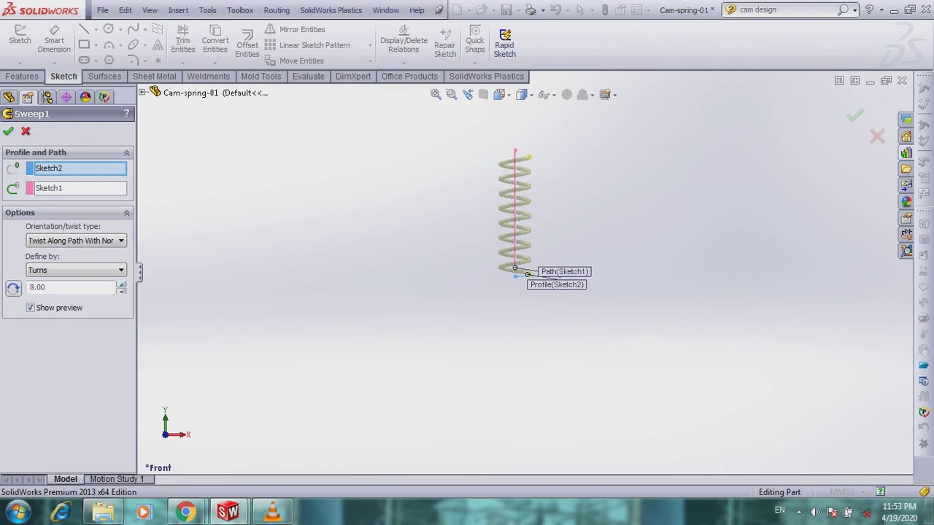
{"action": "left_click", "coordinate": [121, 284]}
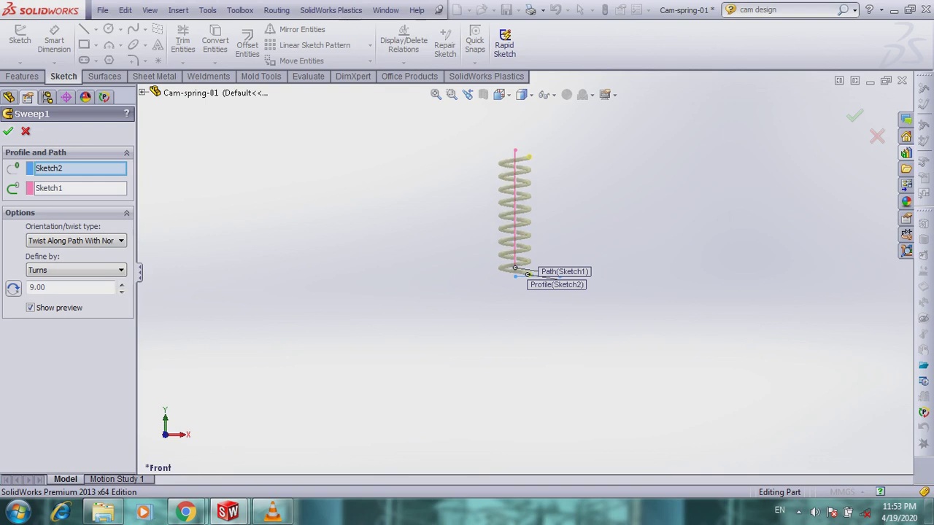
{"action": "left_click", "coordinate": [8, 131]}
{"action": "key", "text": "Escape"}
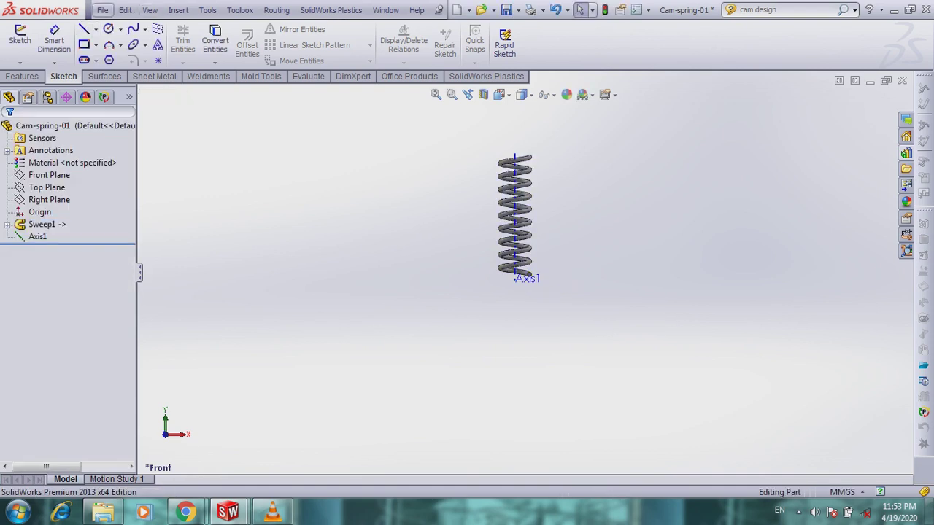
Save and close the Cam-spring-01 part, and rebuild the assembly with the changed spring
{"action": "left_click", "coordinate": [102, 9]}
{"action": "left_click", "coordinate": [126, 102]}
{"action": "left_click", "coordinate": [102, 9]}
{"action": "left_click", "coordinate": [125, 46]}
{"action": "left_click", "coordinate": [111, 62]}
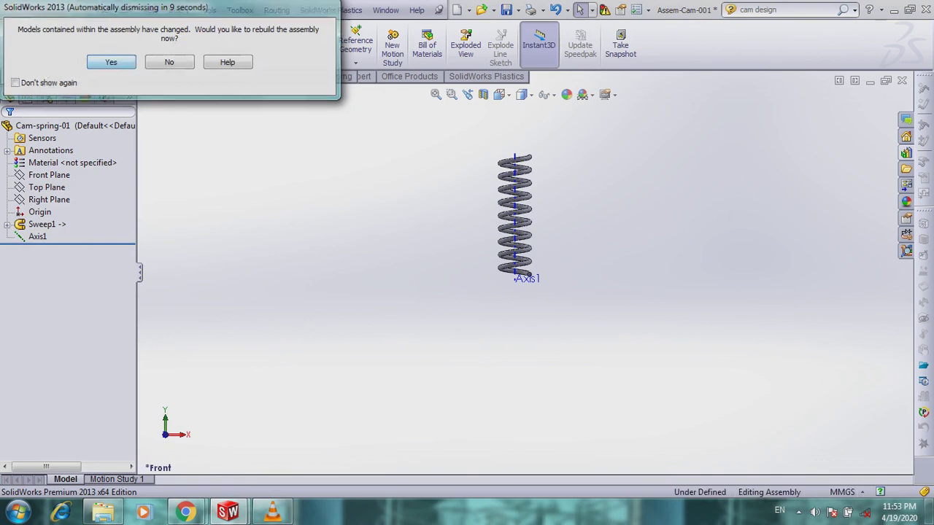
Examine the spring against the frame uprights in the assembly, highlighting the sweep's path sketch and profile sketch
{"action": "scroll", "coordinate": [490, 296], "scroll_direction": "down", "scroll_amount": 2}
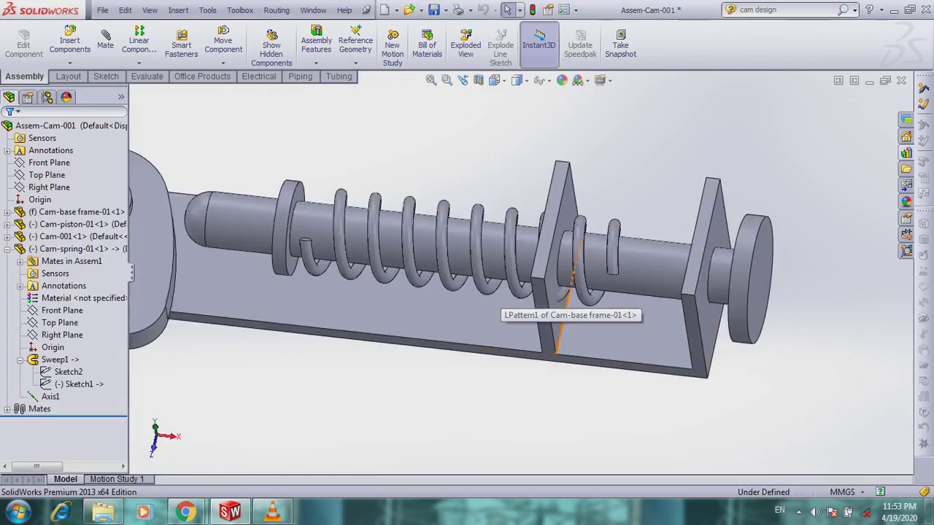
{"action": "scroll", "coordinate": [492, 299], "scroll_direction": "up", "scroll_amount": 1}
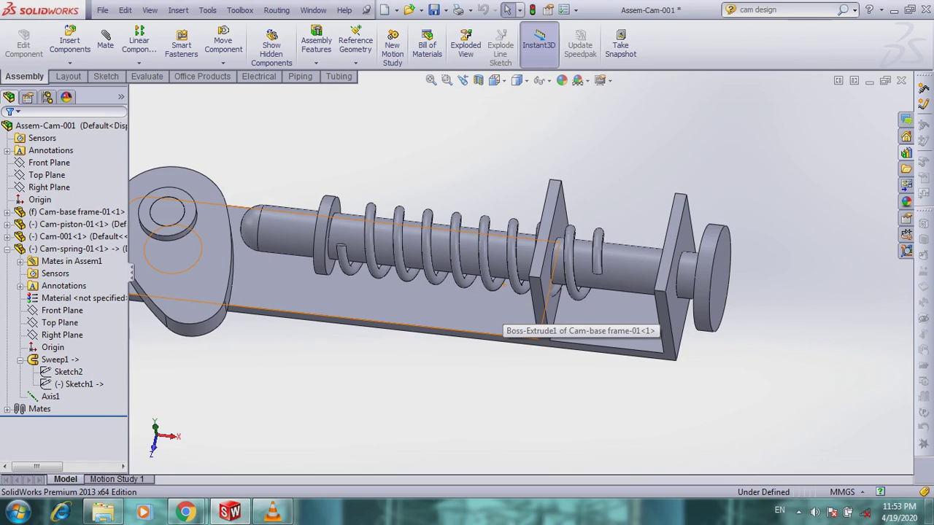
{"action": "left_click", "coordinate": [79, 385]}
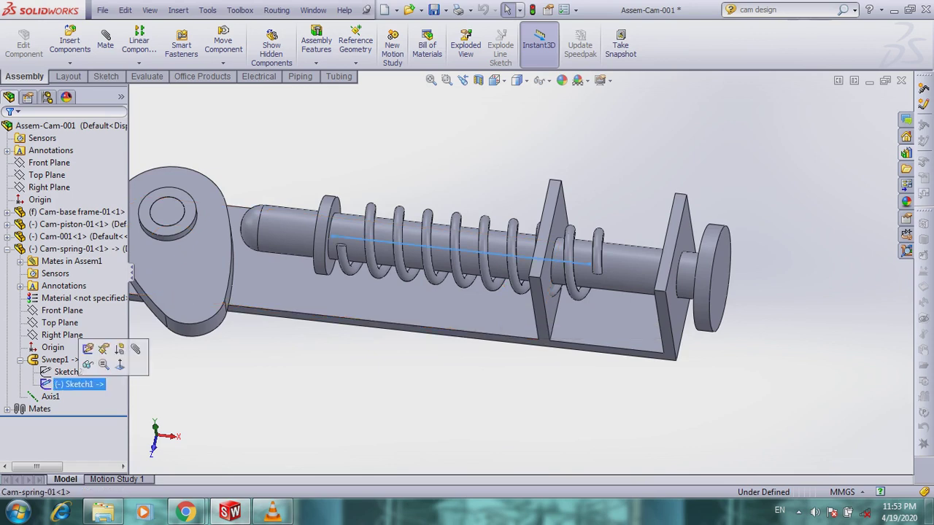
{"action": "left_click", "coordinate": [68, 372]}
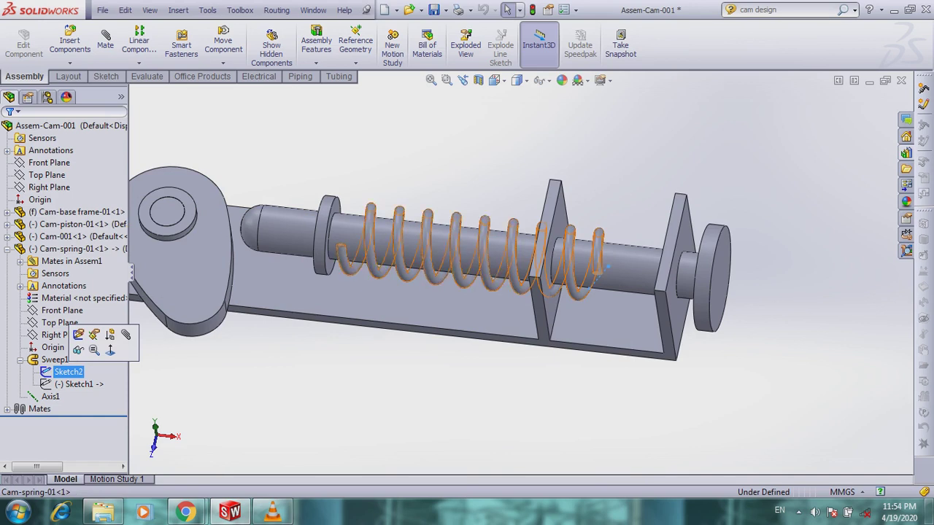
Open Sketch2, the spring's profile sketch, for editing within the assembly and view it square to its sketch plane
{"action": "left_click", "coordinate": [78, 334]}
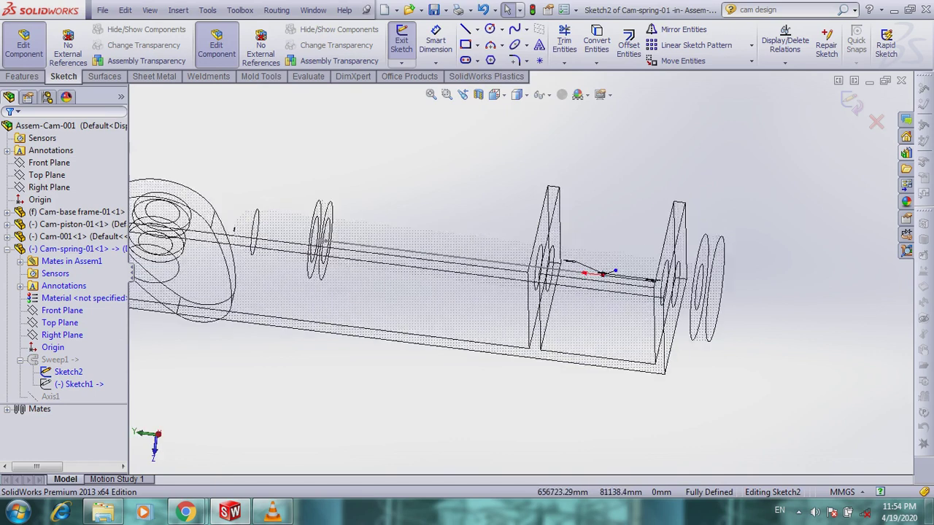
{"action": "mouse_move", "coordinate": [372, 248]}
{"action": "middle_mouse_down"}
{"action": "mouse_move", "coordinate": [358, 237]}
{"action": "mouse_move", "coordinate": [328, 146]}
{"action": "mouse_move", "coordinate": [343, 134]}
{"action": "middle_mouse_up"}
{"action": "scroll", "coordinate": [511, 266], "scroll_direction": "up", "scroll_amount": 2}
{"action": "scroll", "coordinate": [524, 376], "scroll_direction": "down", "scroll_amount": 4}
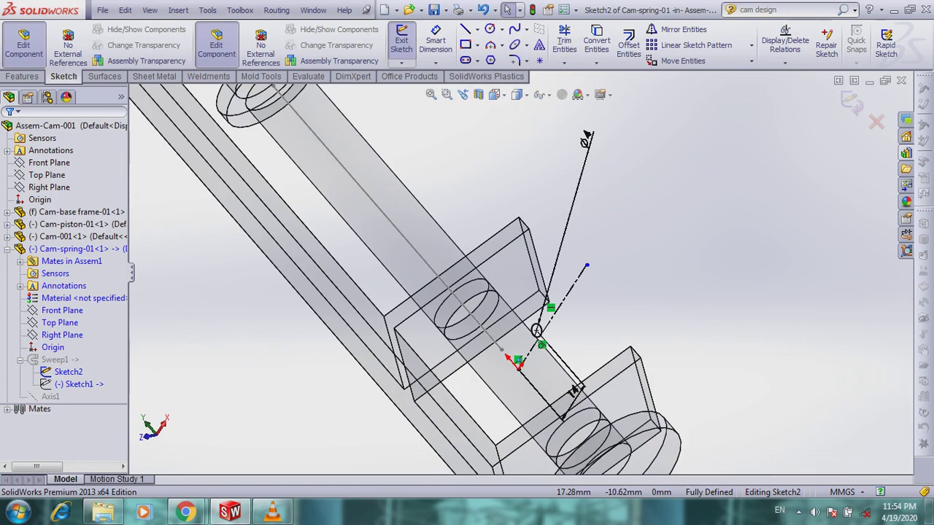
{"action": "scroll", "coordinate": [520, 274], "scroll_direction": "up", "scroll_amount": 2}
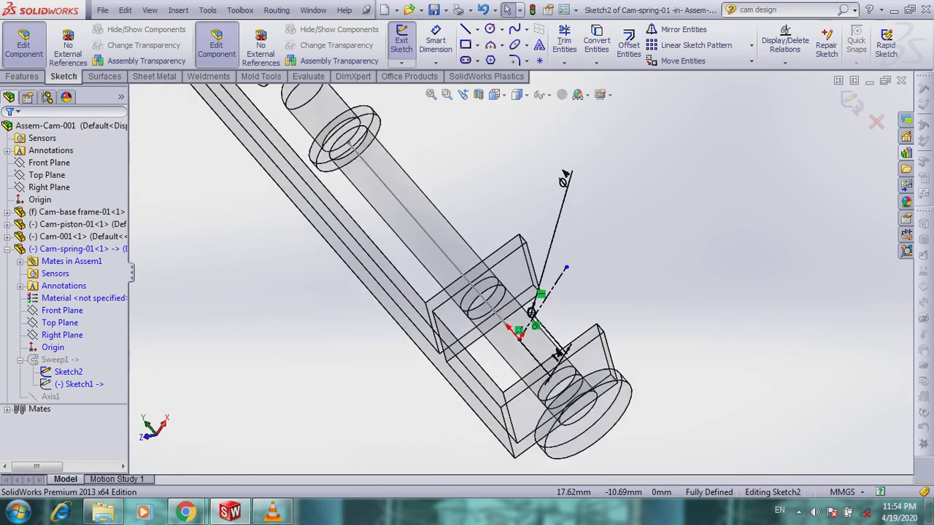
{"action": "middle_click_drag", "start_coordinate": [556, 356], "coordinate": [588, 367]}
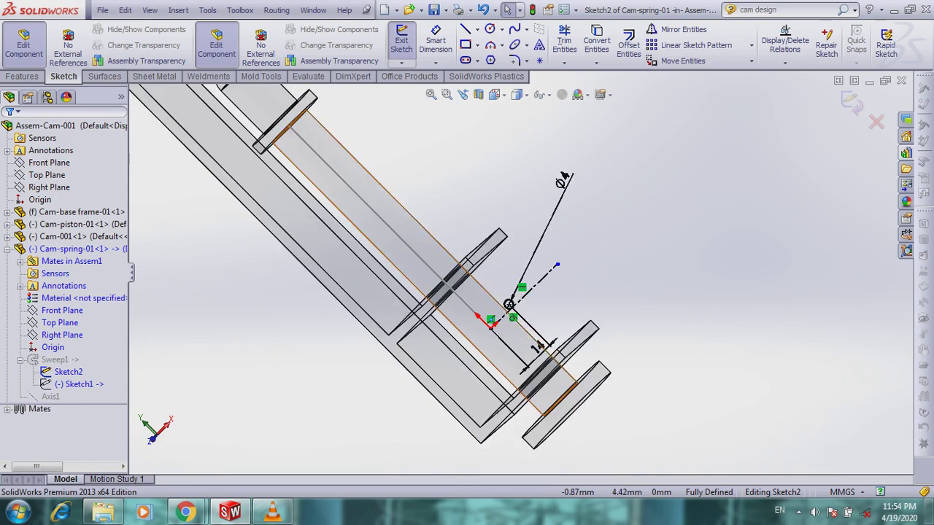
{"action": "scroll", "coordinate": [473, 333], "scroll_direction": "down", "scroll_amount": 5}
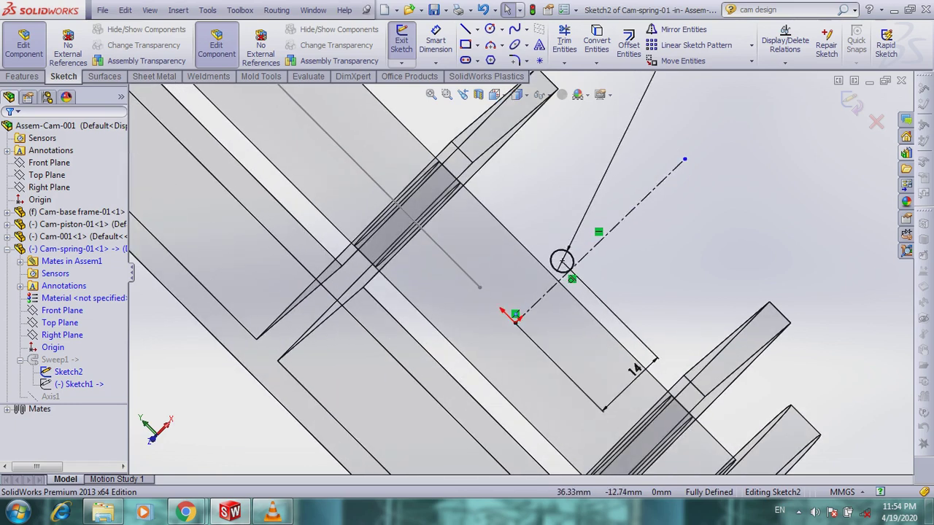
{"action": "scroll", "coordinate": [519, 264], "scroll_direction": "up", "scroll_amount": 2}
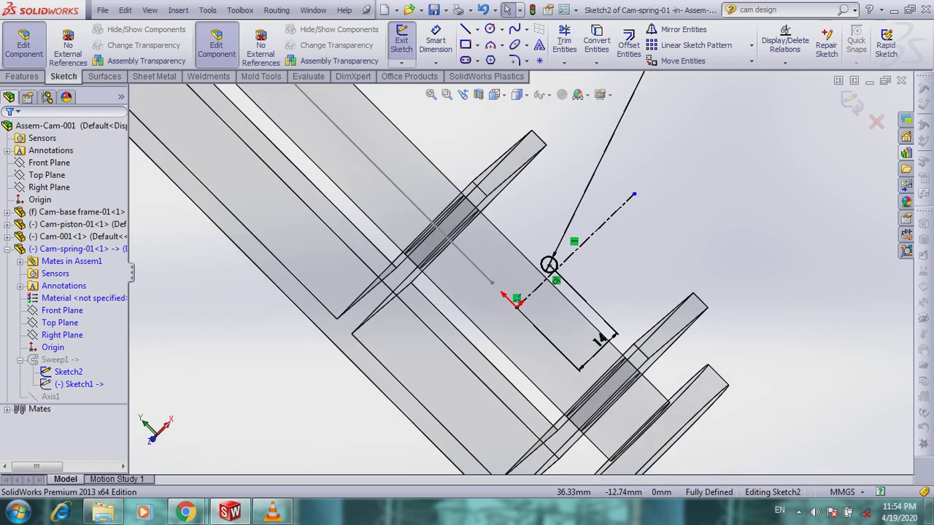
{"action": "scroll", "coordinate": [520, 260], "scroll_direction": "up", "scroll_amount": 5}
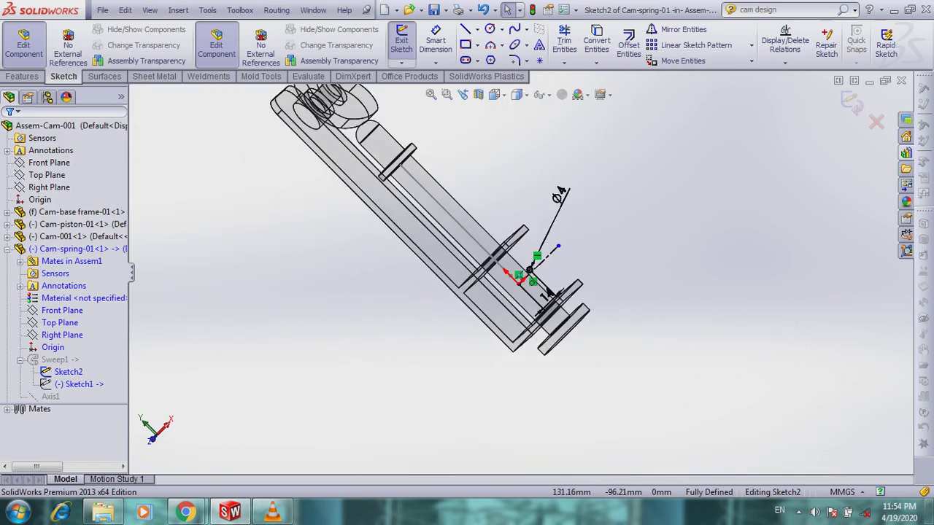
{"action": "left_click", "coordinate": [494, 94]}
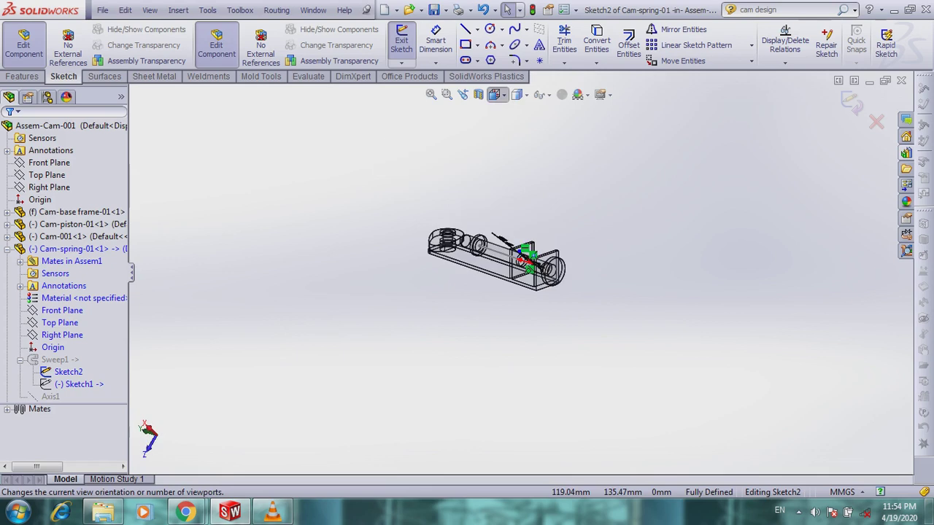
{"action": "left_click", "coordinate": [564, 162]}
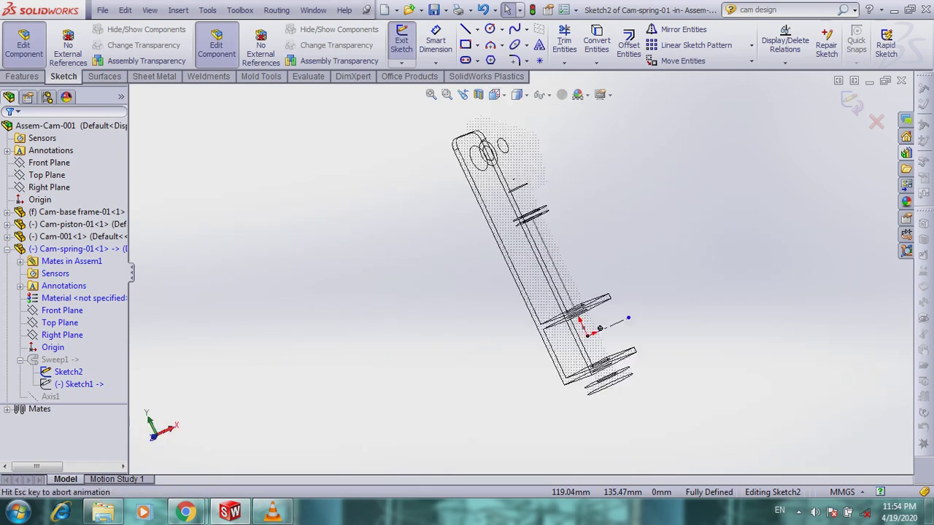
{"action": "scroll", "coordinate": [693, 427], "scroll_direction": "down", "scroll_amount": 8}
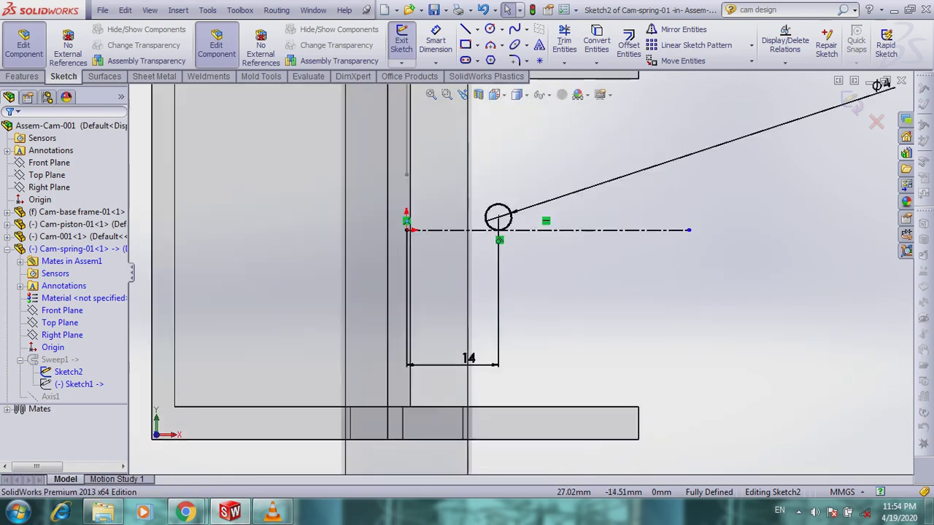
{"action": "scroll", "coordinate": [693, 427], "scroll_direction": "up", "scroll_amount": 2}
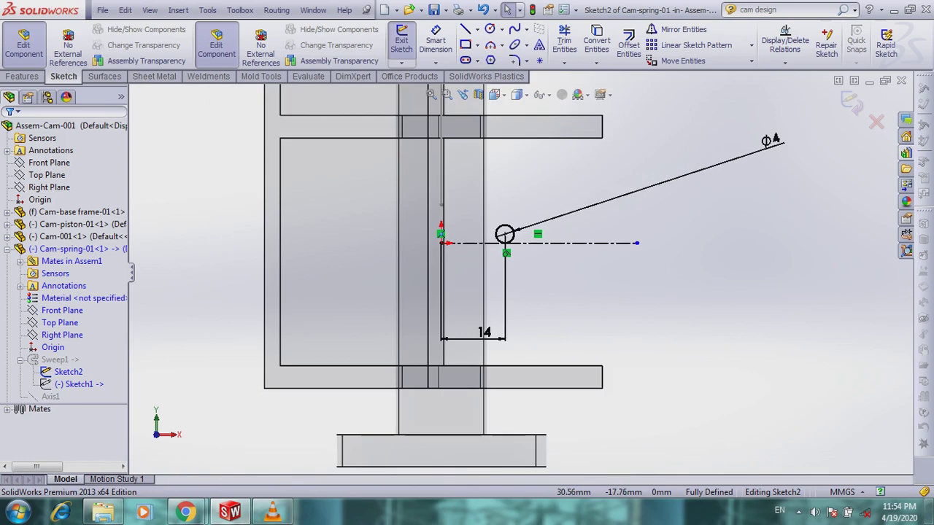
Delete the coincident relation holding the profile's construction line at the origin, and move the line and circle to the cam side of the inner frame upright
{"action": "right_click", "coordinate": [441, 243]}
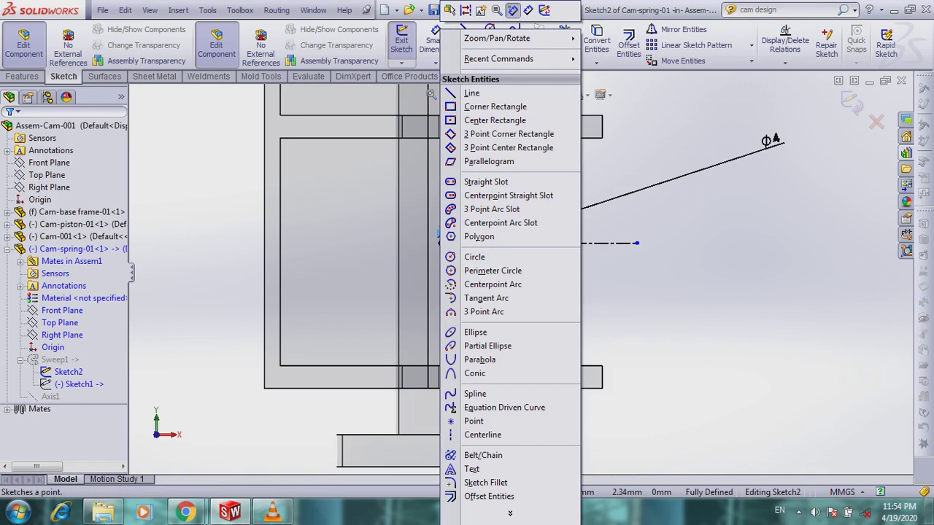
{"action": "right_click", "coordinate": [685, 383]}
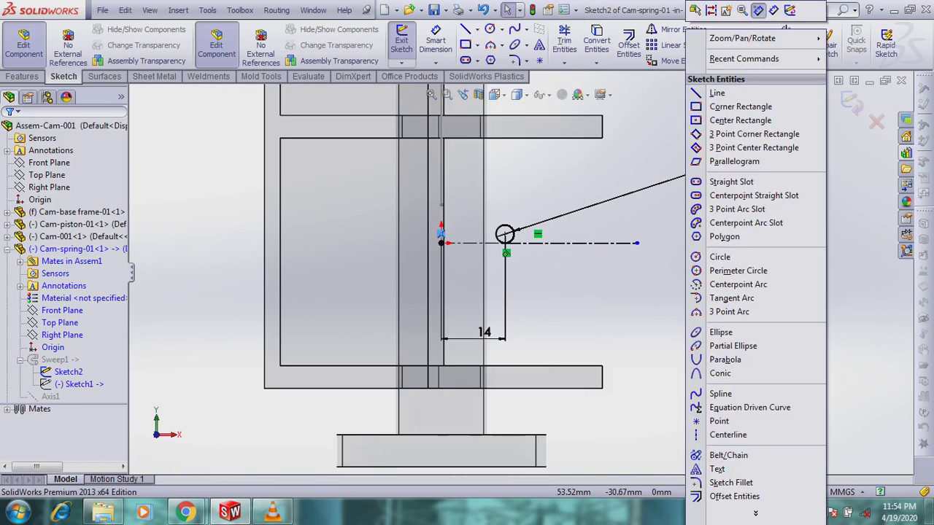
{"action": "left_click", "coordinate": [474, 244]}
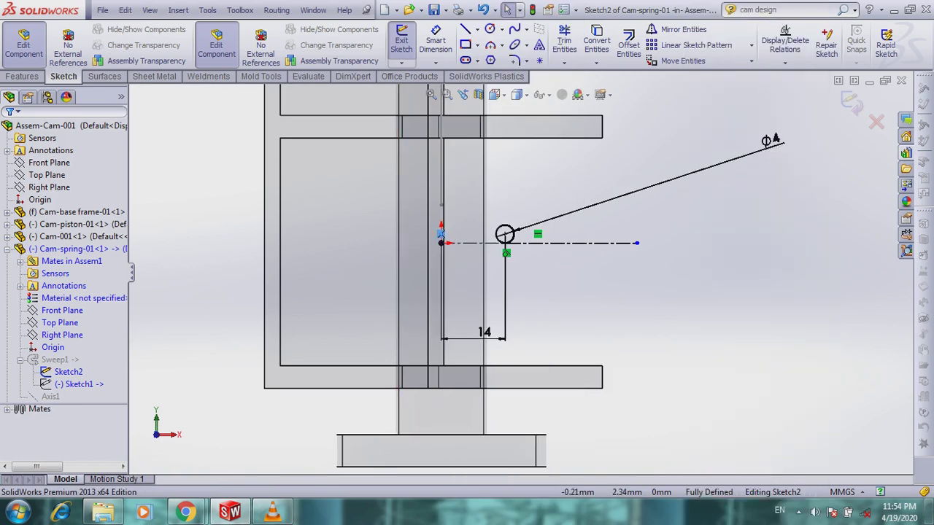
{"action": "right_click", "coordinate": [440, 235]}
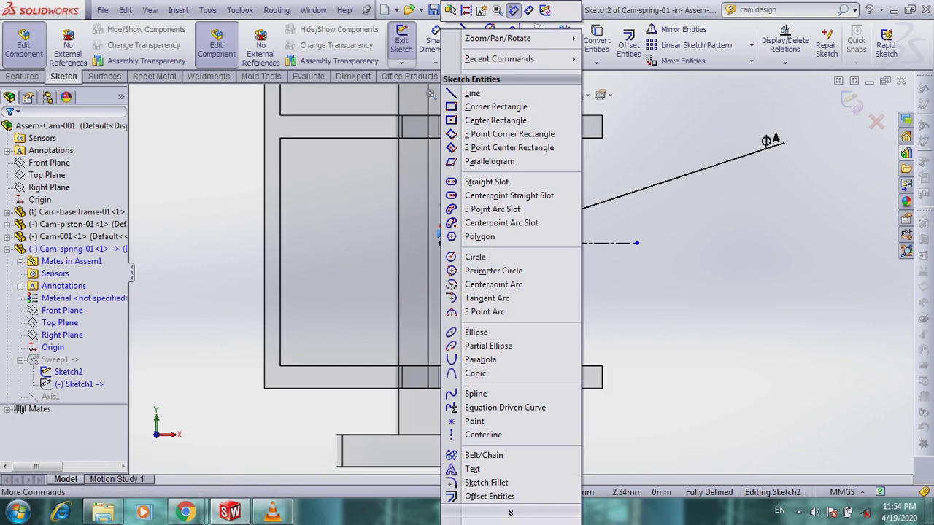
{"action": "left_click", "coordinate": [511, 513]}
{"action": "left_click", "coordinate": [479, 474]}
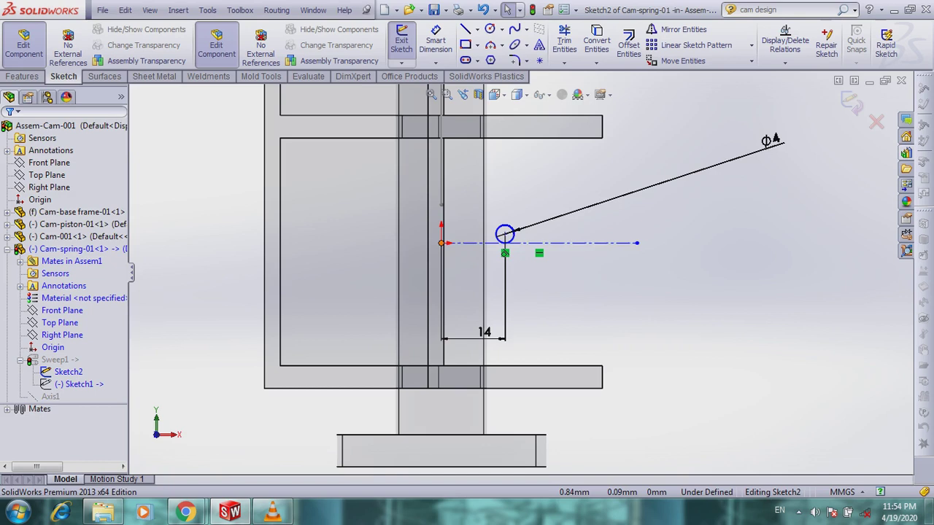
{"action": "left_click_drag", "start_coordinate": [504, 234], "coordinate": [505, 100]}
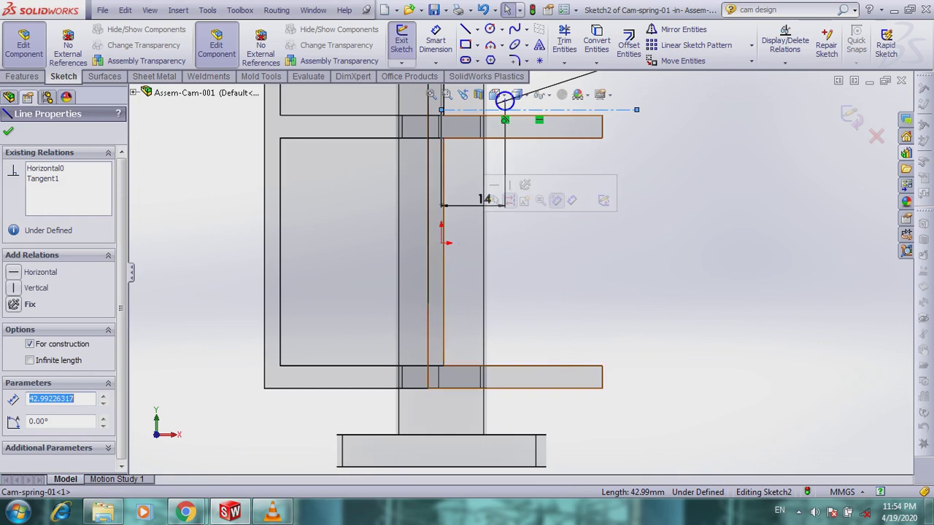
{"action": "scroll", "coordinate": [519, 274], "scroll_direction": "up", "scroll_amount": 2}
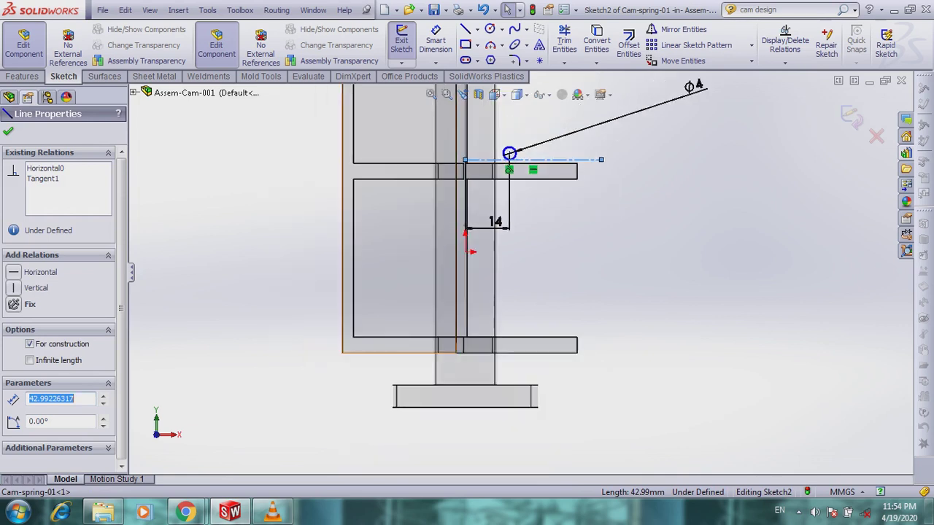